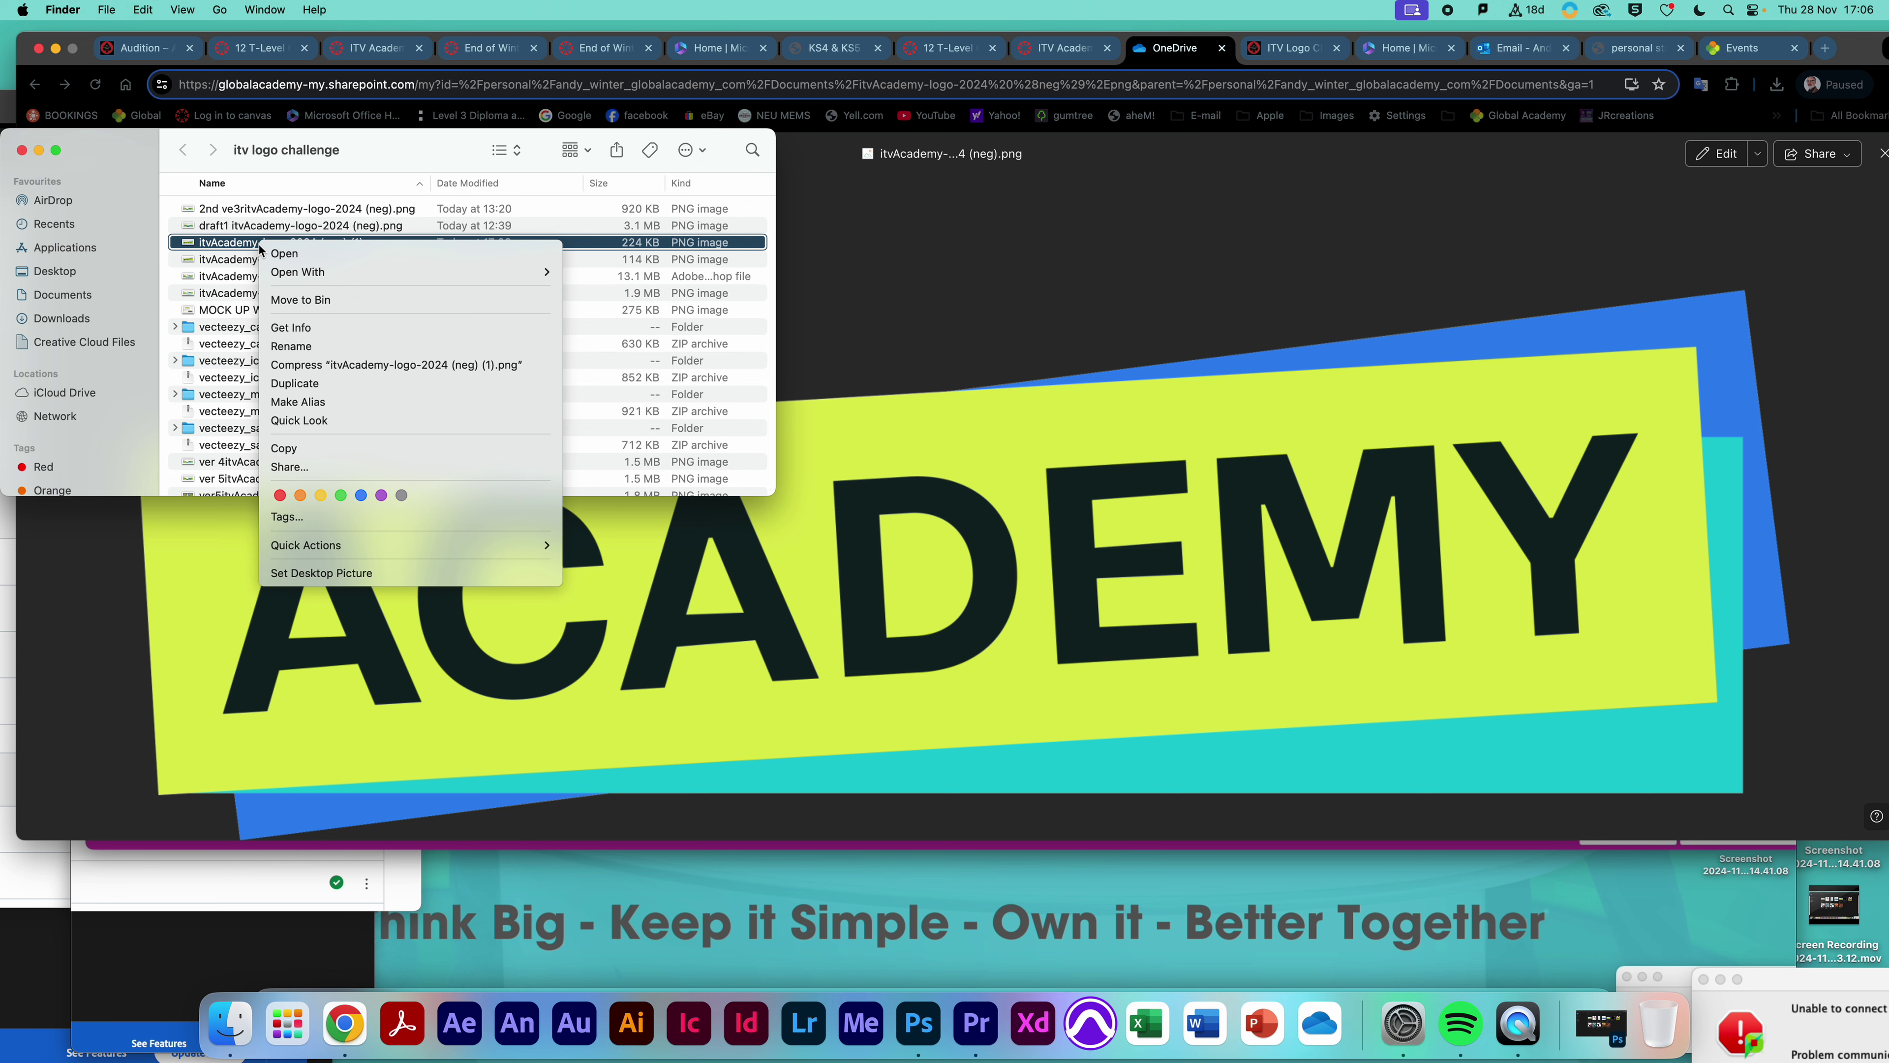
Open itvAcademy-logo-2024 (neg) (1).png from the itv logo challenge folder in Adobe Photoshop 2024
mouse_move(351, 279)
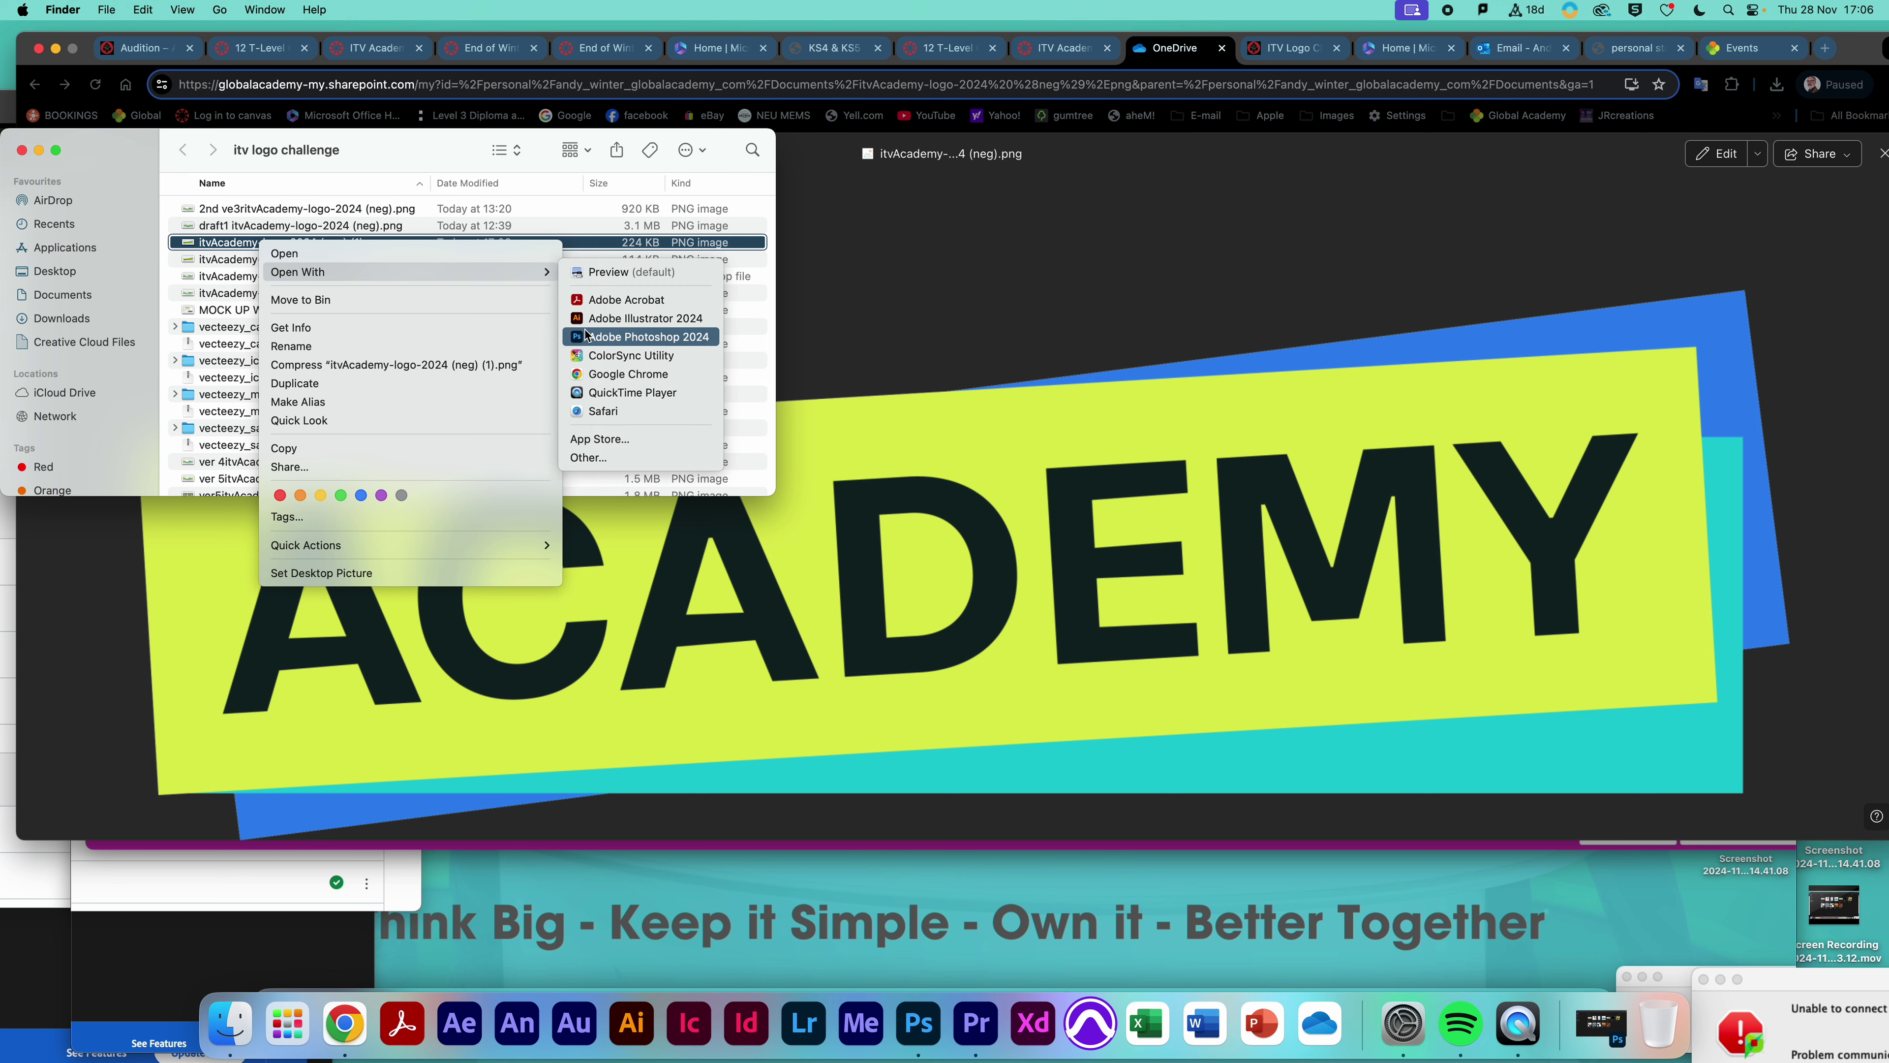
click(625, 336)
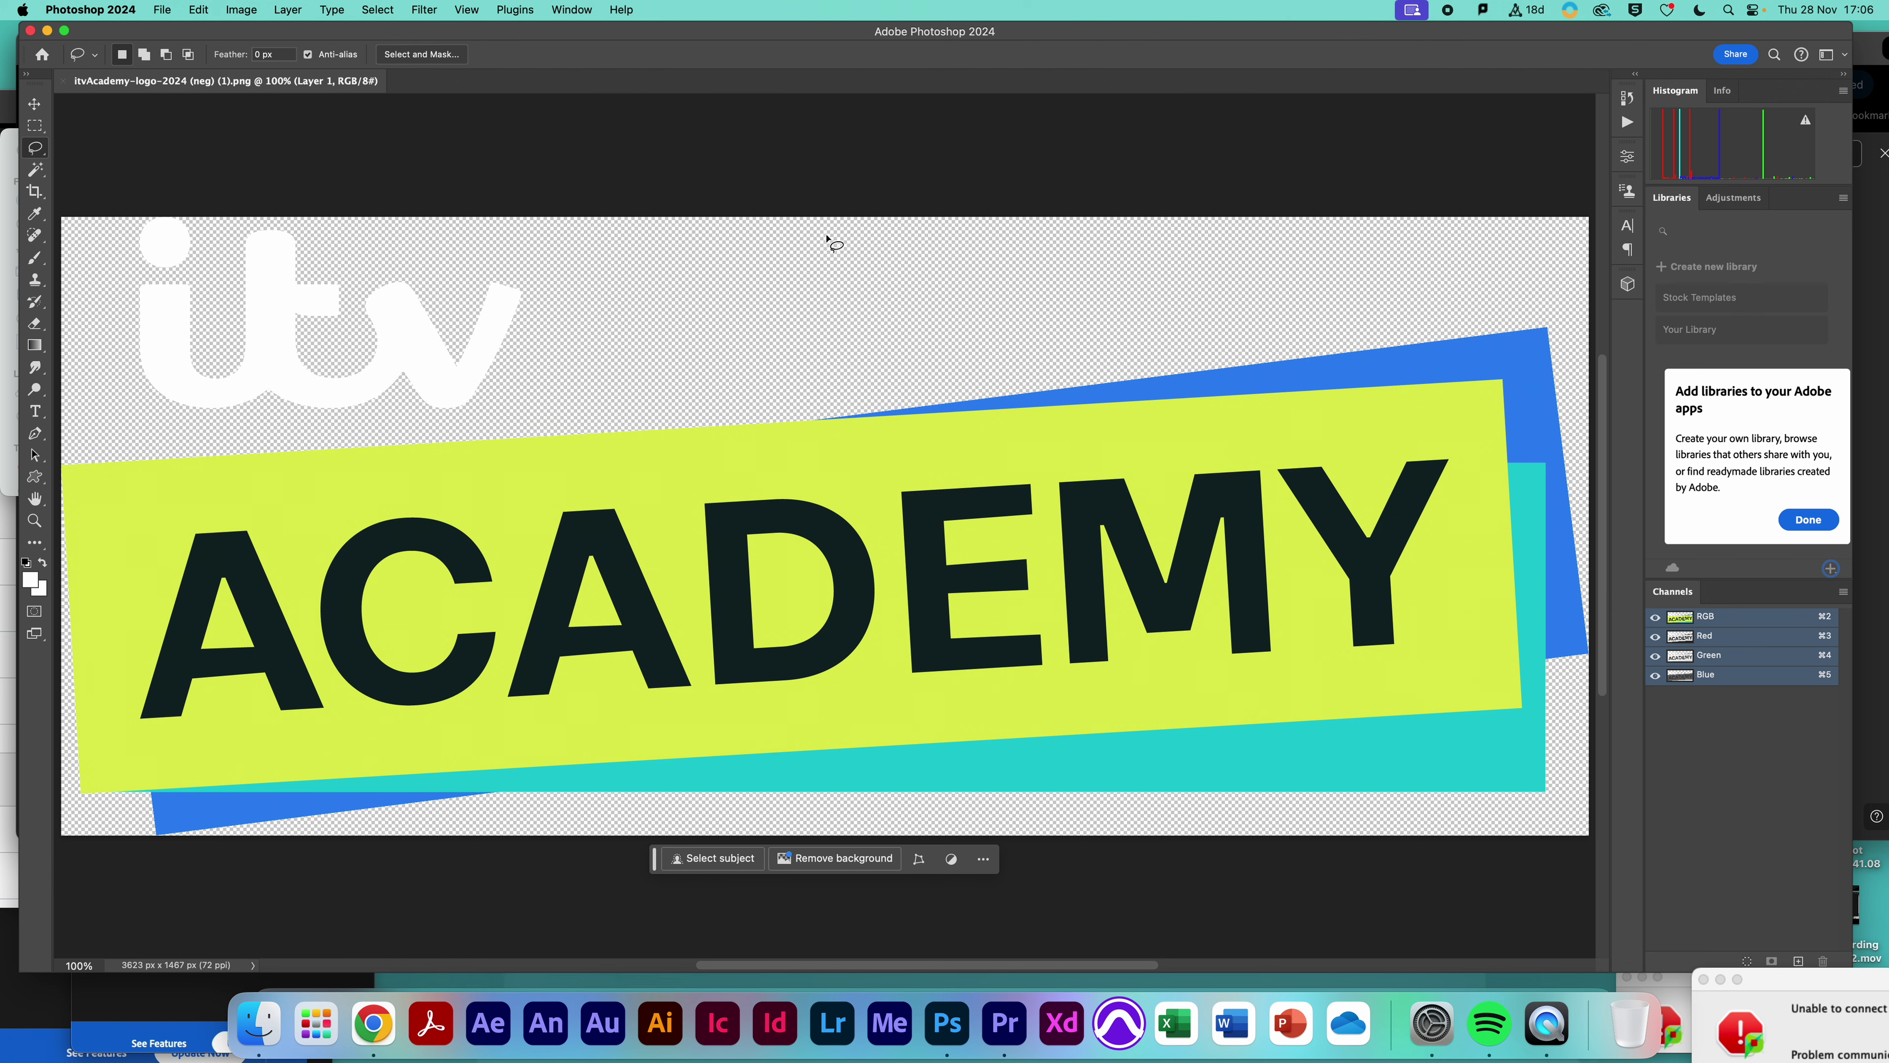
drag(564, 33, 554, 37)
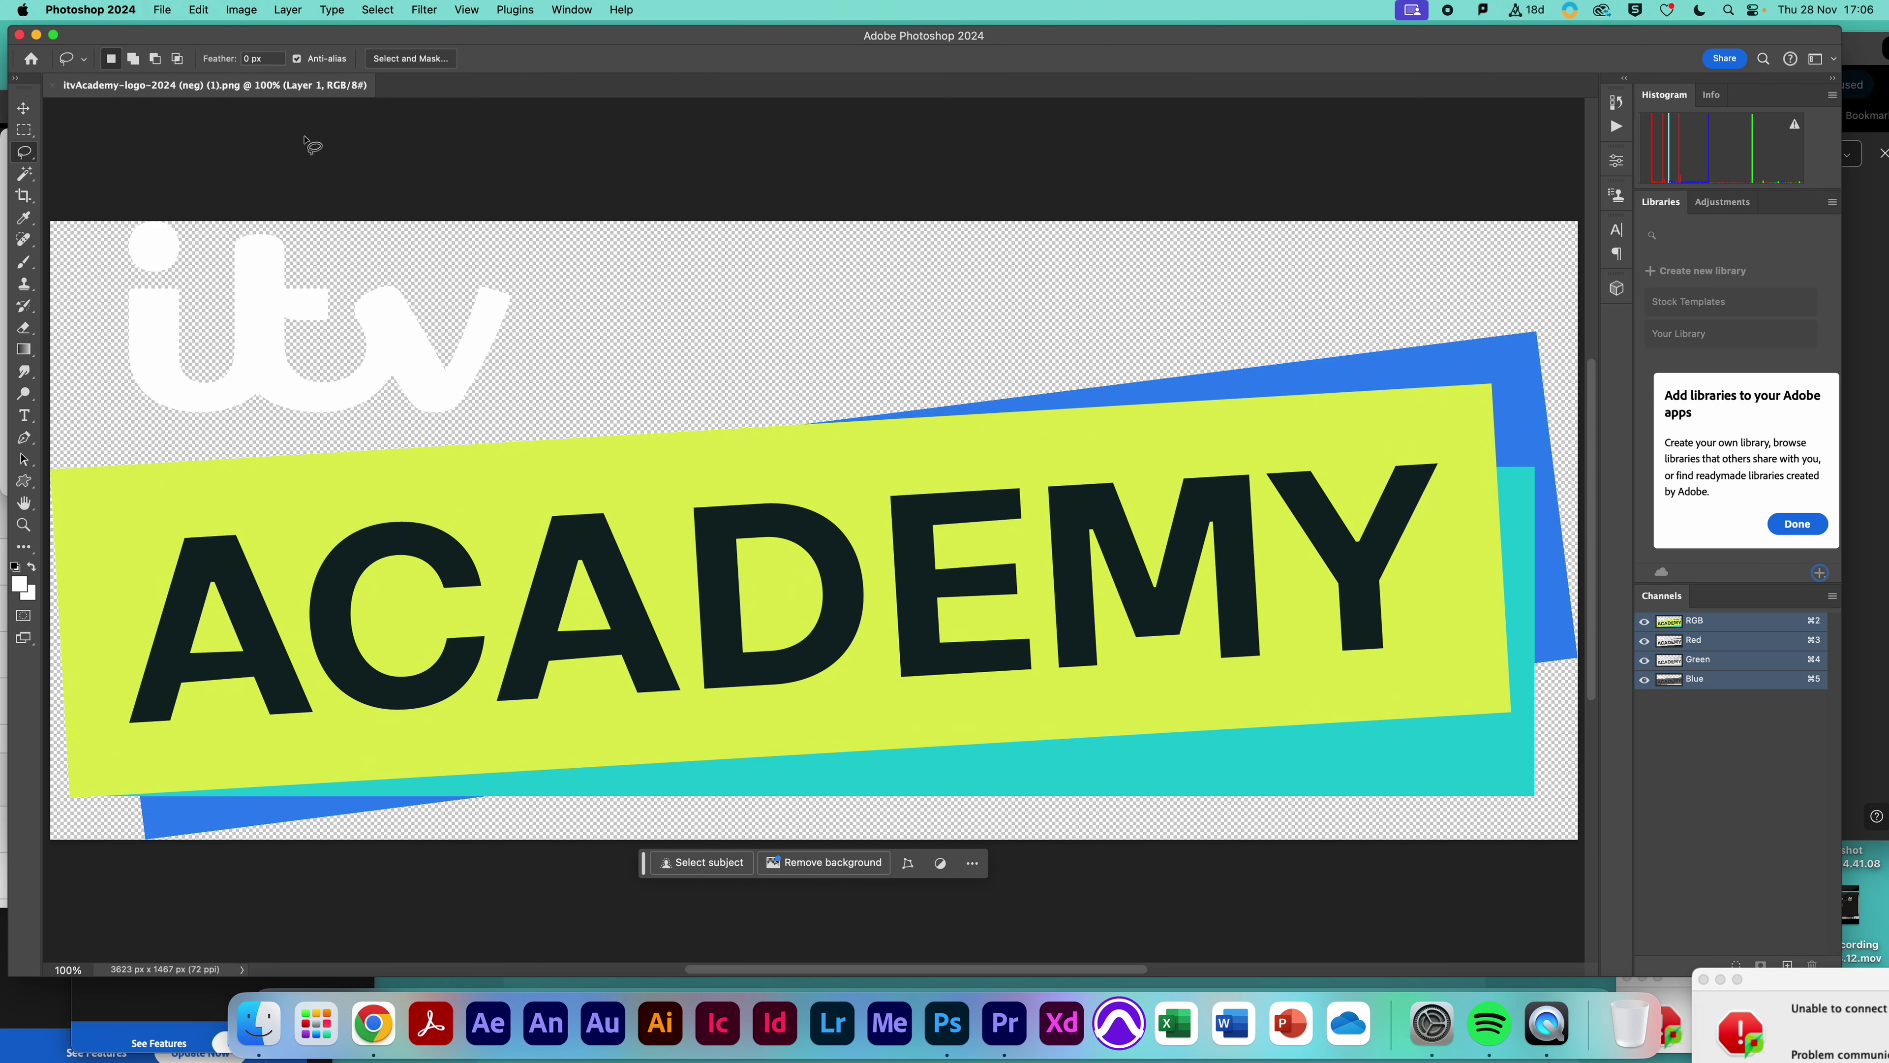
drag(445, 41, 465, 42)
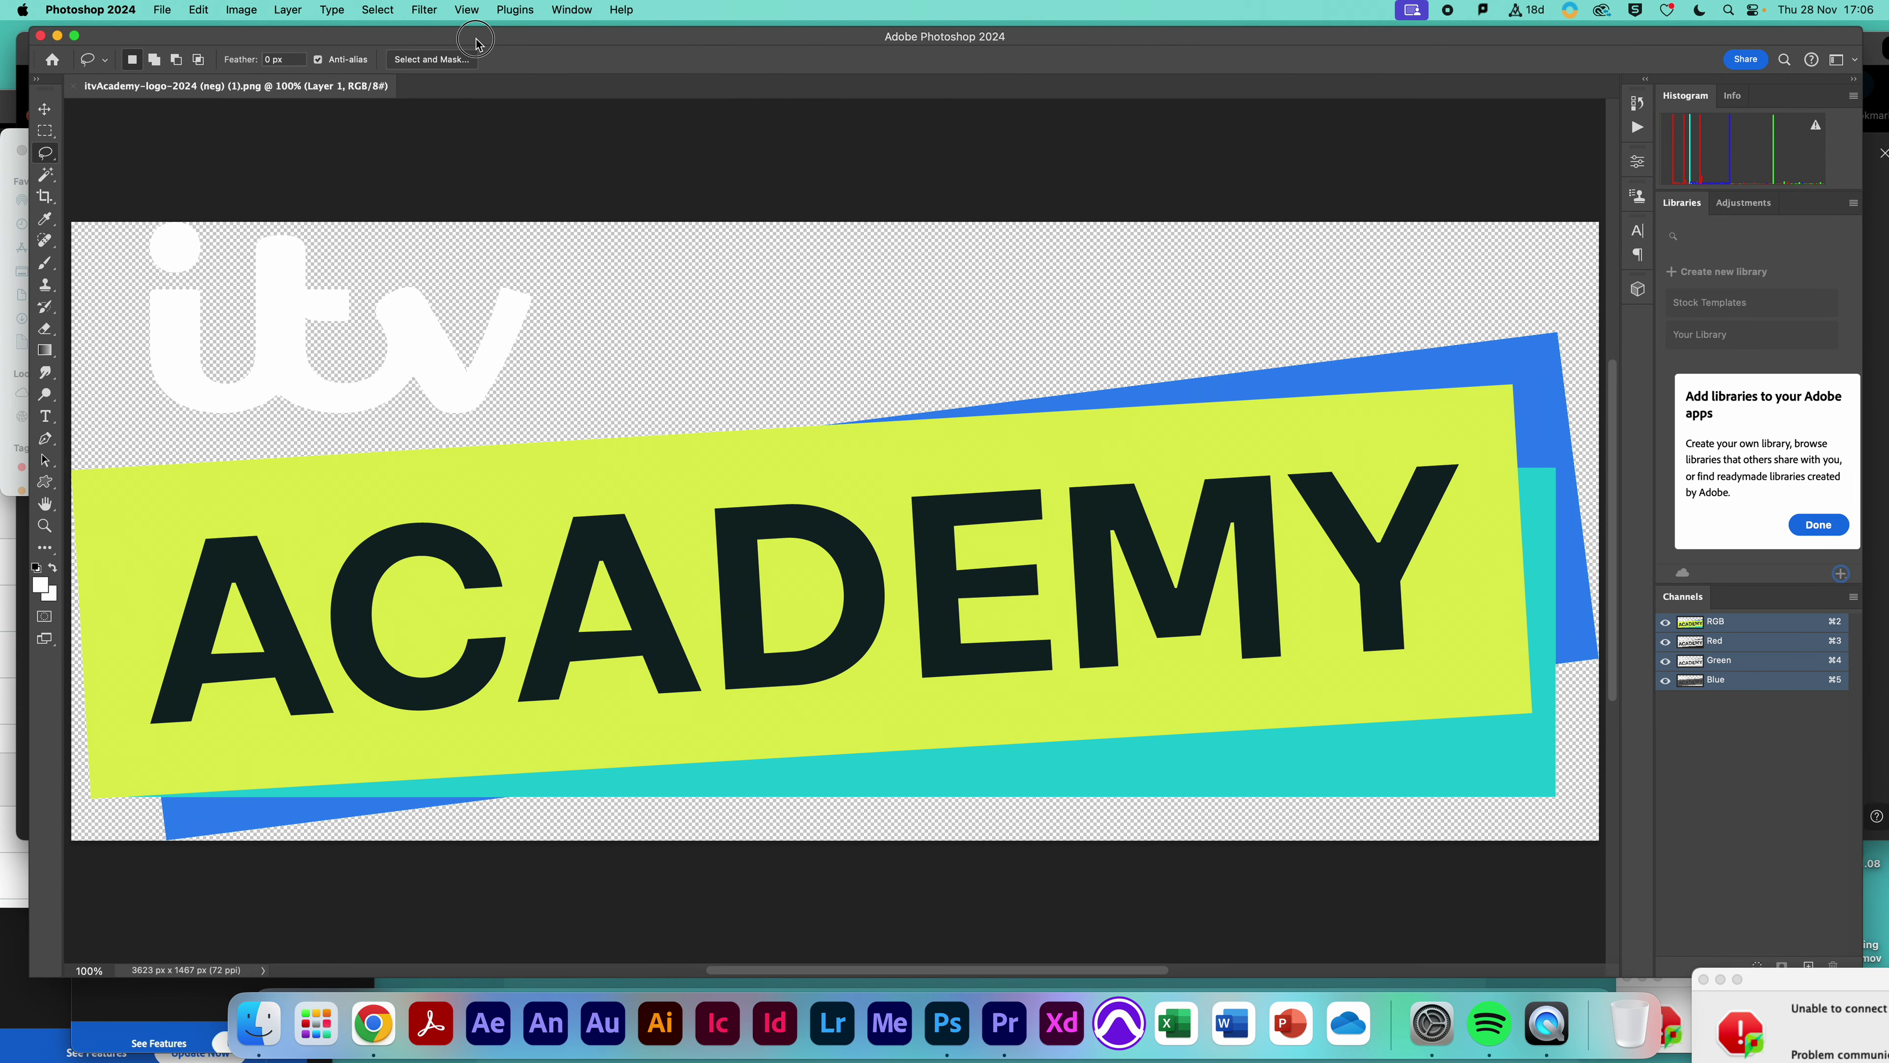
click(566, 11)
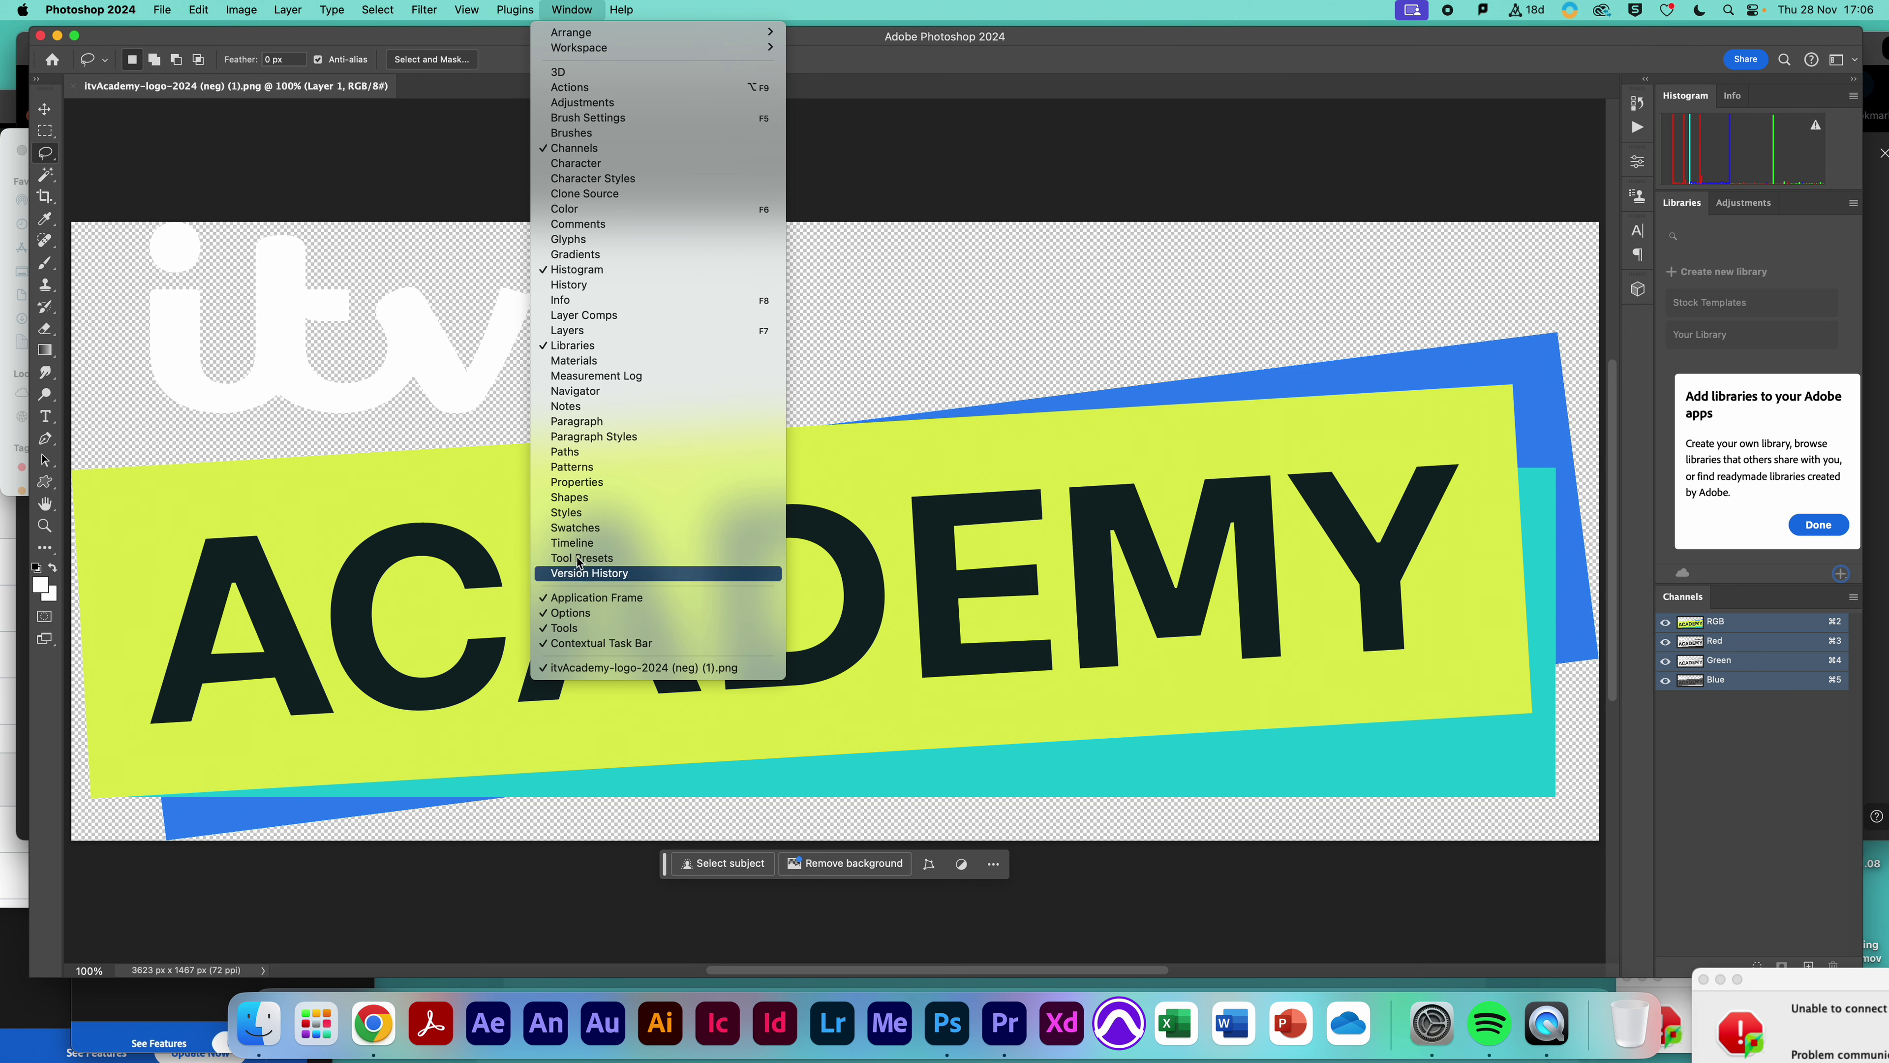
click(523, 35)
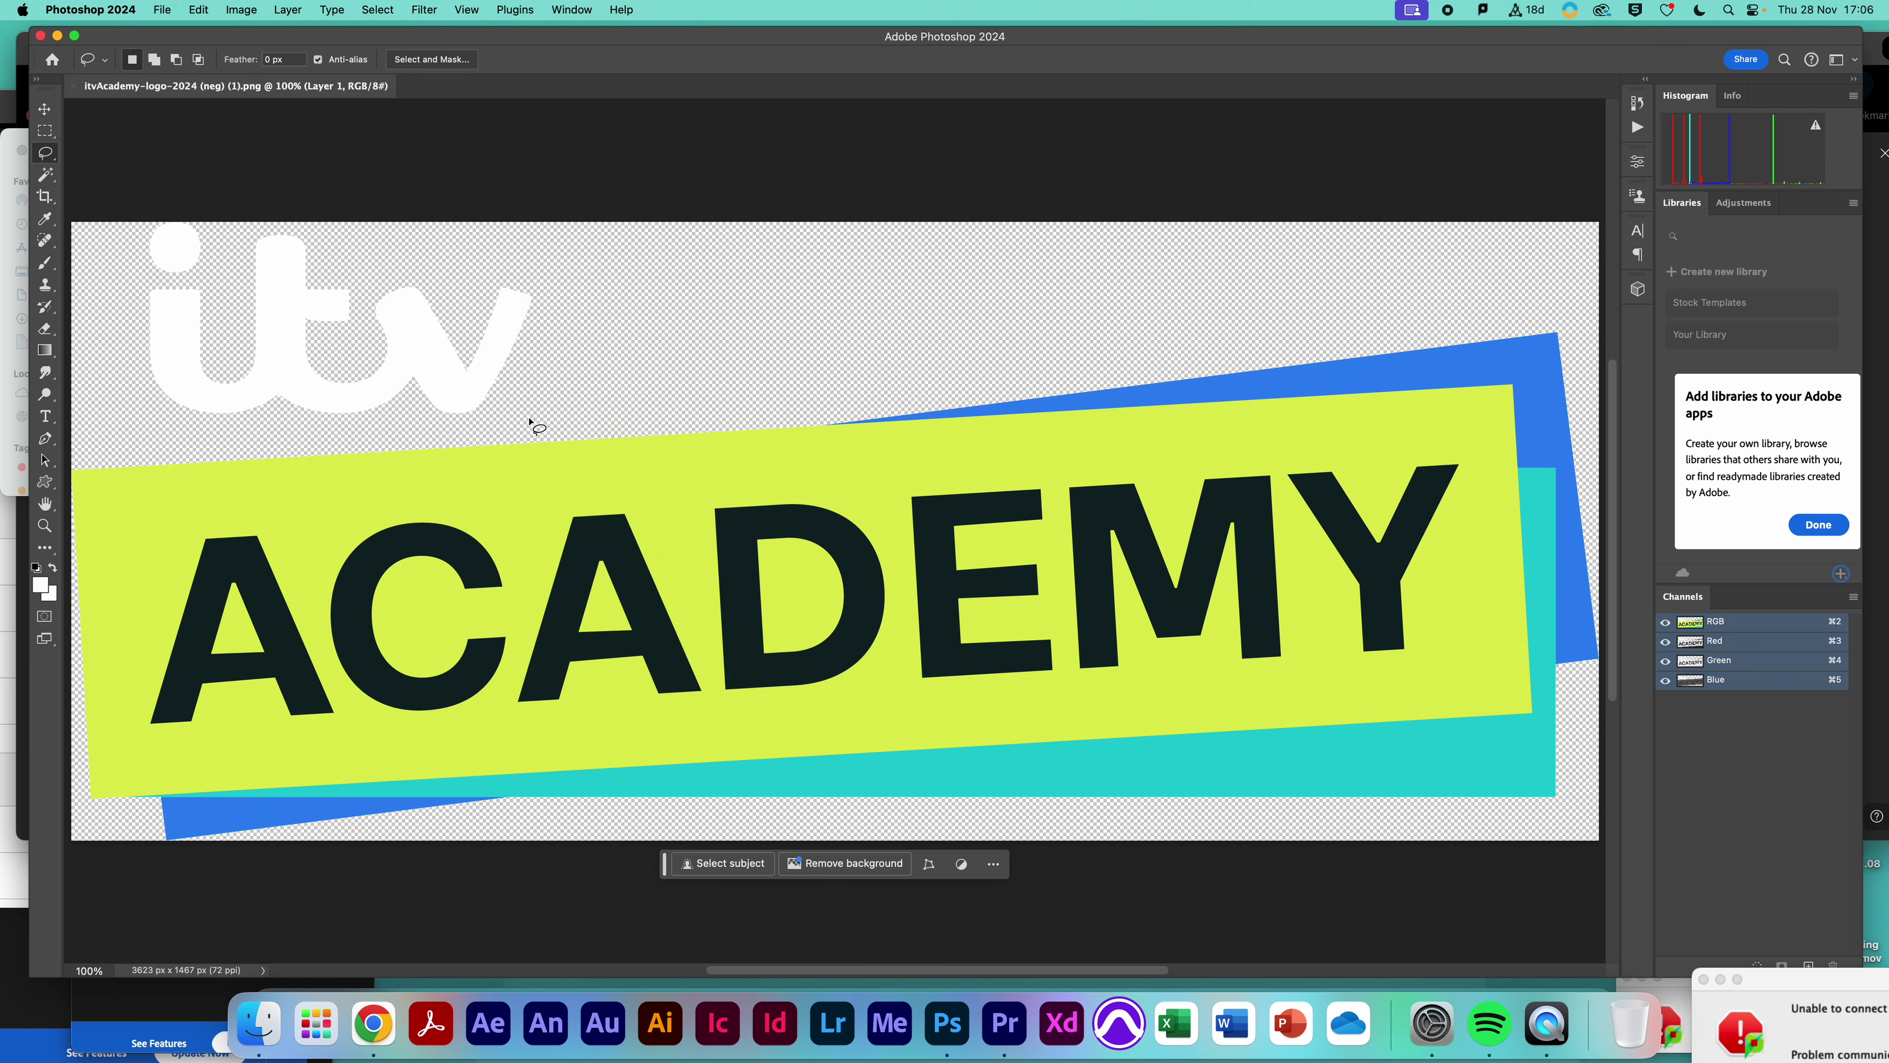
Scale the logo layer down to about 2909 × 1178 px and centre it on the canvas with a margin all around
click(45, 109)
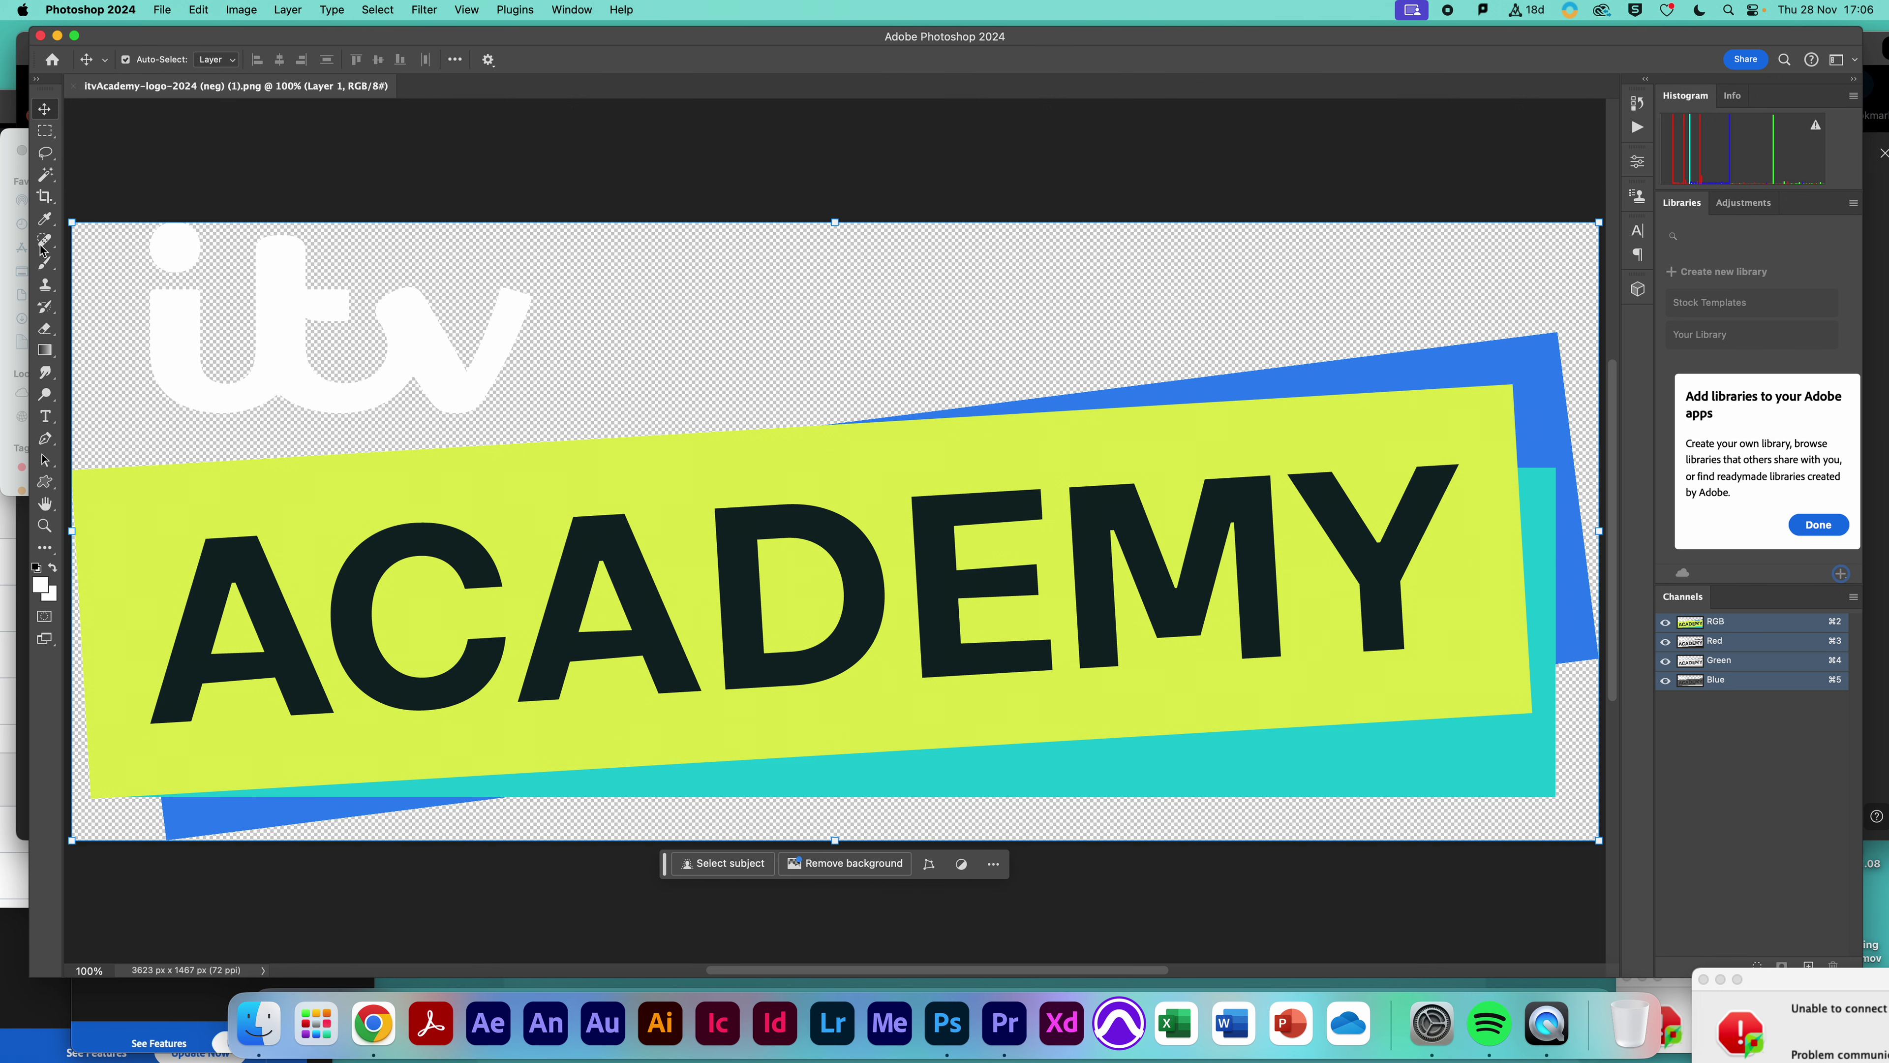
drag(277, 387, 324, 433)
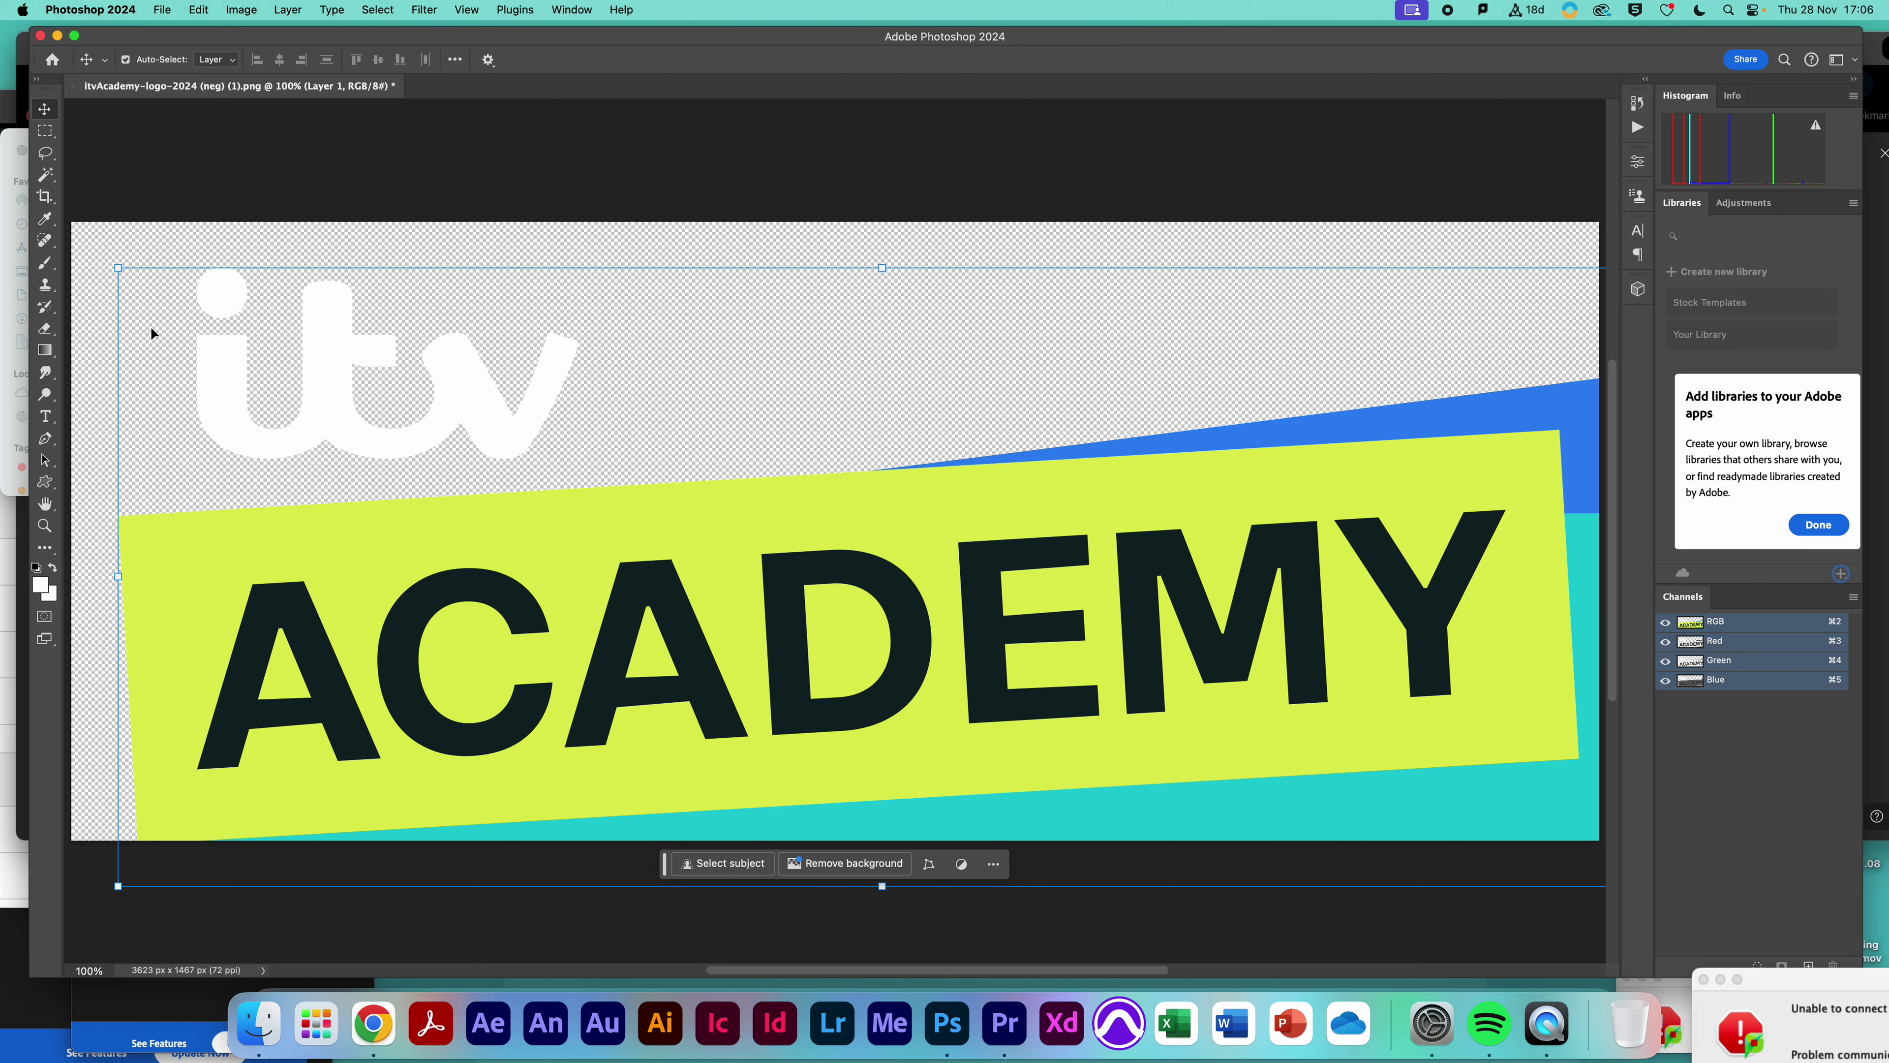
drag(119, 270, 422, 402)
drag(878, 647, 678, 550)
key(Return)
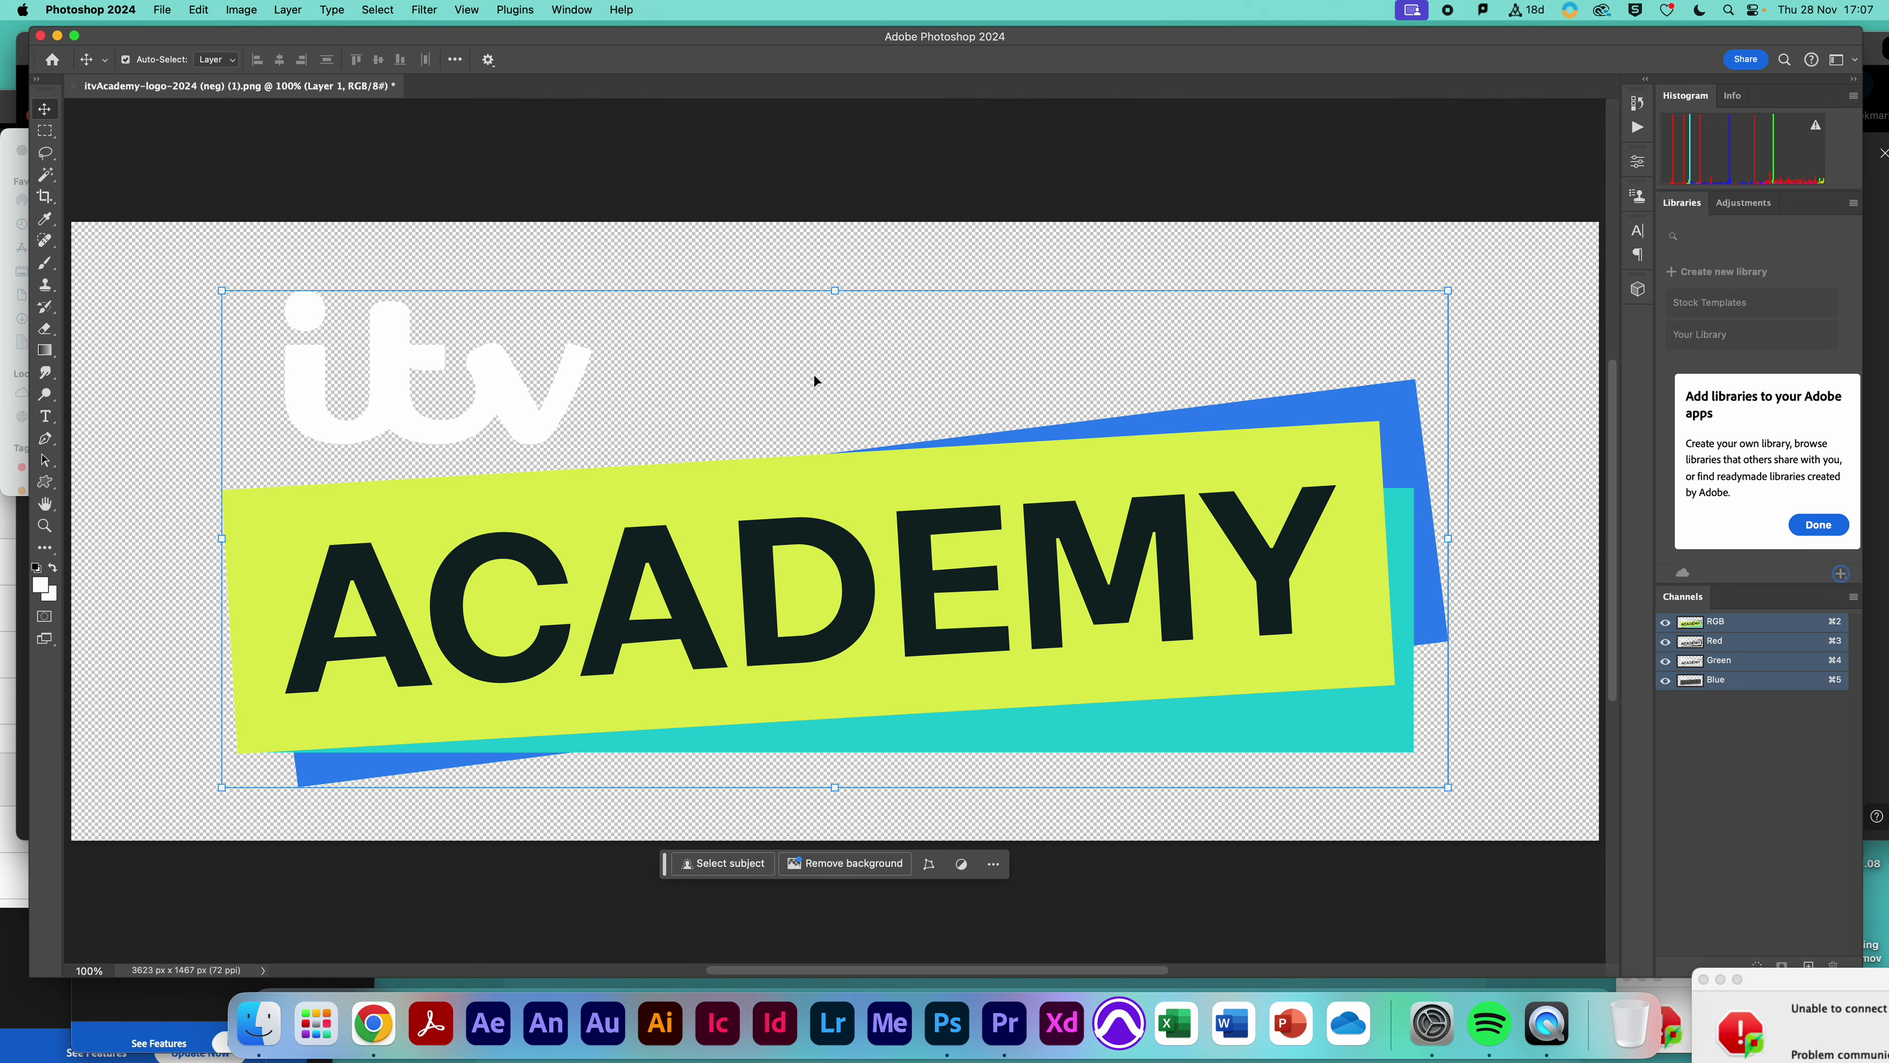
click(721, 302)
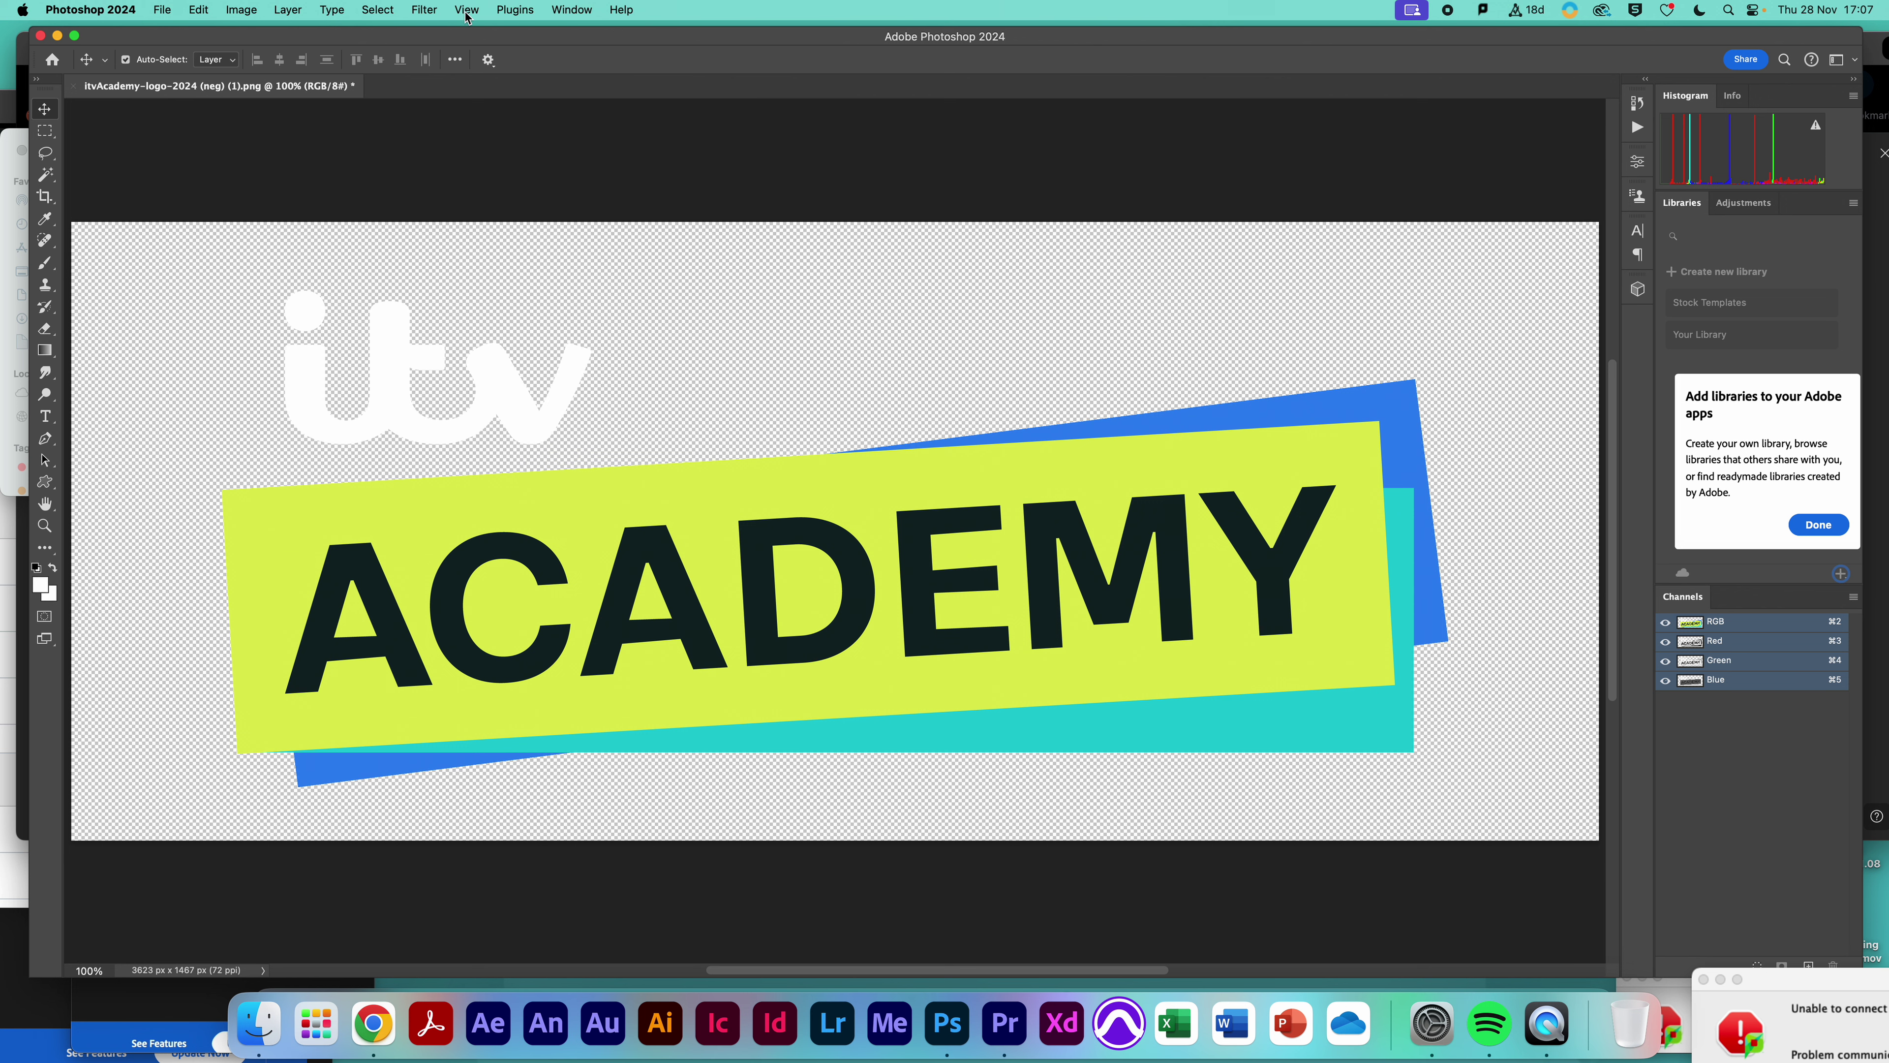
Show the Brushes panel and leave it floating in the workspace
drag(705, 45, 685, 39)
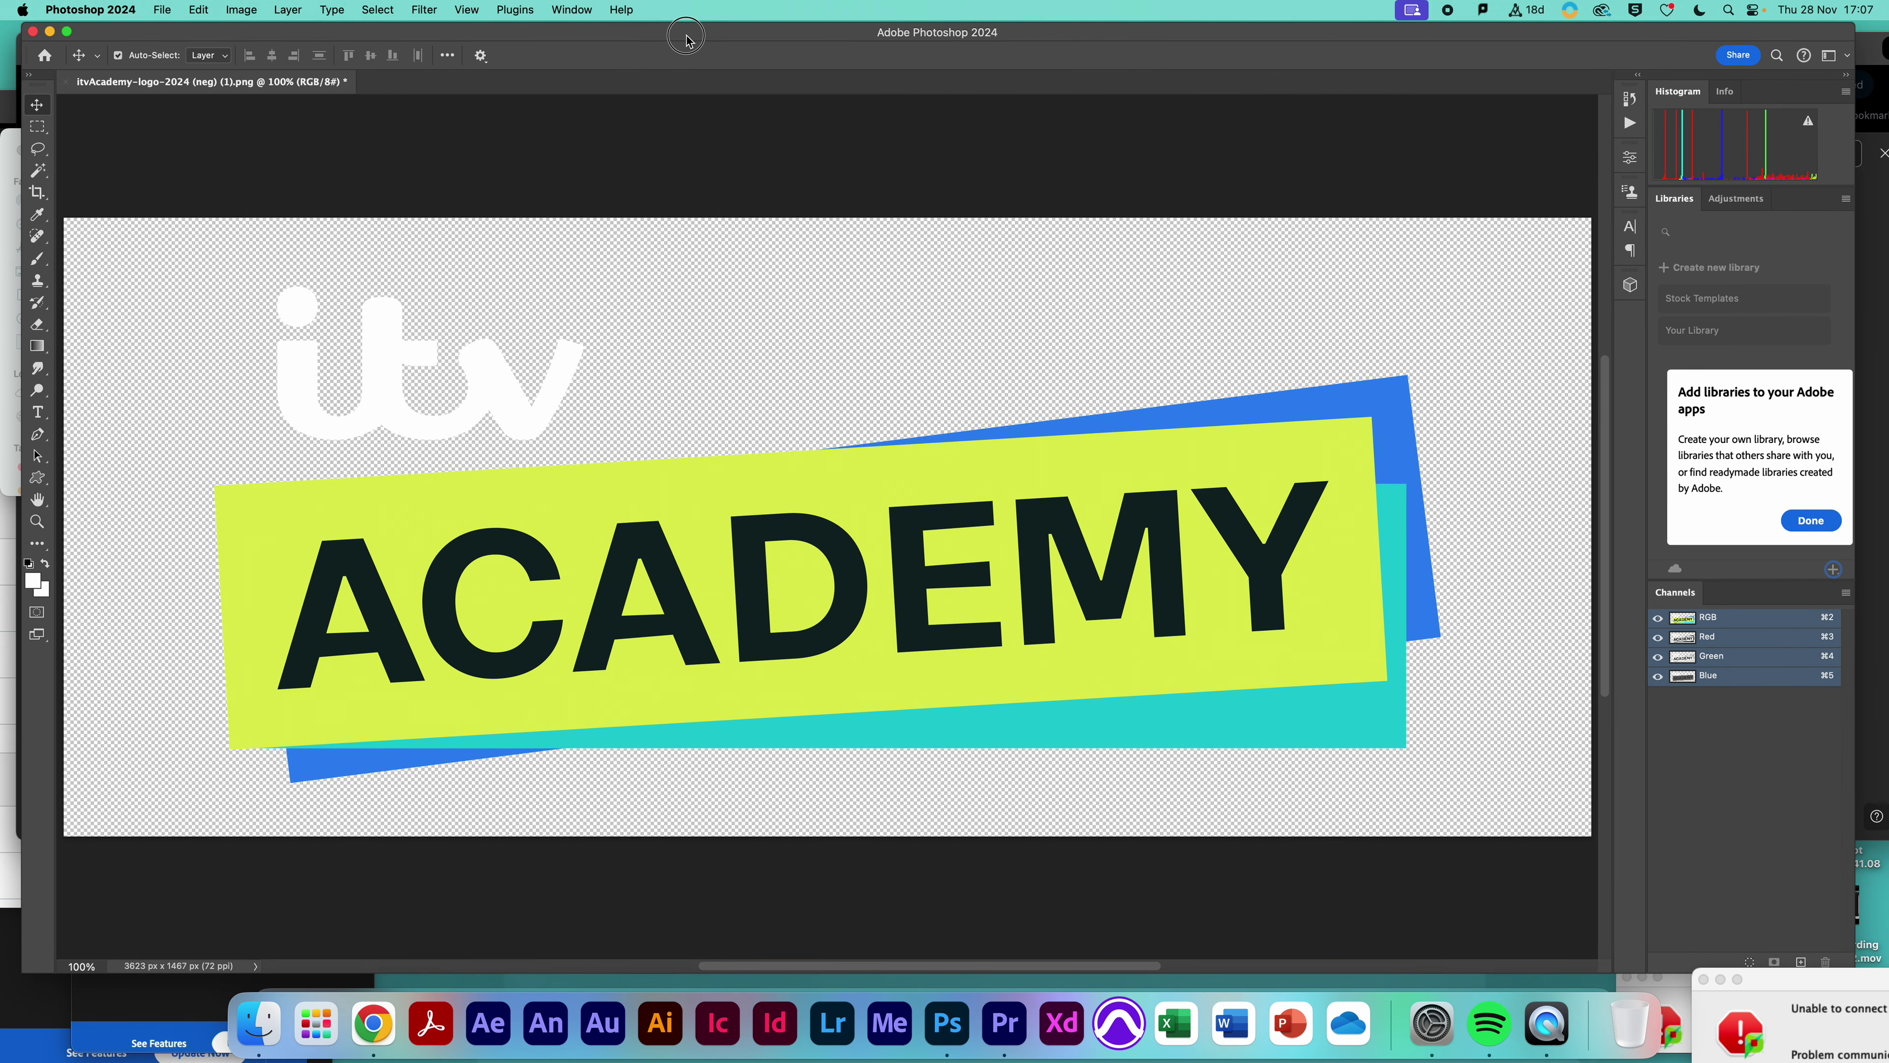
click(555, 10)
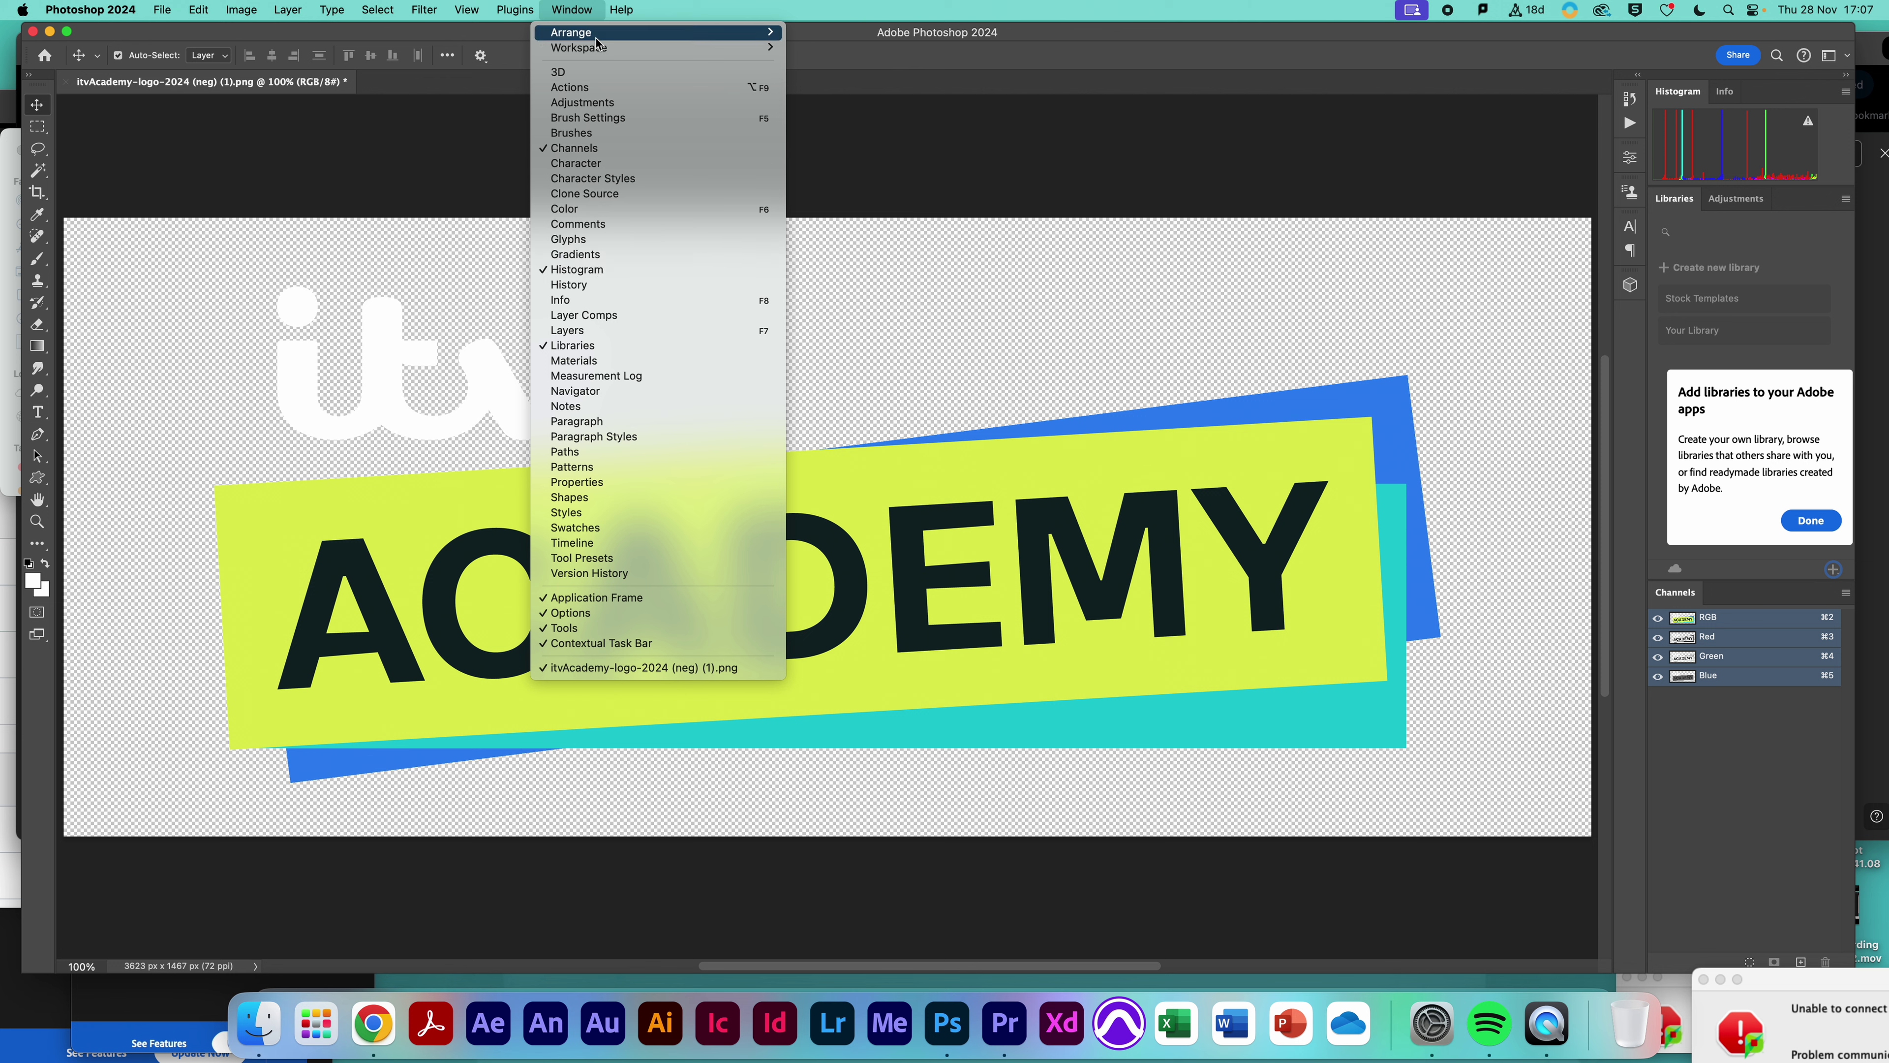
click(573, 133)
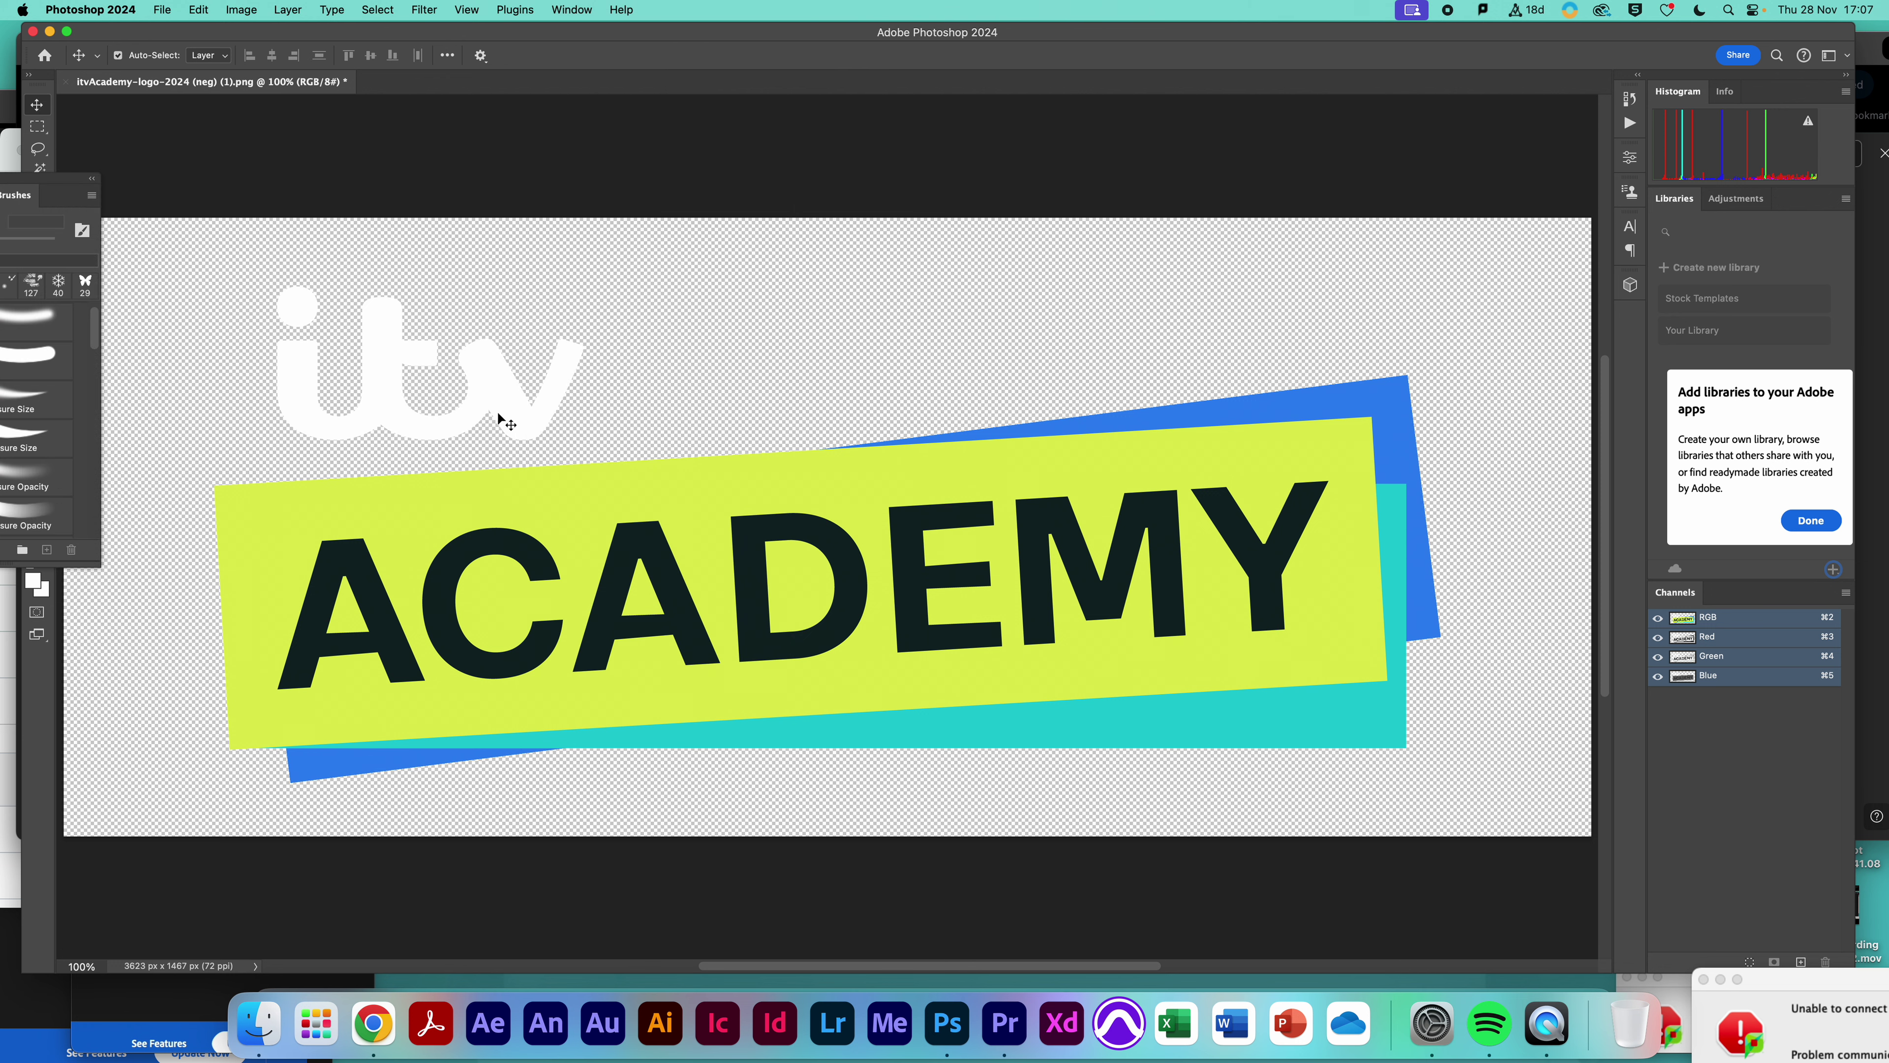
mouse_move(46, 178)
mouse_down()
mouse_move(1106, 220)
mouse_move(1667, 150)
mouse_move(1600, 123)
mouse_move(1658, 111)
mouse_move(1734, 149)
mouse_move(1650, 253)
mouse_up()
scroll(1544, 685, up, 2)
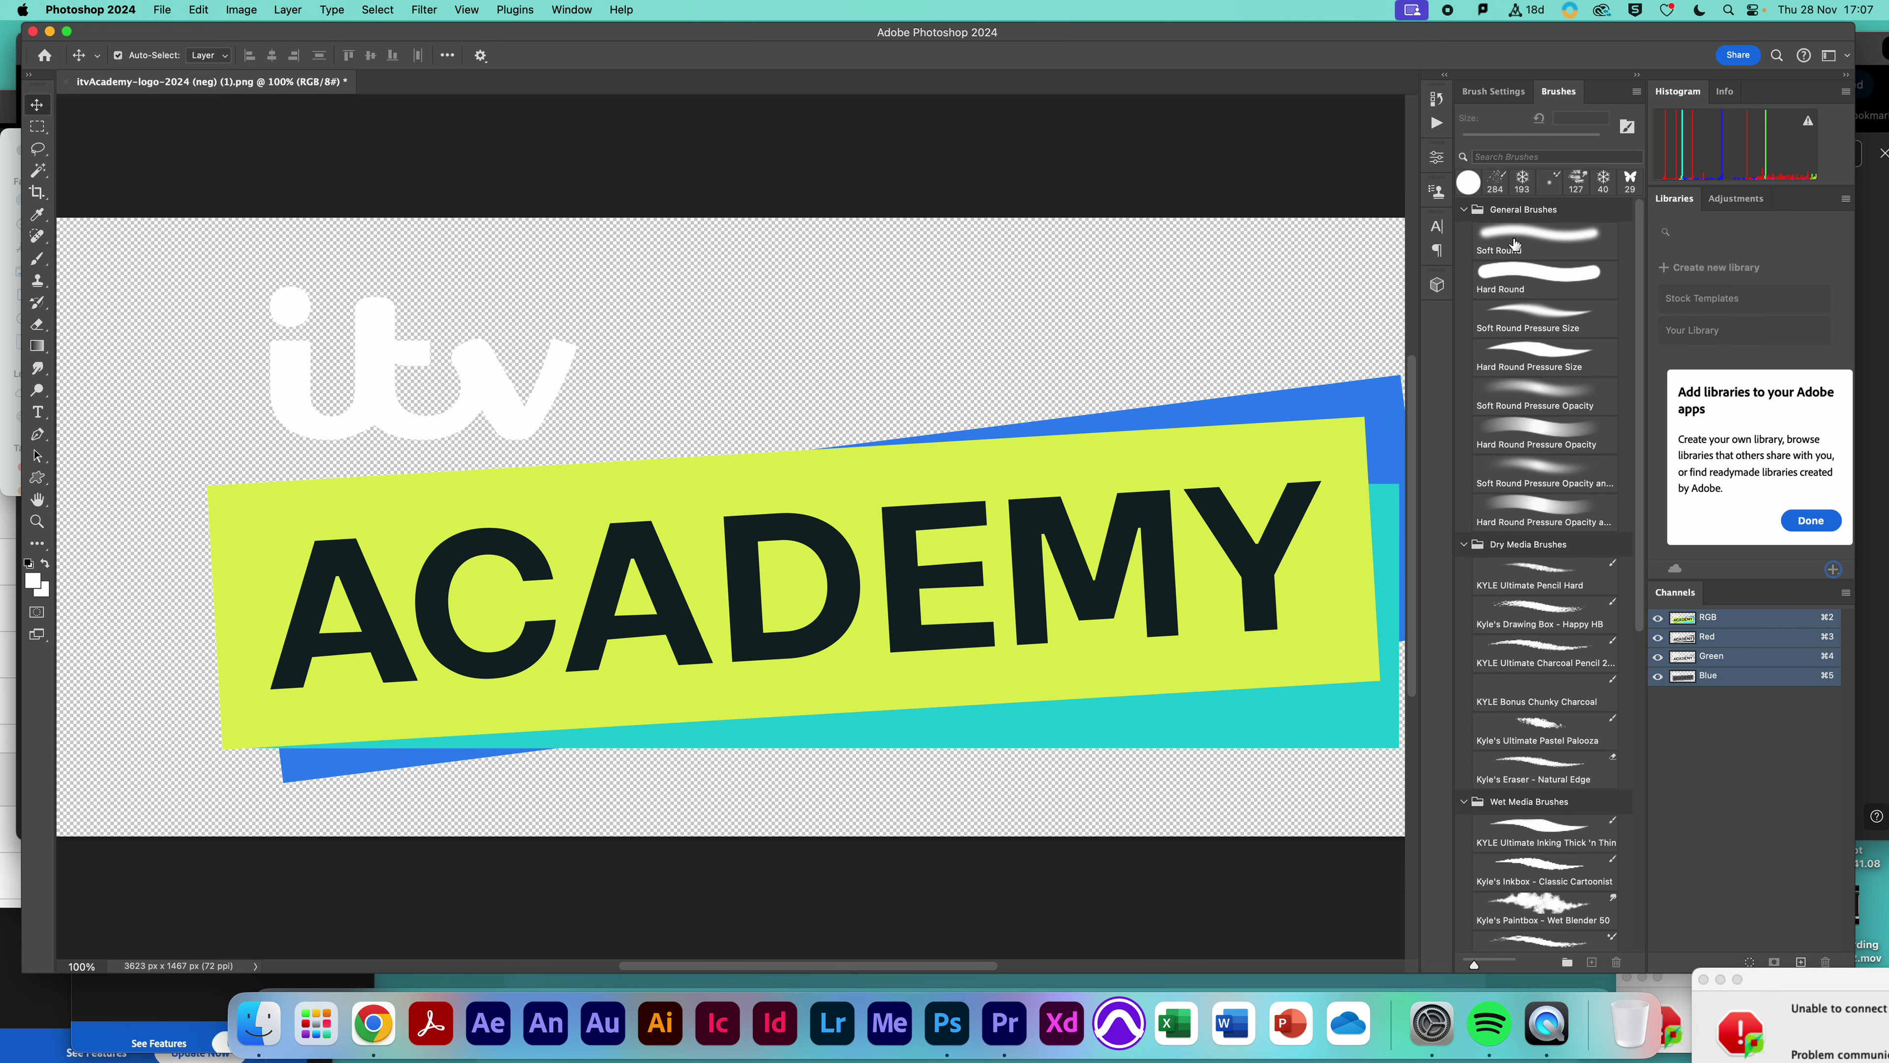
mouse_move(1559, 91)
mouse_down()
mouse_move(1109, 133)
mouse_move(1552, 175)
mouse_up()
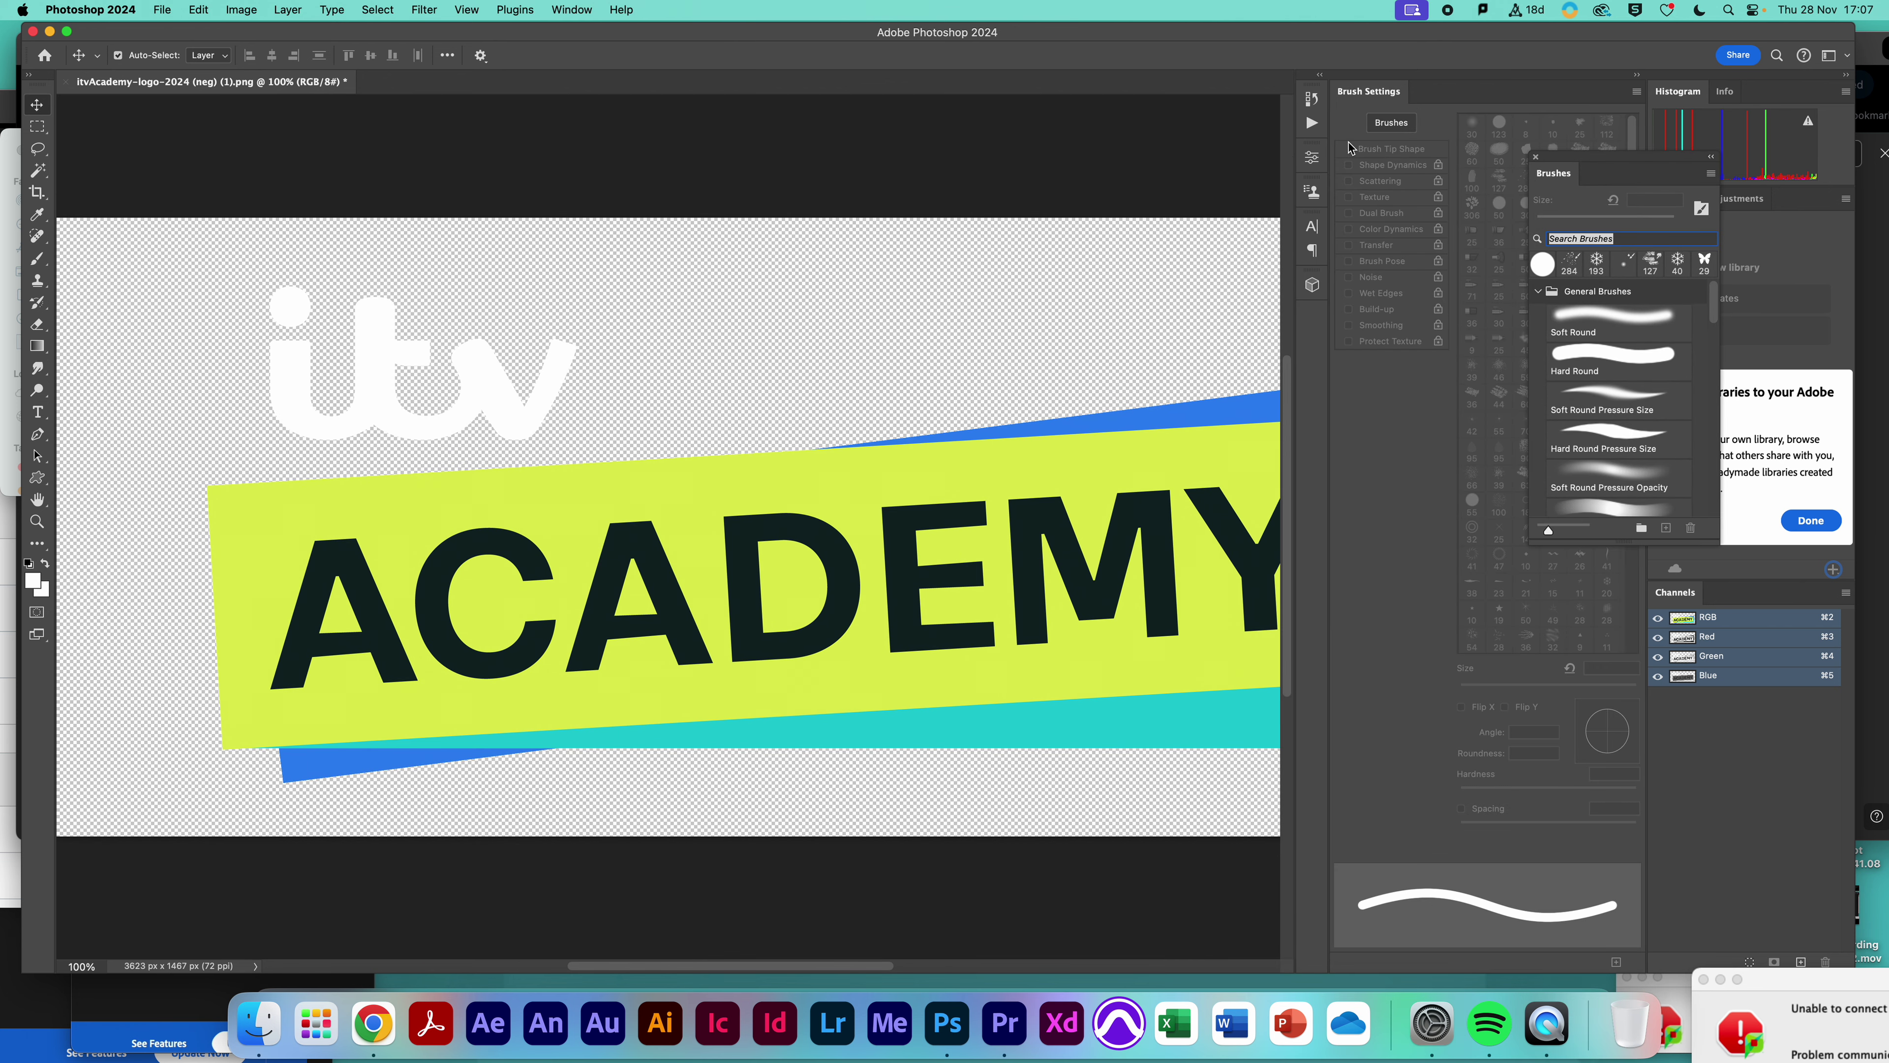
Switch the workspace to Essentials (Default)
click(571, 10)
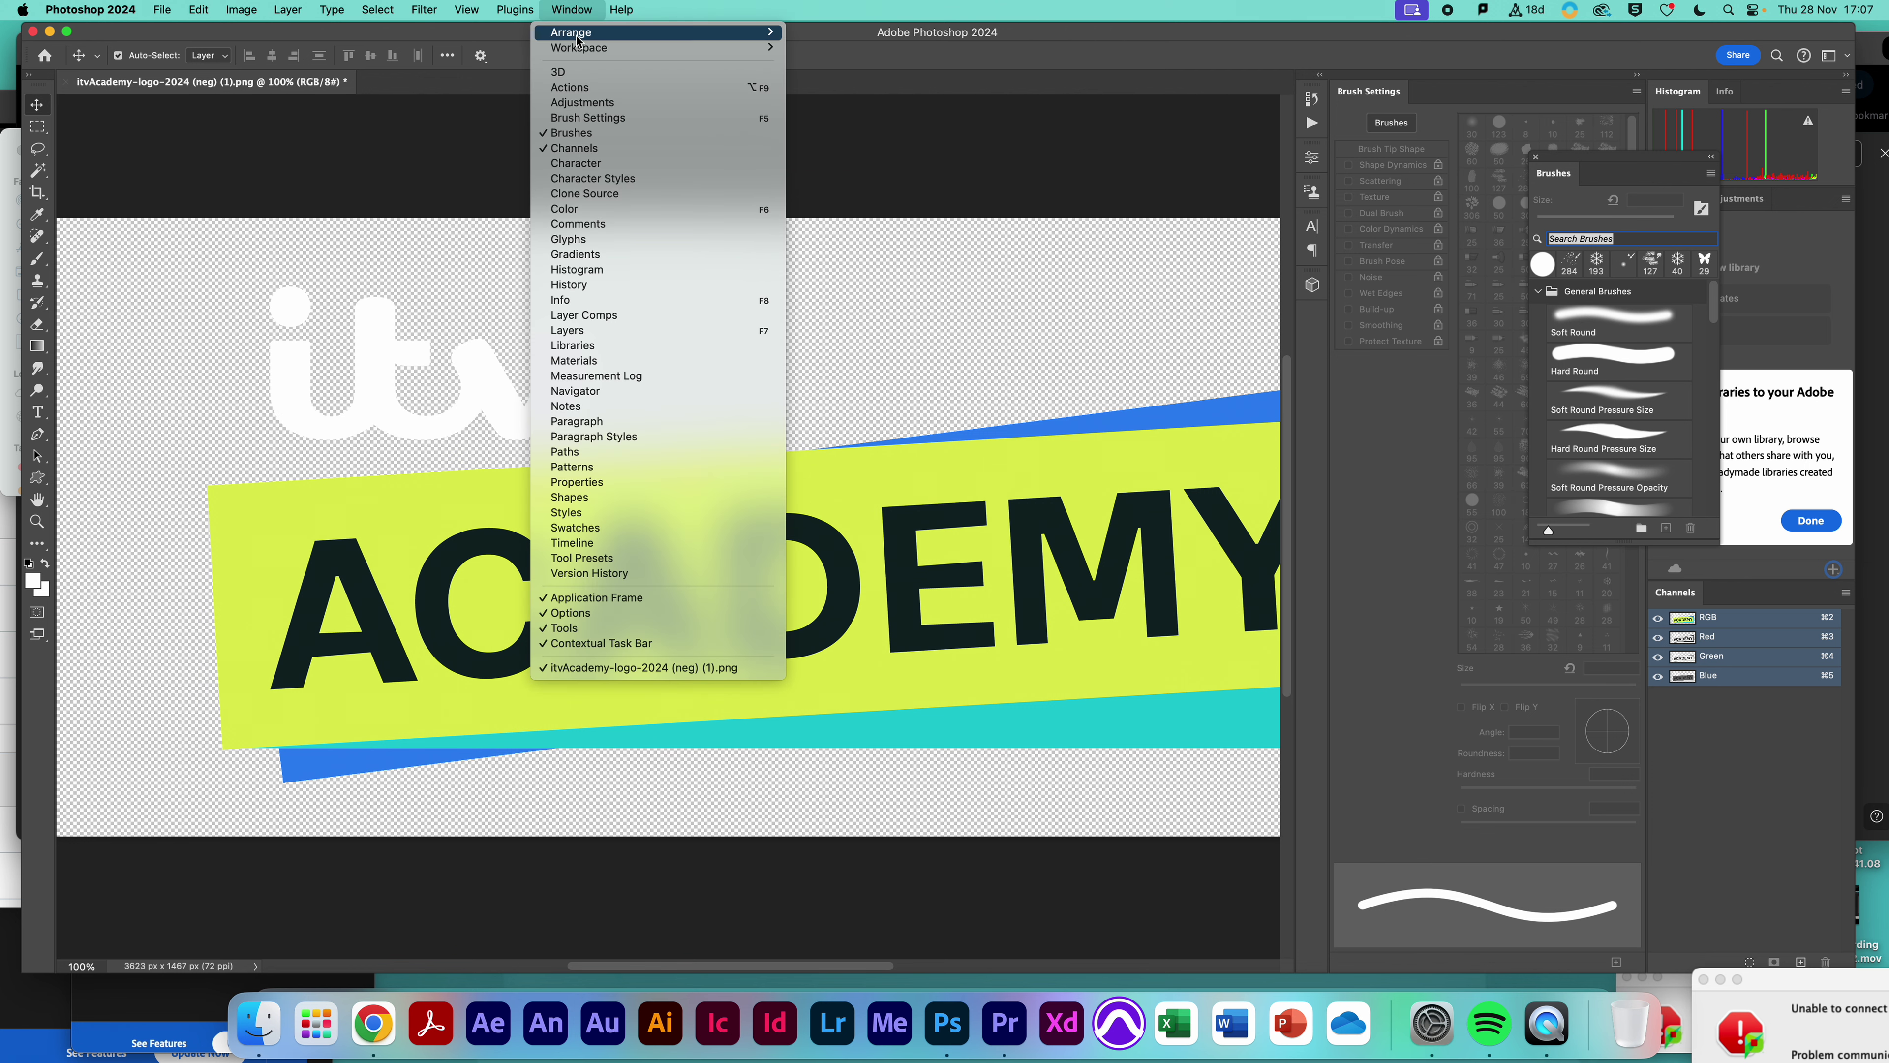
mouse_move(593, 50)
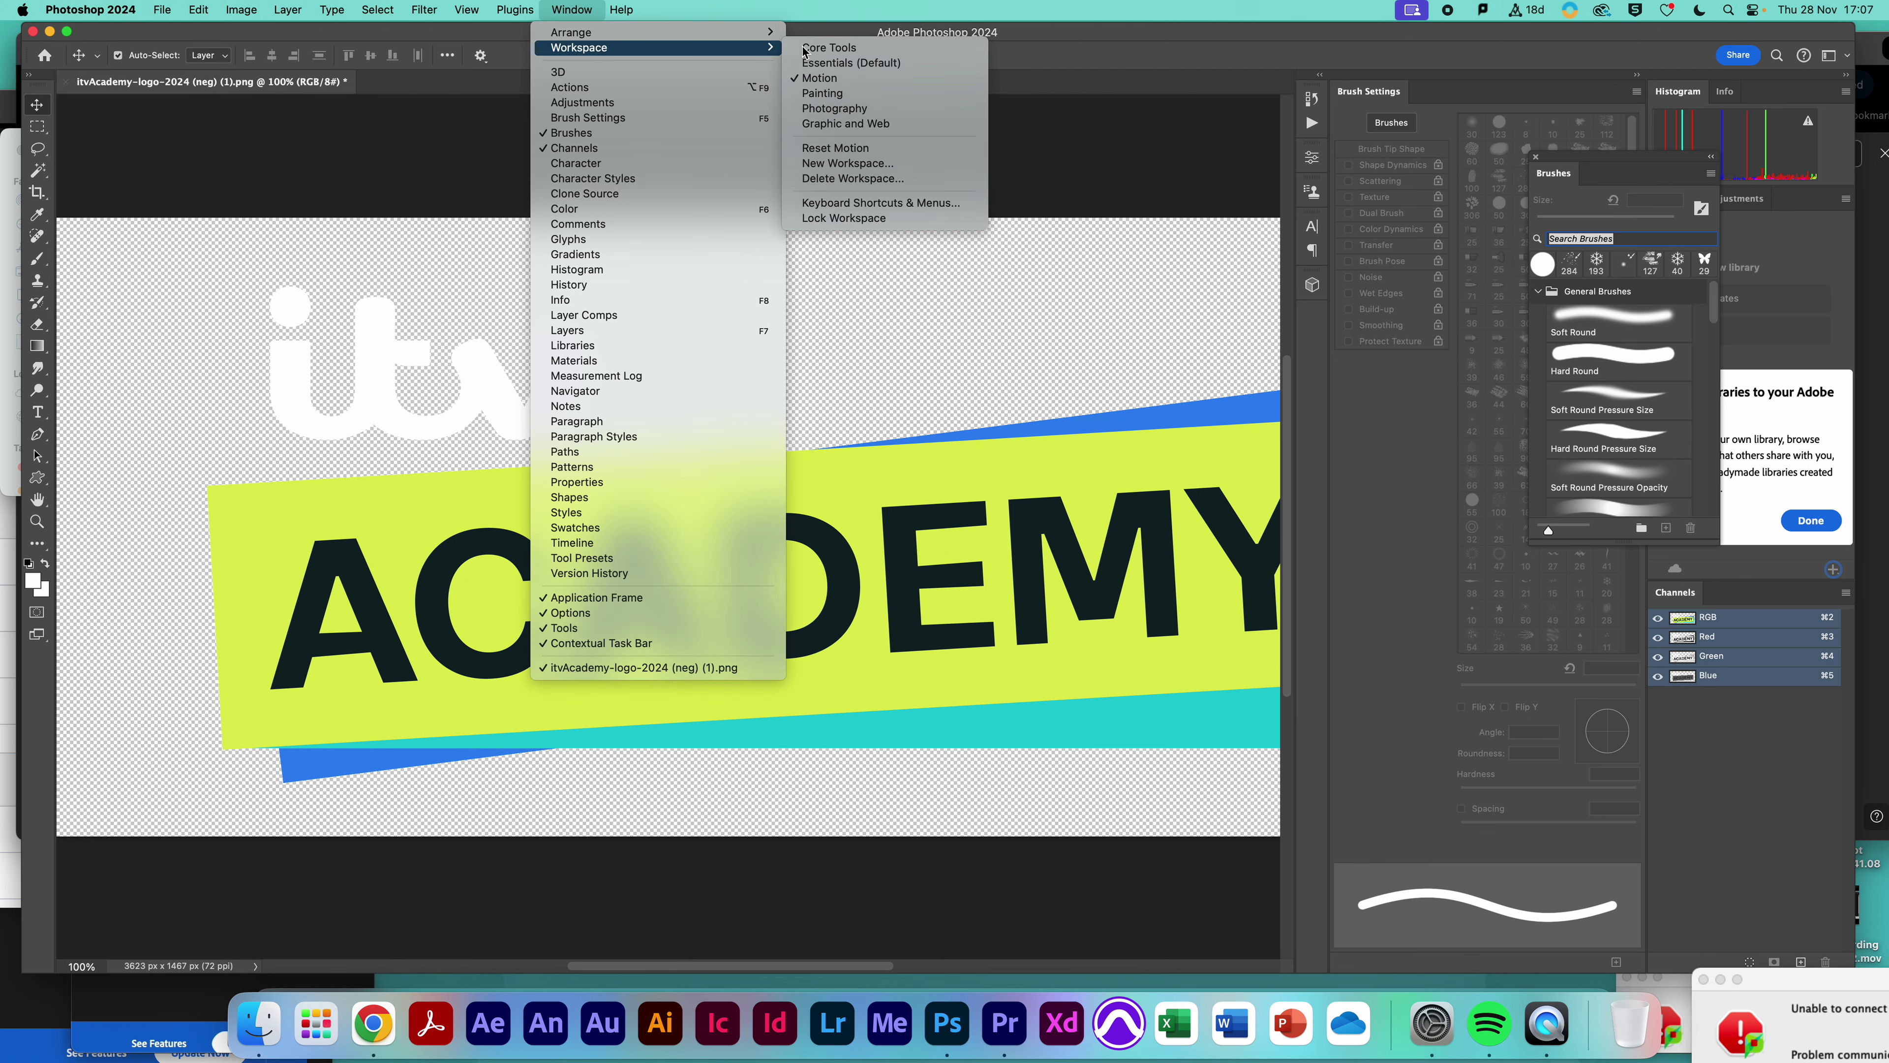
click(865, 63)
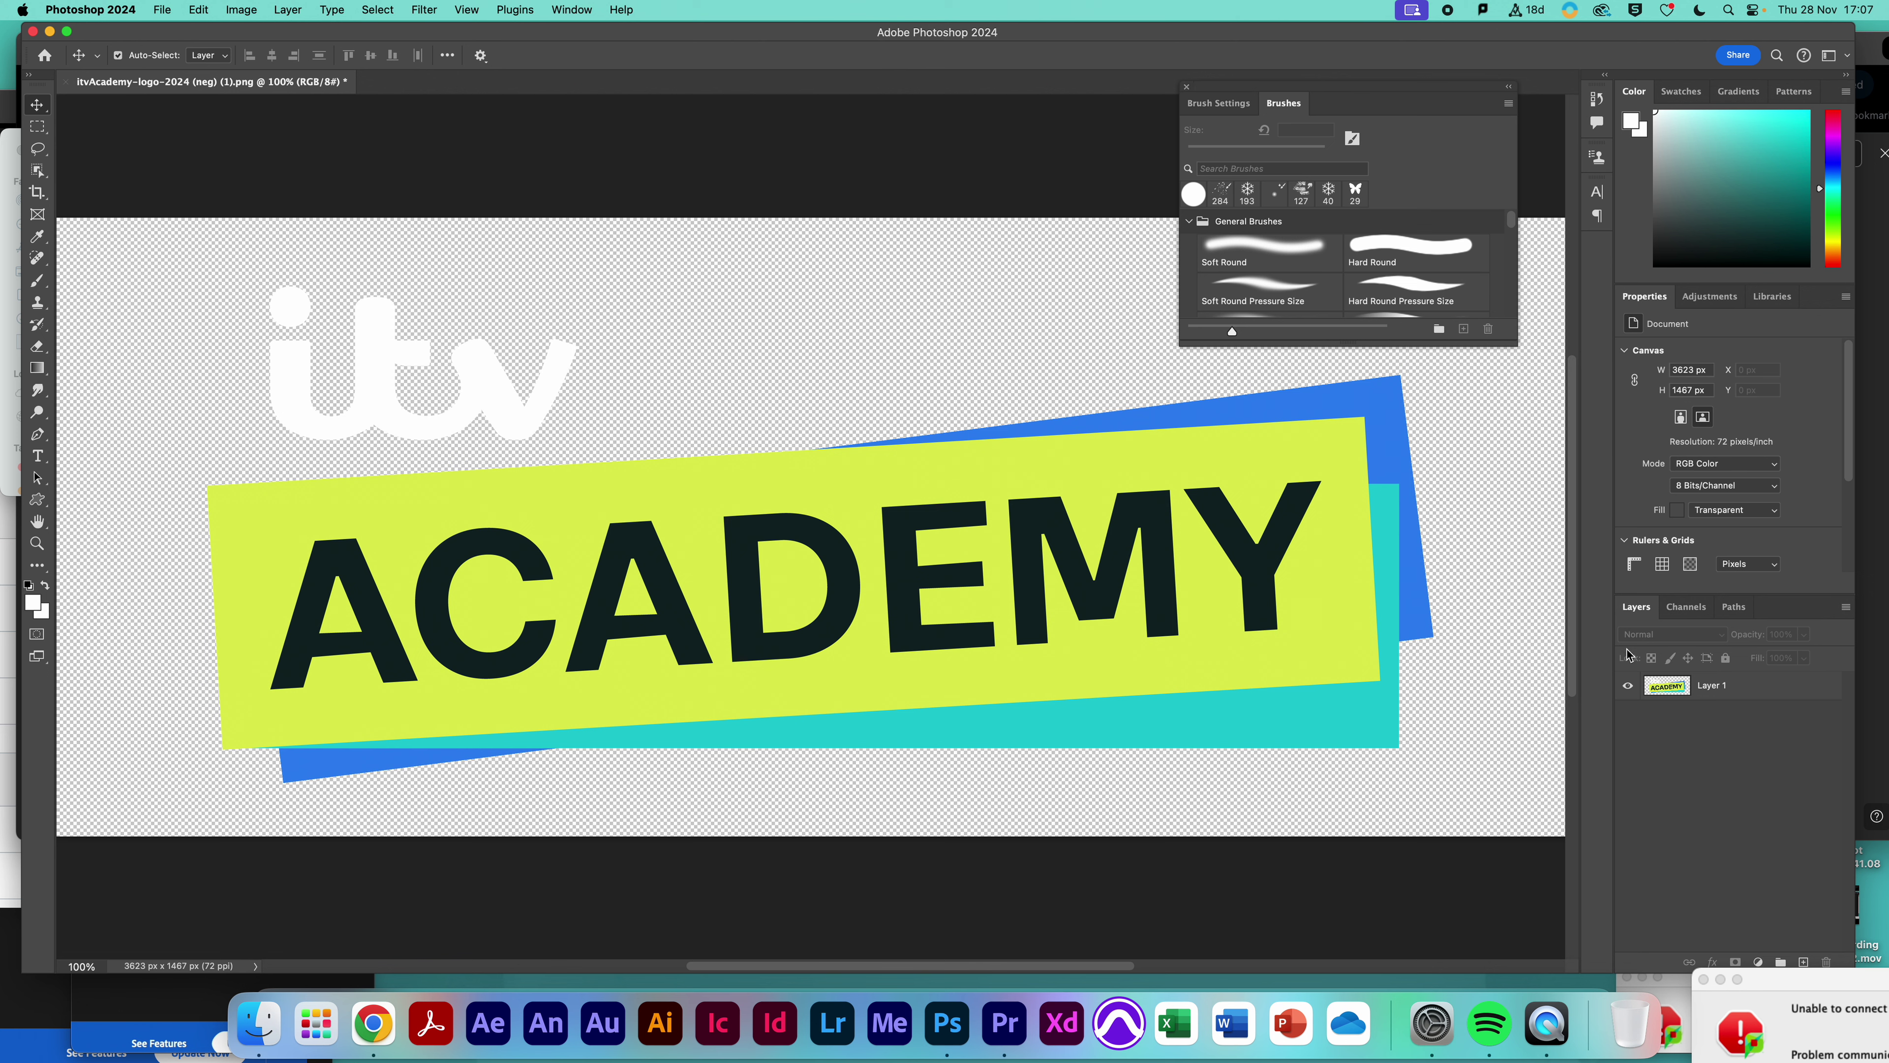
click(1718, 694)
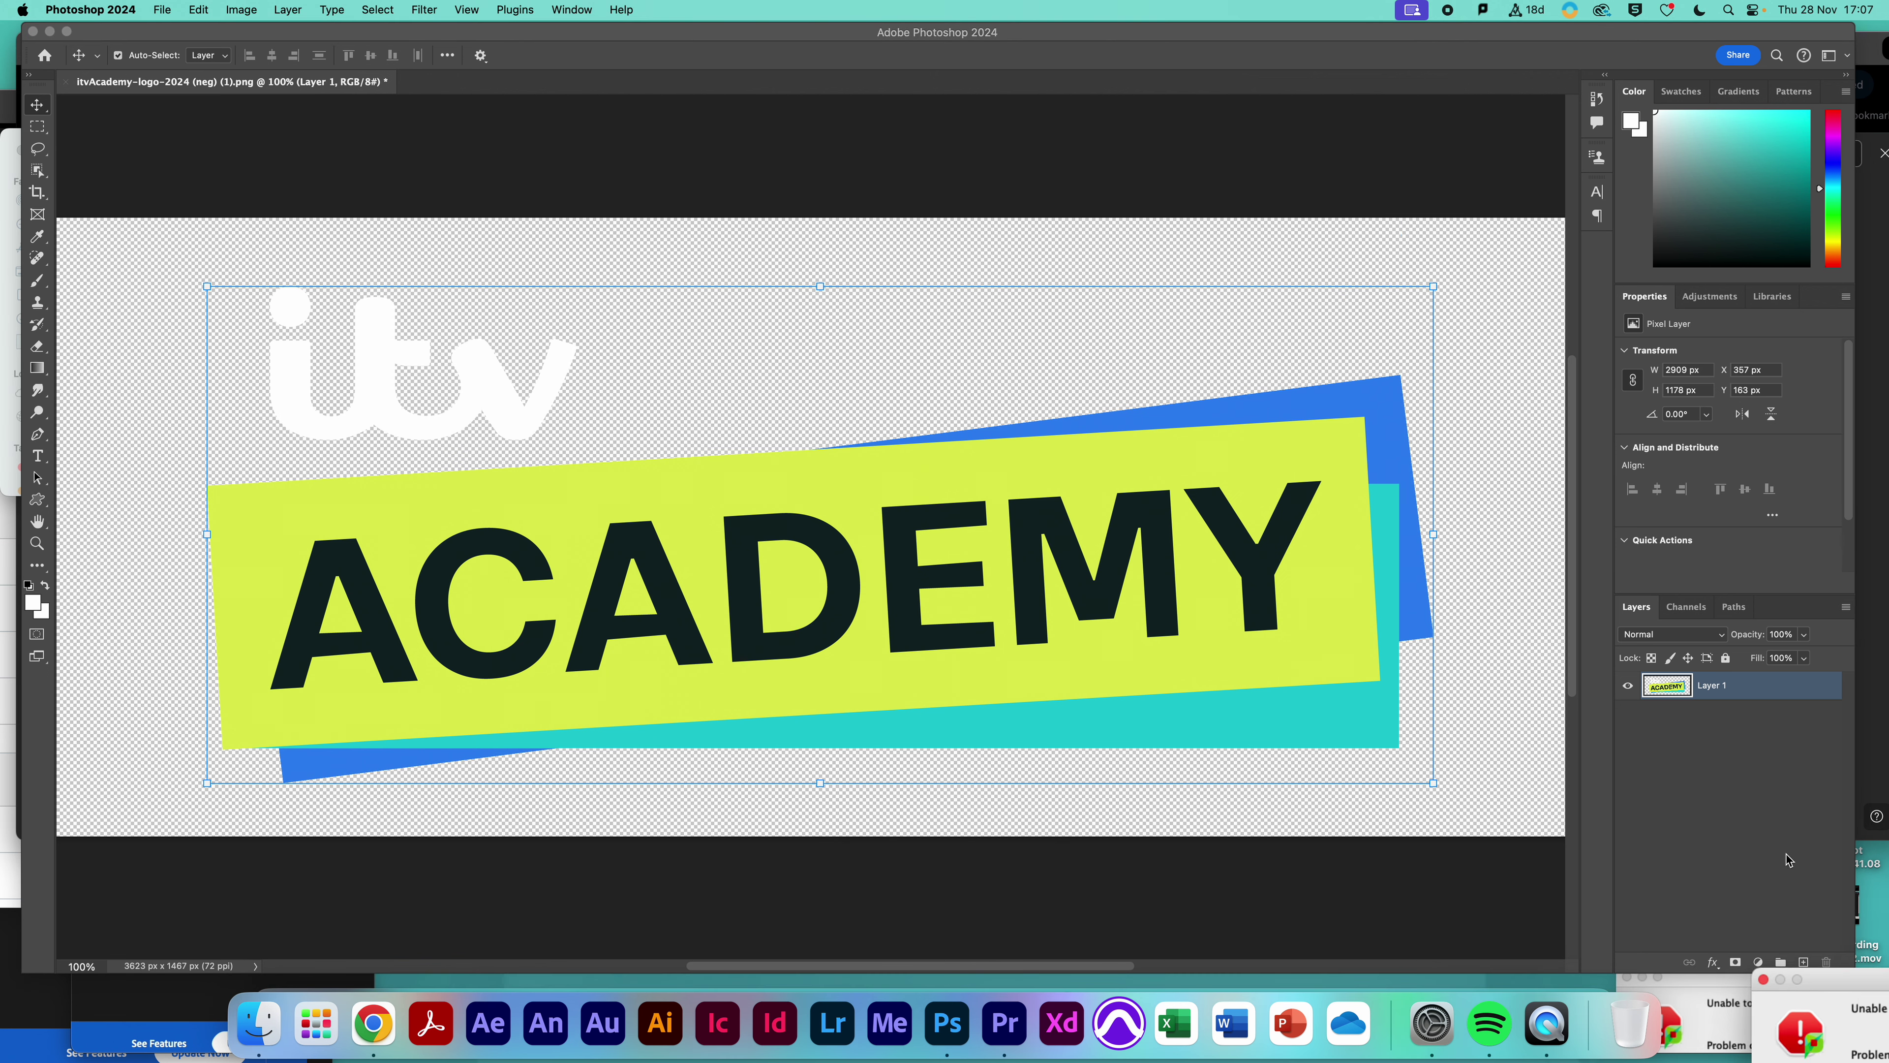
click(164, 368)
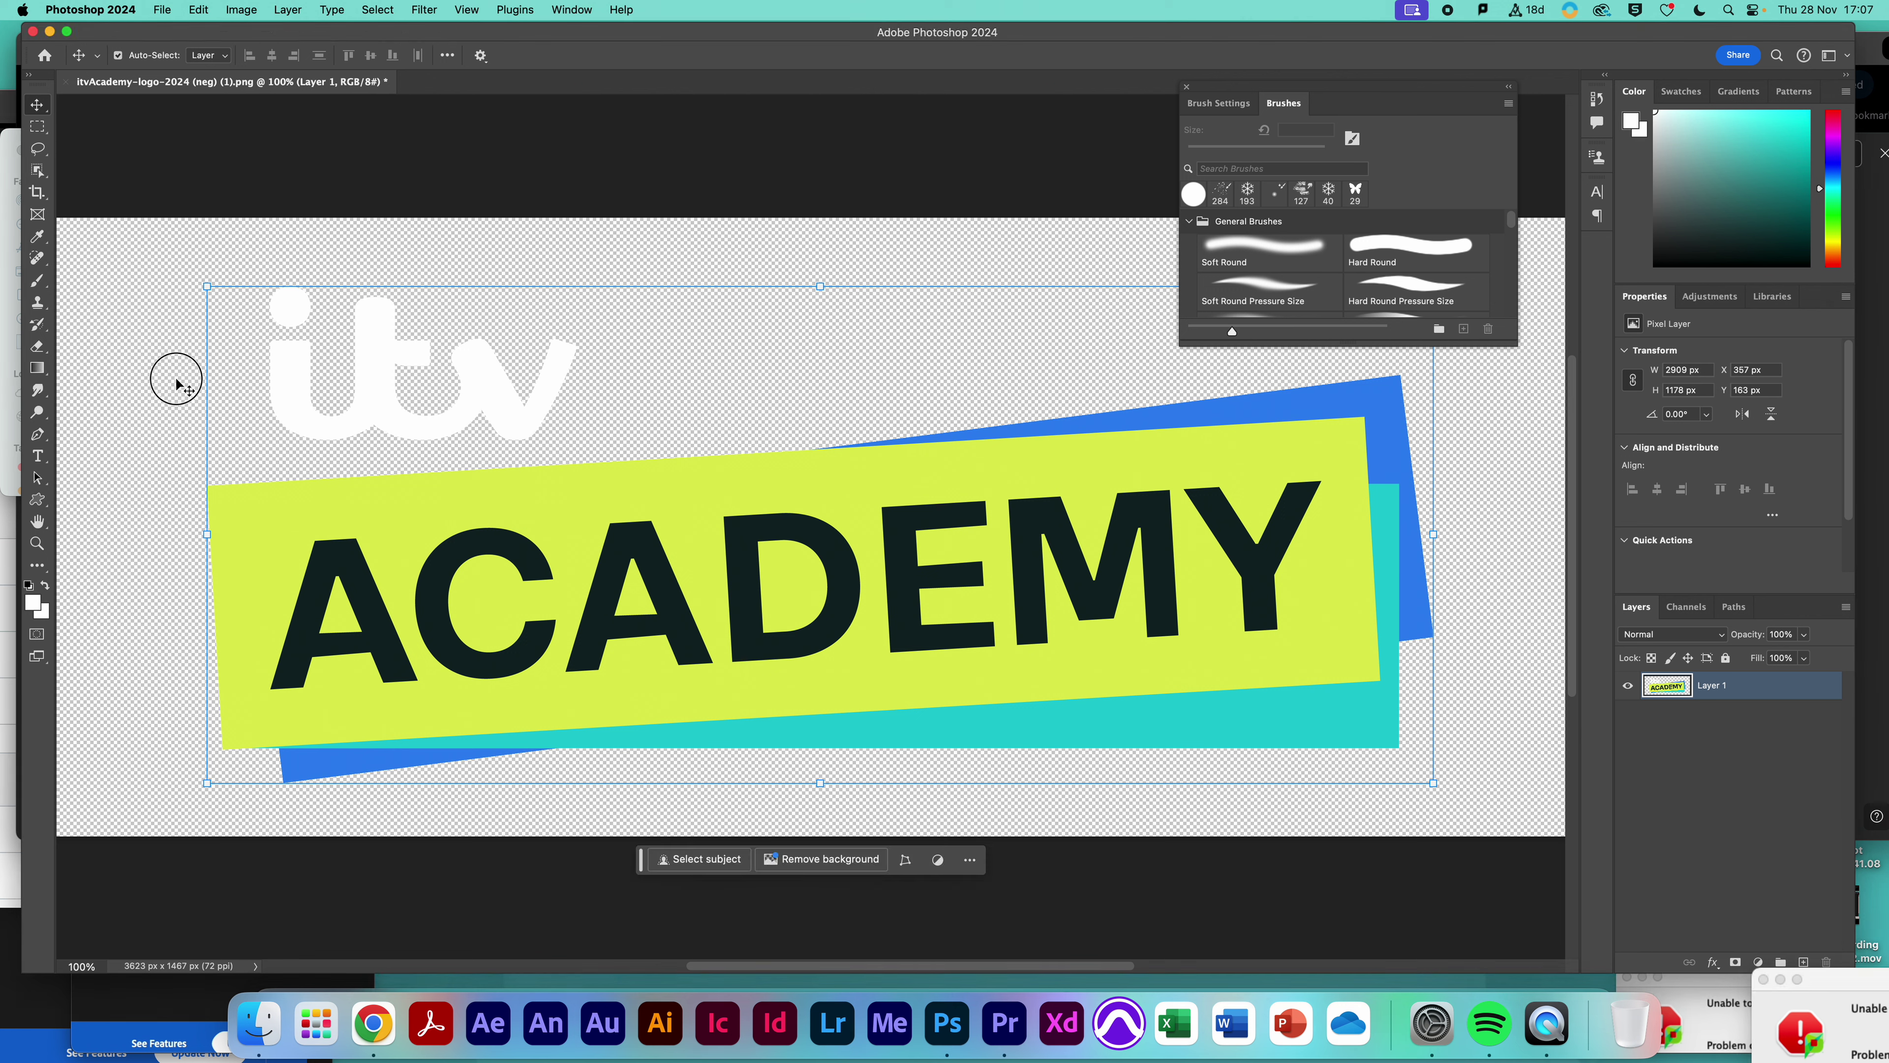
click(146, 363)
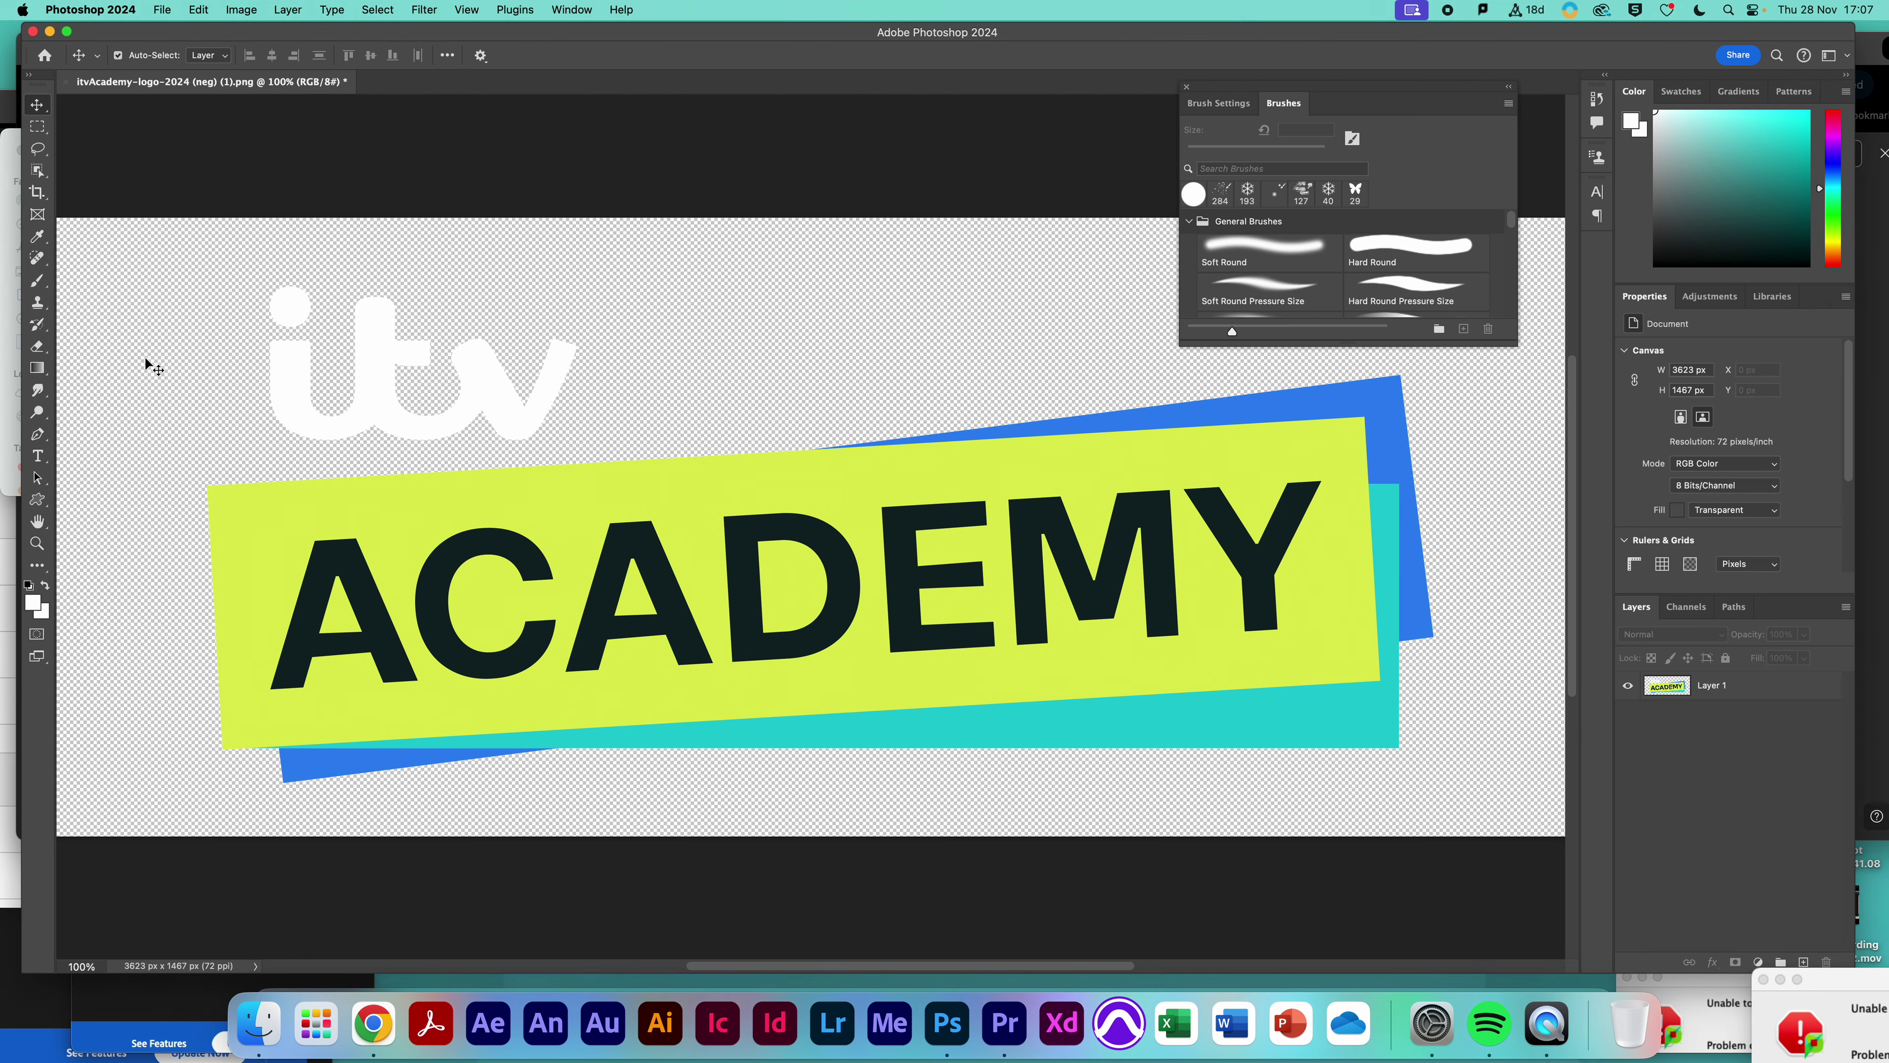
click(1664, 685)
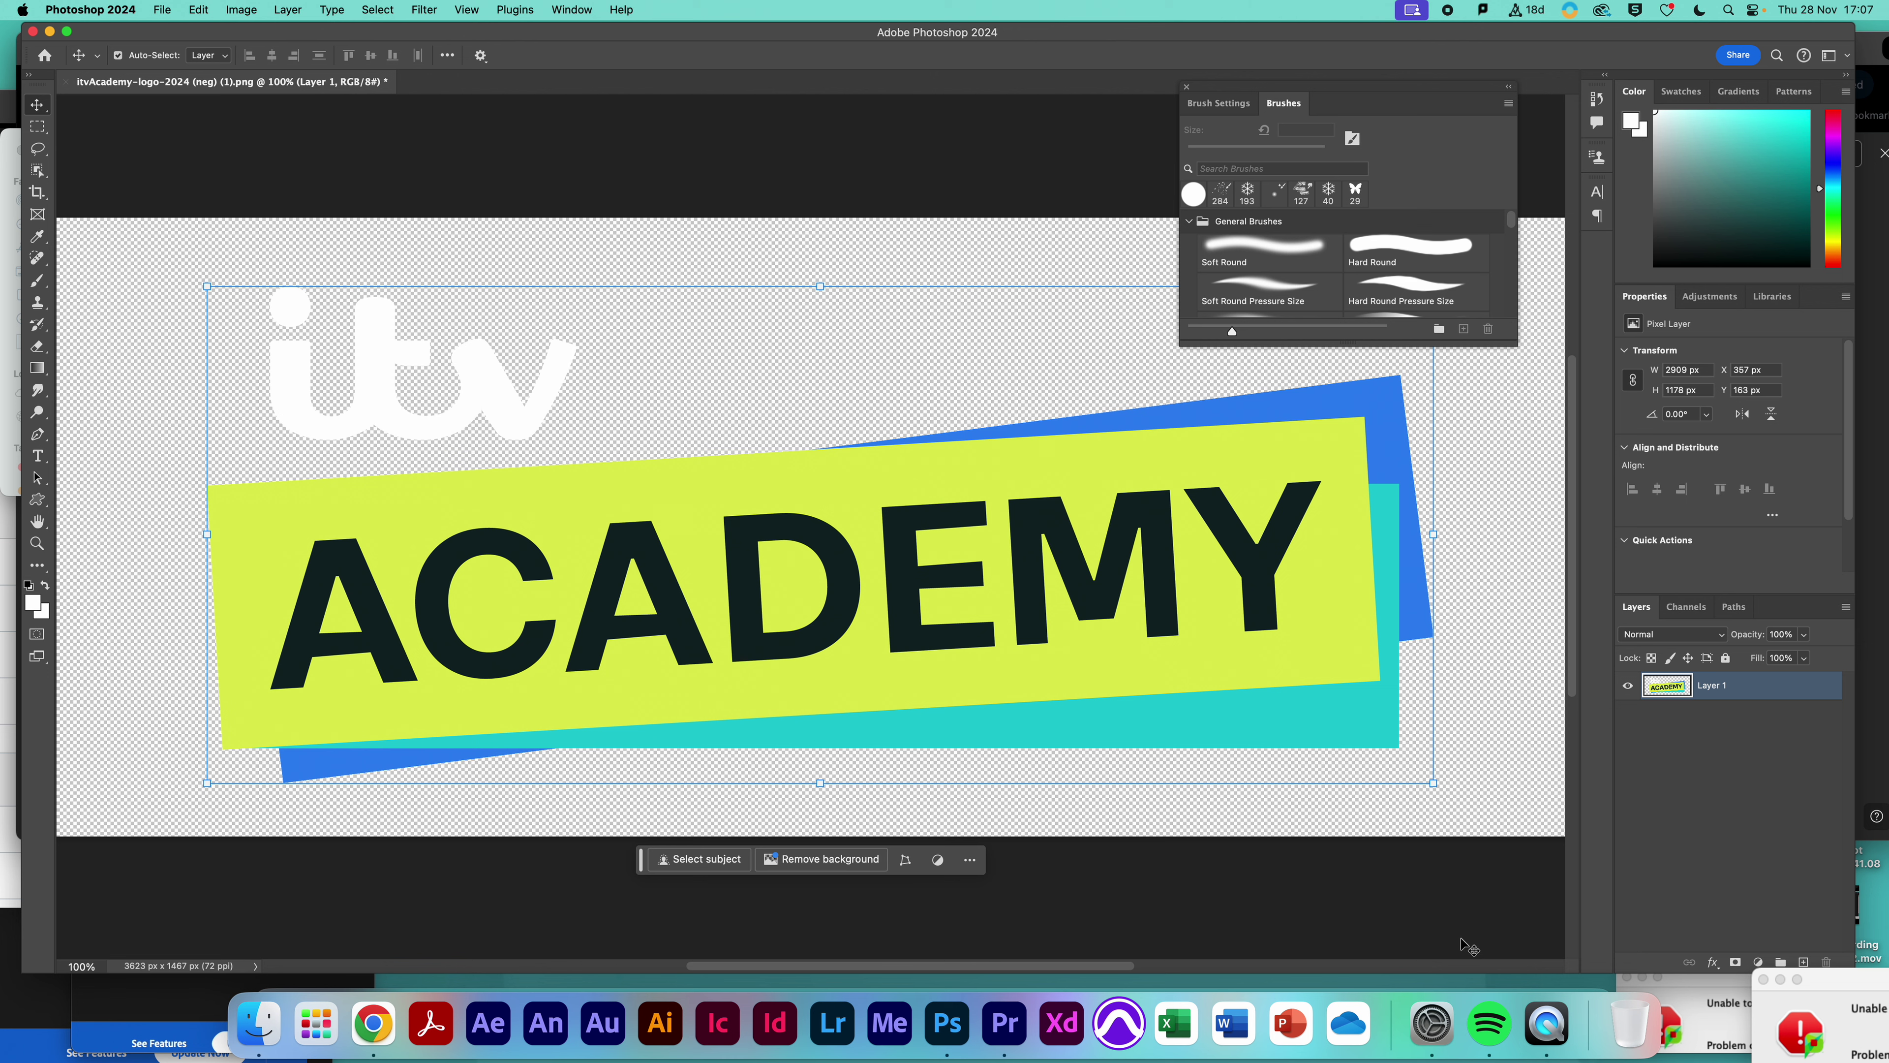
click(1823, 816)
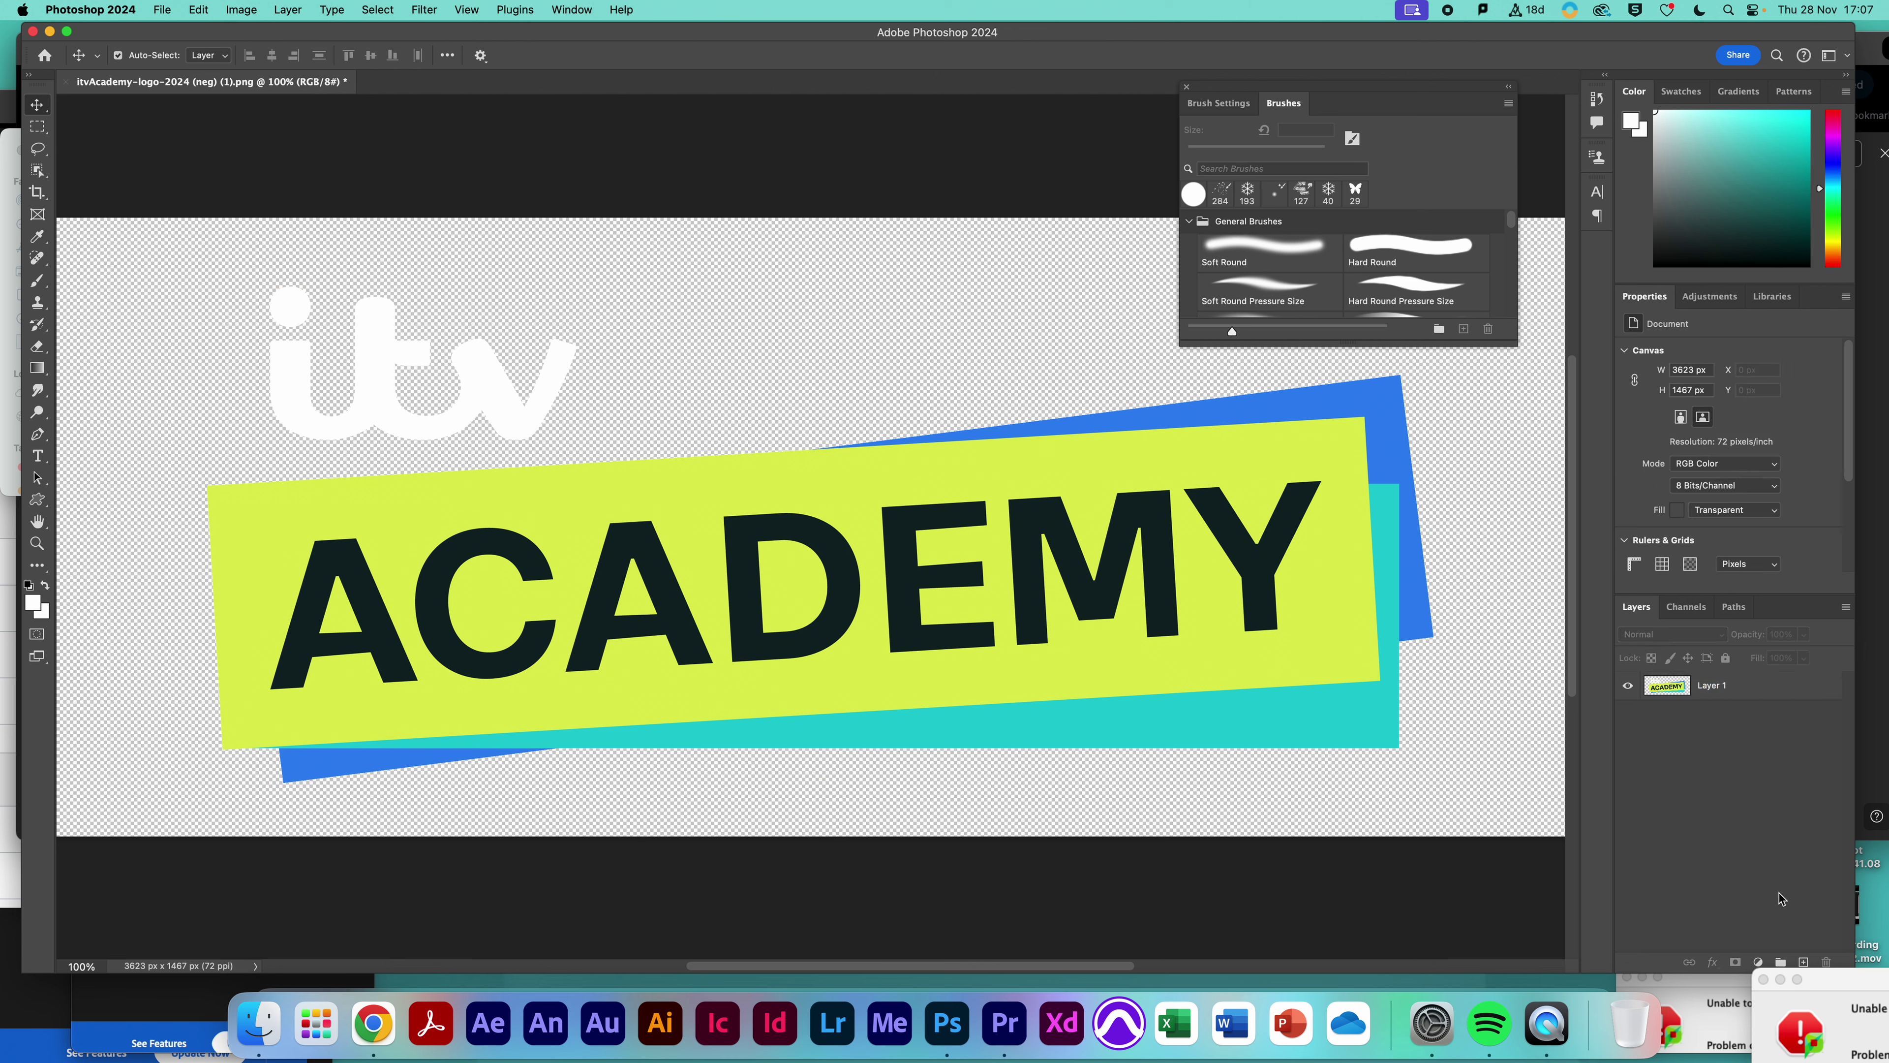
Add a new empty layer above the logo layer
drag(1827, 980, 1816, 979)
click(1808, 964)
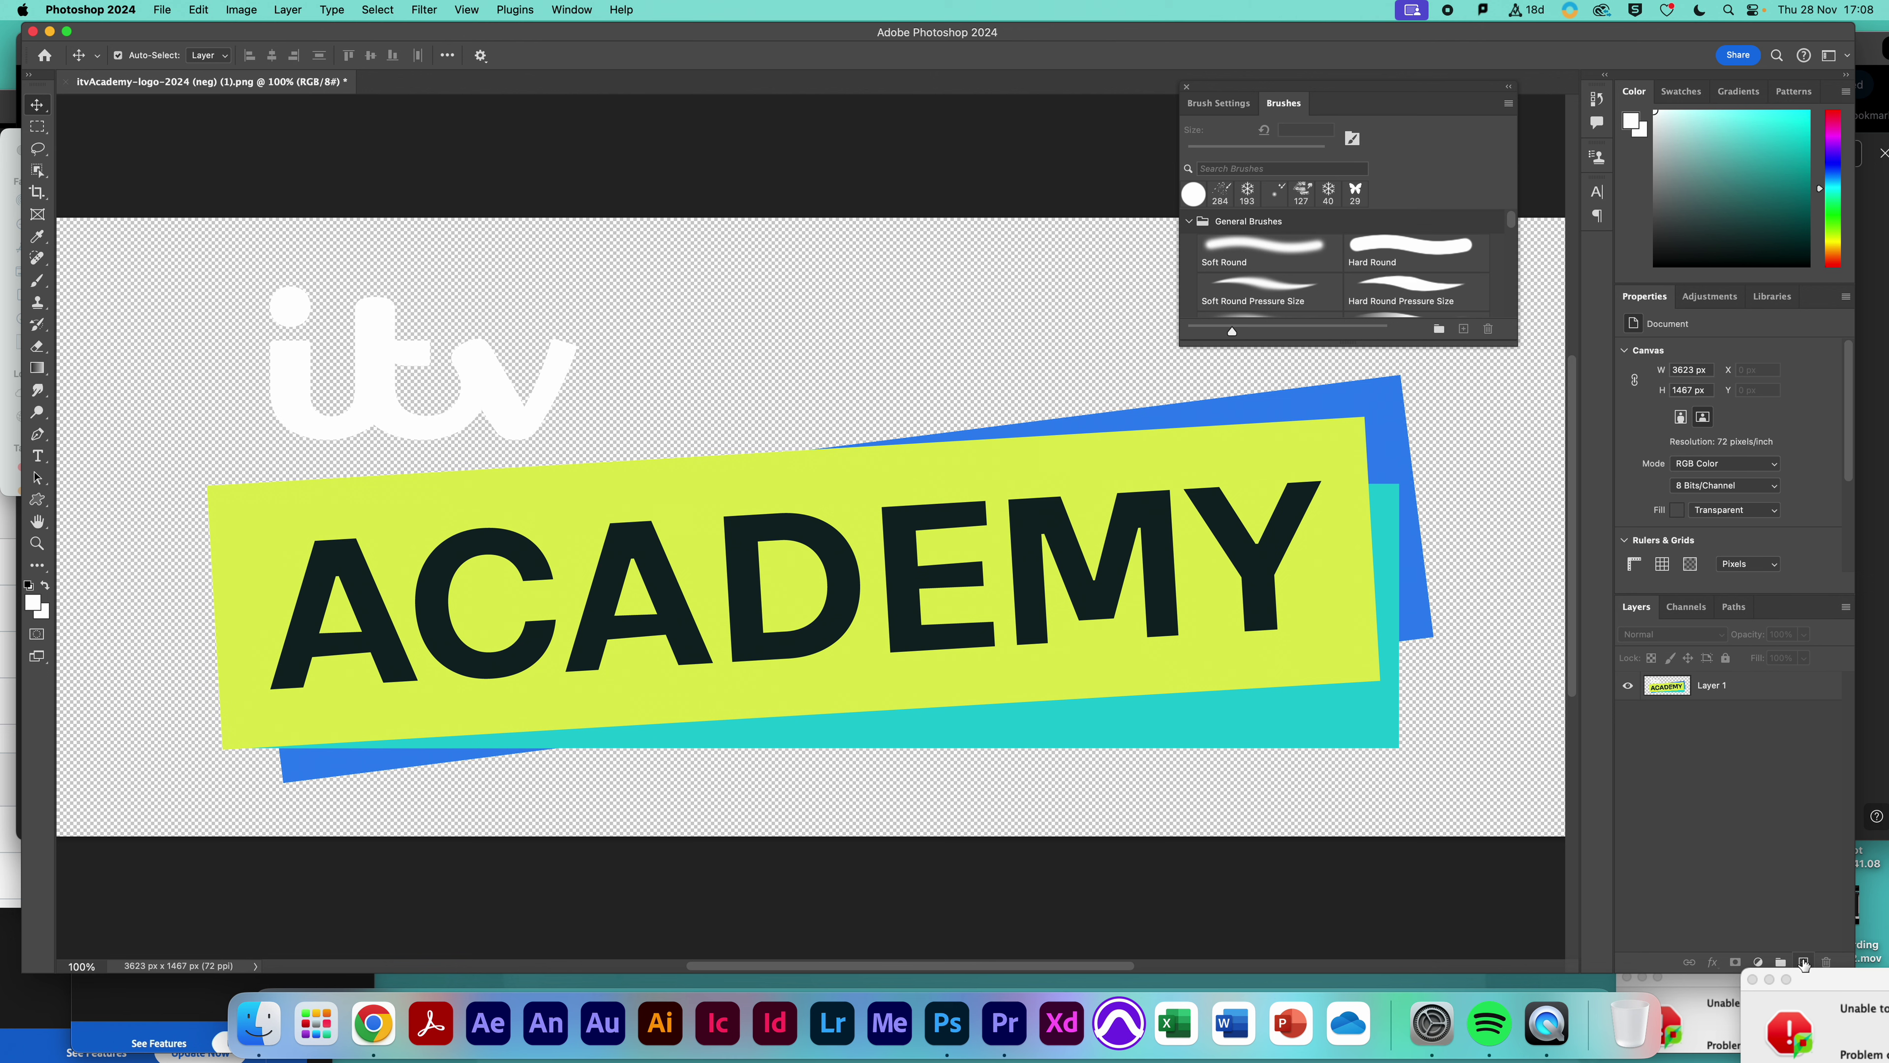
click(1804, 962)
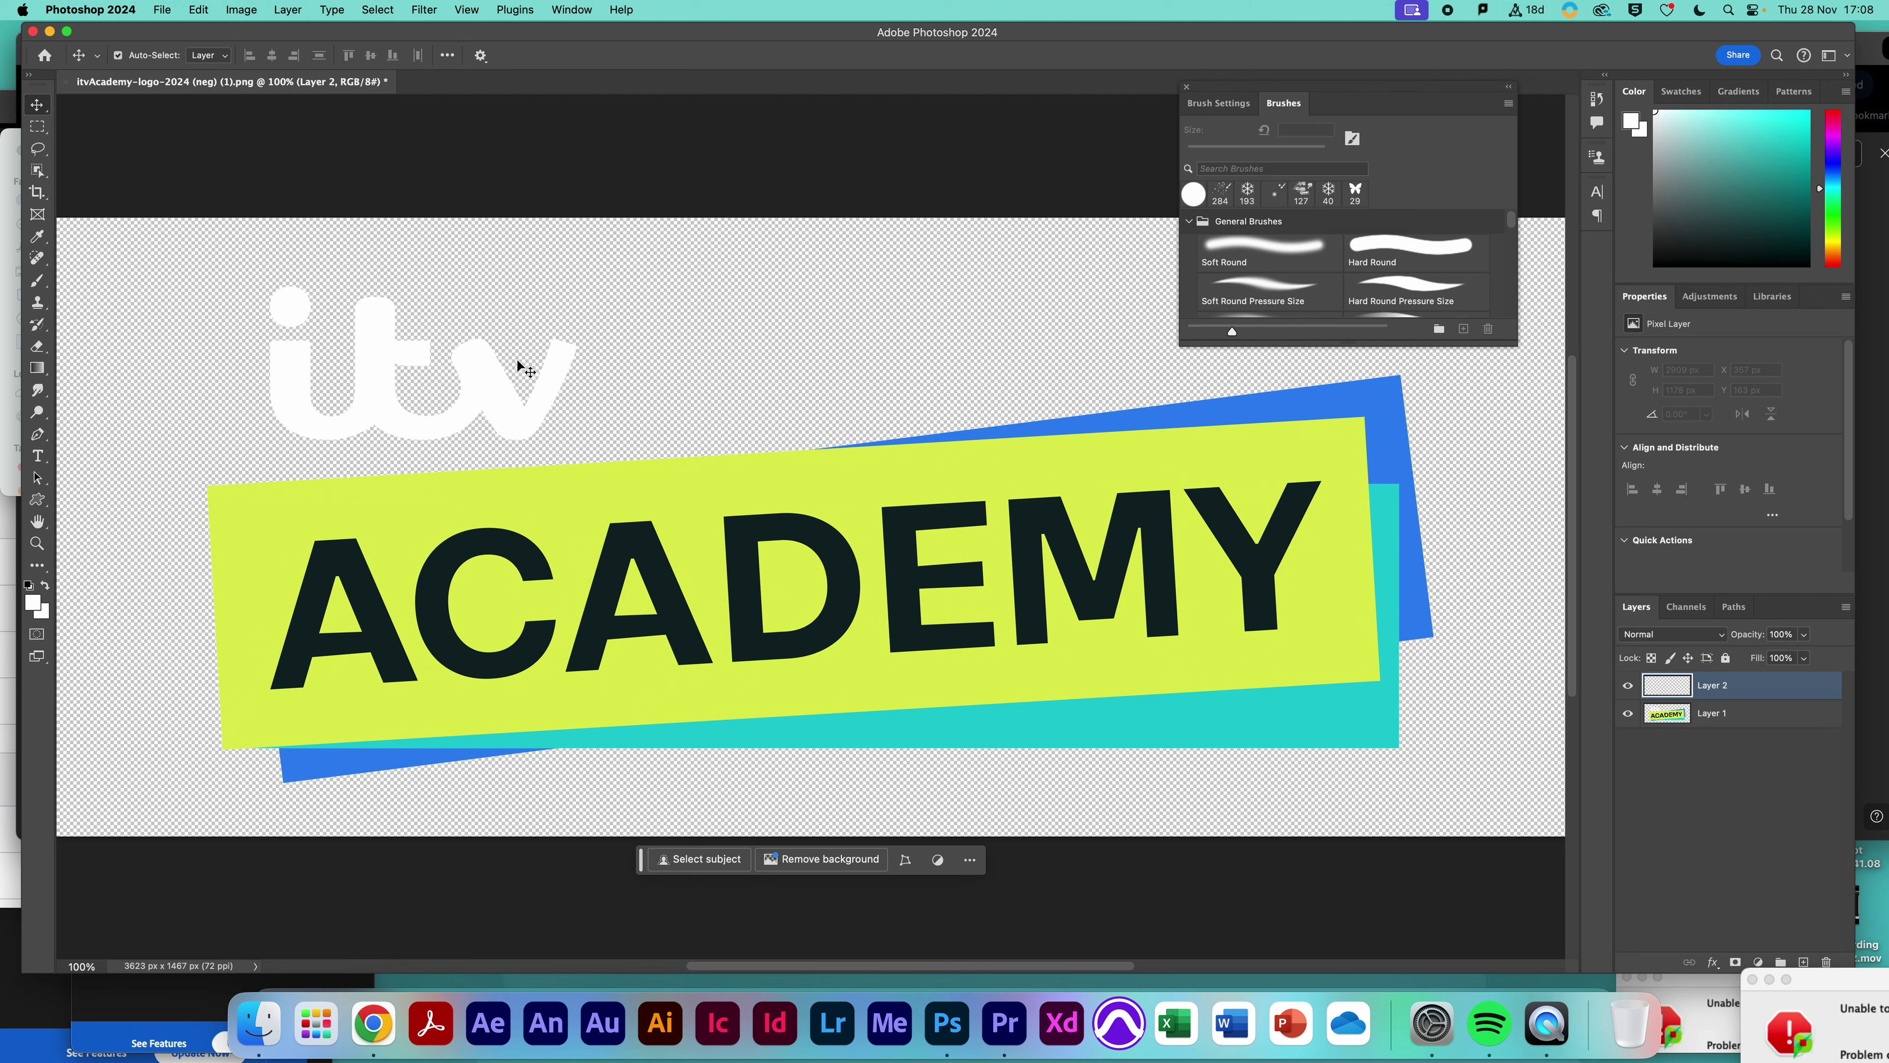
Load the Legacy Brushes set into the brush library
scroll(1393, 298, down, 5)
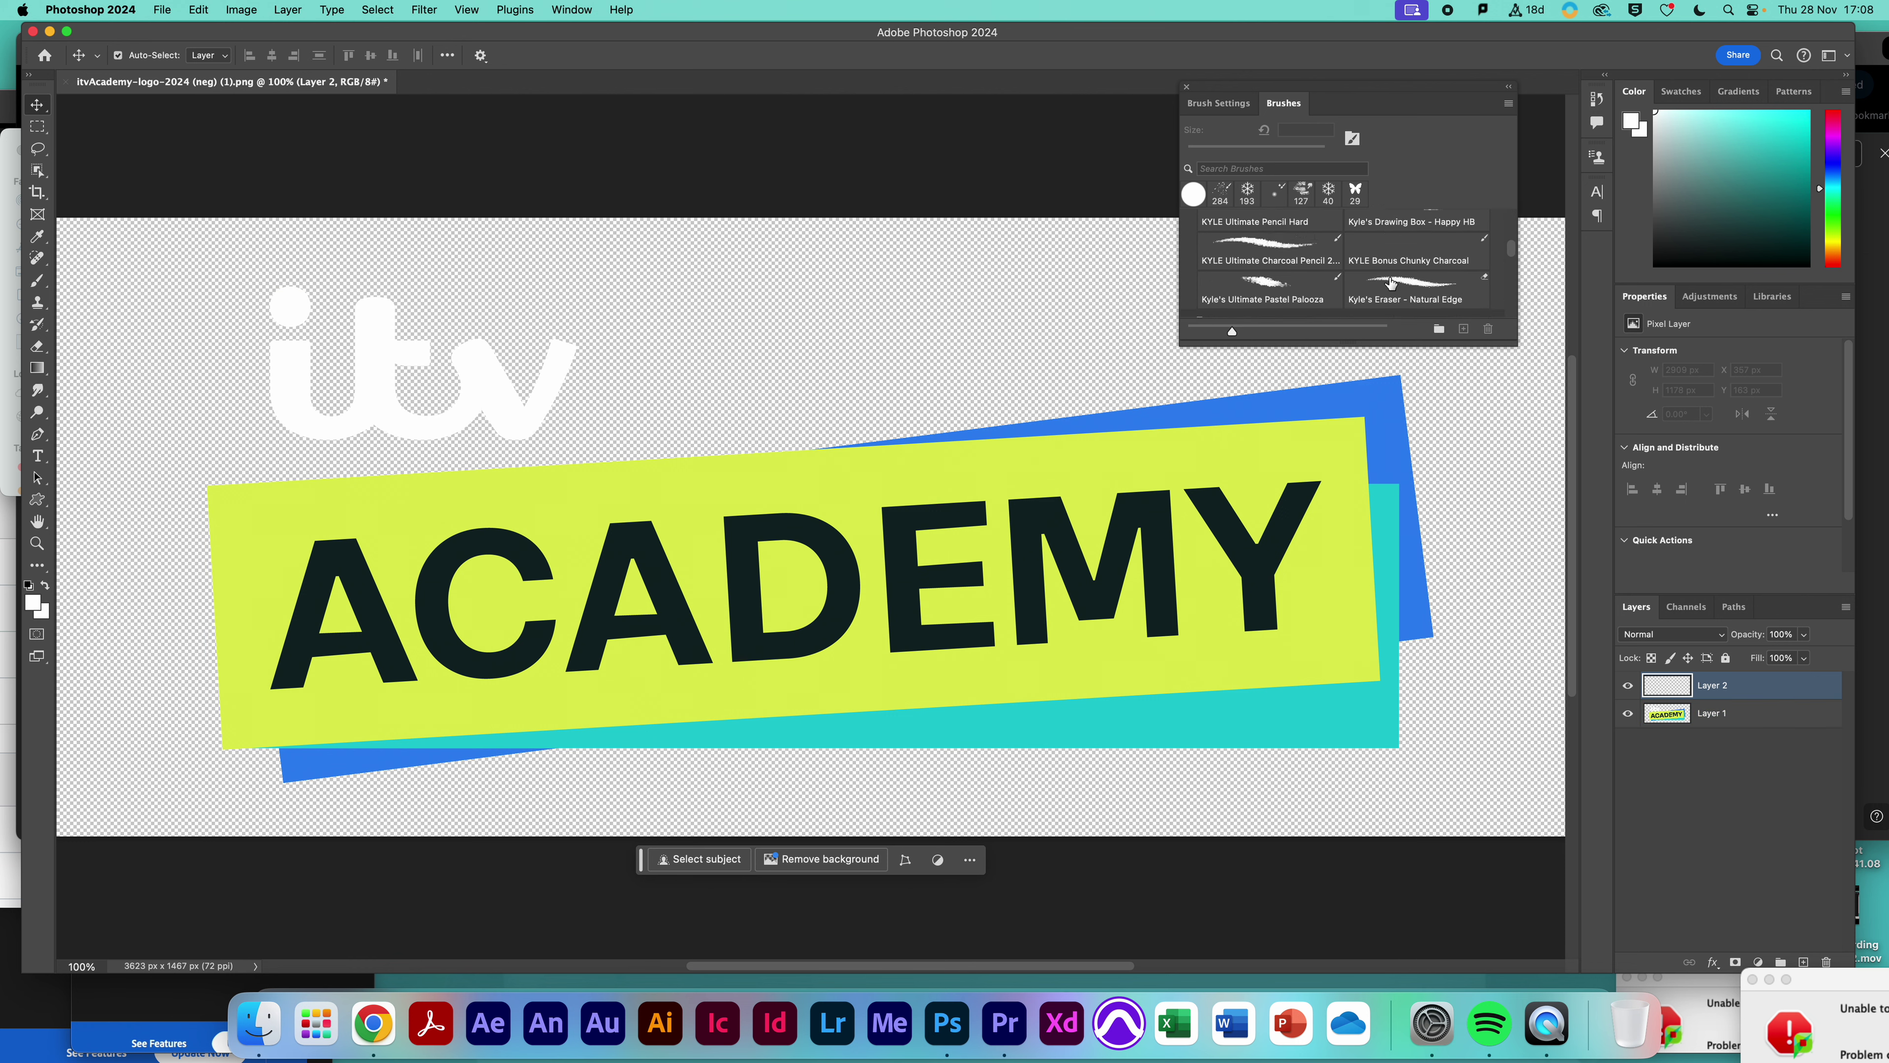
click(1248, 193)
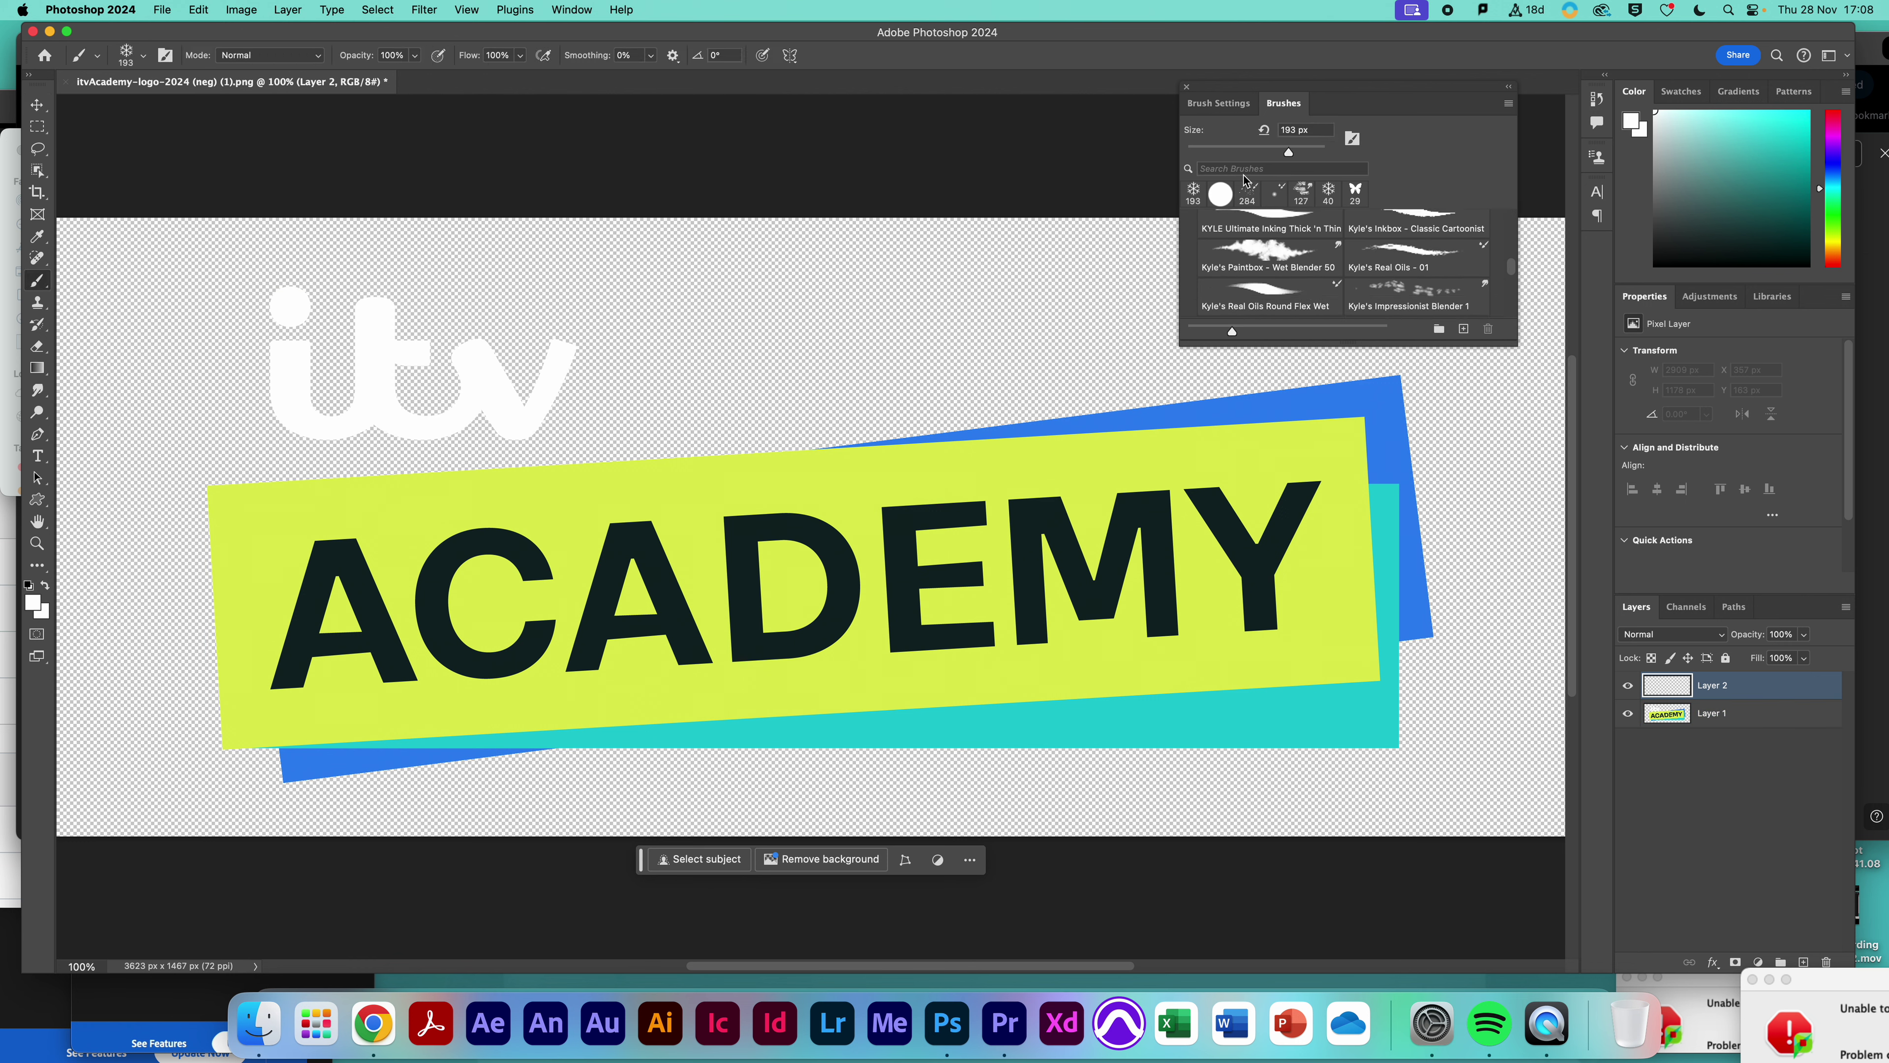
click(1509, 106)
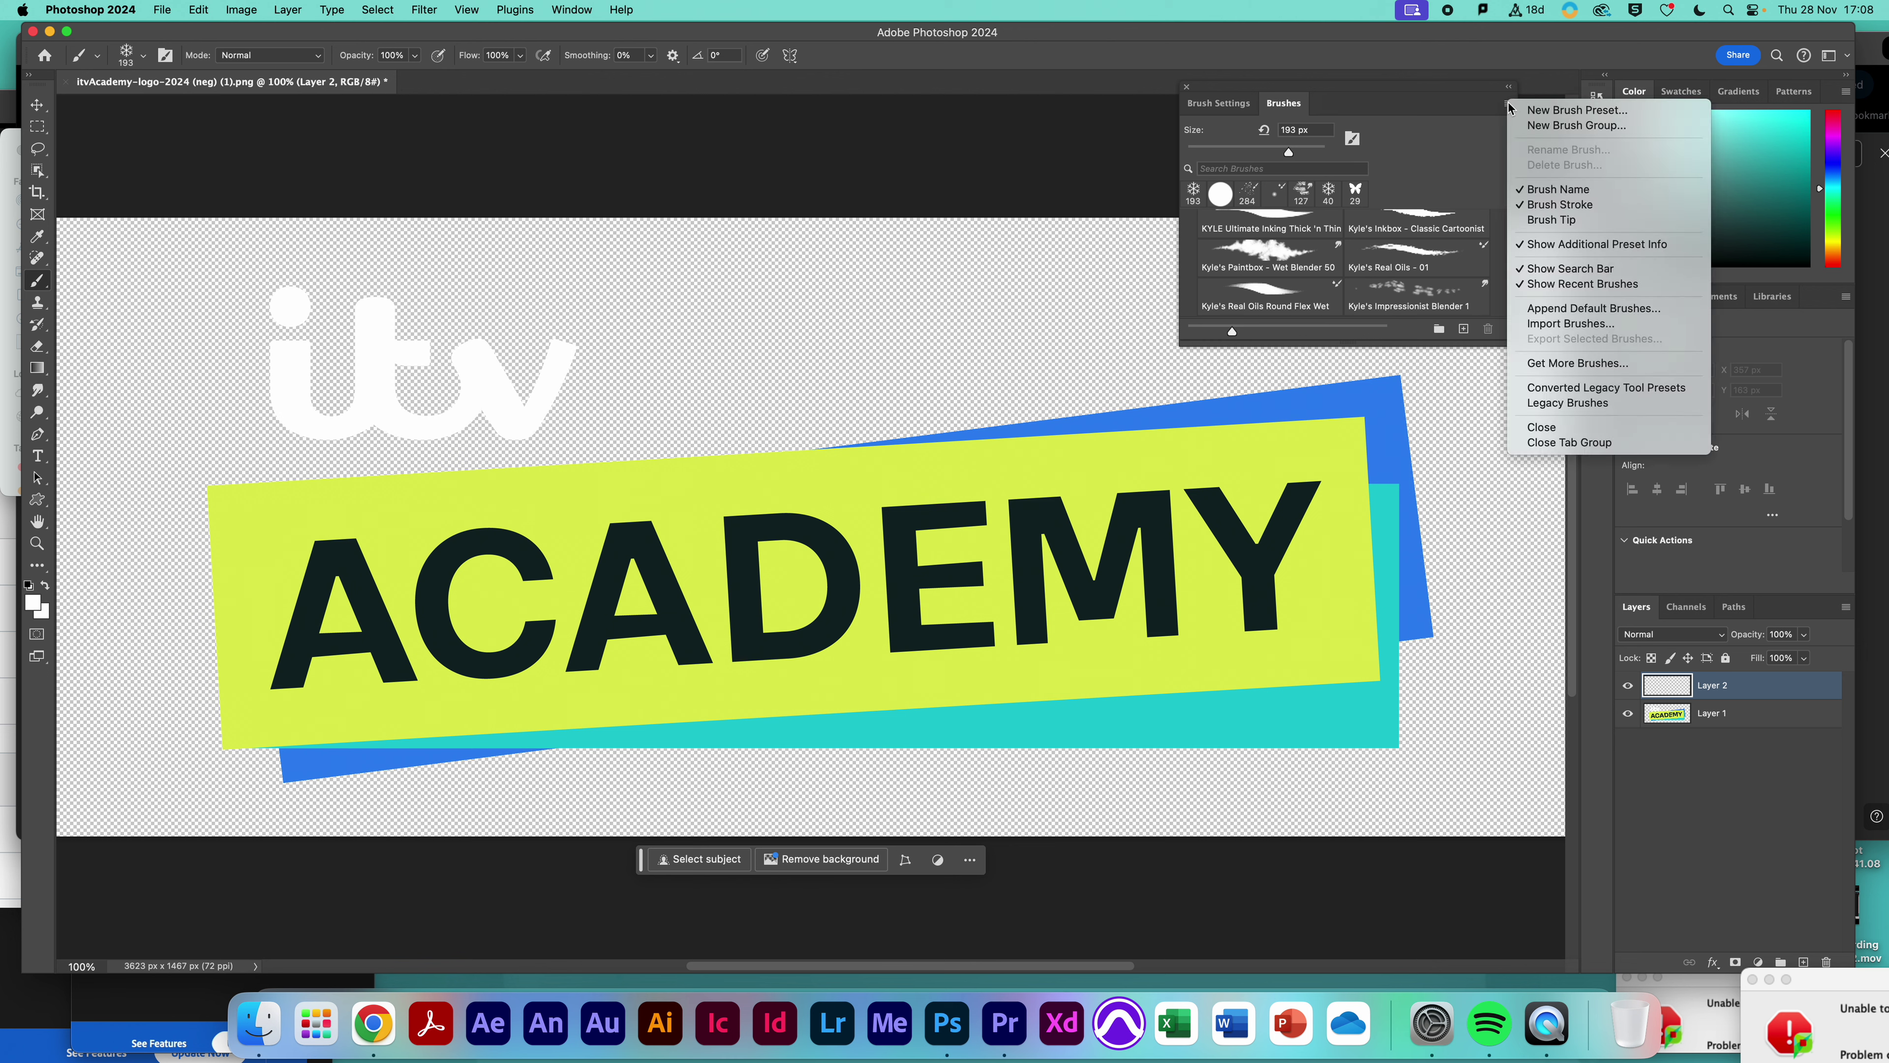
click(1568, 403)
click(996, 374)
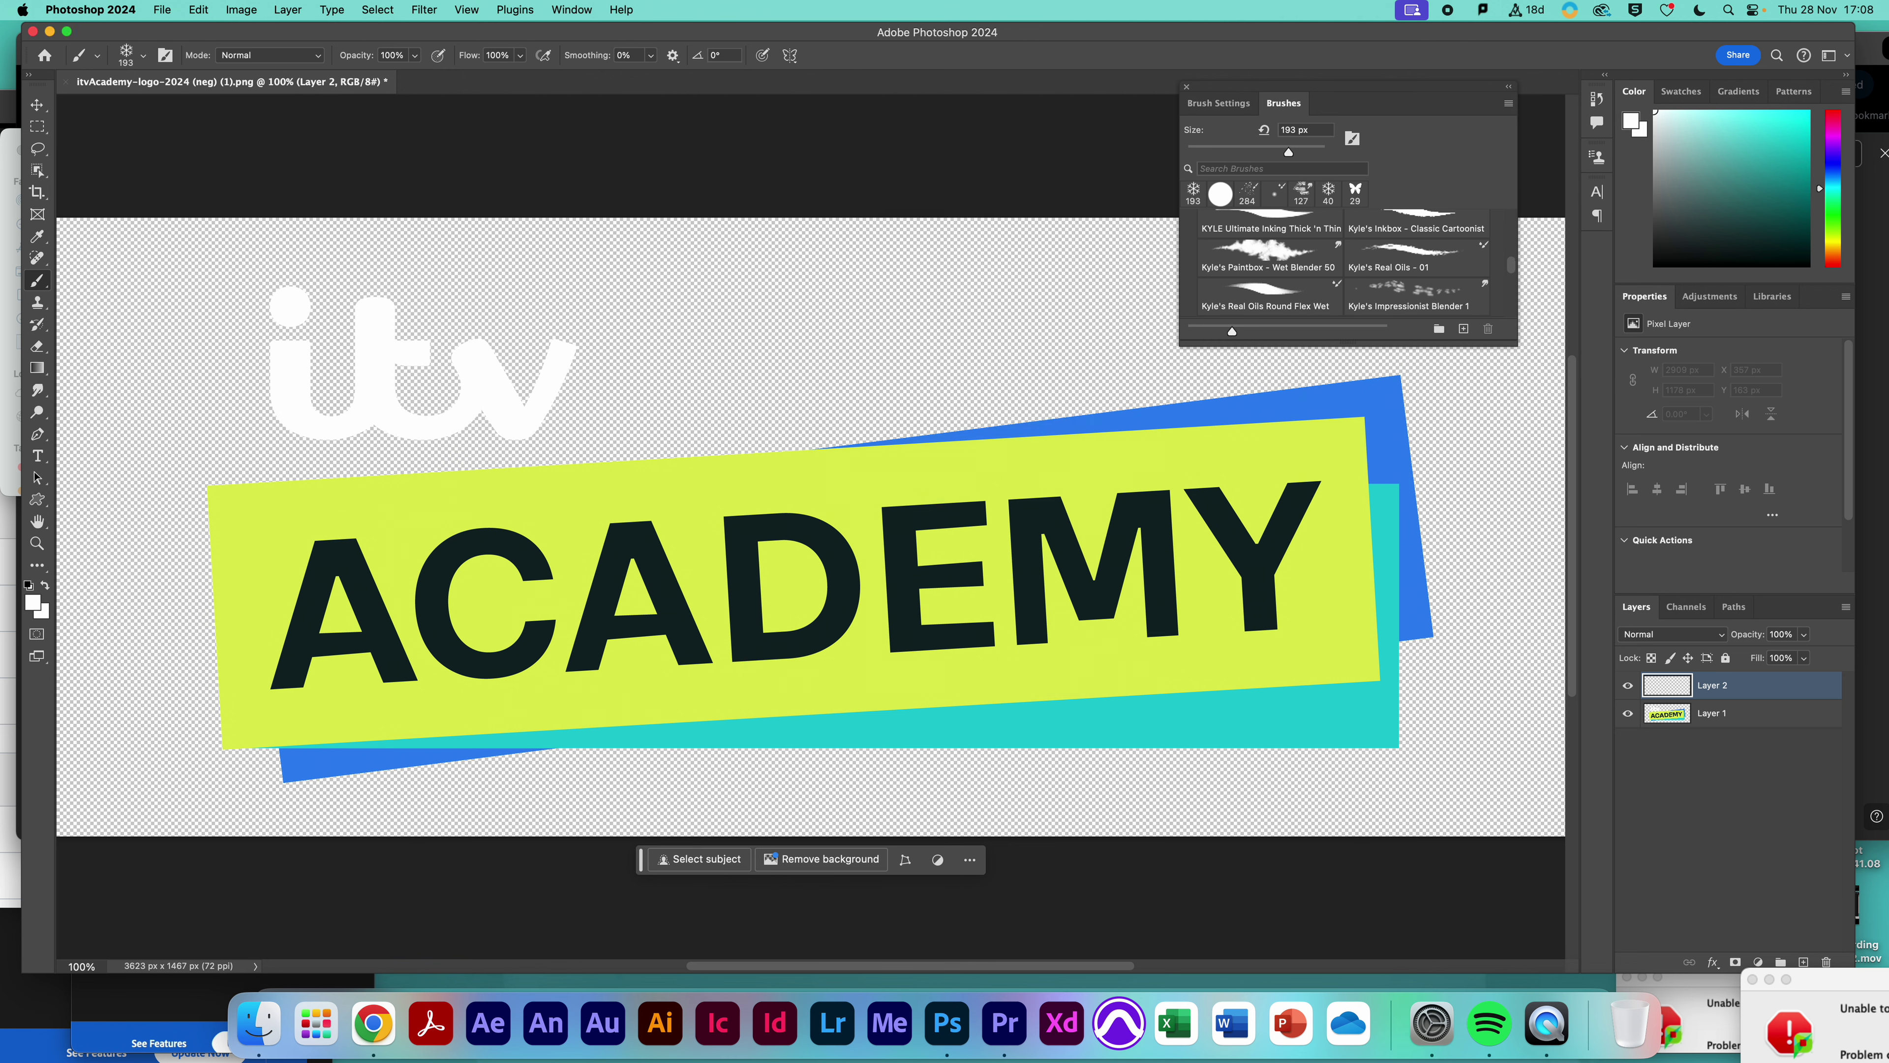
Search the brushes for "snow" and choose the Snowflake brush at a size of 86 px
click(1247, 171)
text(snow)
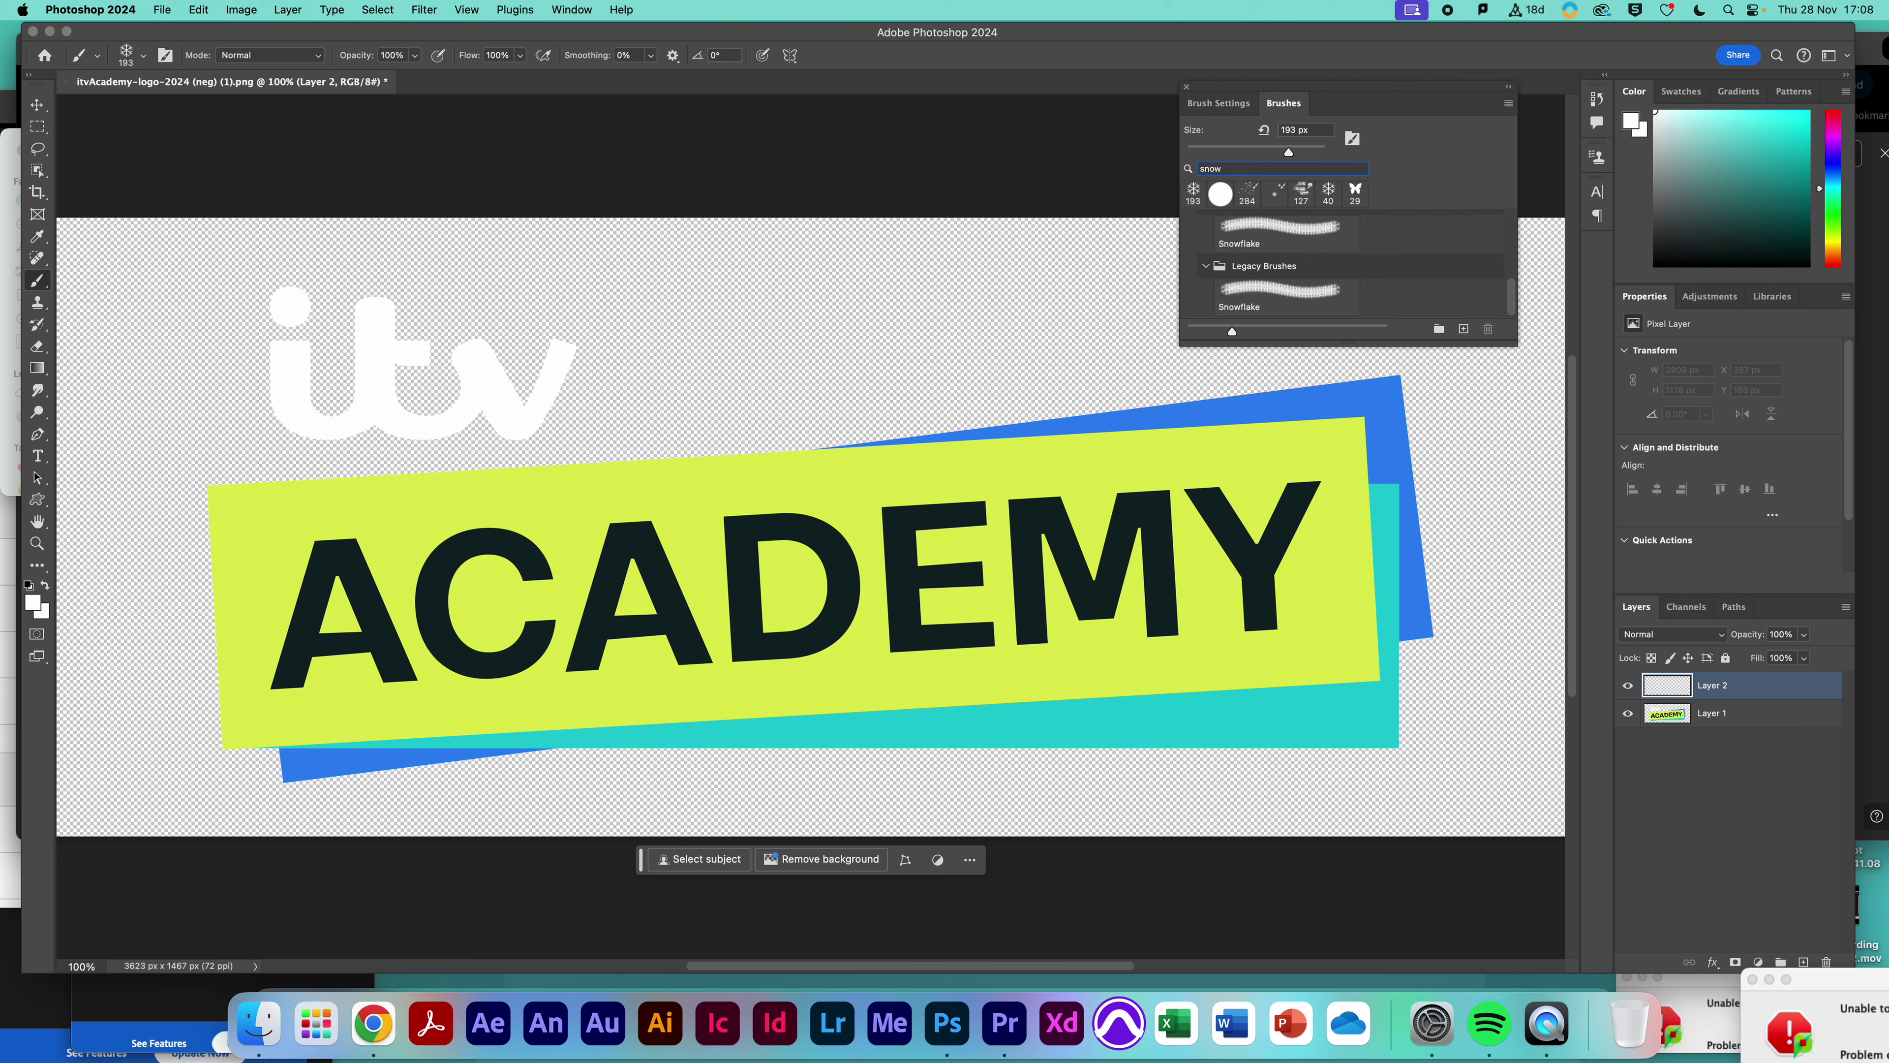
click(1304, 226)
drag(1201, 152, 1224, 152)
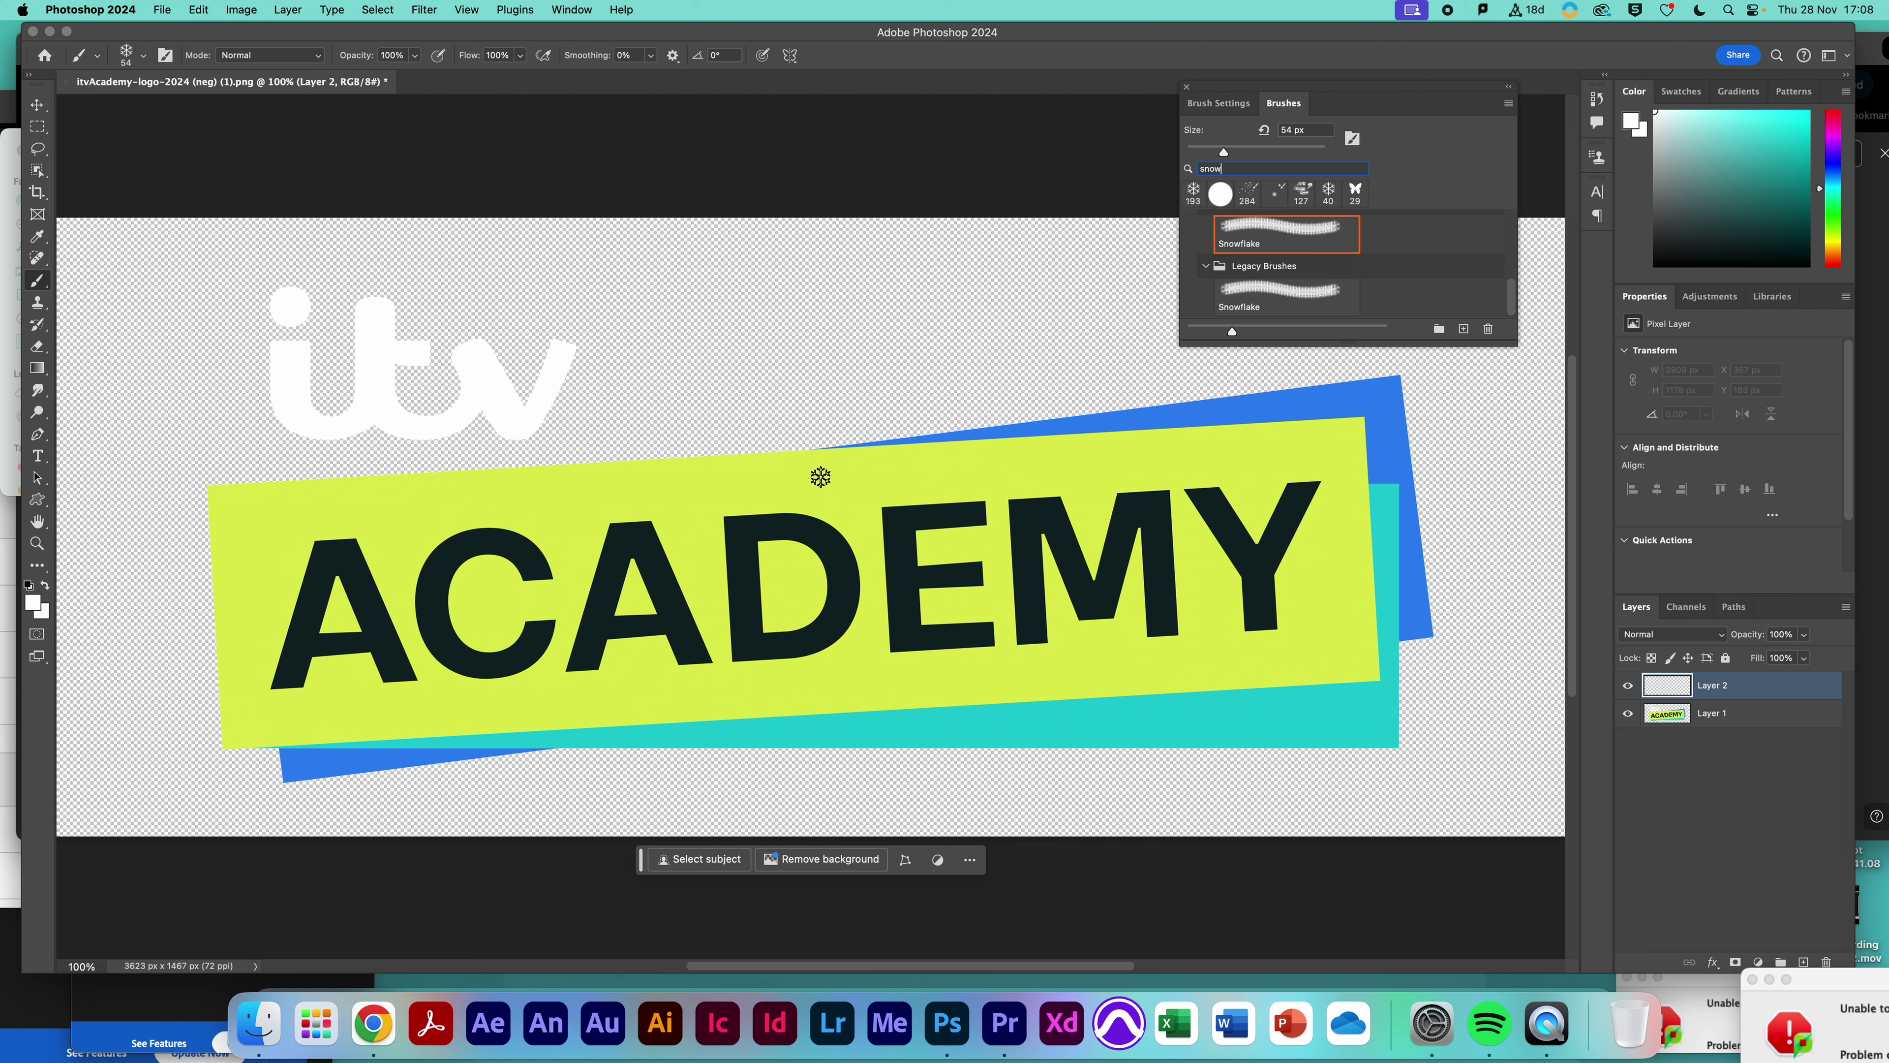
drag(1224, 152, 1246, 152)
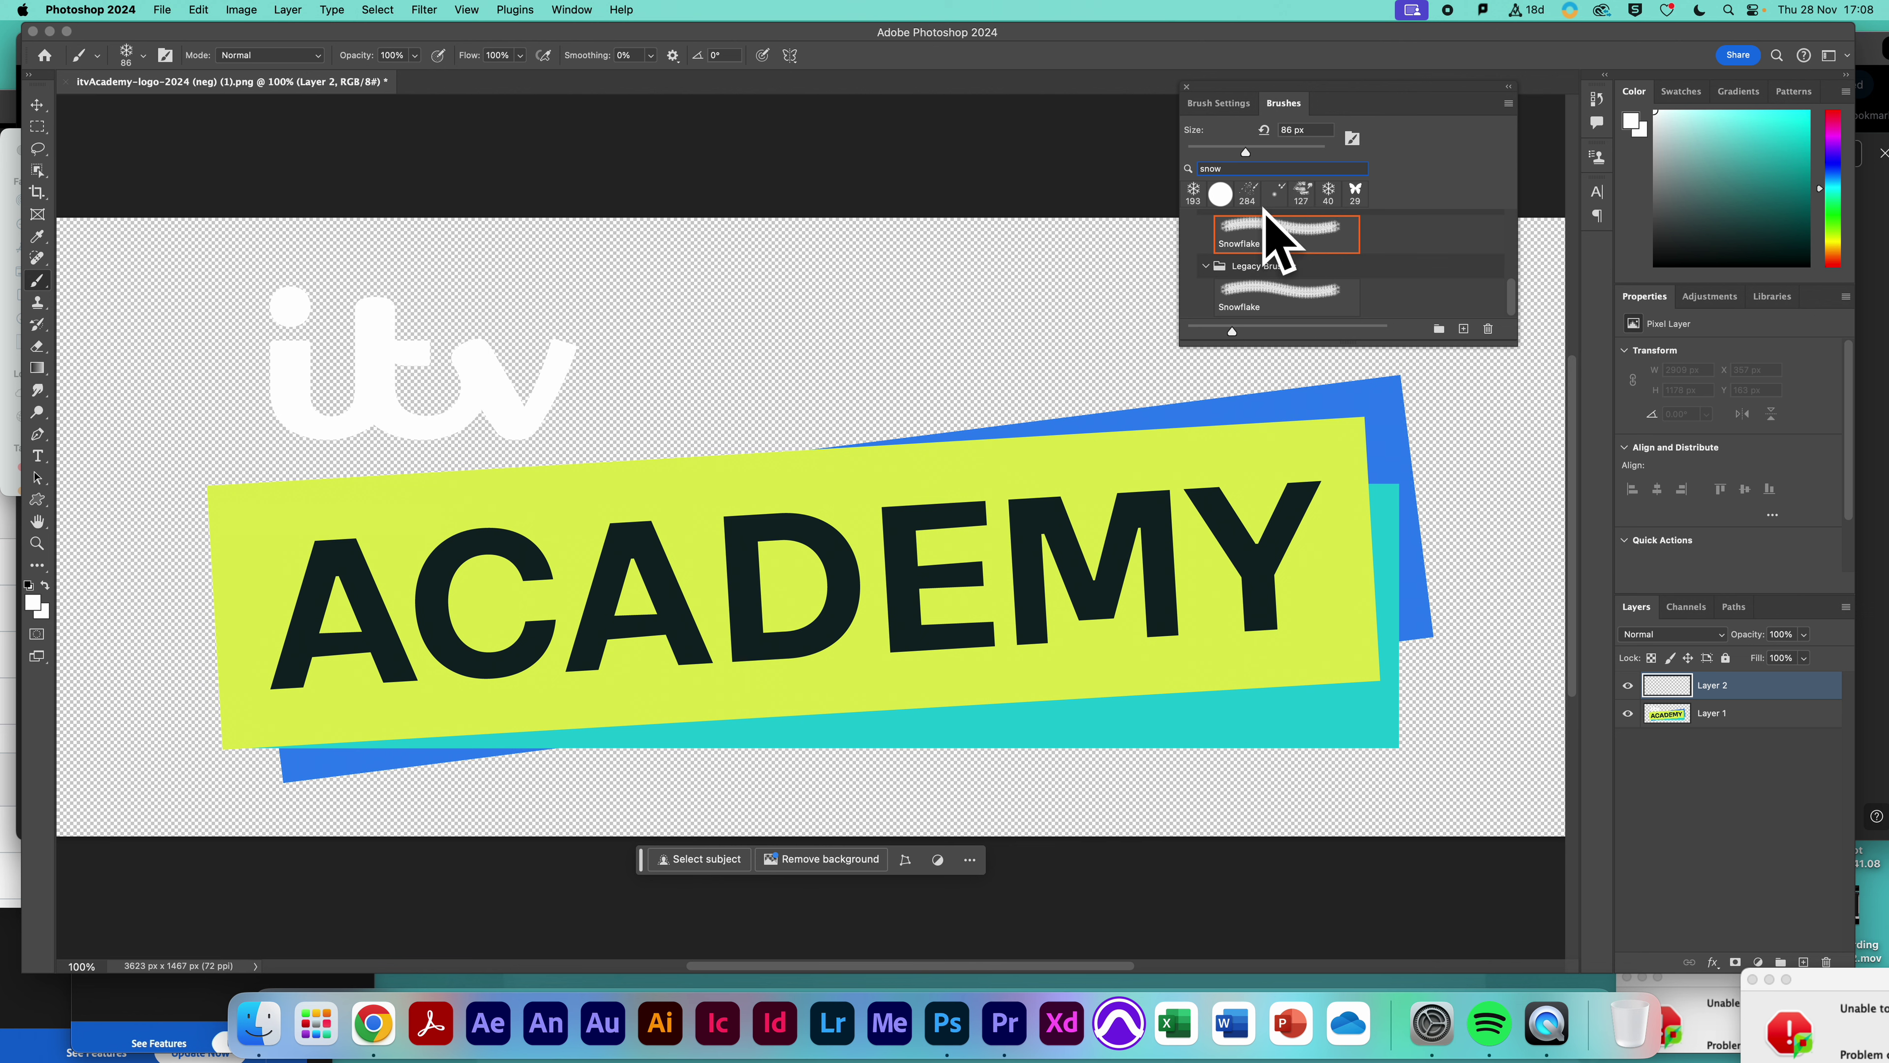
Set the Snowflake brush tip's angle to 6° and its spacing to 148% so the flakes stamp separately
click(1218, 103)
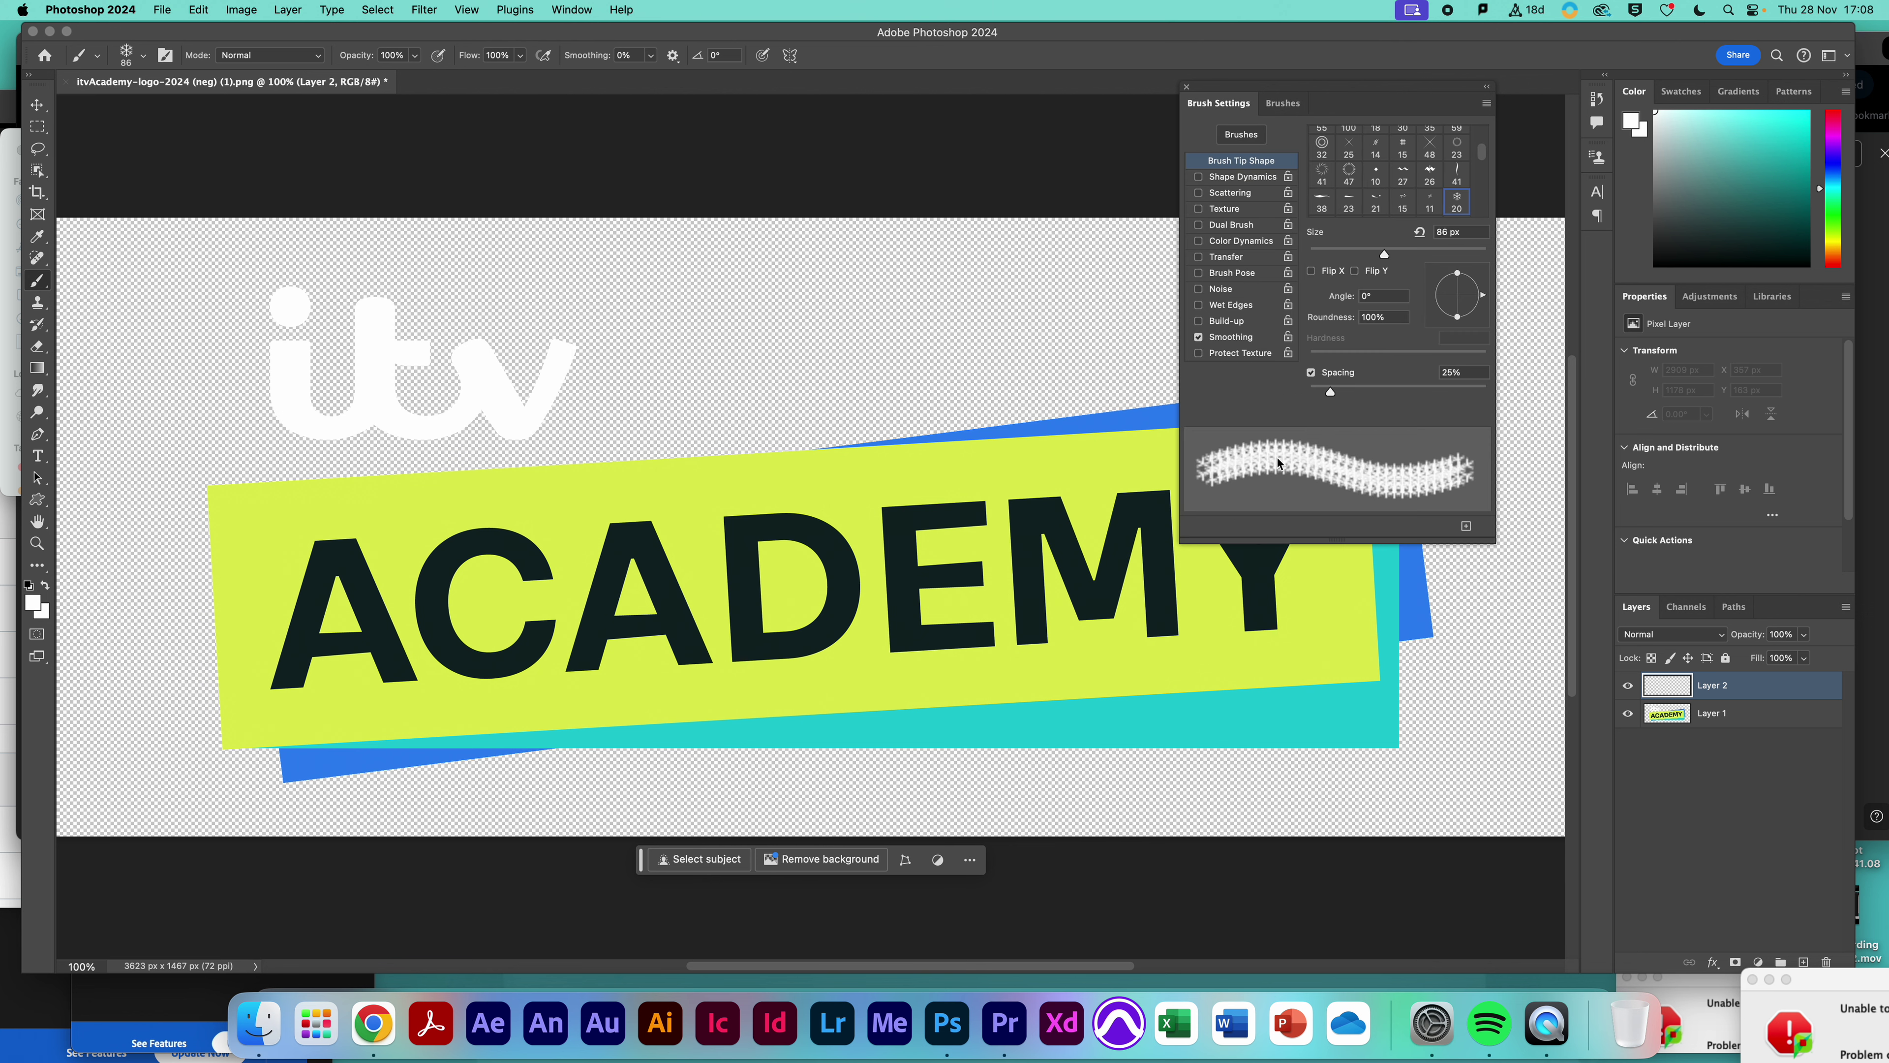
drag(1470, 323, 1473, 322)
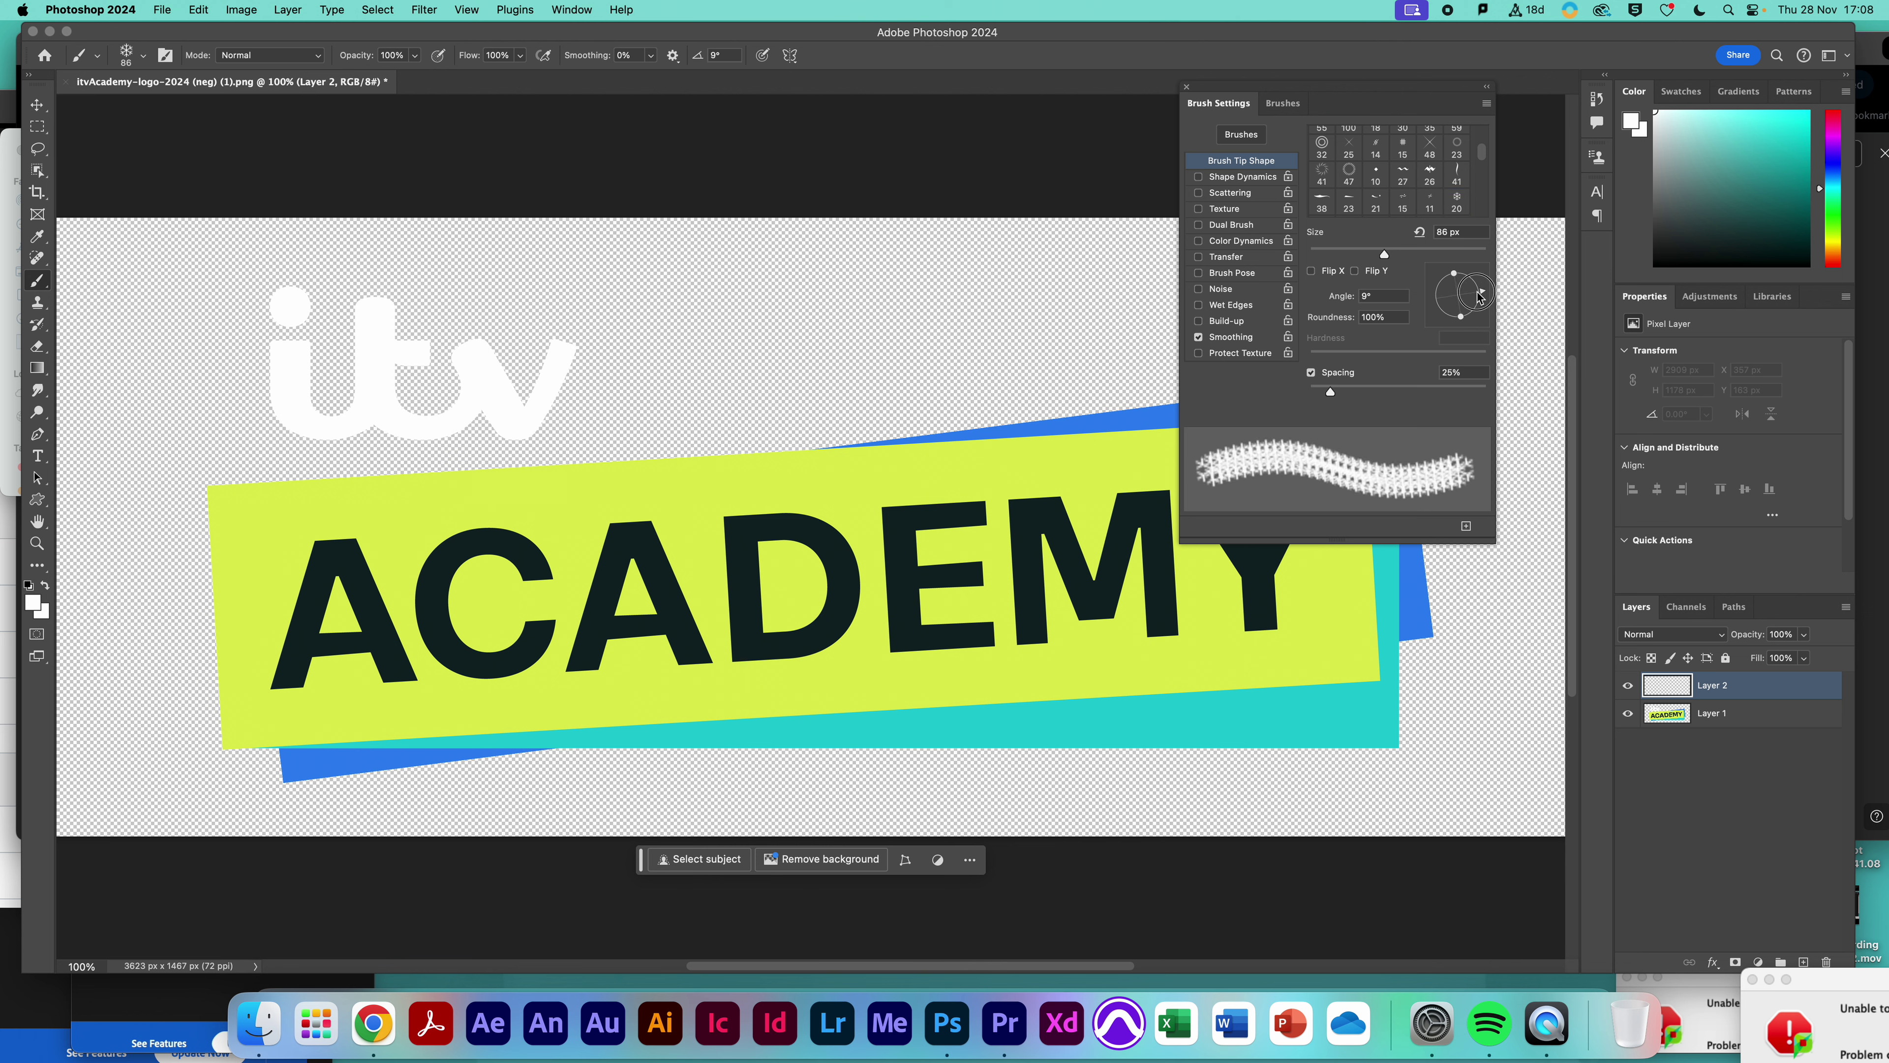
drag(1330, 391, 1418, 392)
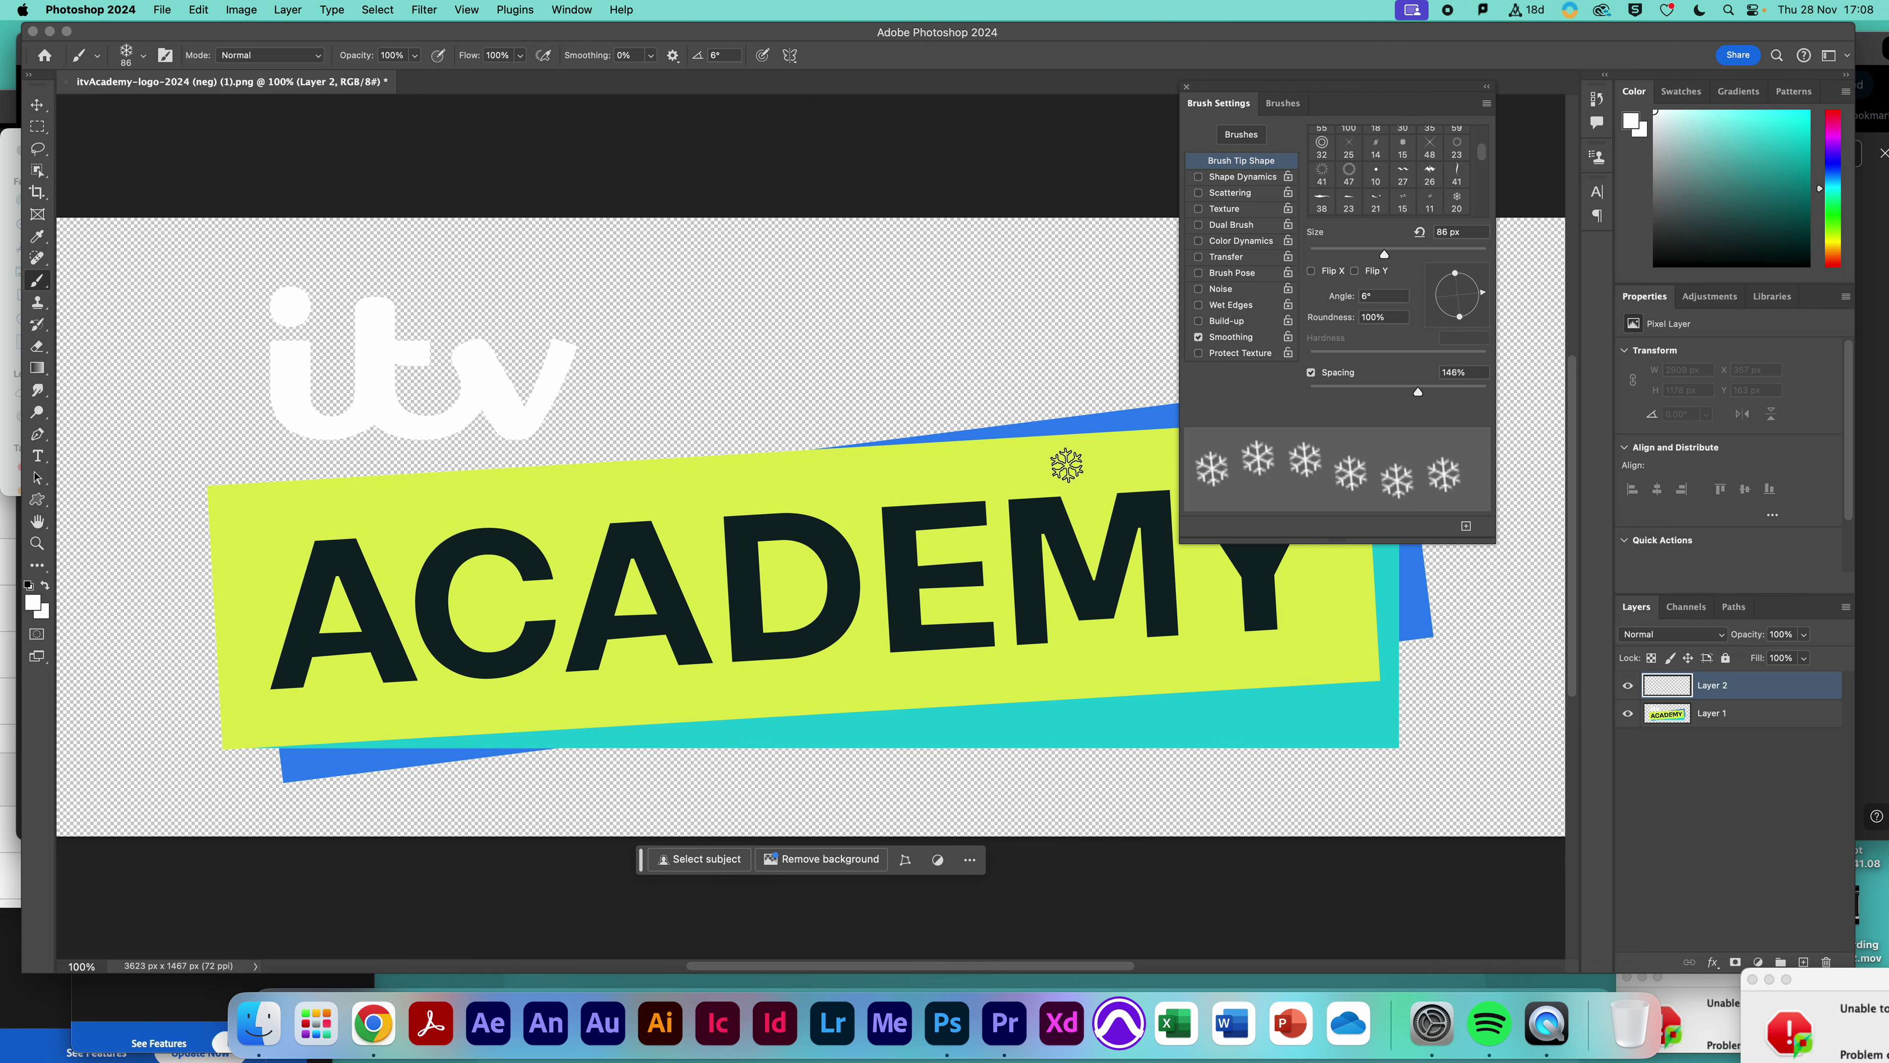
Try a long snowflake stroke across the ACADEMY lettering and replace its layer with a new empty one
mouse_move(1011, 476)
mouse_down()
mouse_move(1124, 603)
mouse_move(929, 635)
mouse_move(93, 675)
mouse_move(169, 675)
mouse_up()
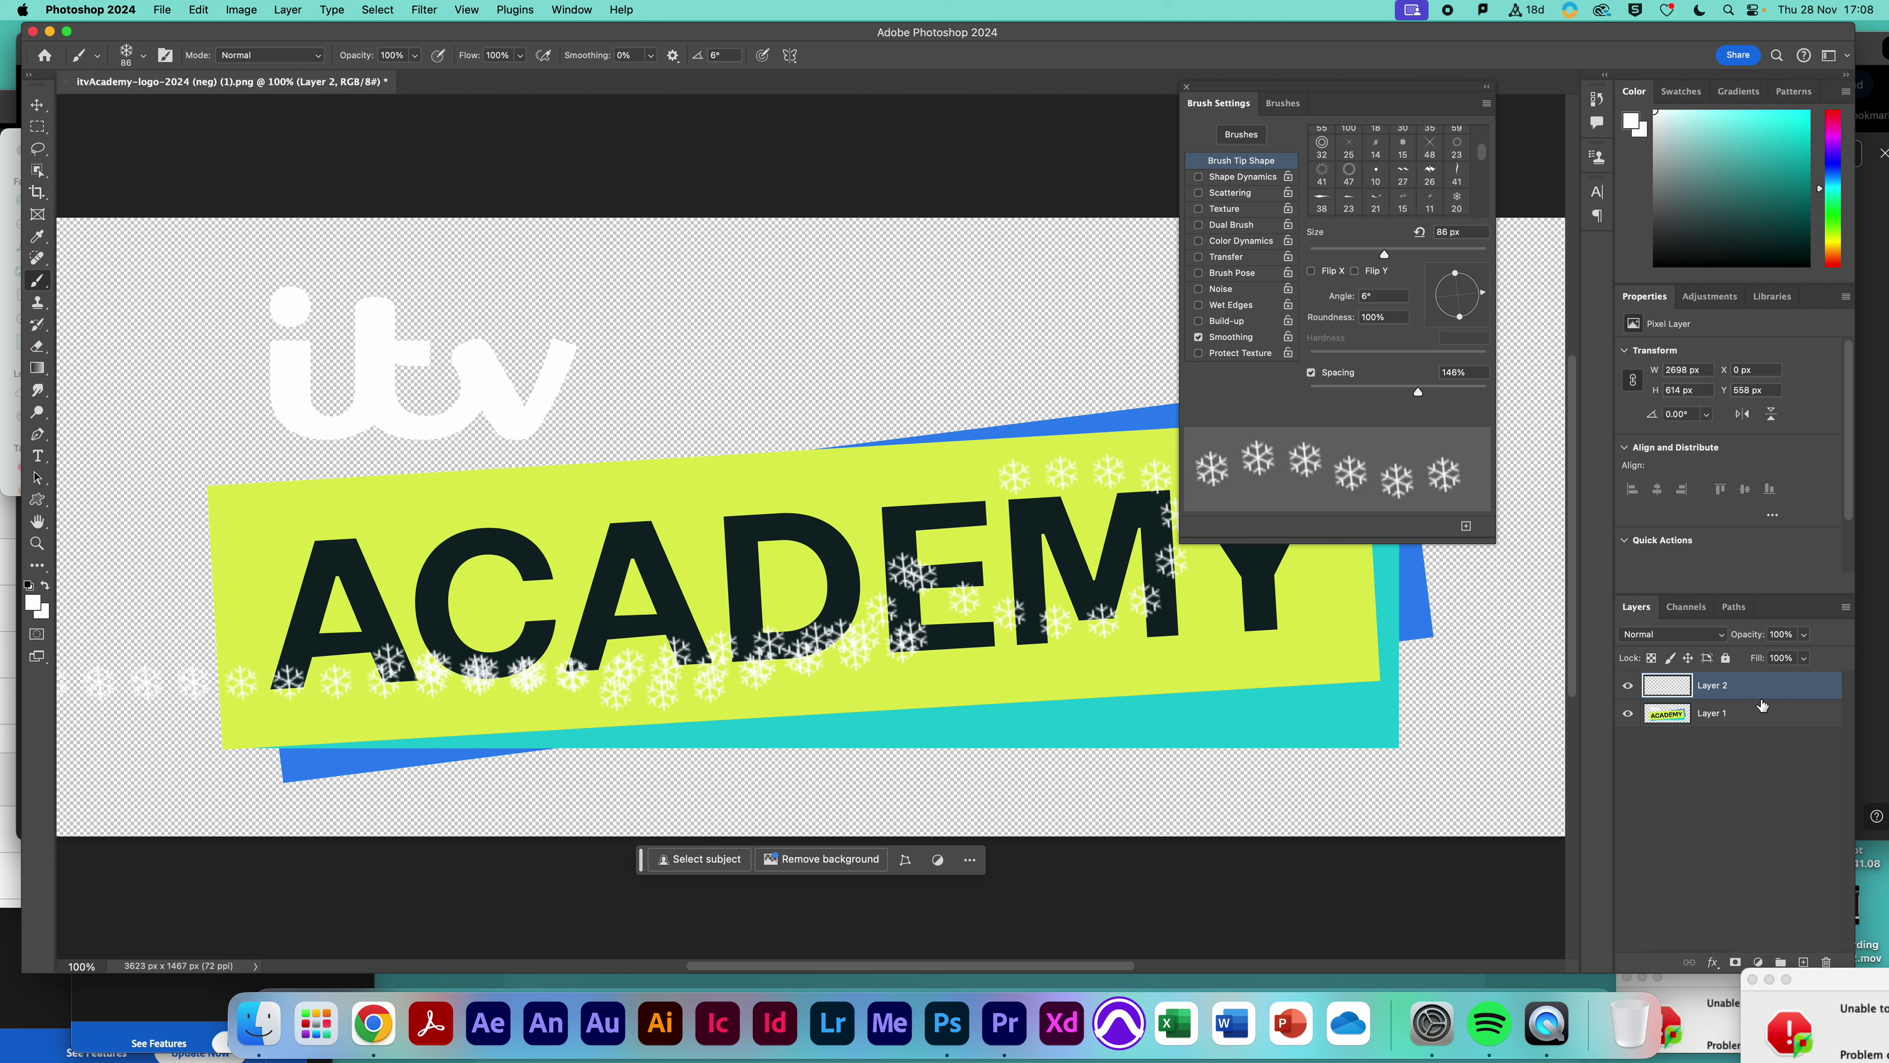
drag(1743, 685, 1825, 961)
click(1804, 963)
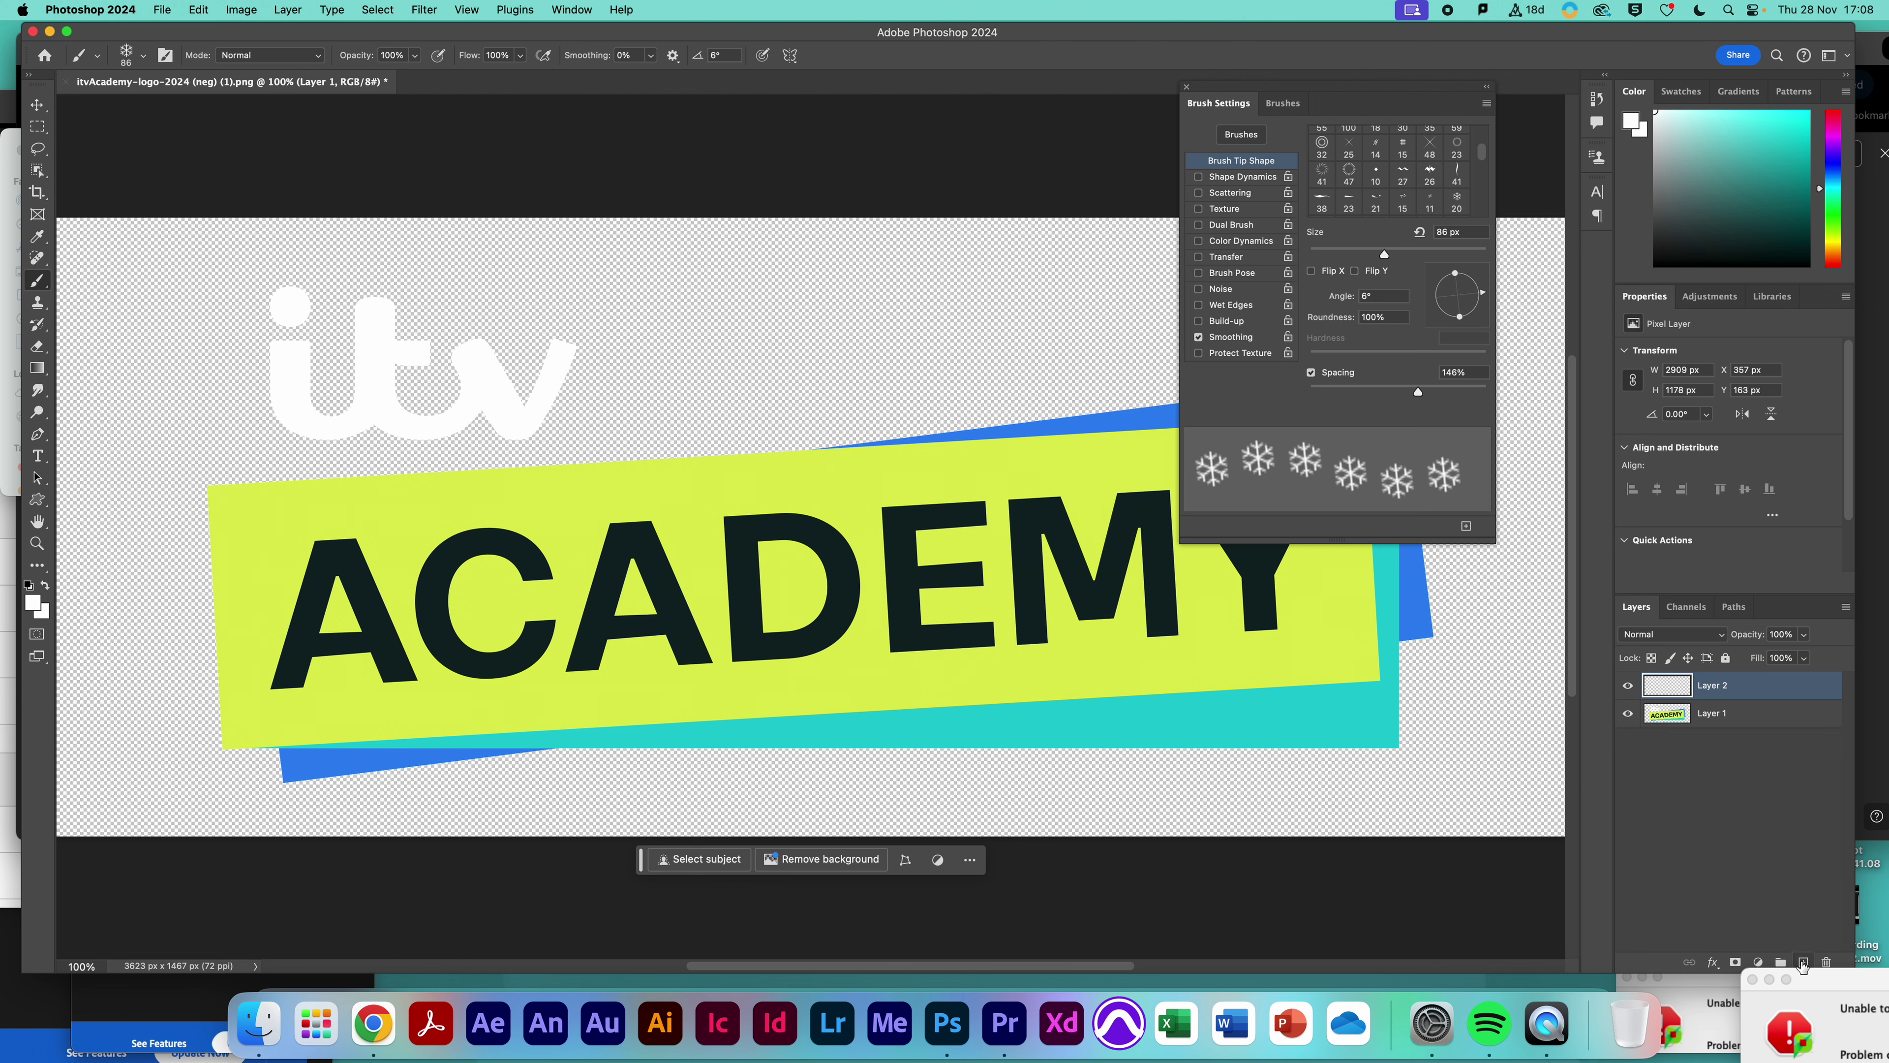
Clear the "snow" search from the brush library so all brush folders are listed
click(1284, 103)
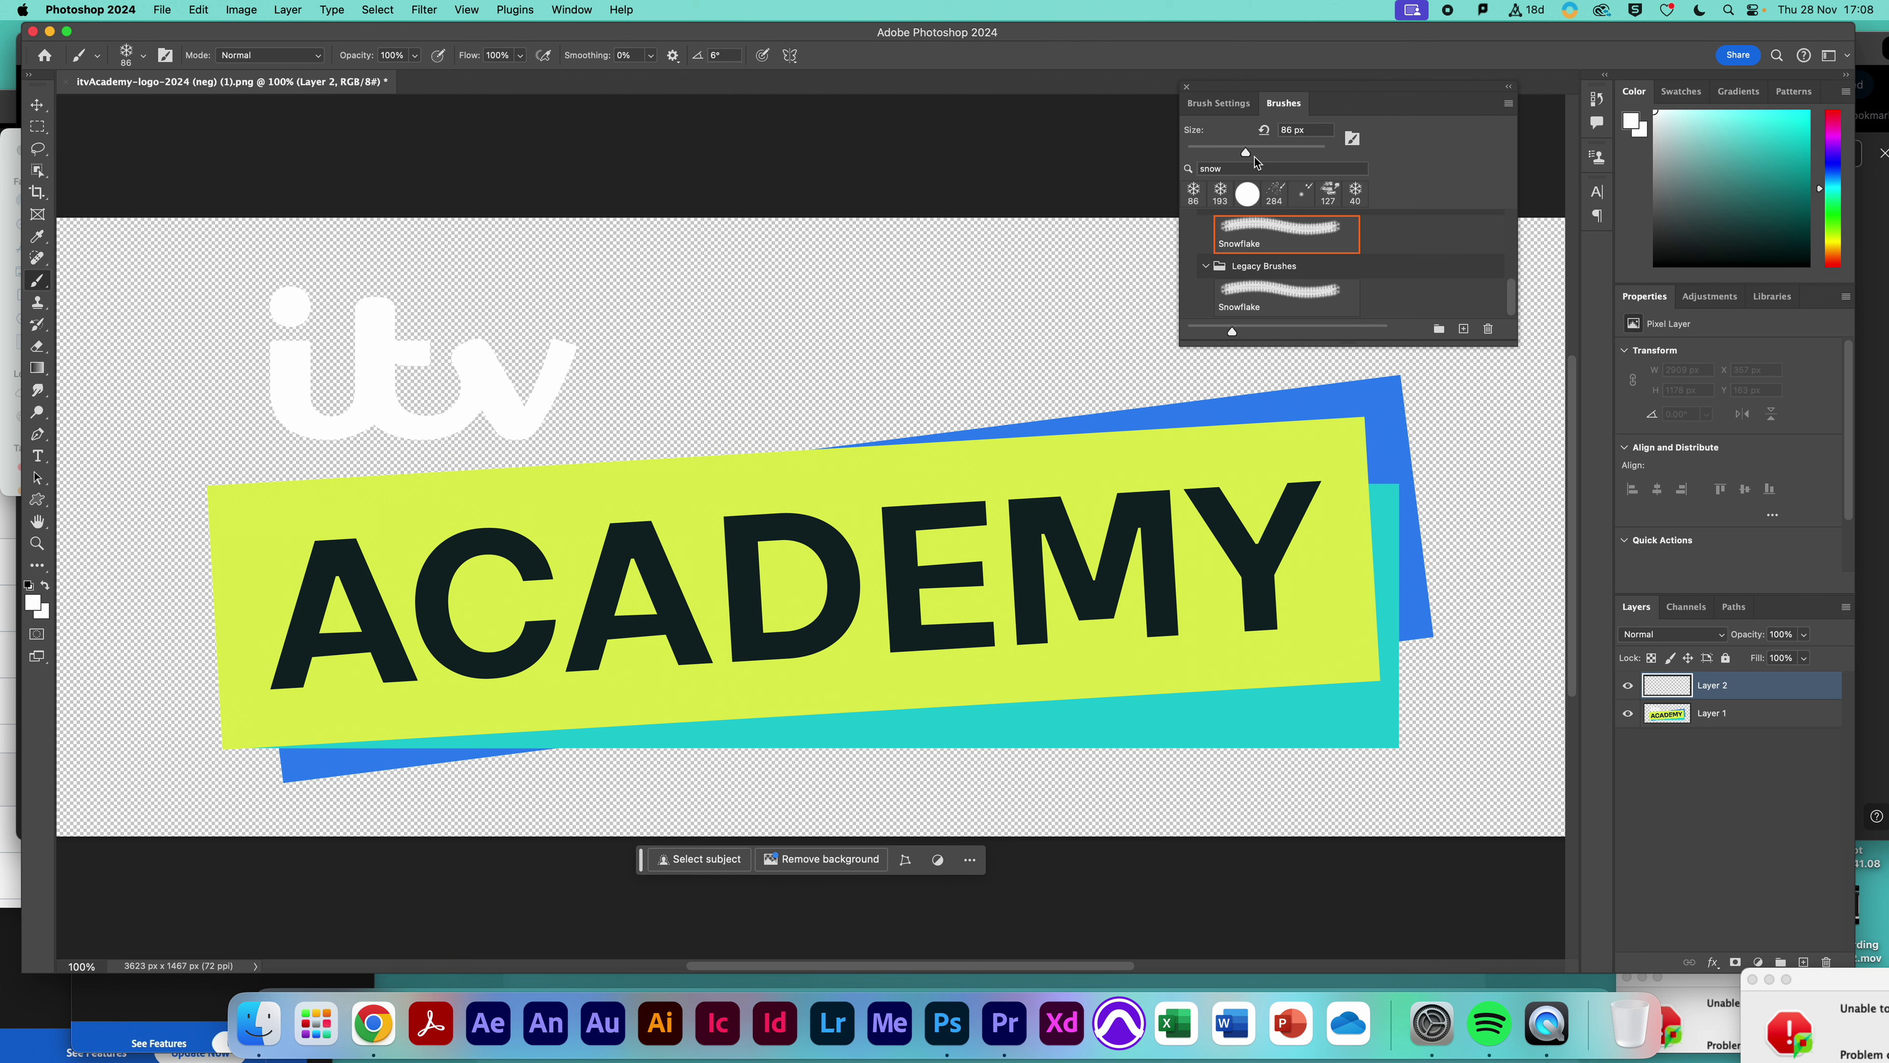
double_click(1246, 169)
key(BackSpace)
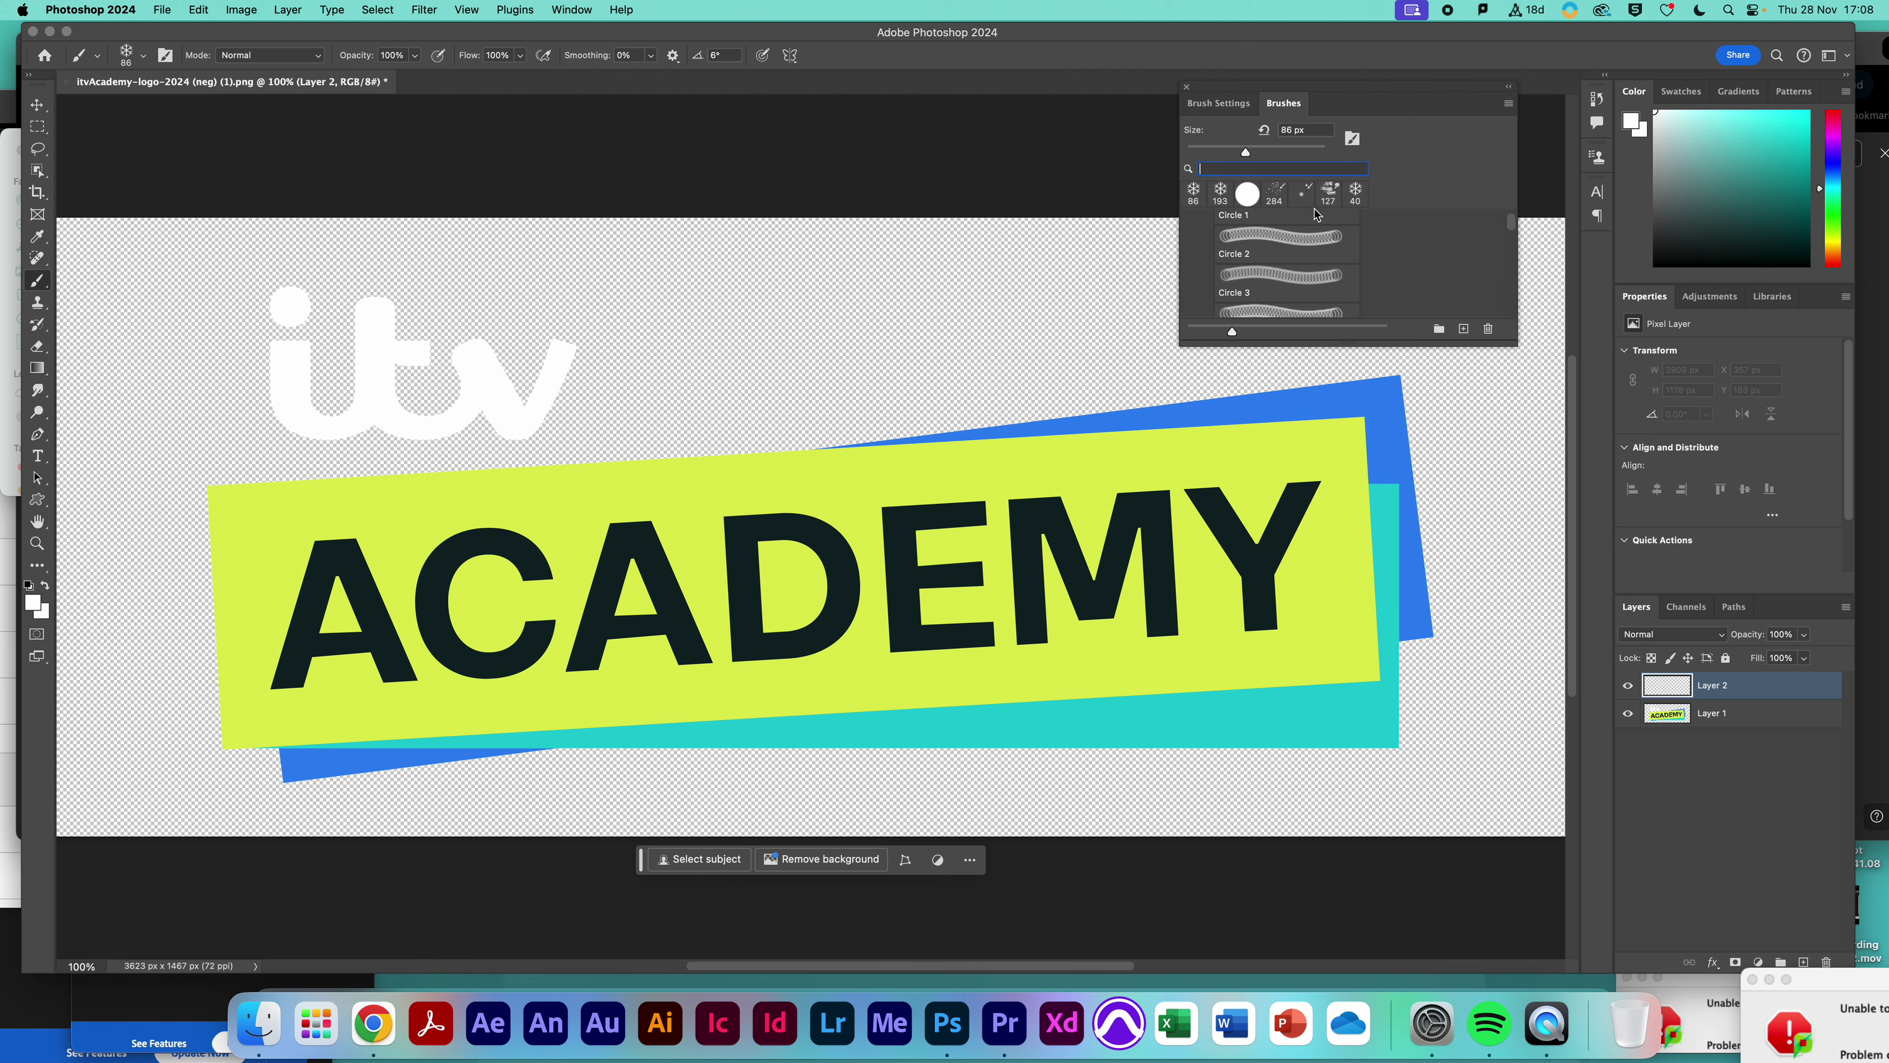
scroll(1477, 237, up, 5)
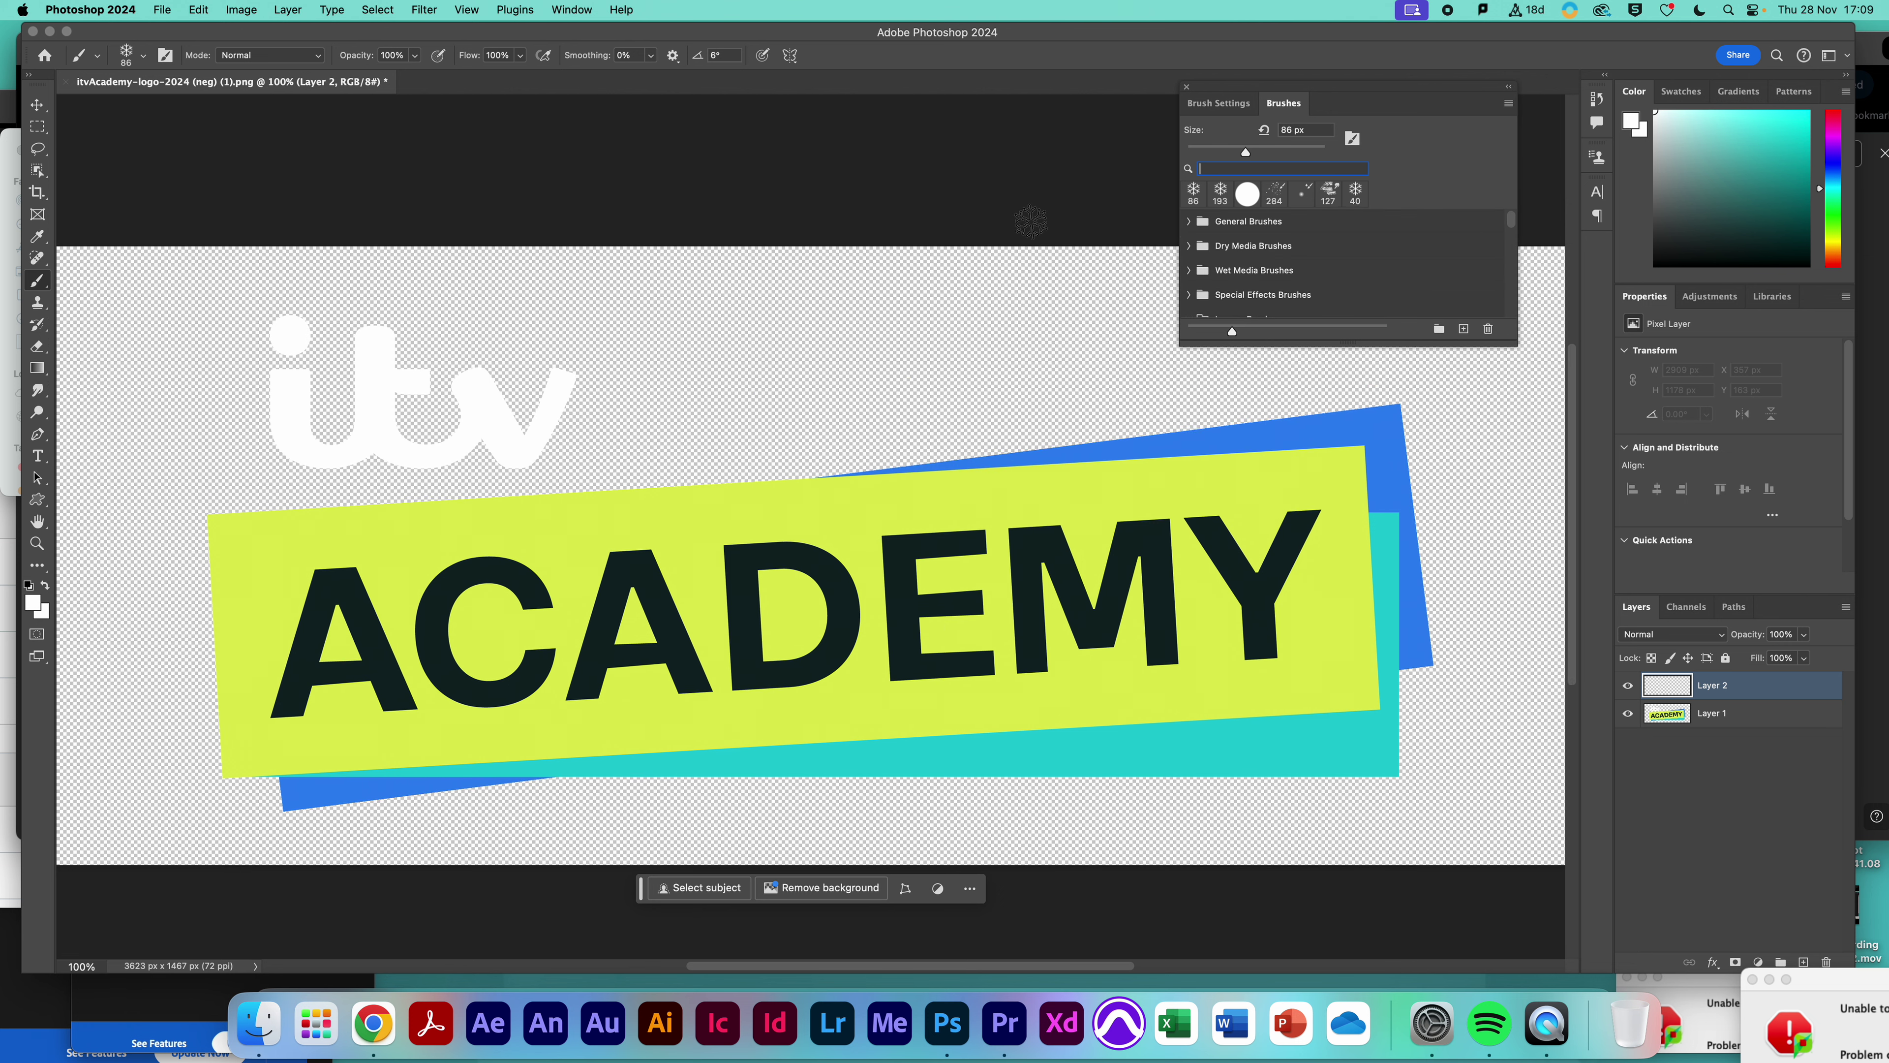
Examine the General, Dry Media and Wet Media brush folders for a brush that could paint snow
click(1190, 222)
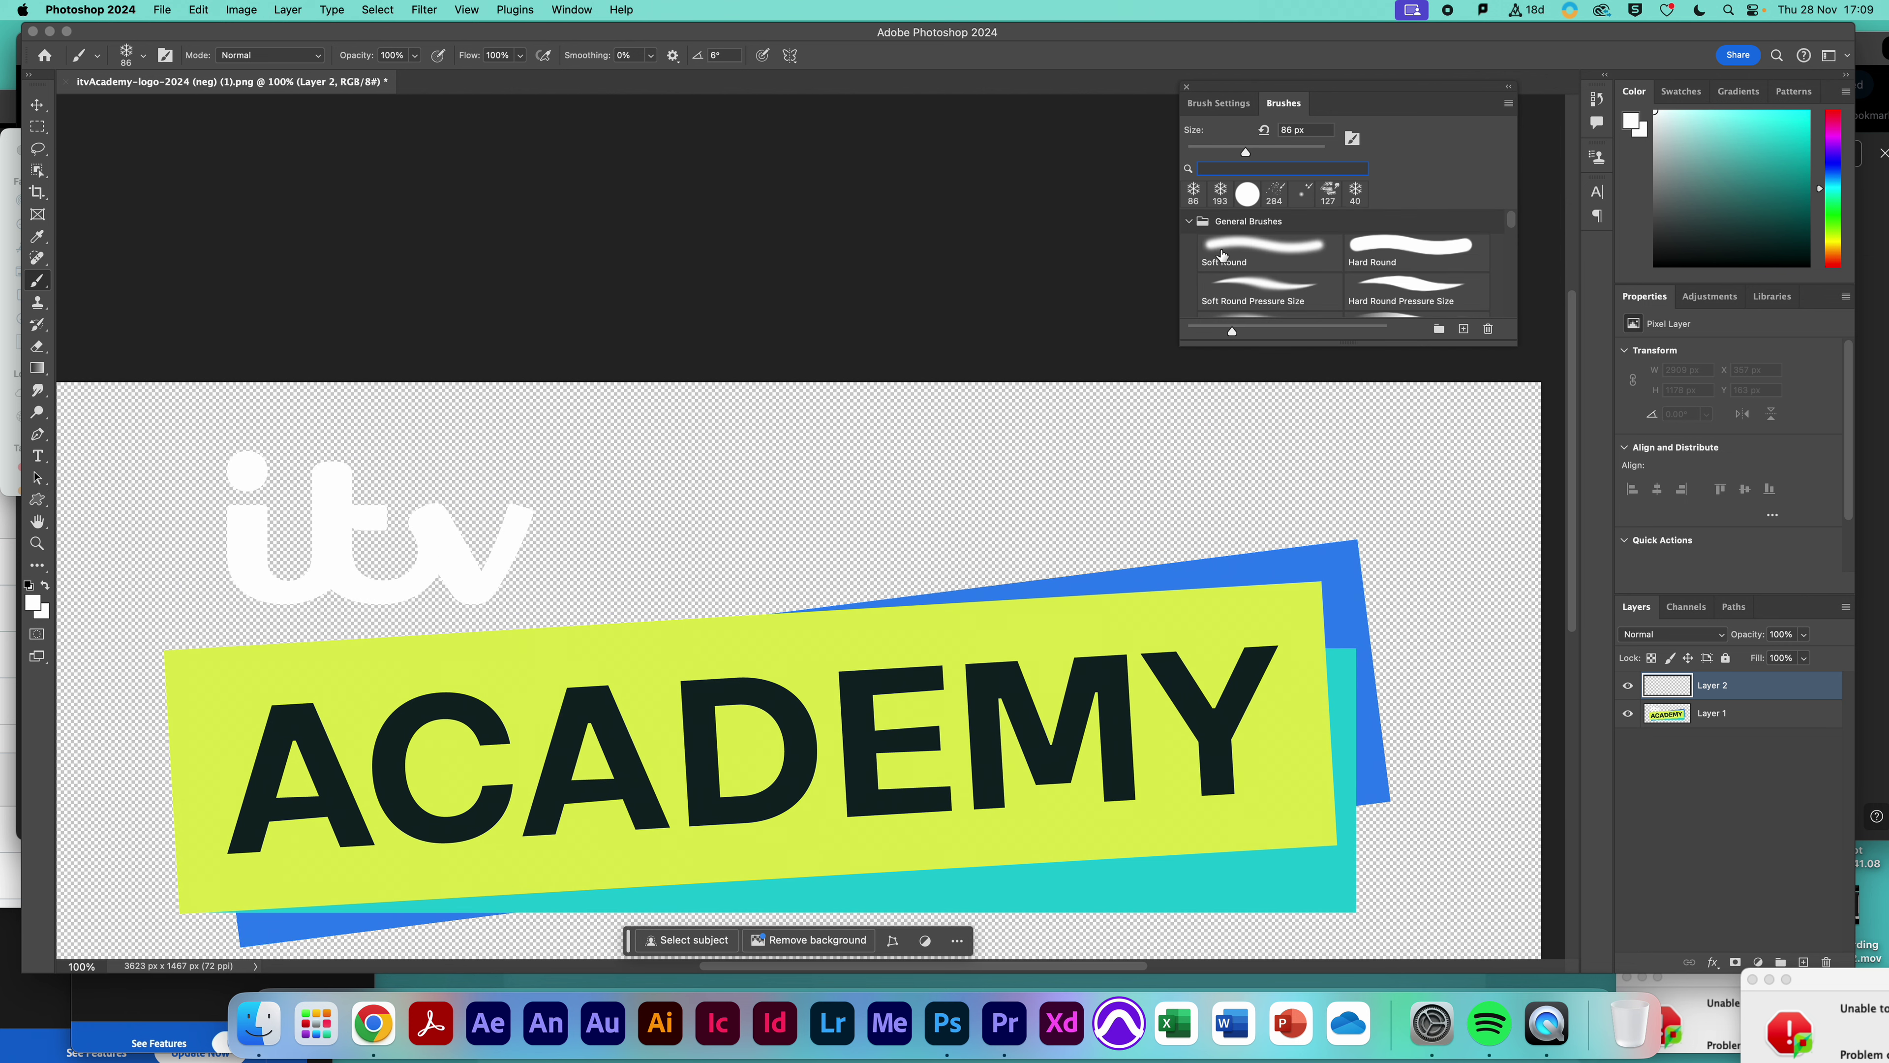
click(1187, 223)
click(1189, 246)
click(1188, 248)
click(1187, 266)
scroll(1193, 265, down, 4)
scroll(1198, 239, up, 5)
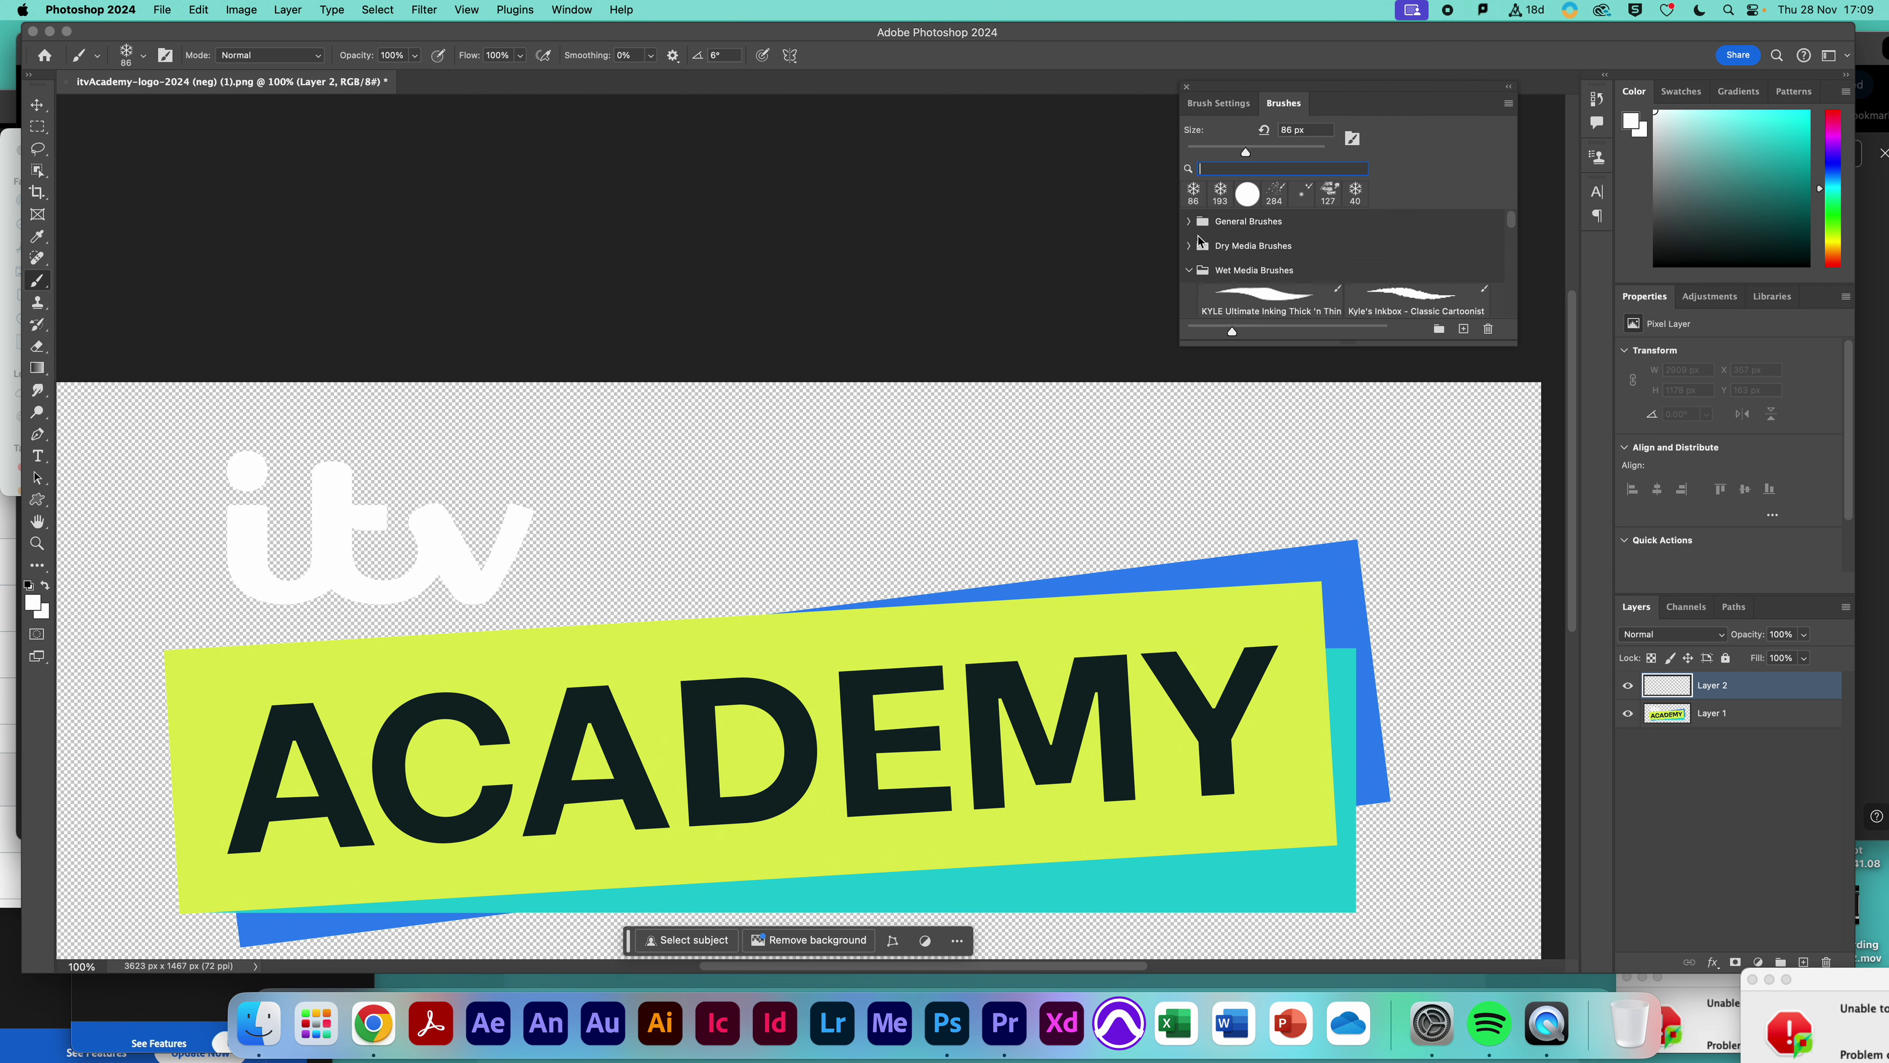
click(1190, 271)
Choose the "Kyle's Spatter Brushes - Supra..." brush at 284 px from the Special Effects Brushes
click(1189, 296)
scroll(1380, 249, down, 3)
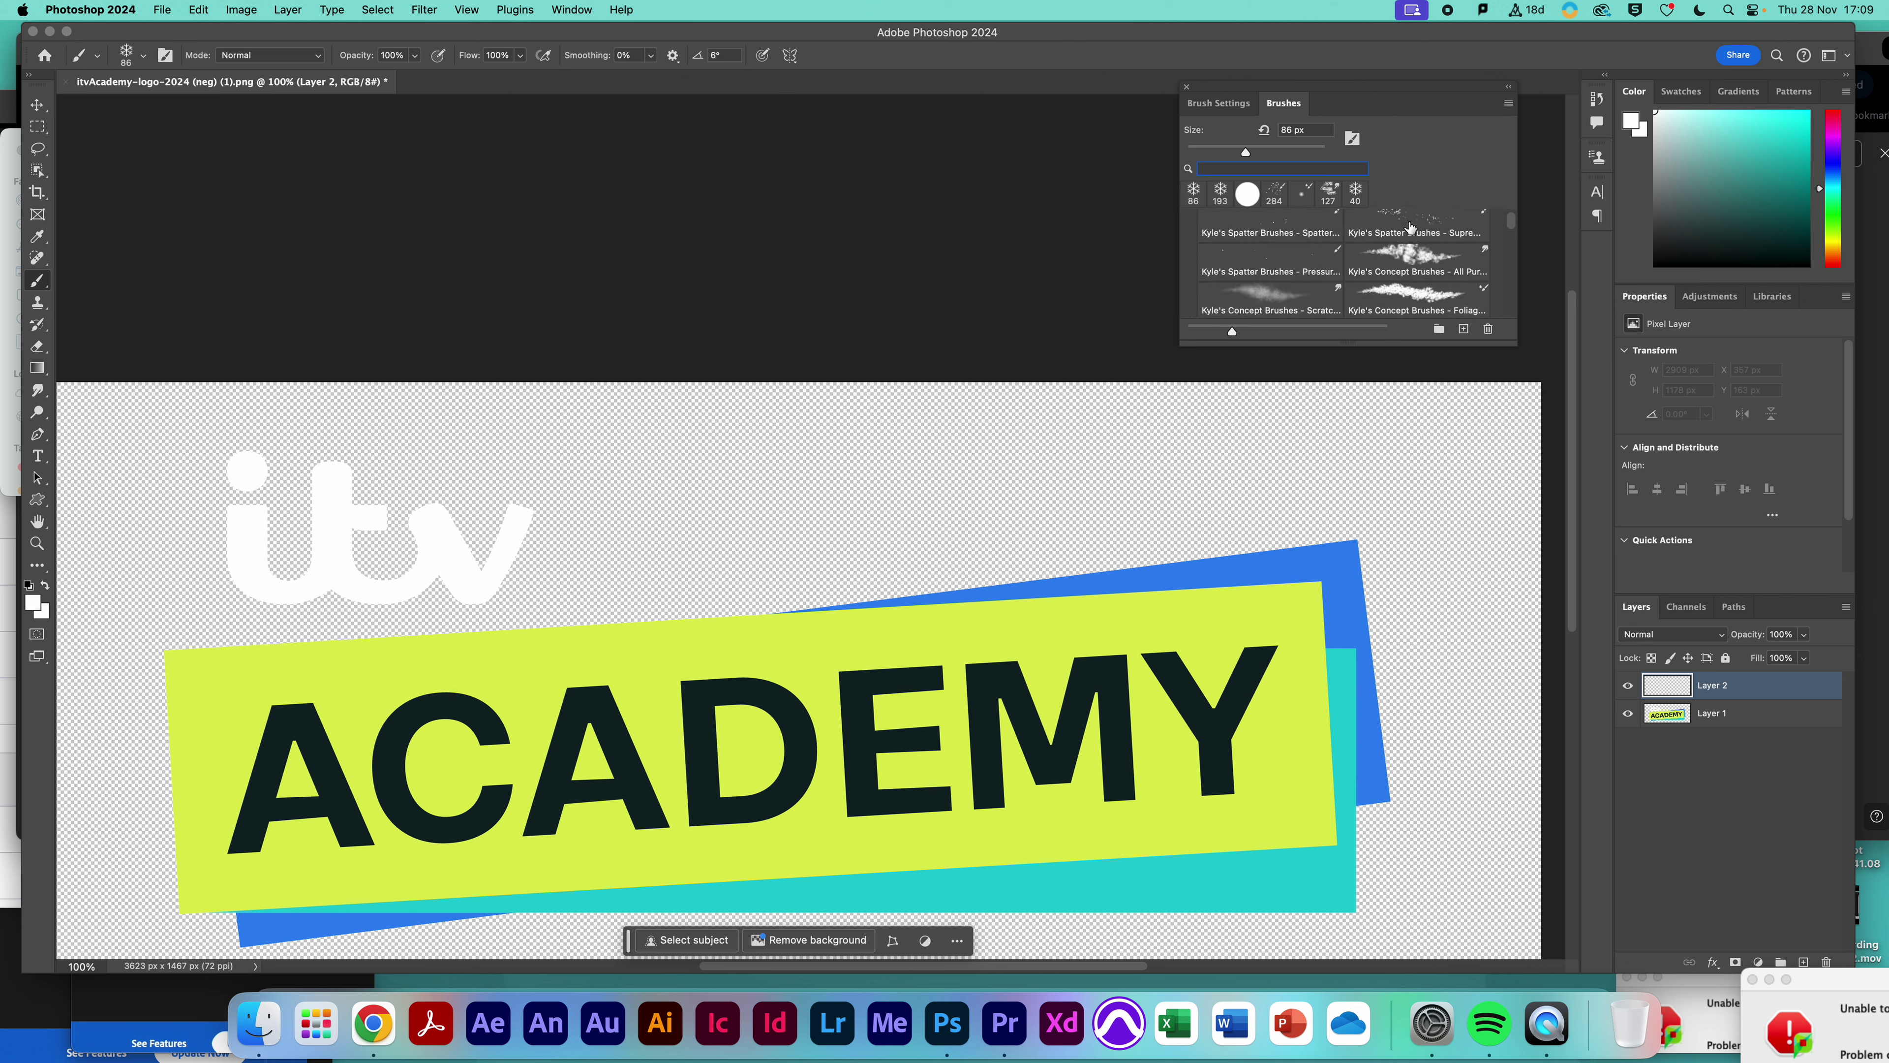
click(1410, 228)
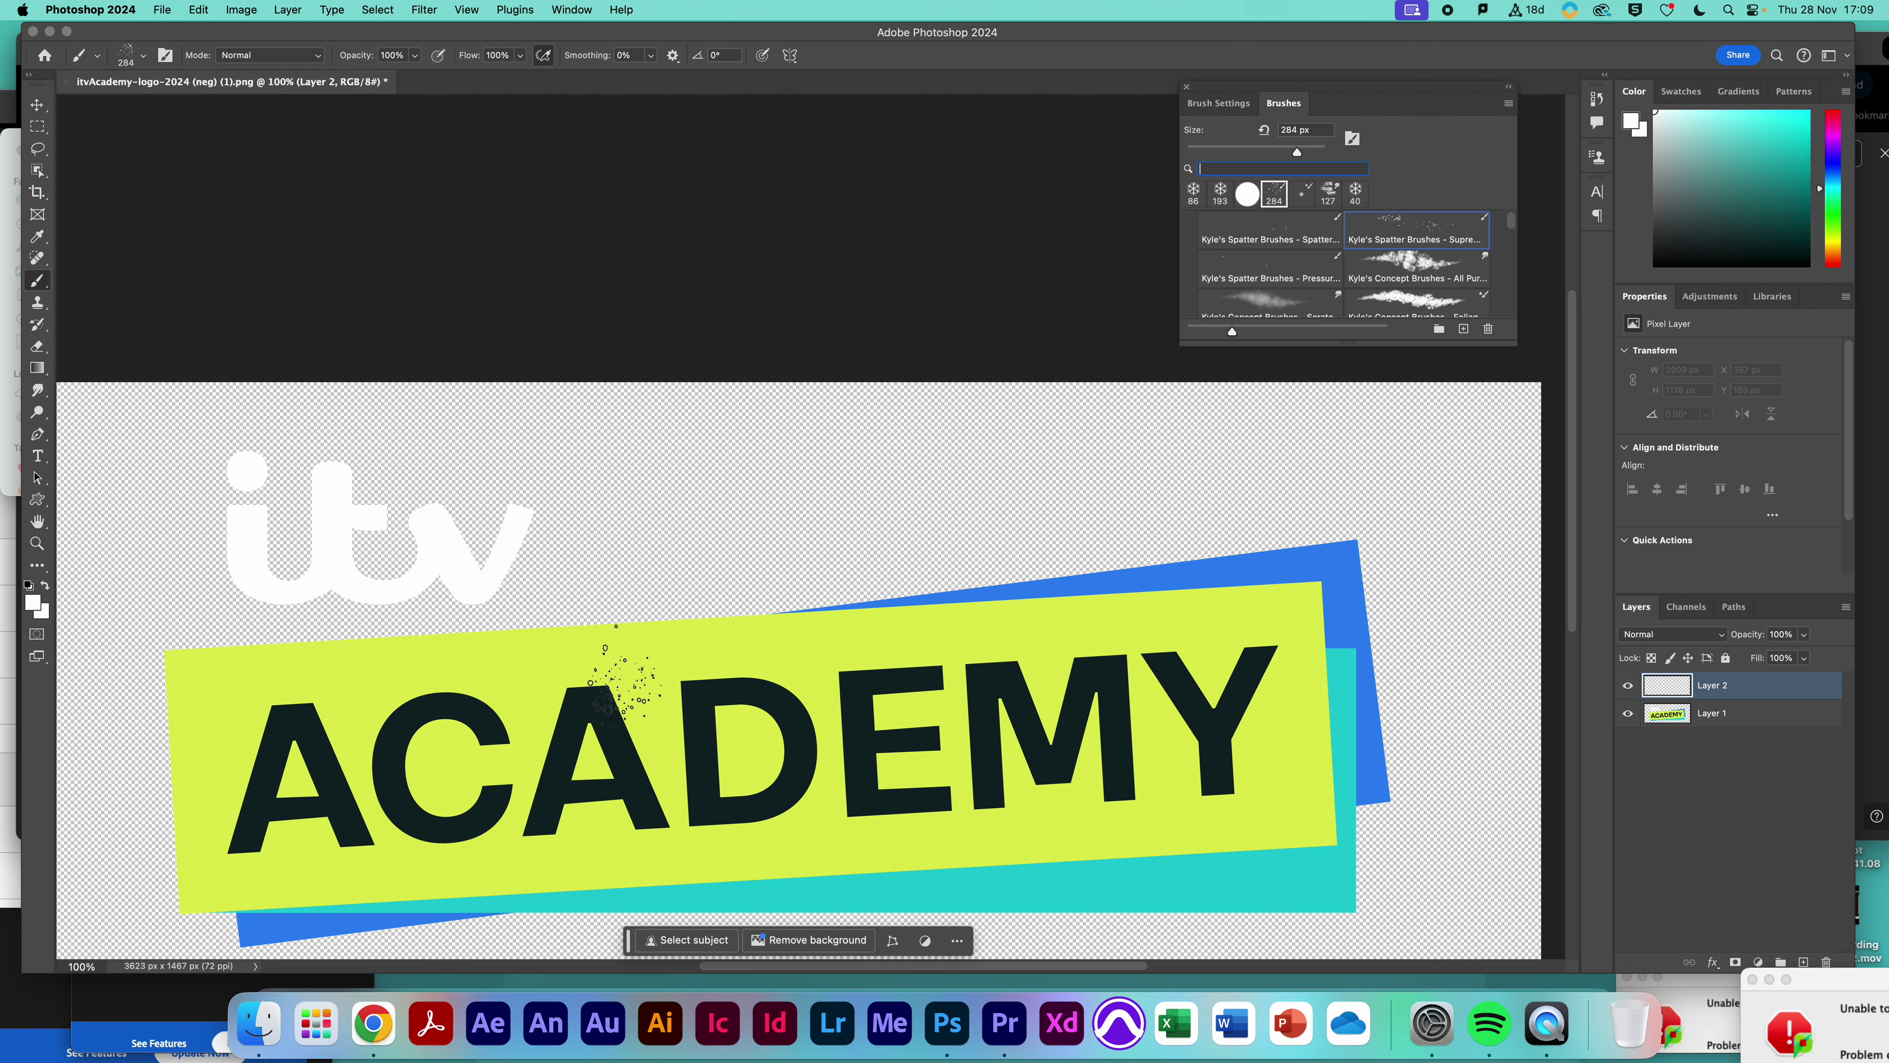
Paint white (#ffffff) spatter snow along the upper and outer edges of the green ACADEMY banner on the empty layer
click(35, 606)
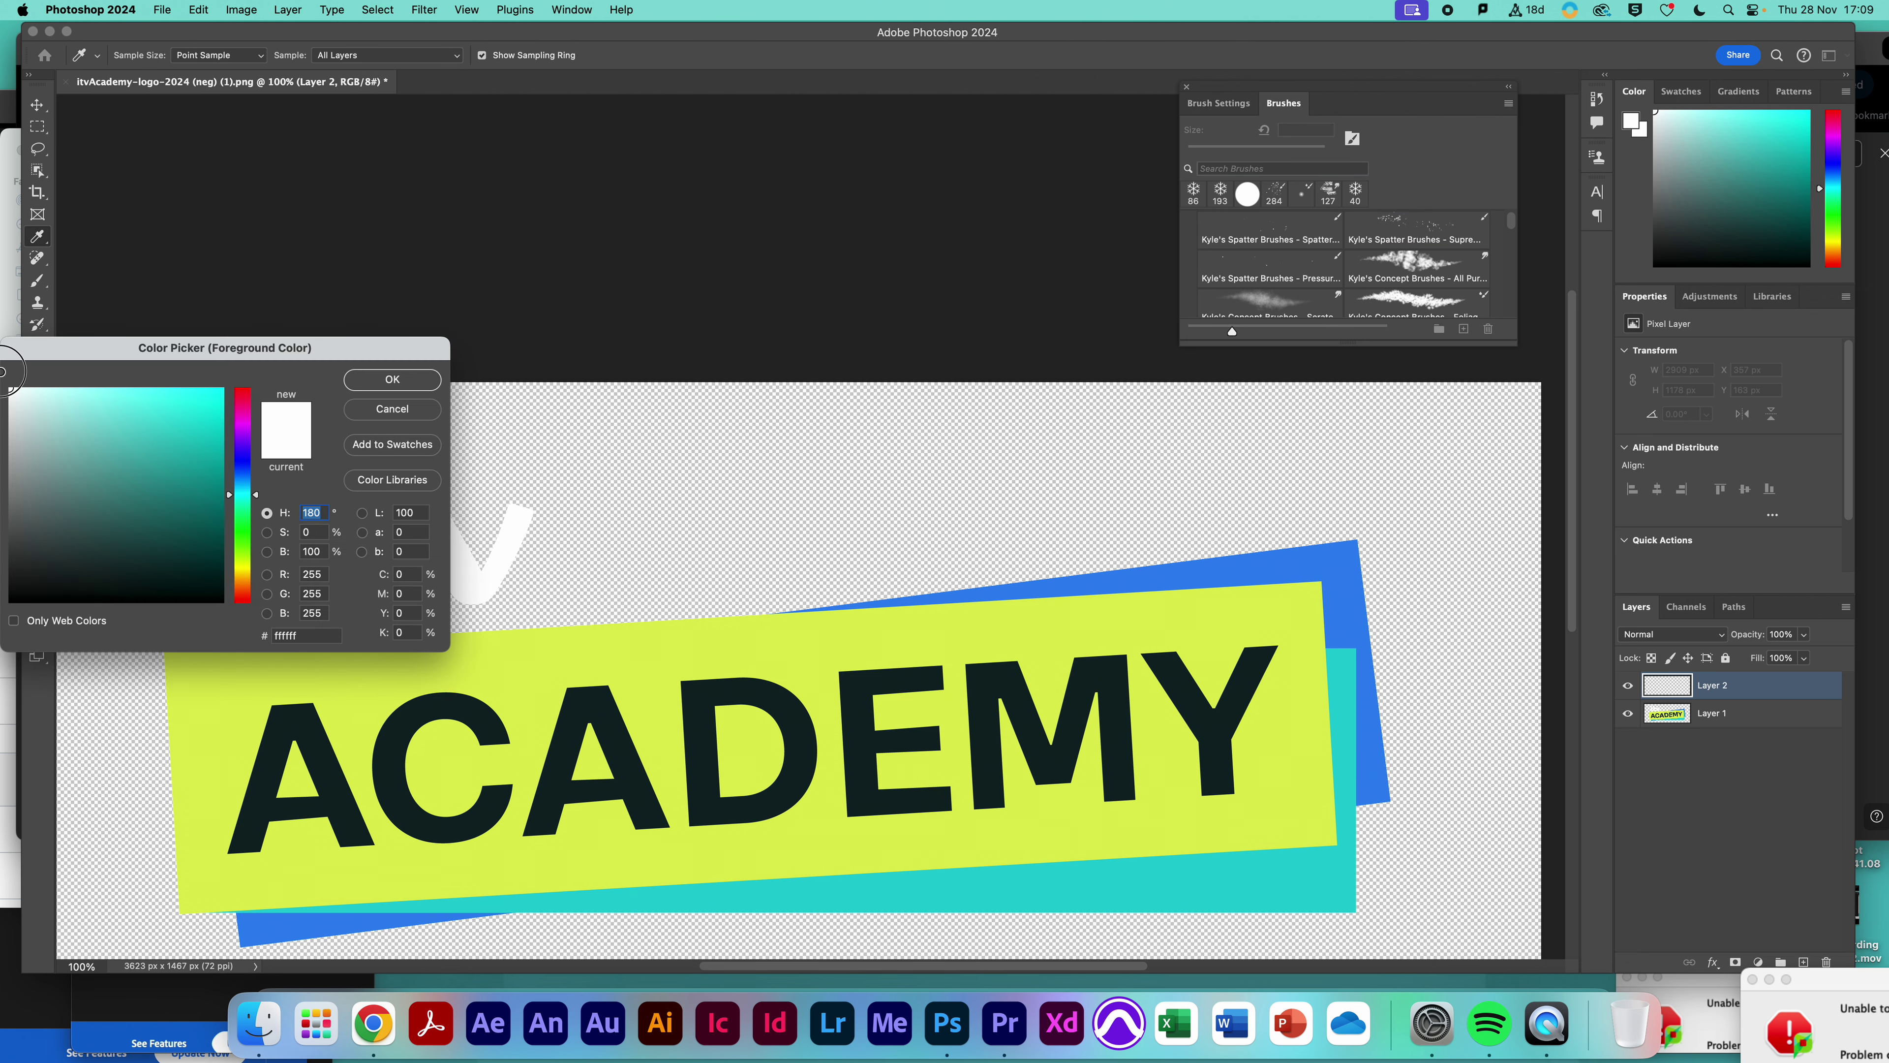
click(417, 381)
mouse_move(204, 700)
mouse_down()
mouse_move(567, 629)
mouse_move(1062, 625)
mouse_move(1191, 569)
mouse_move(1332, 569)
mouse_move(1388, 818)
mouse_move(1183, 819)
mouse_up()
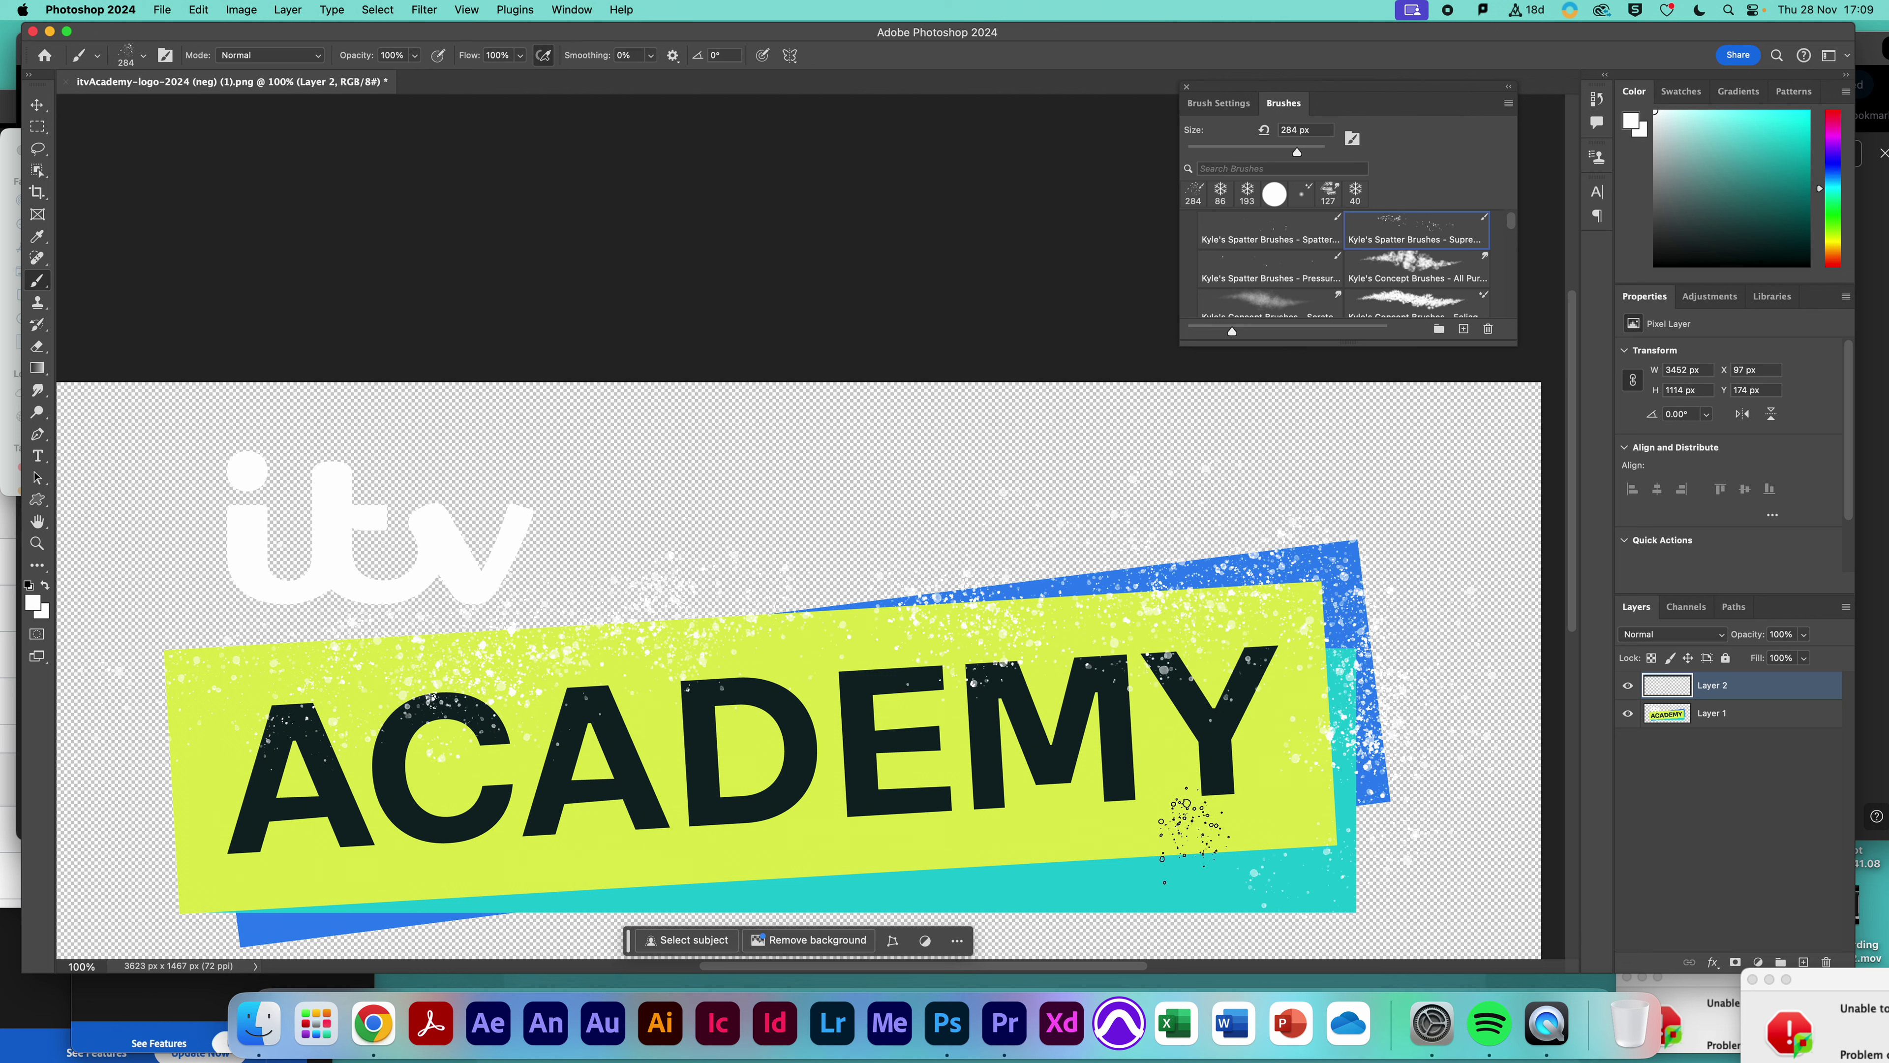
mouse_move(83, 696)
mouse_down()
mouse_move(163, 720)
mouse_move(161, 768)
mouse_move(140, 632)
mouse_up()
scroll(1447, 417, down, 3)
Switch to Chrome, search Google for "vecteezy" in a new tab and open the Vecteezy site
click(373, 1023)
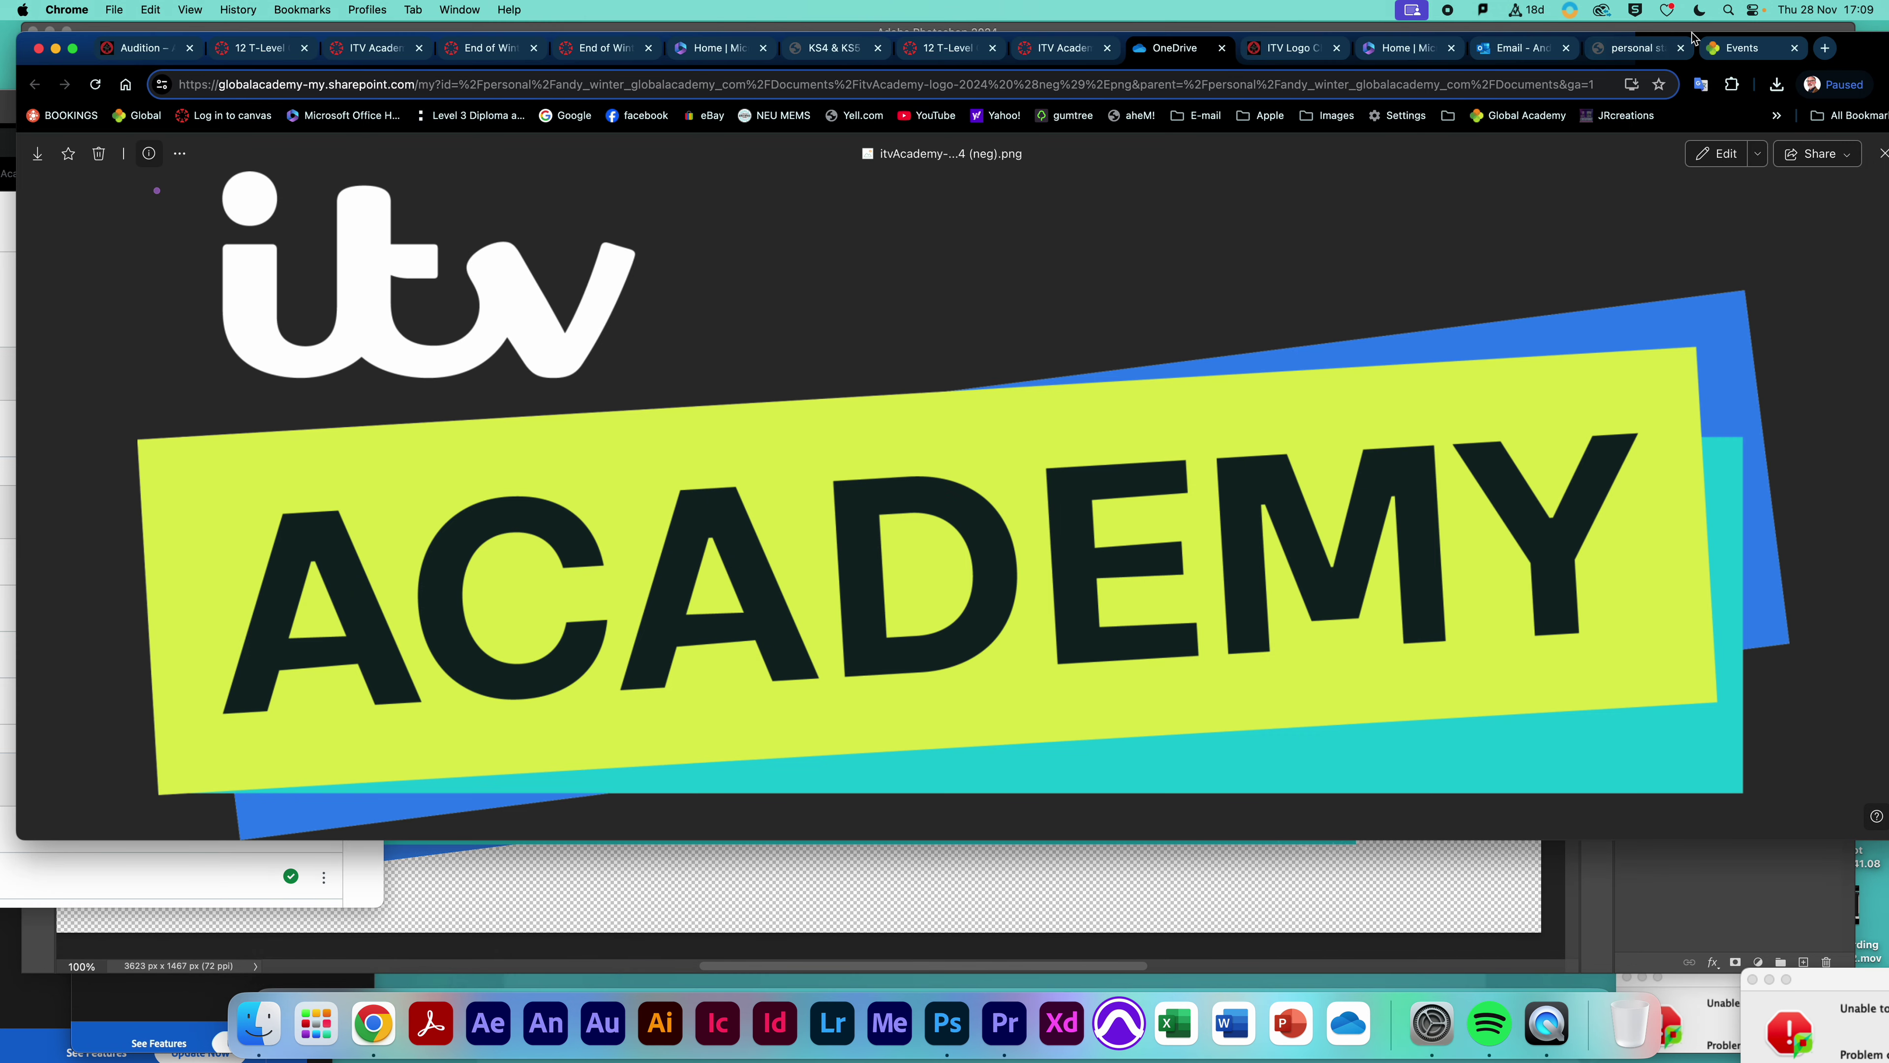
click(1826, 49)
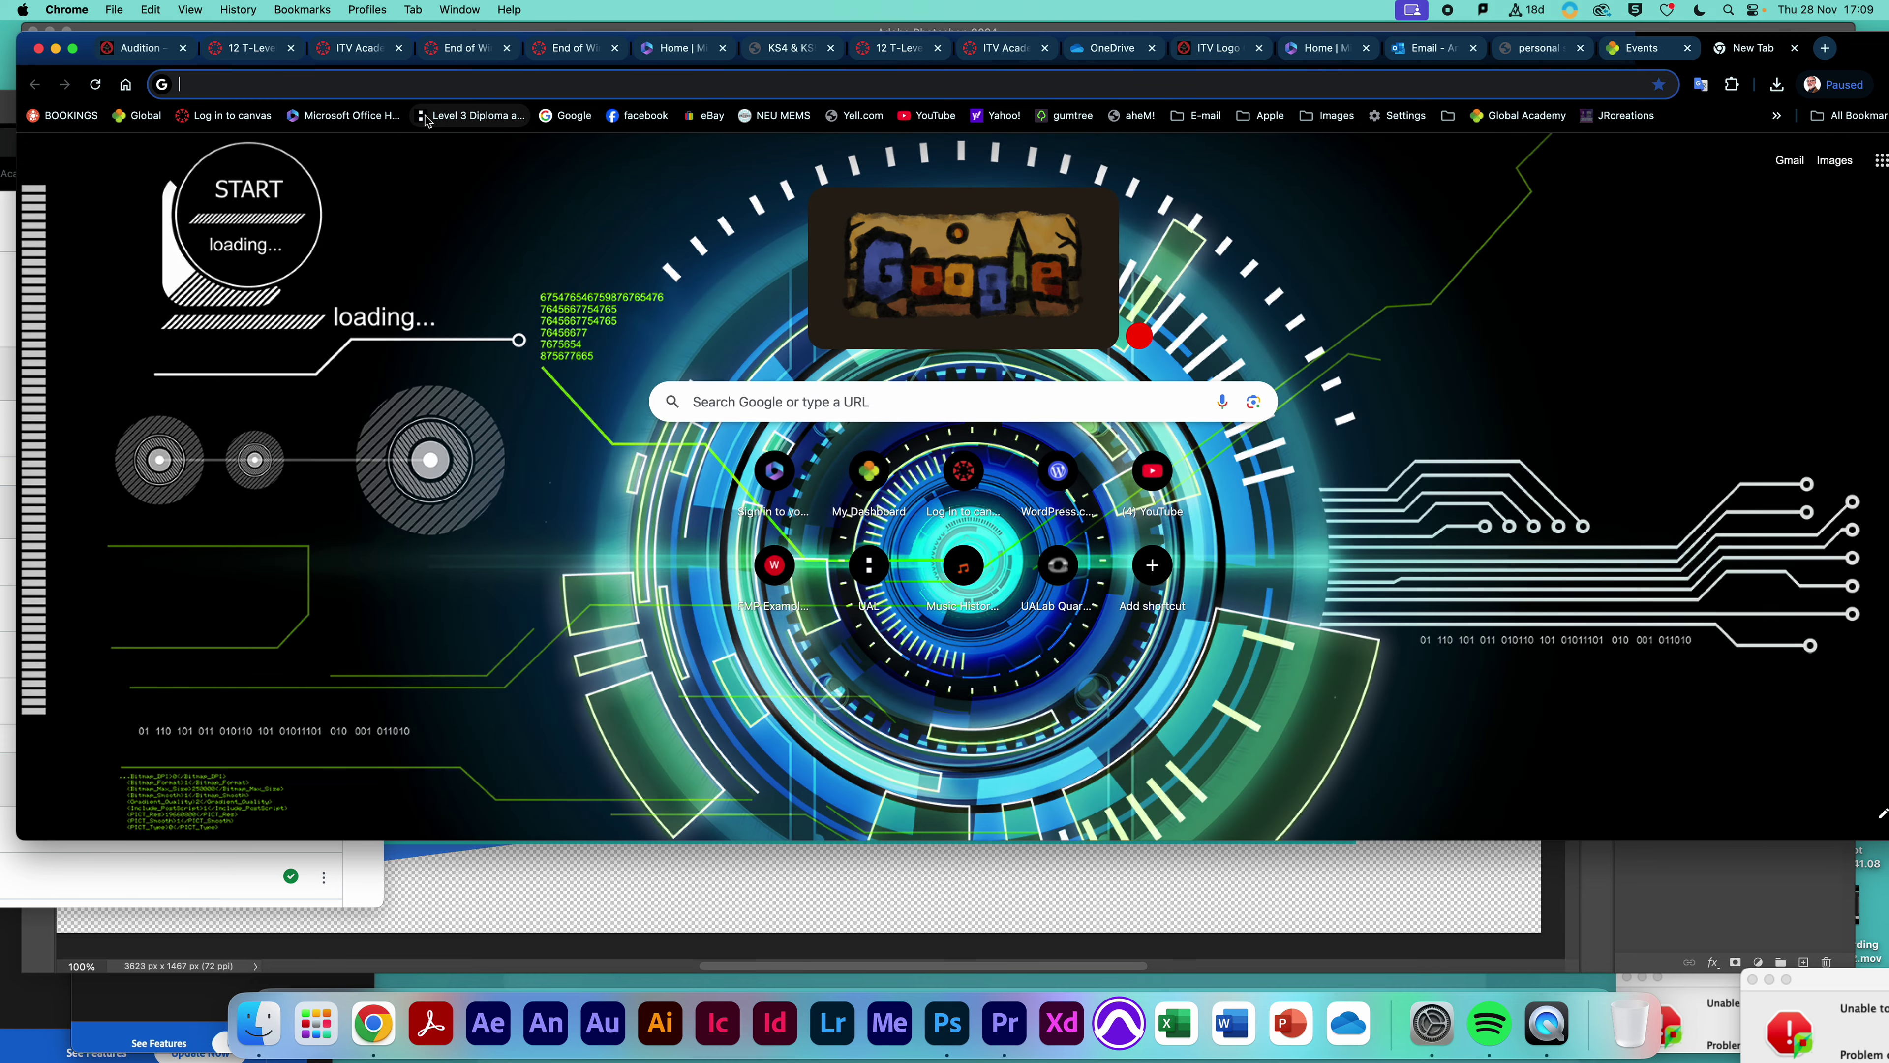
text(vecteezy)
key(Return)
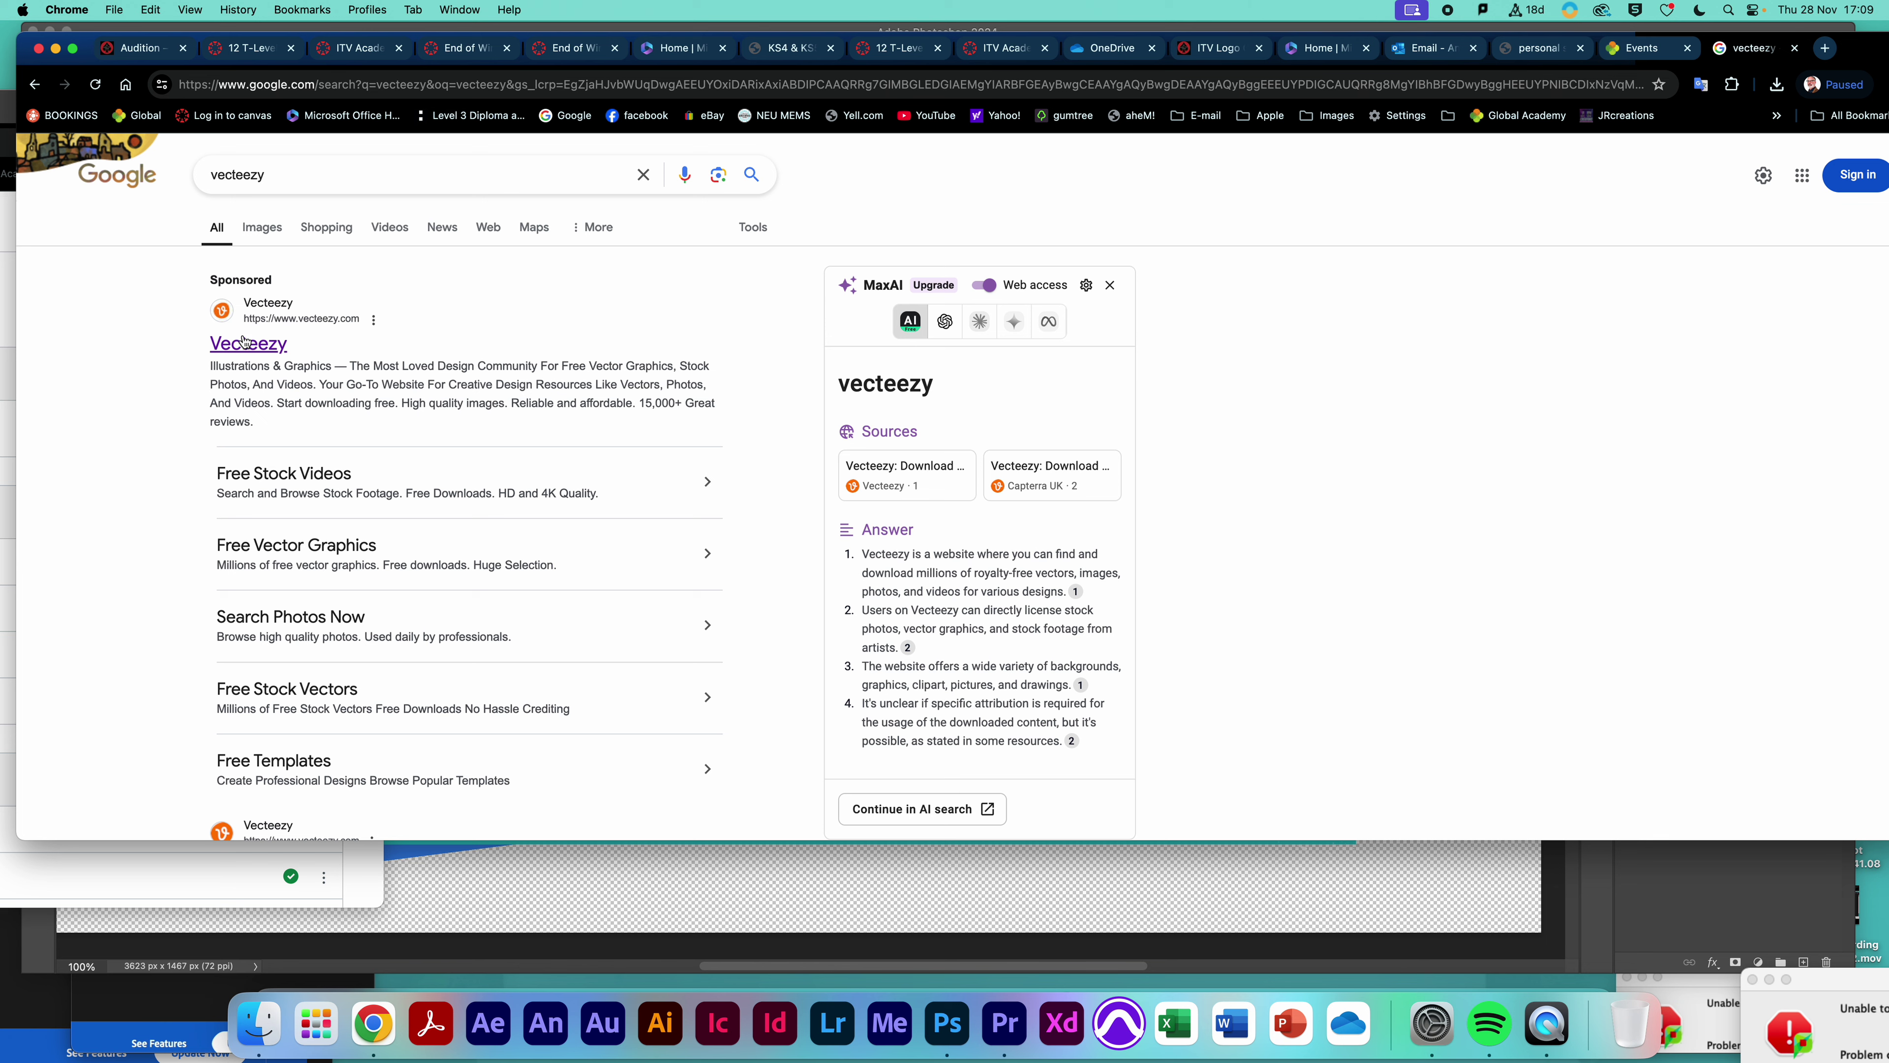
click(246, 344)
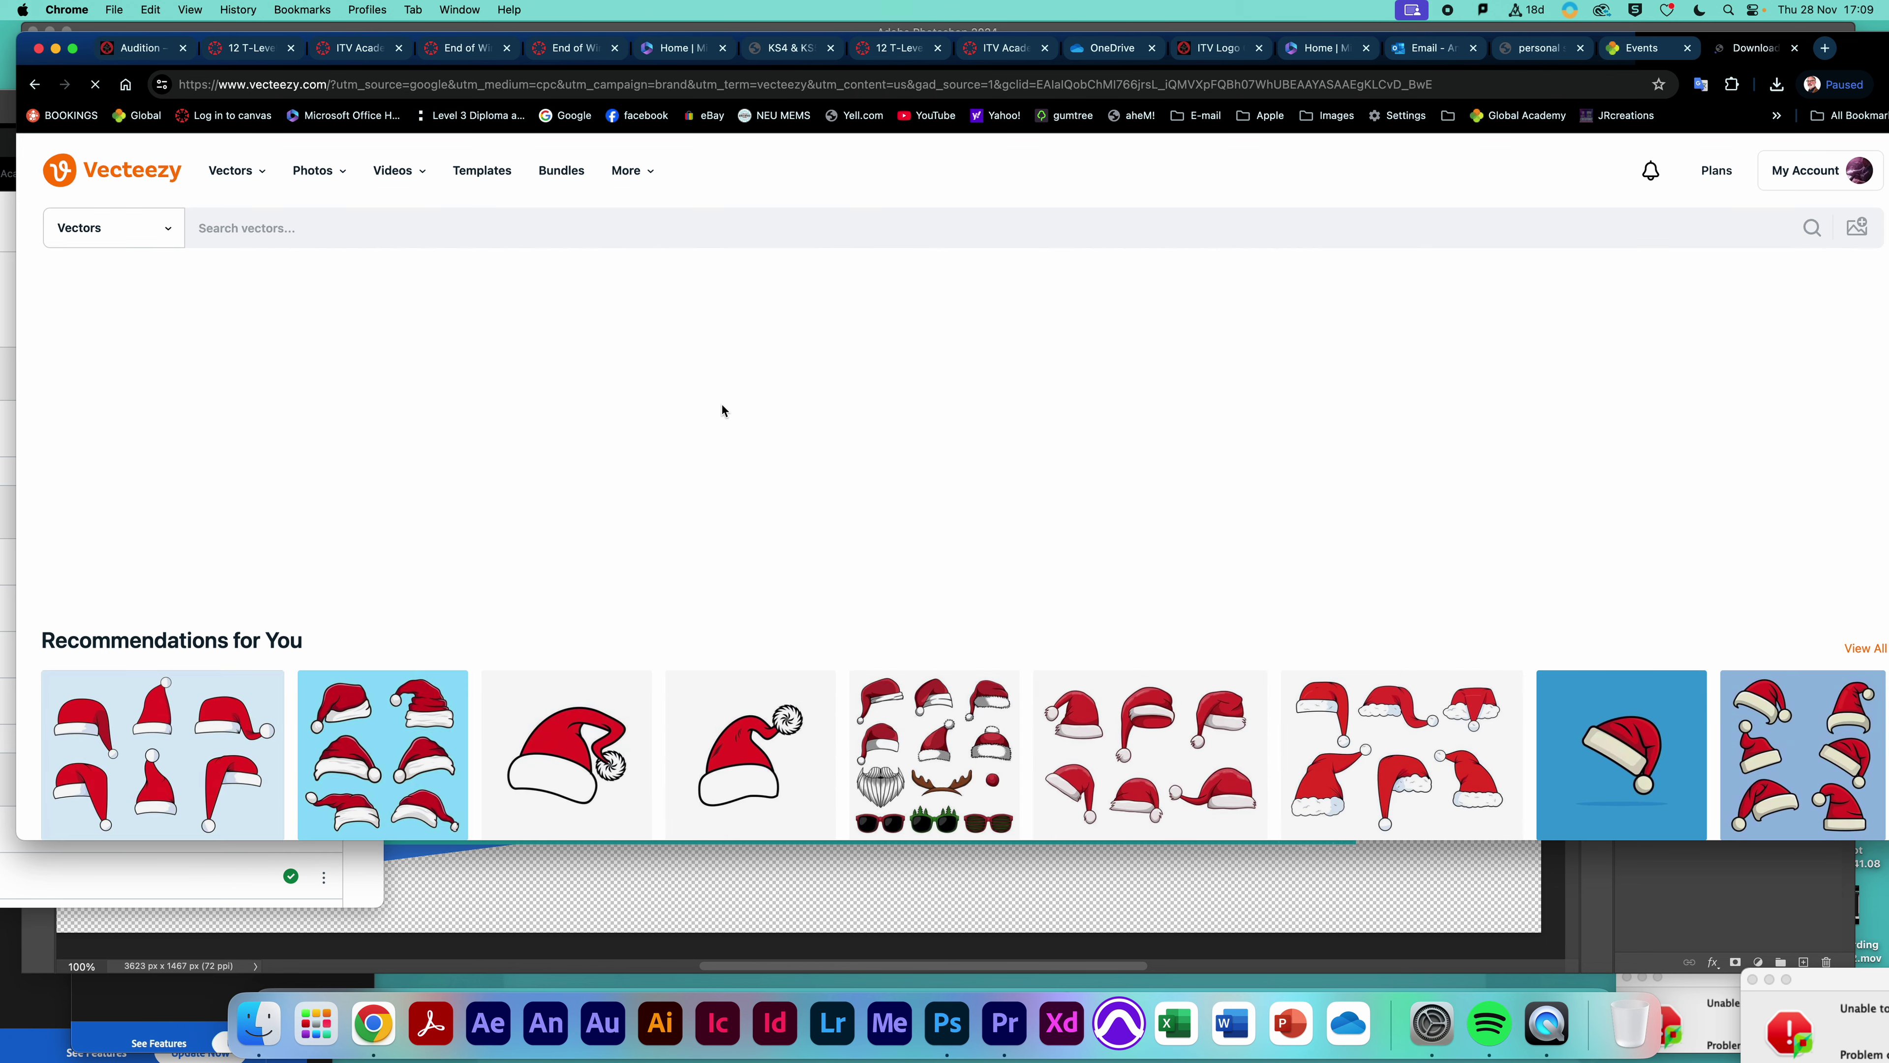
Search Vecteezy's vectors for "siceberg"
scroll(870, 603, down, 5)
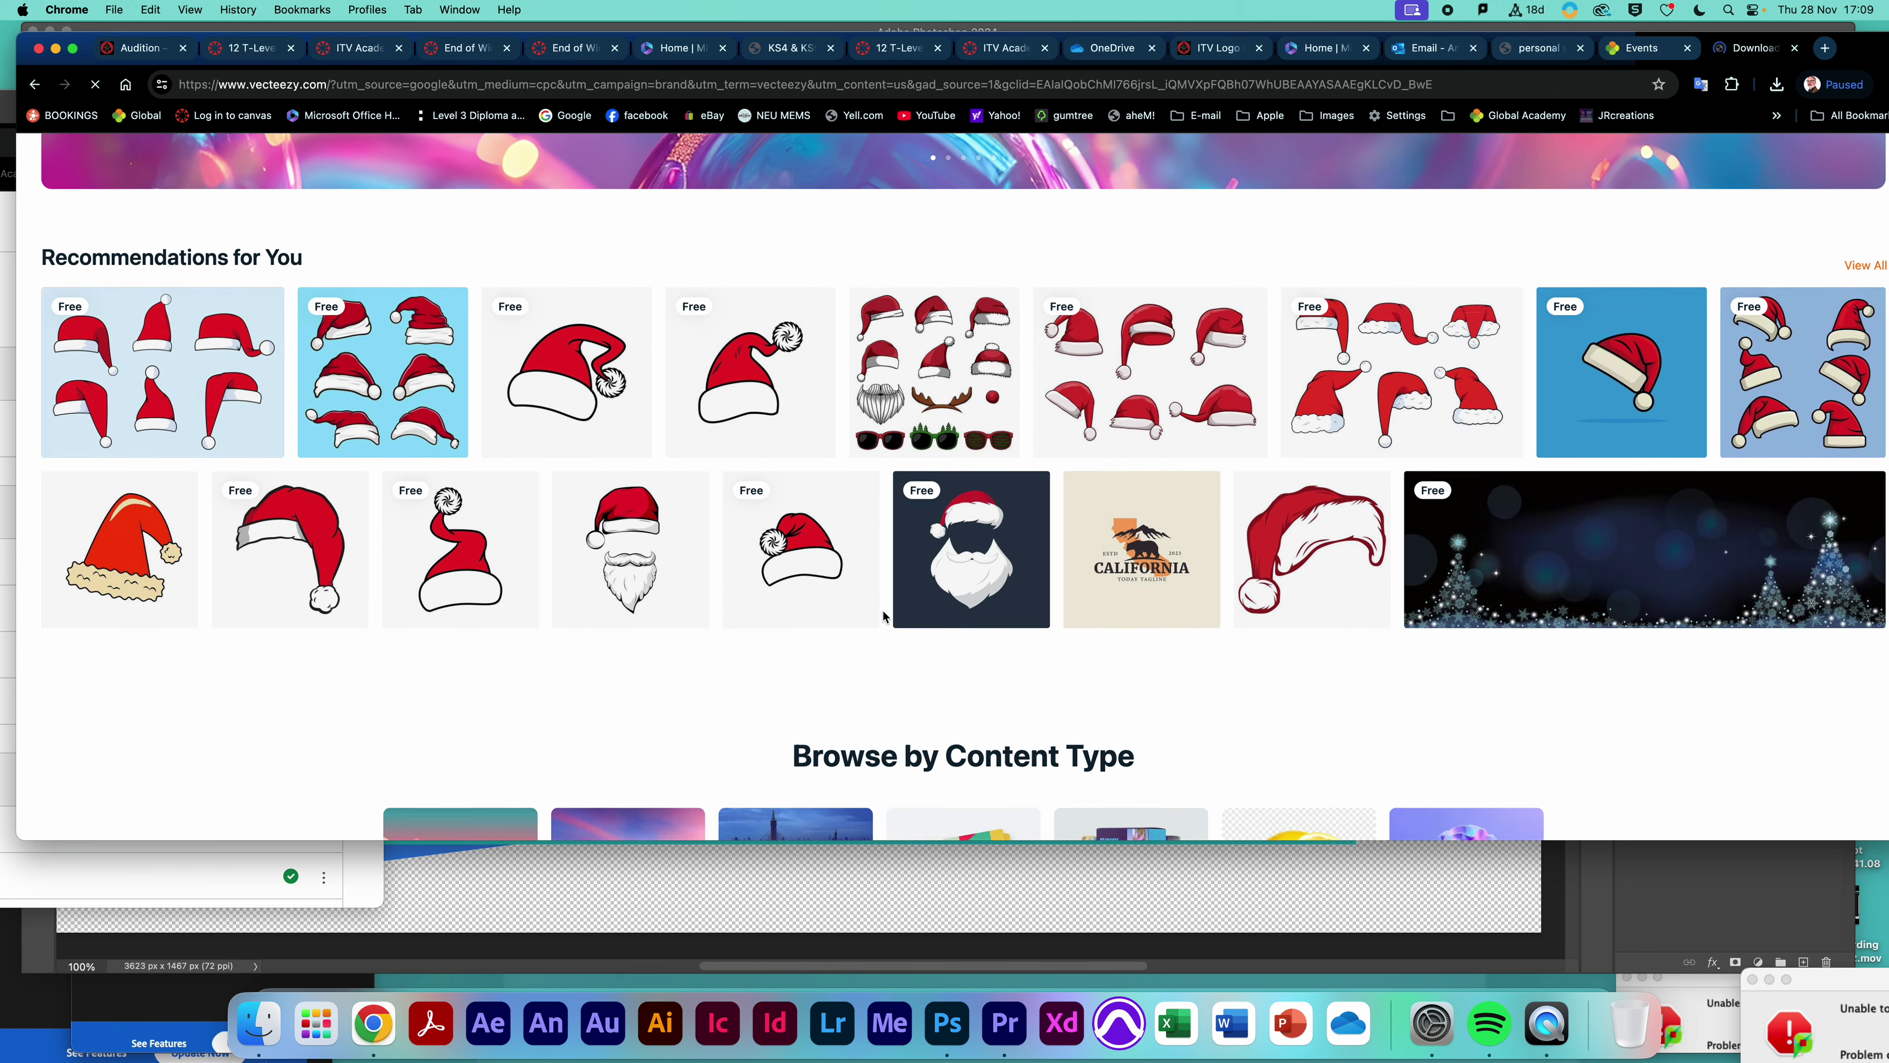
scroll(882, 599, up, 5)
click(207, 229)
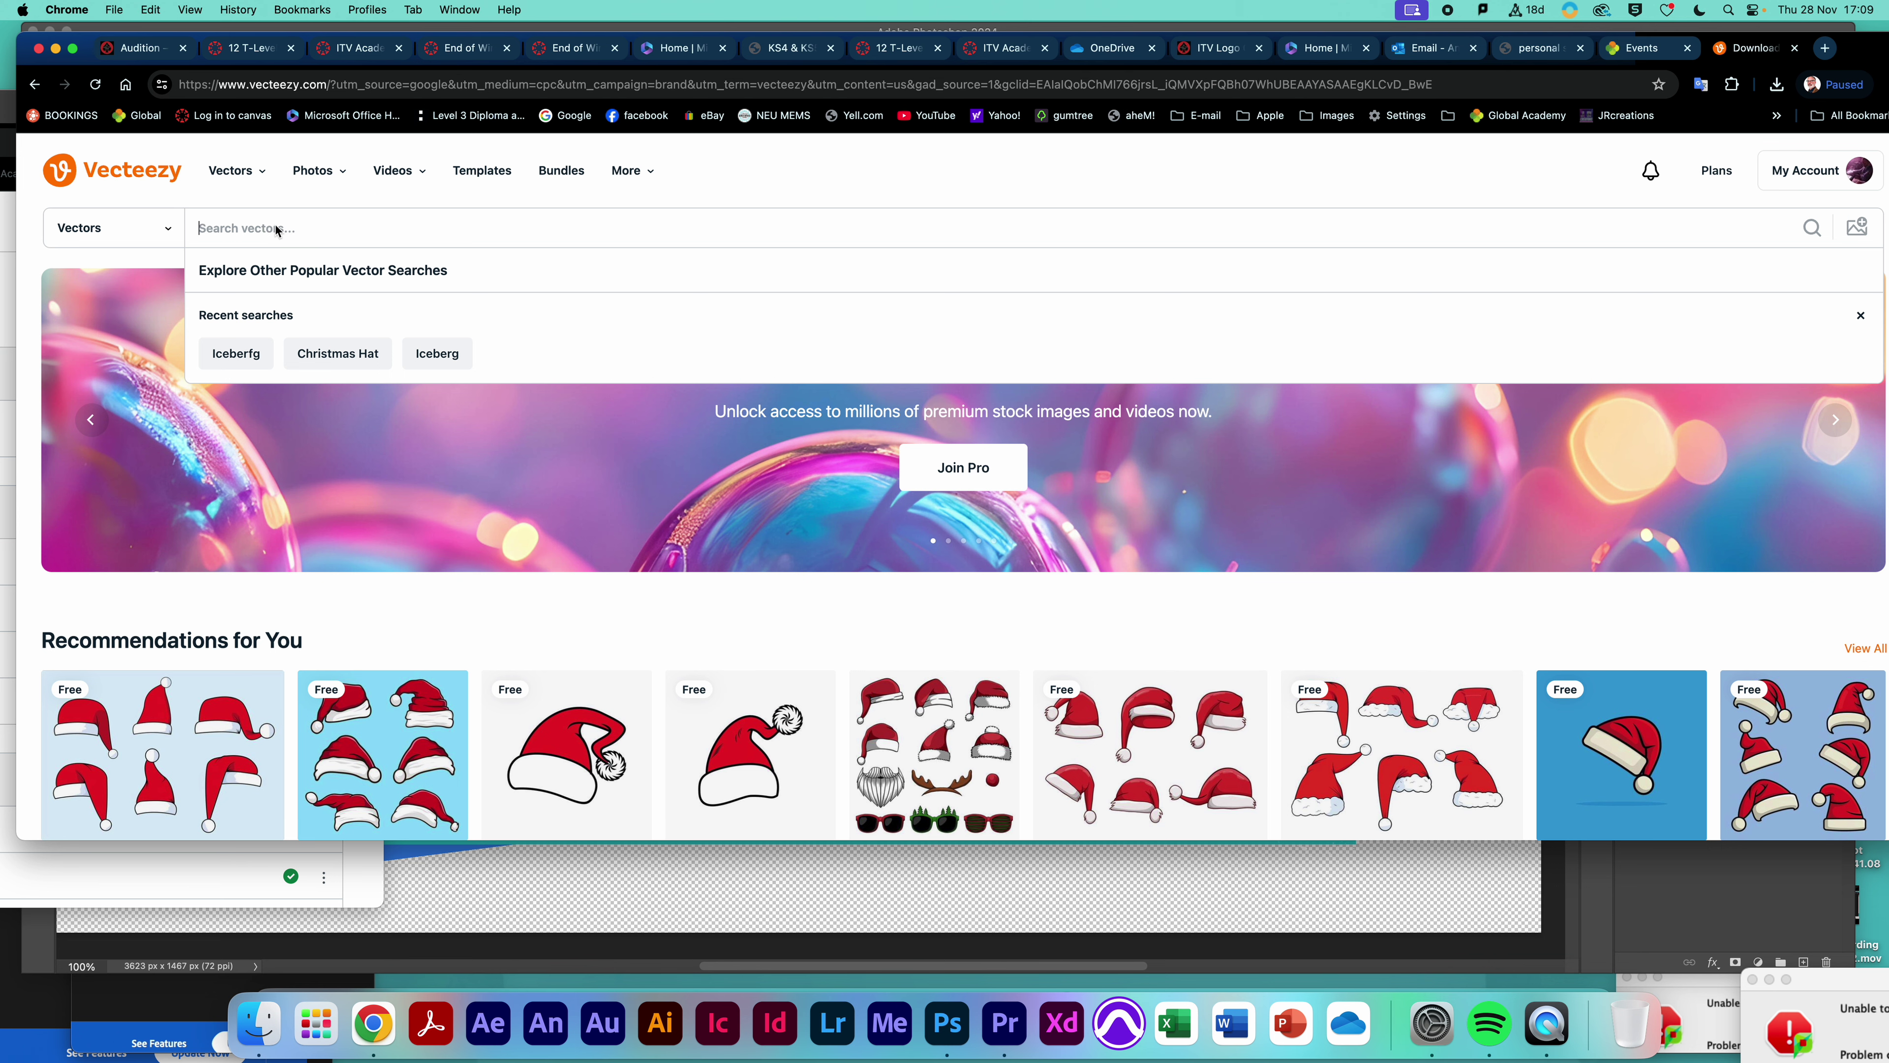
text(siceber)
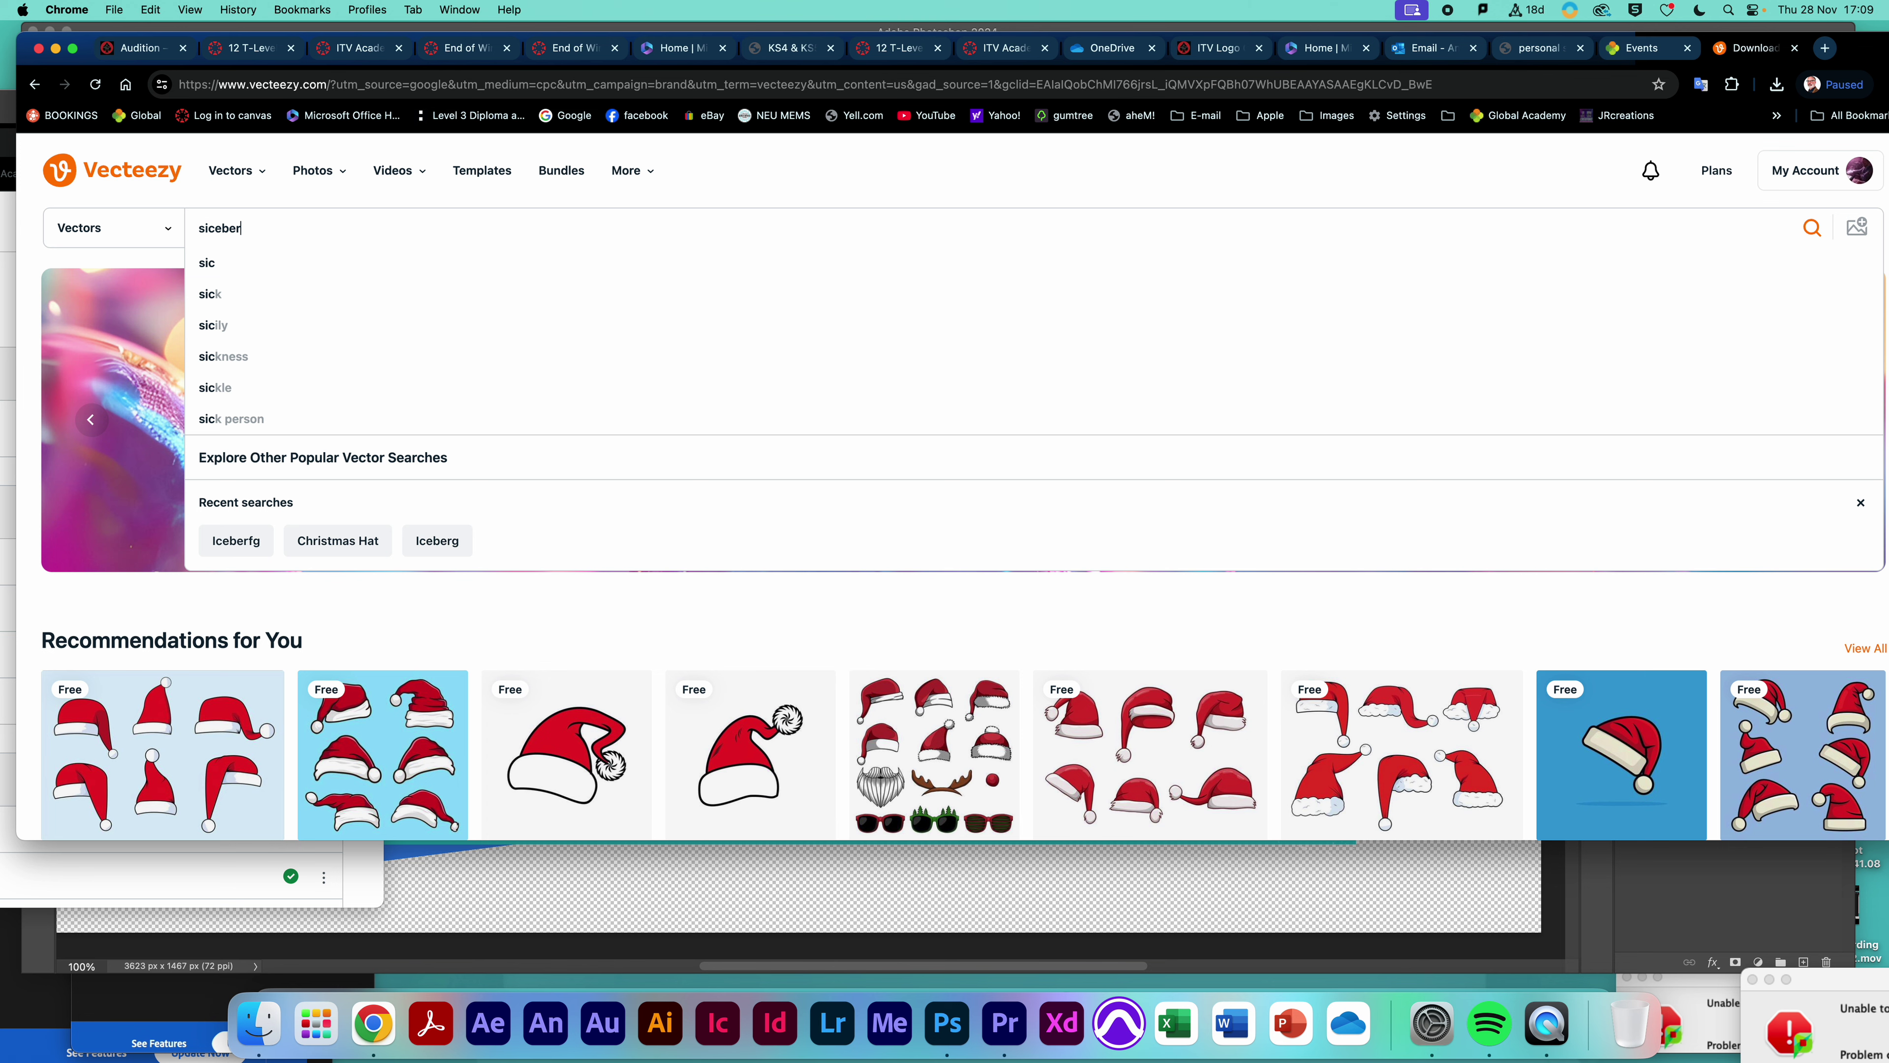
text(g)
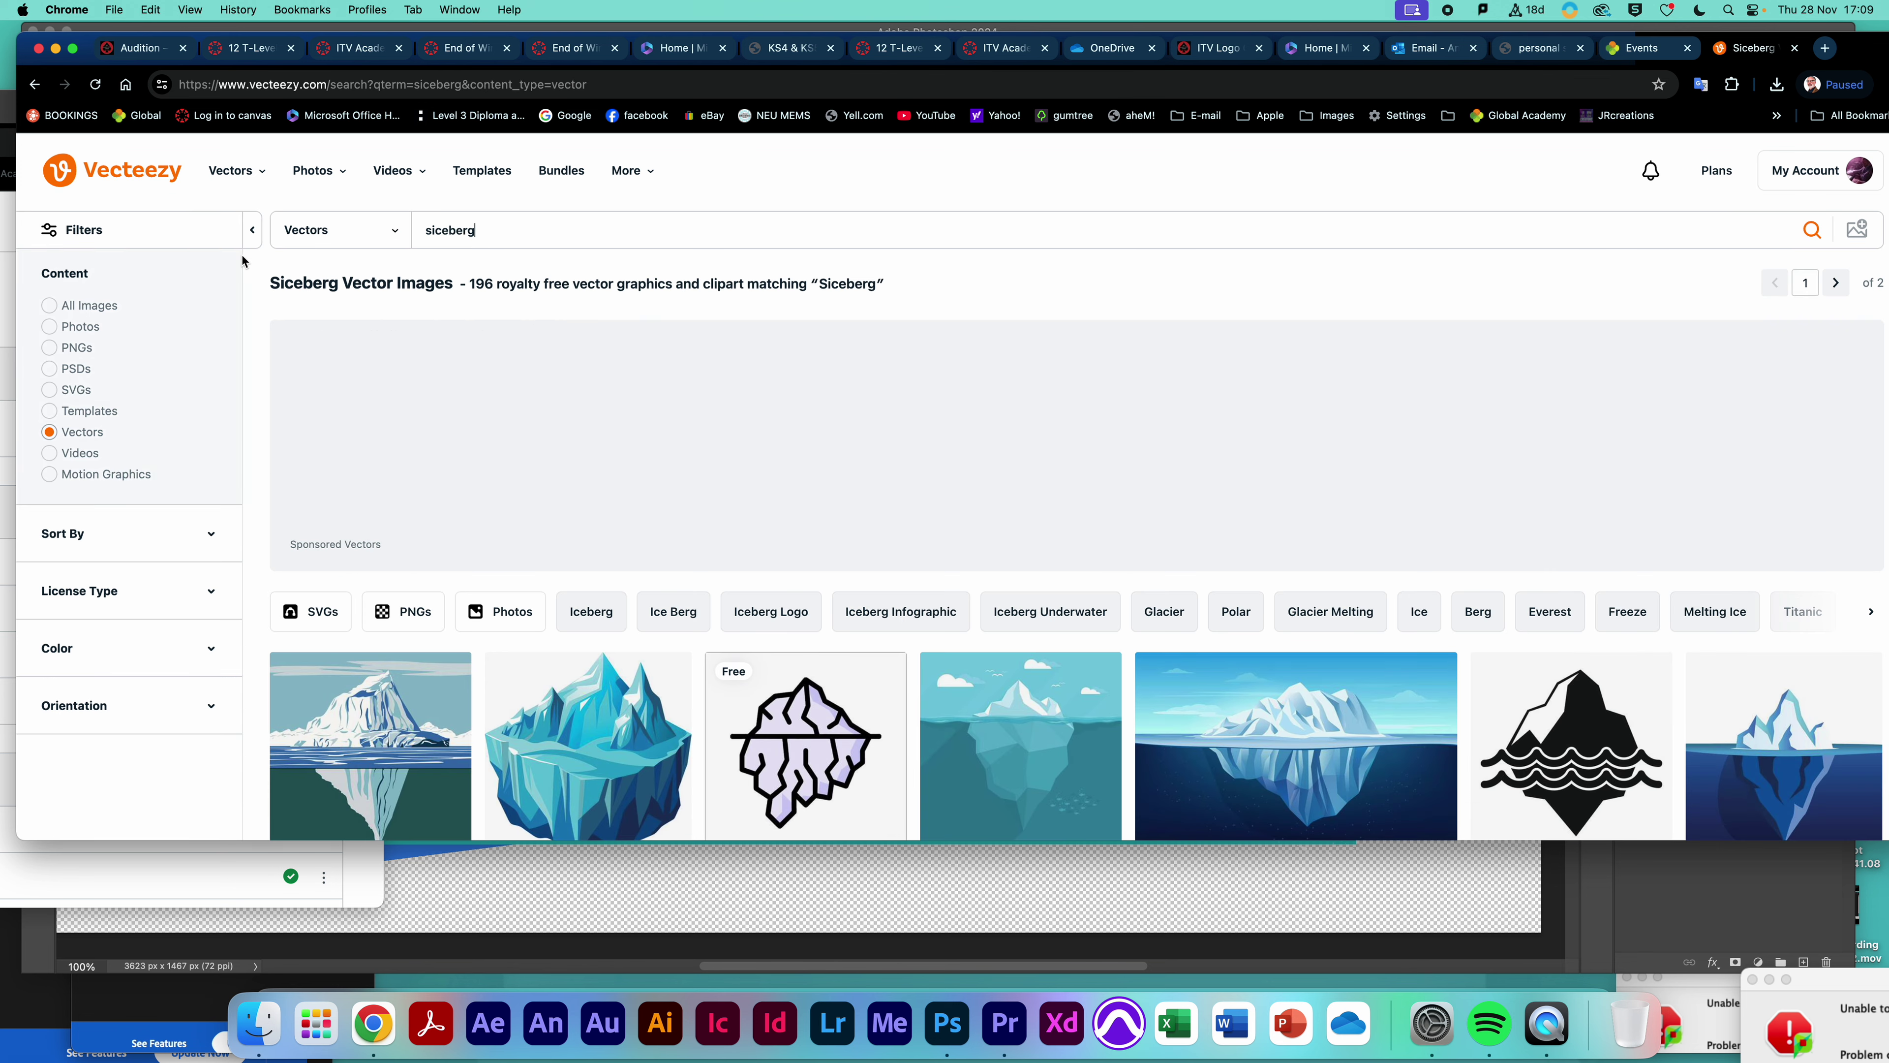
Limit the iceberg vector results to Free License
scroll(122, 508, down, 3)
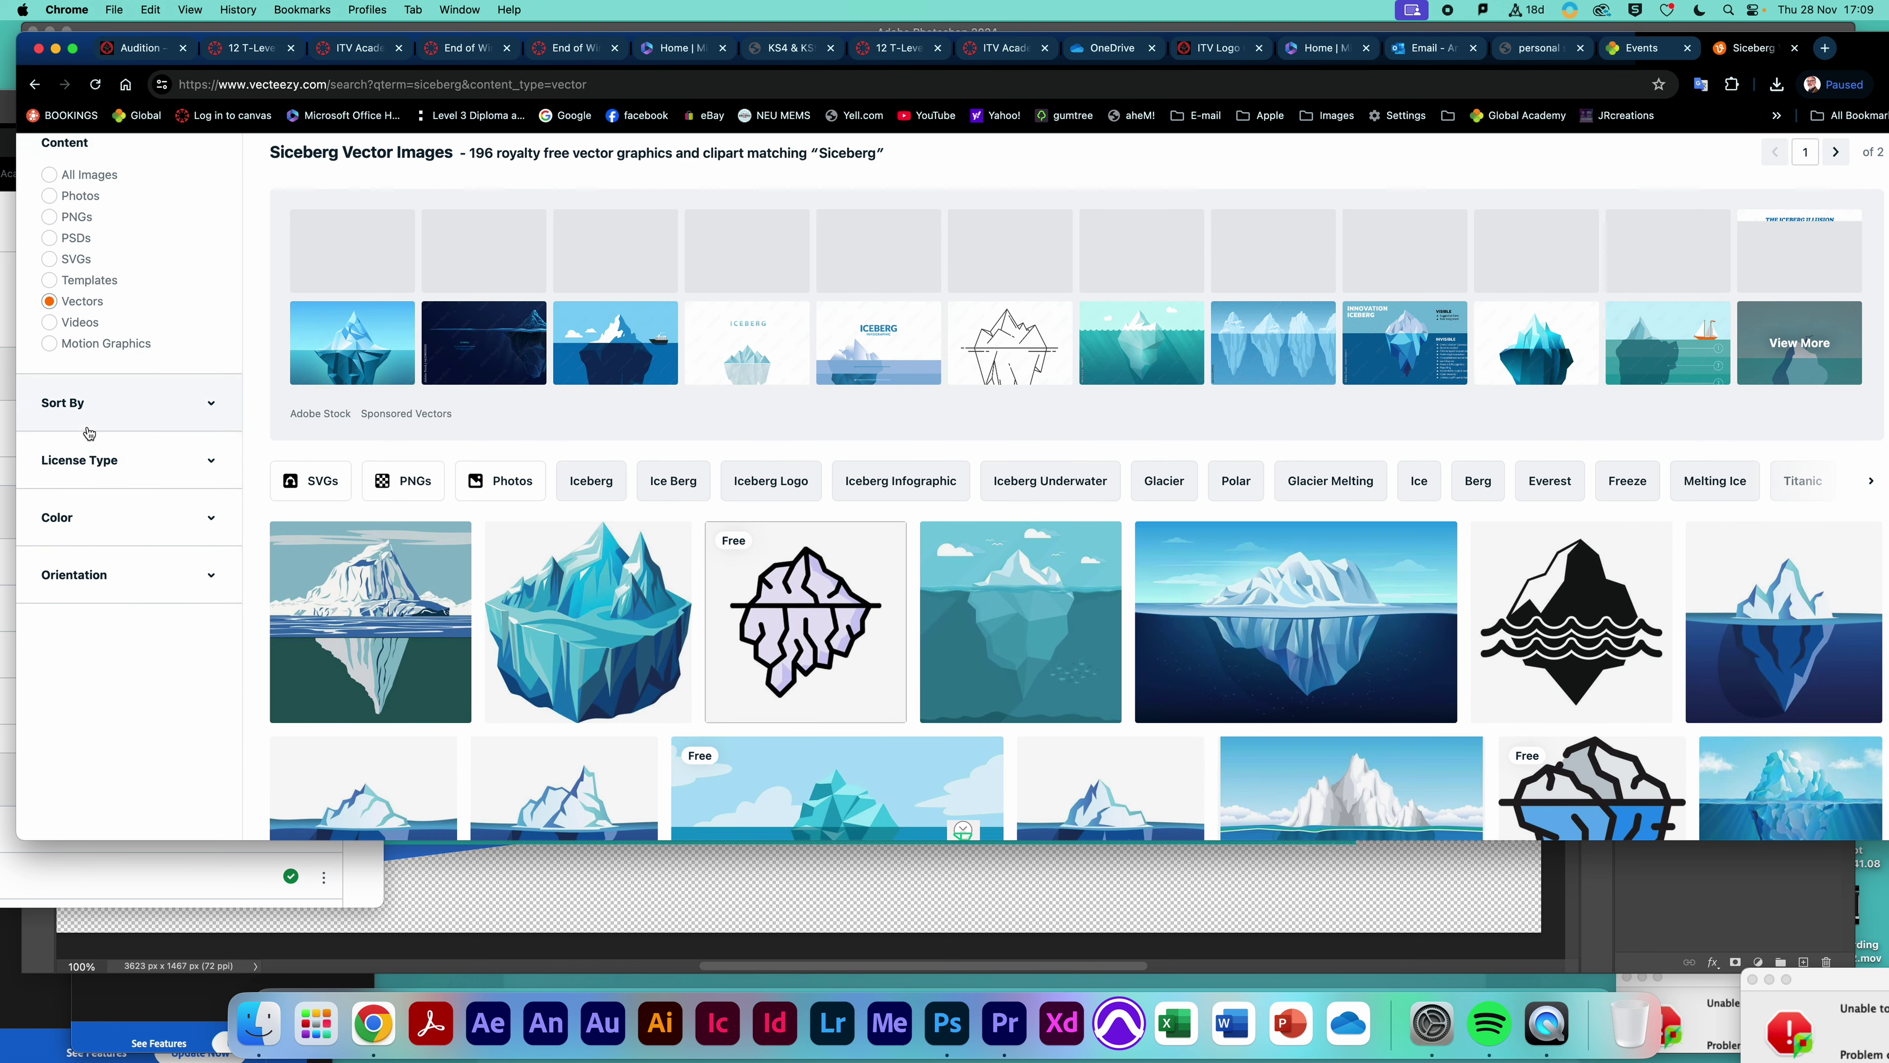
click(116, 473)
click(95, 517)
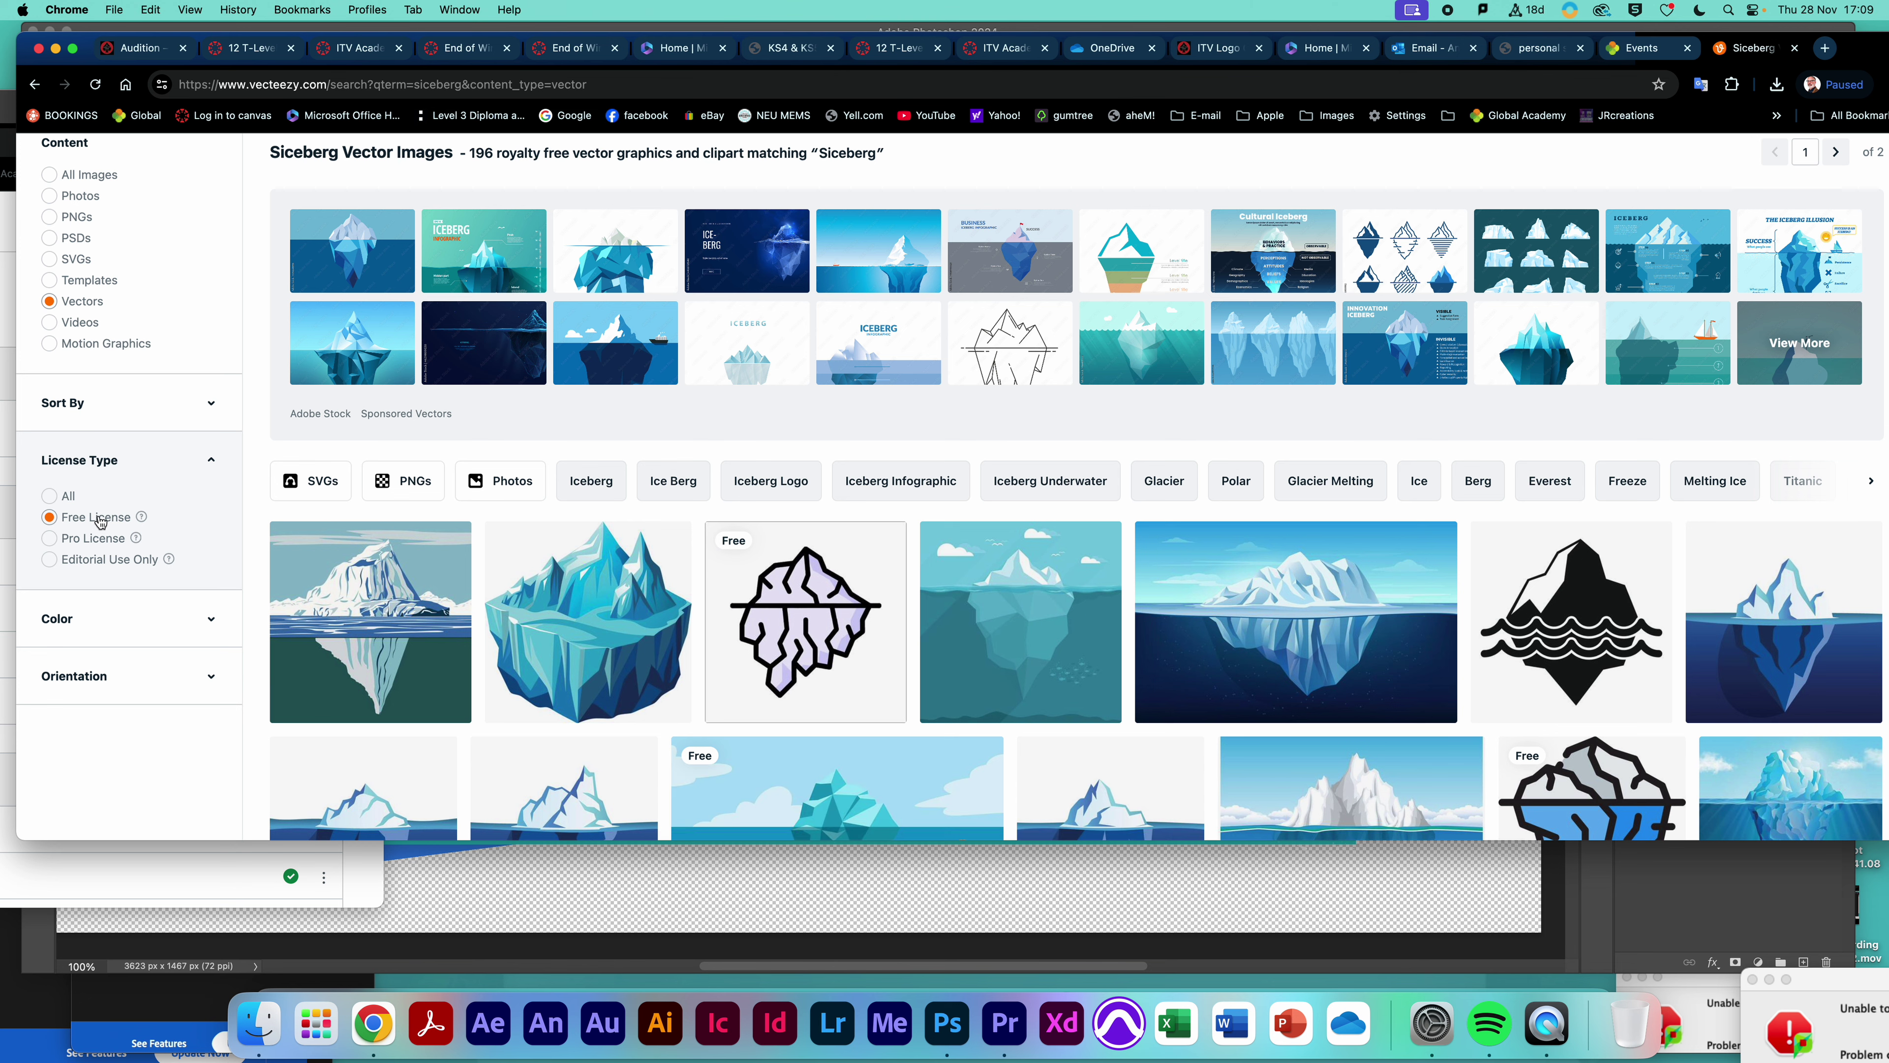
Find and open the free iceberg logo vector with angular blue peaks and a pale mirrored reflection
scroll(851, 556, down, 3)
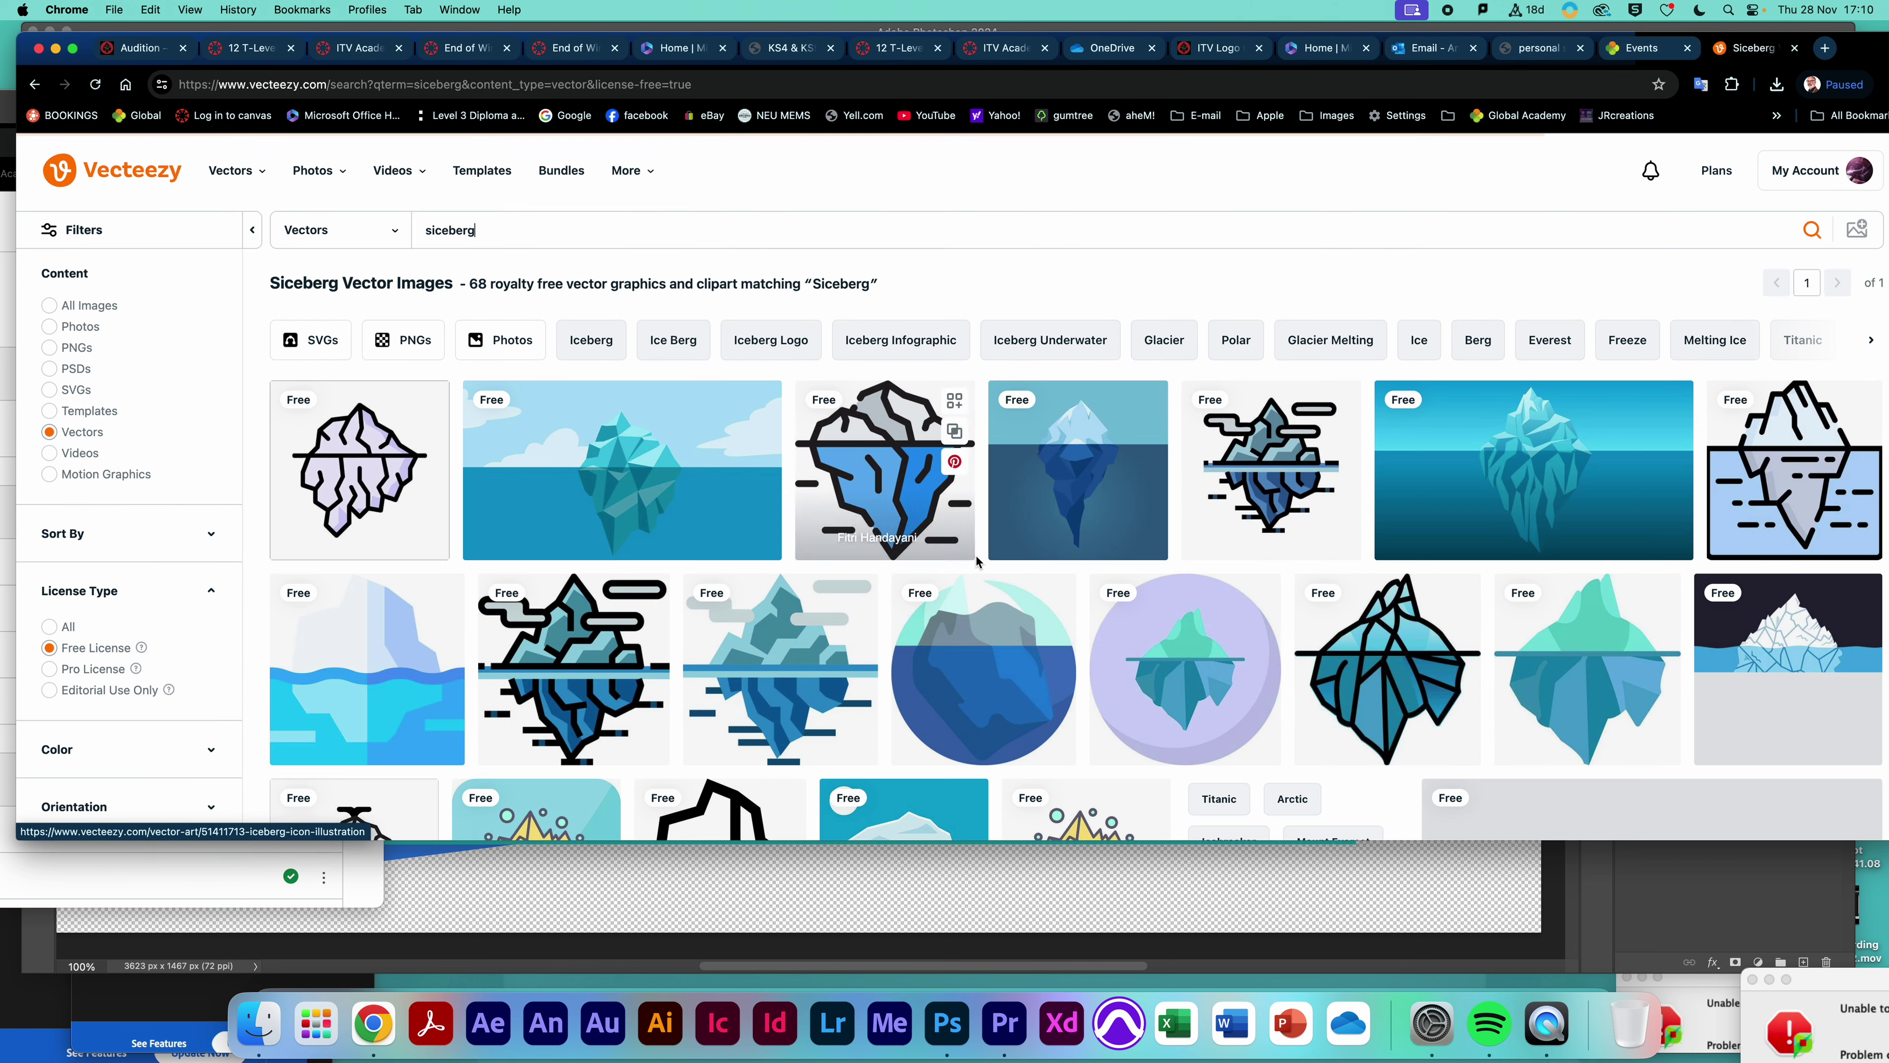
scroll(976, 566, down, 5)
scroll(981, 580, down, 7)
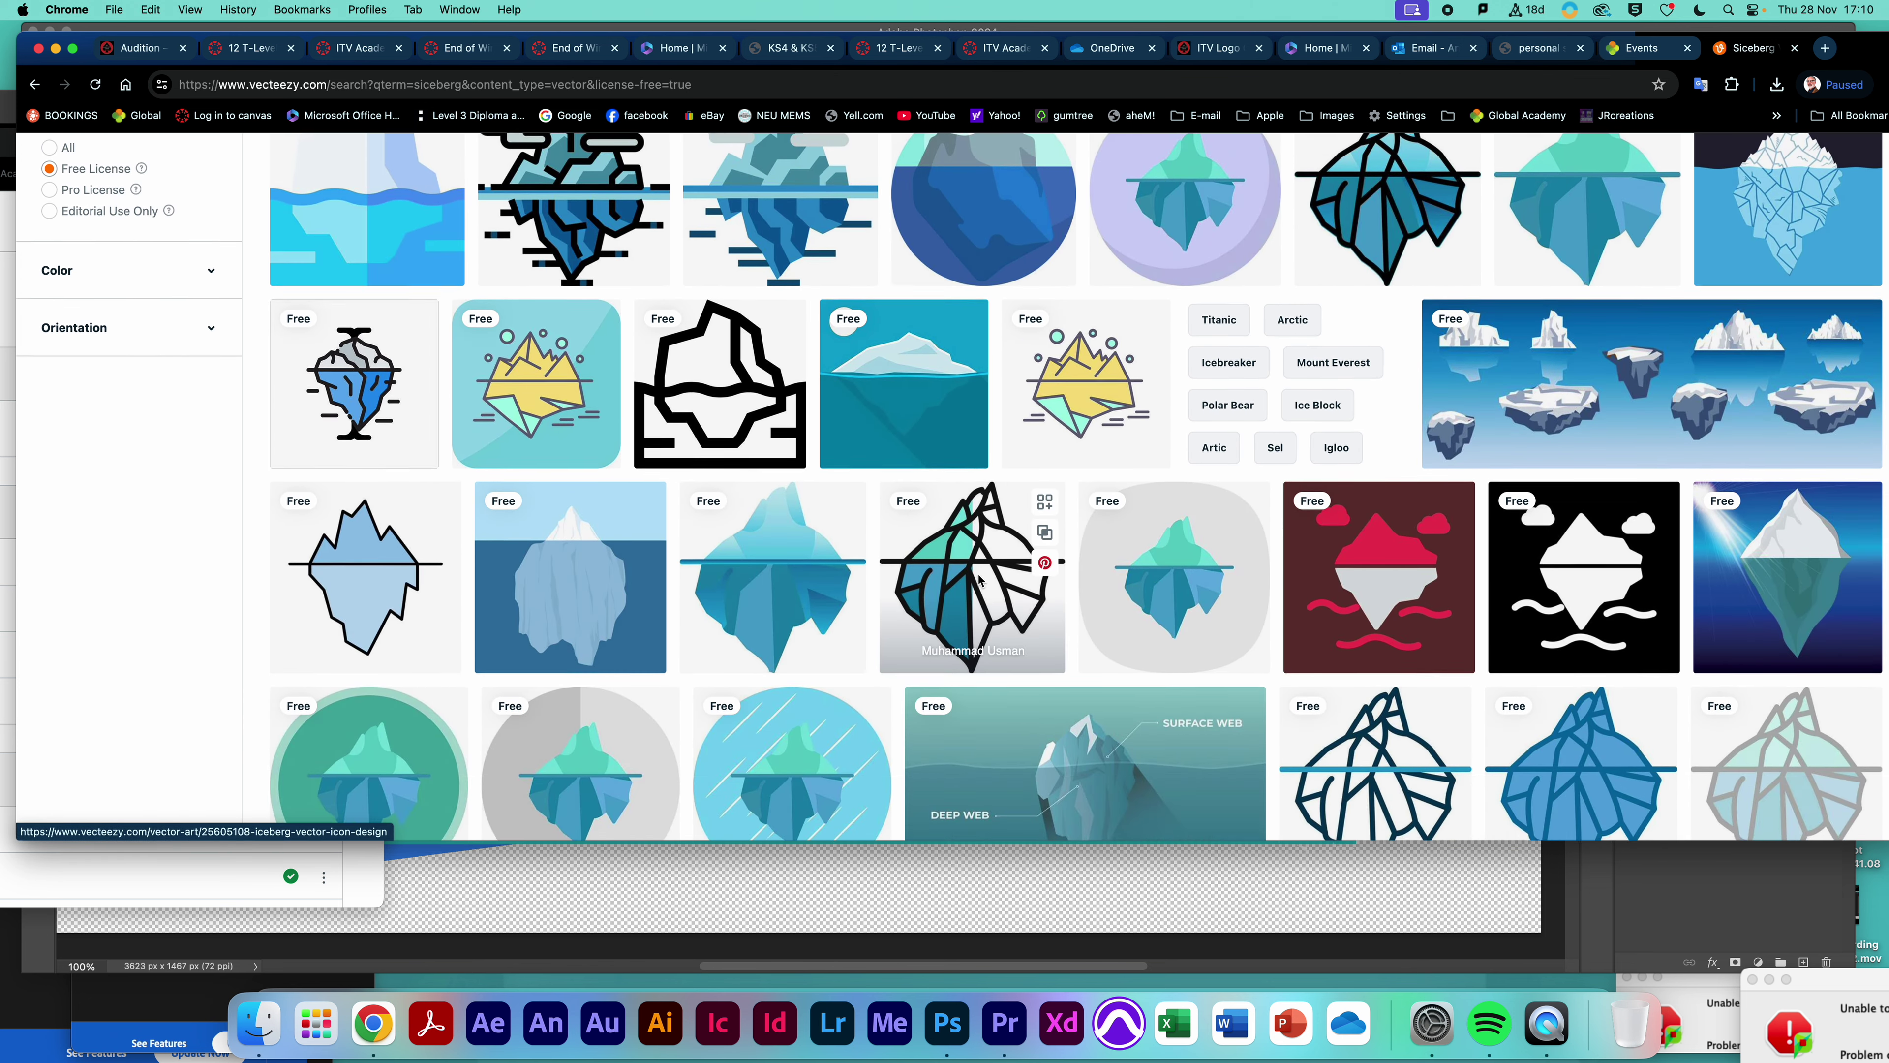
scroll(977, 579, down, 3)
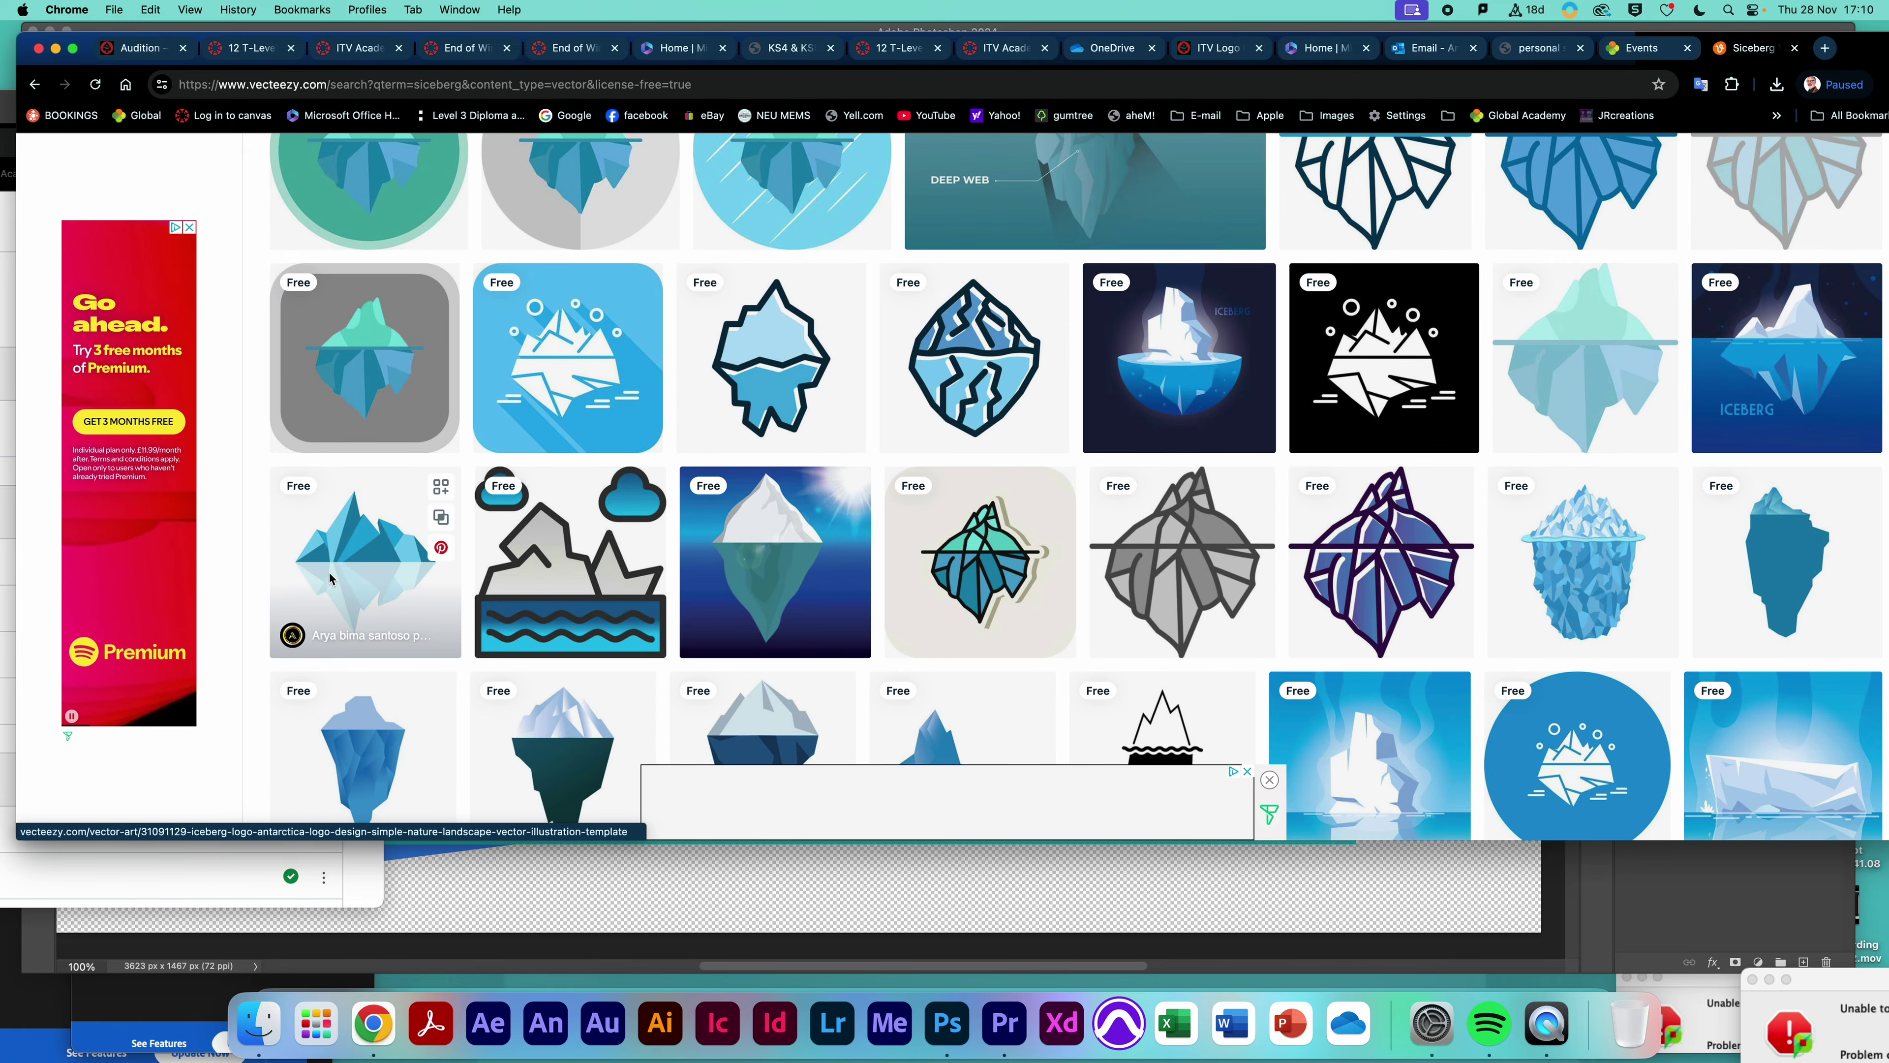
click(367, 580)
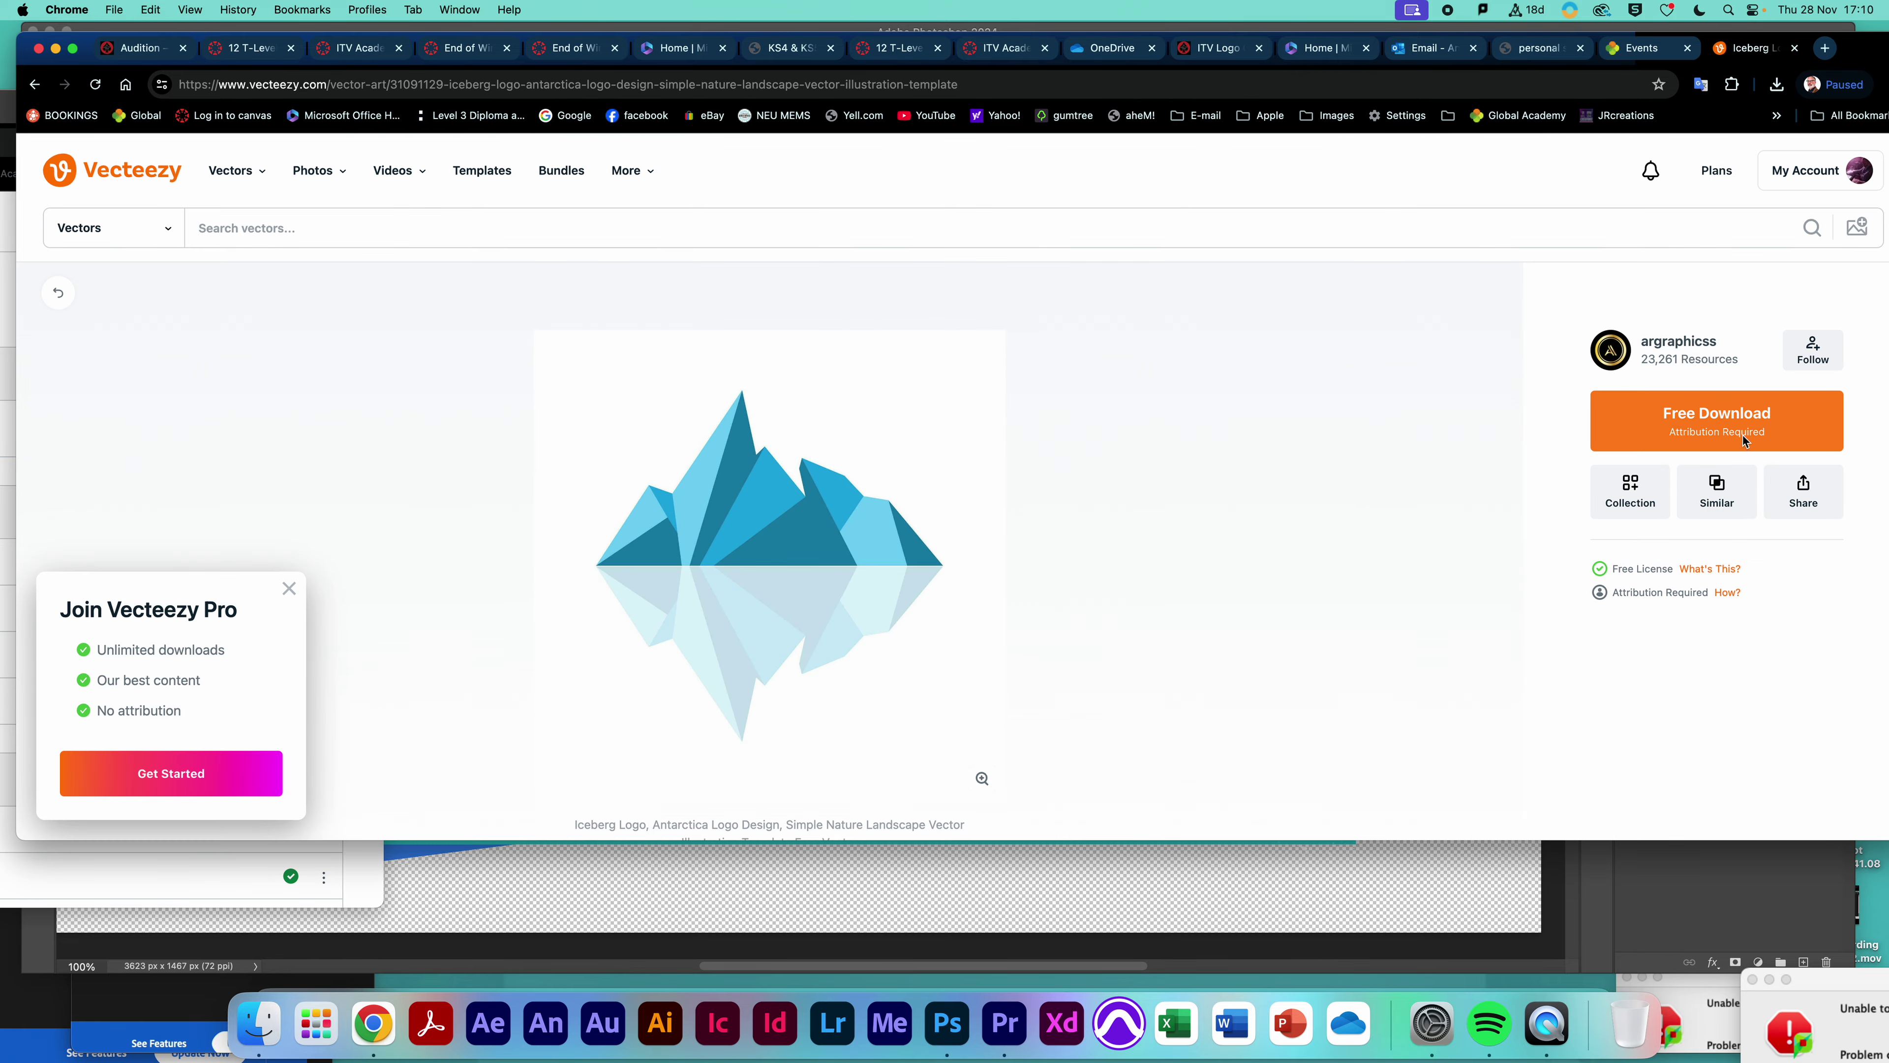
Download the iceberg vector for free and save its archive in the "itv logo challenge" folder
click(1737, 423)
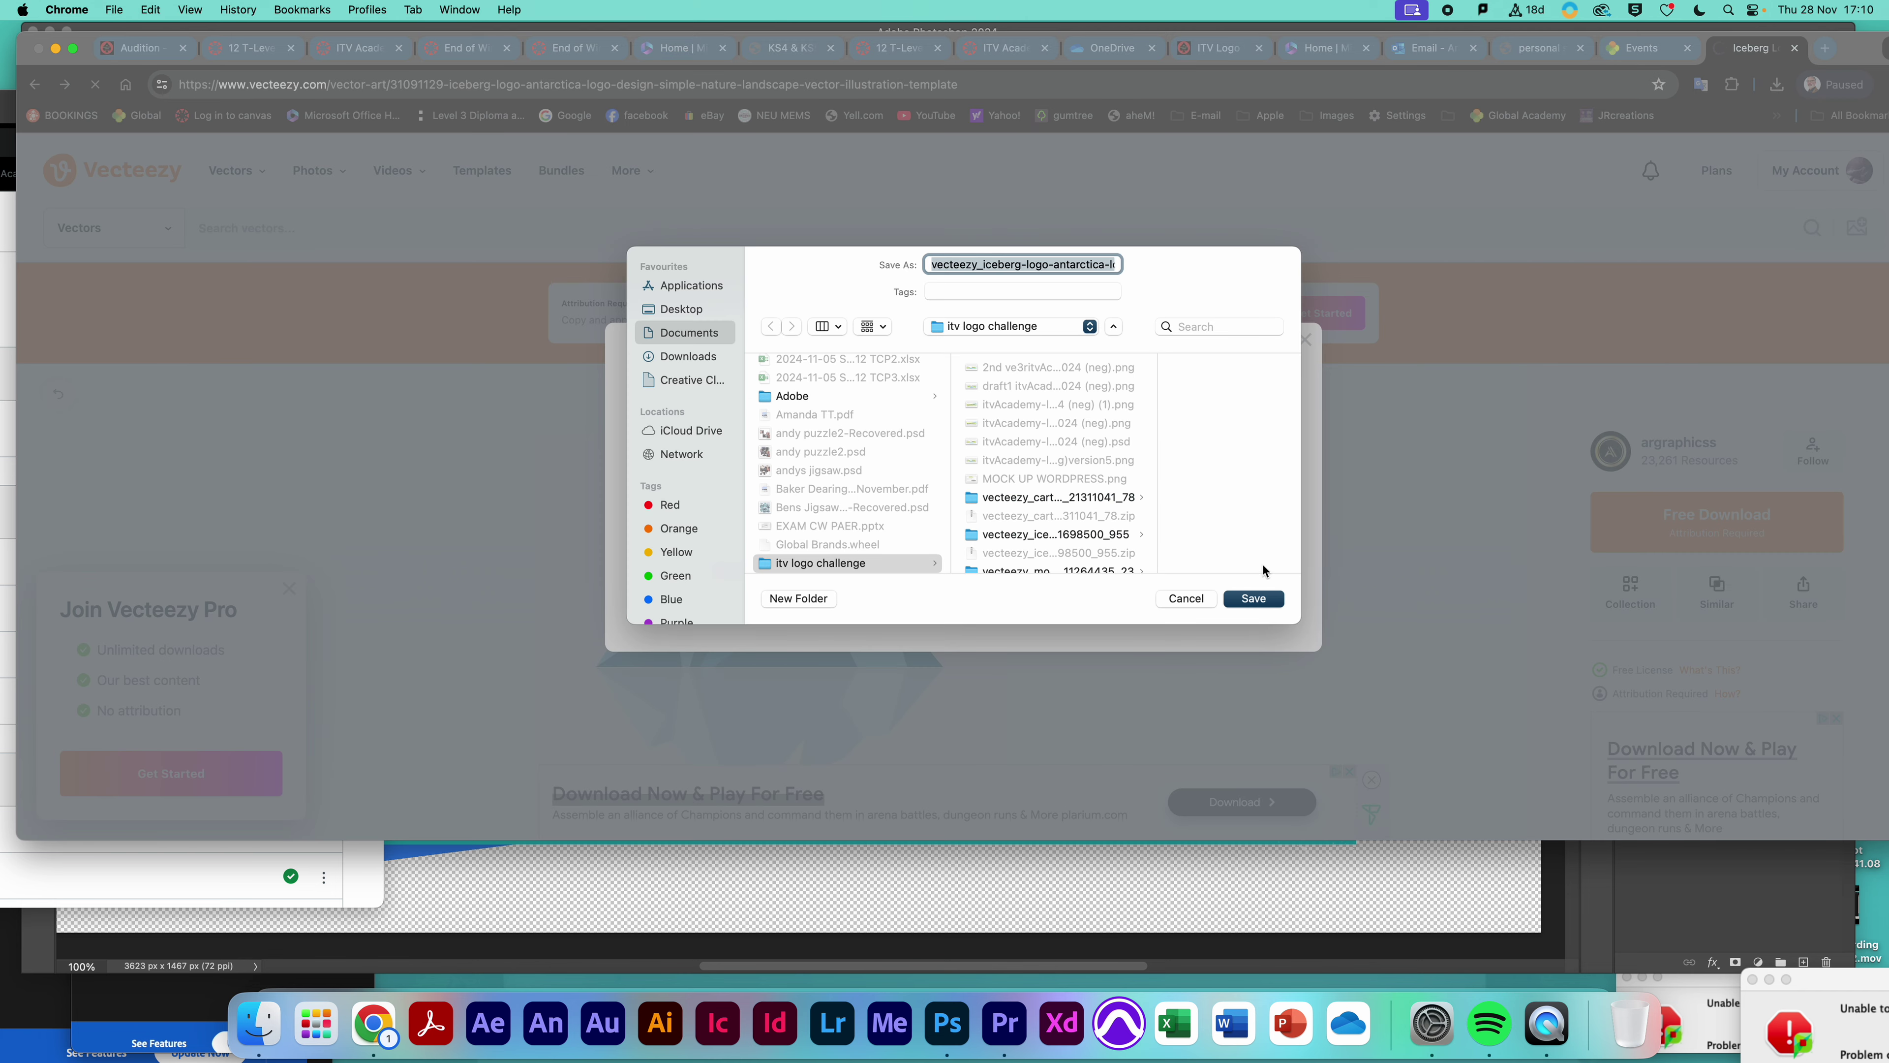
click(810, 564)
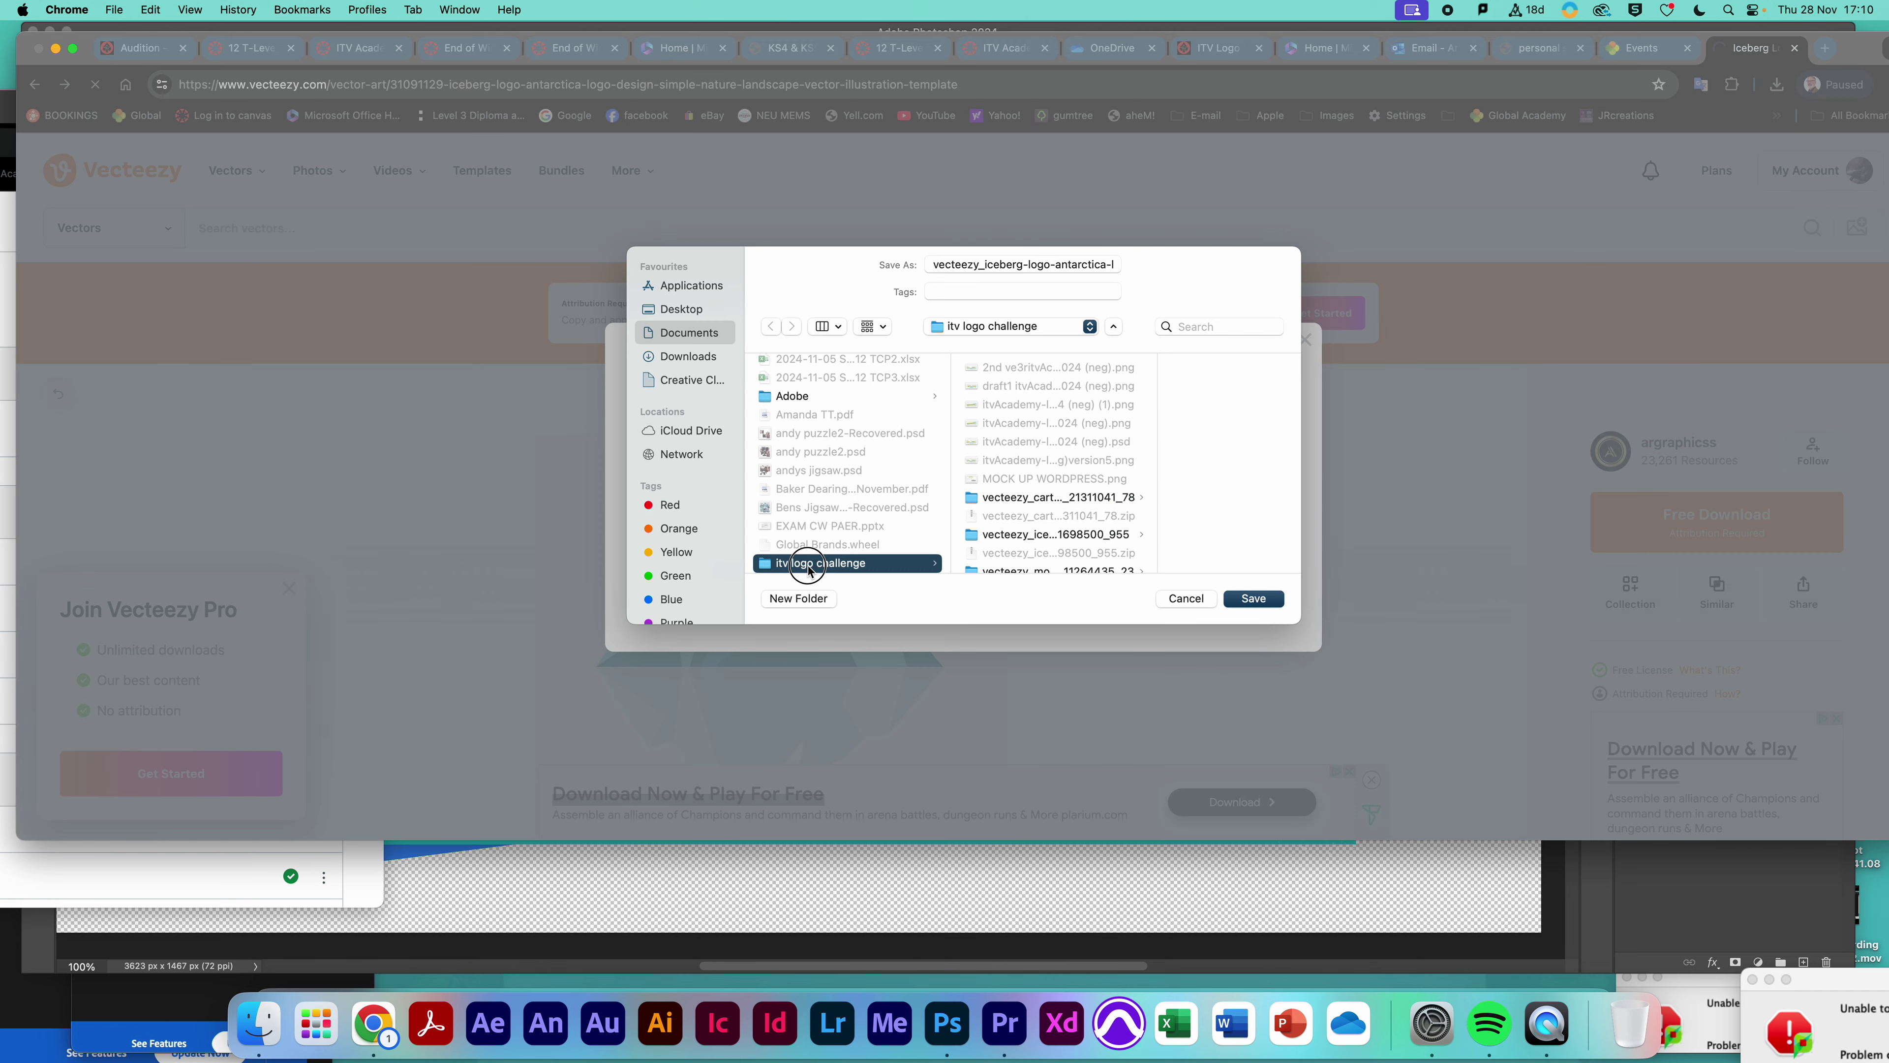
click(985, 265)
click(1255, 599)
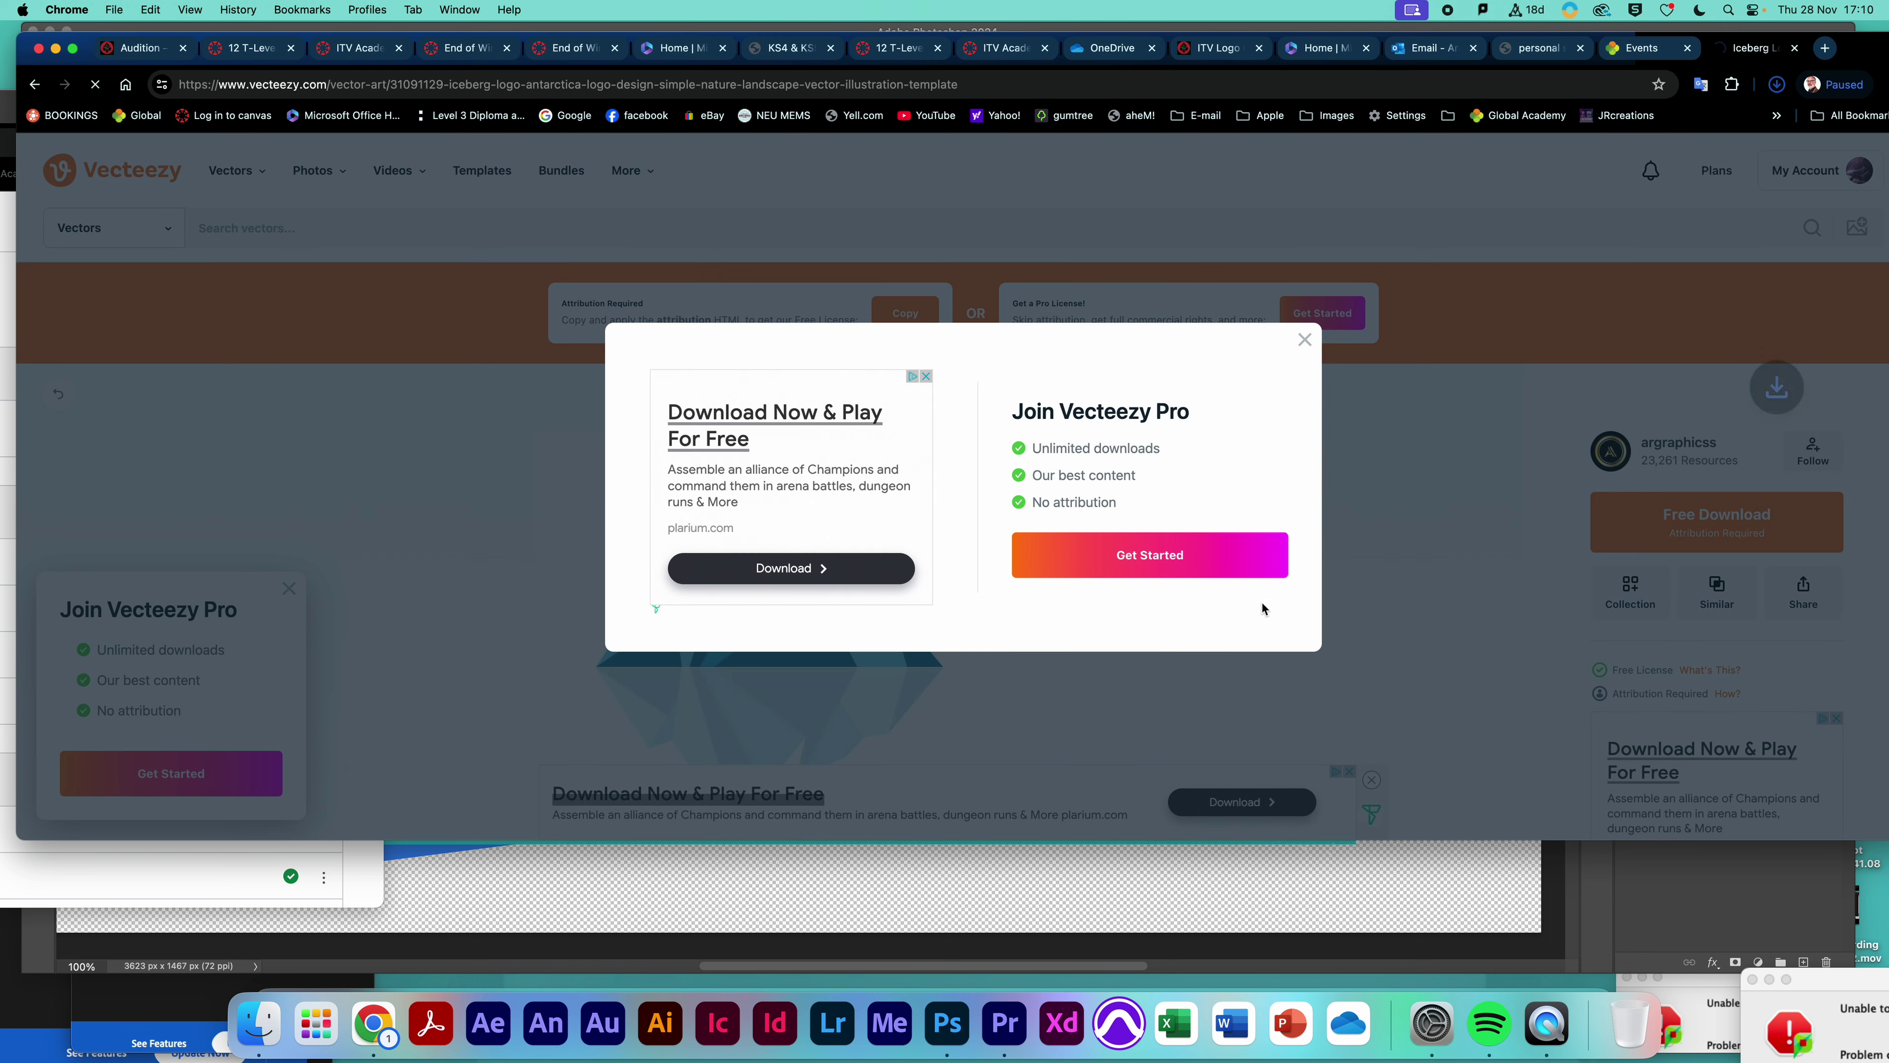
Show the downloaded iceberg archive in Finder, extract it and open the extracted folder
click(1779, 84)
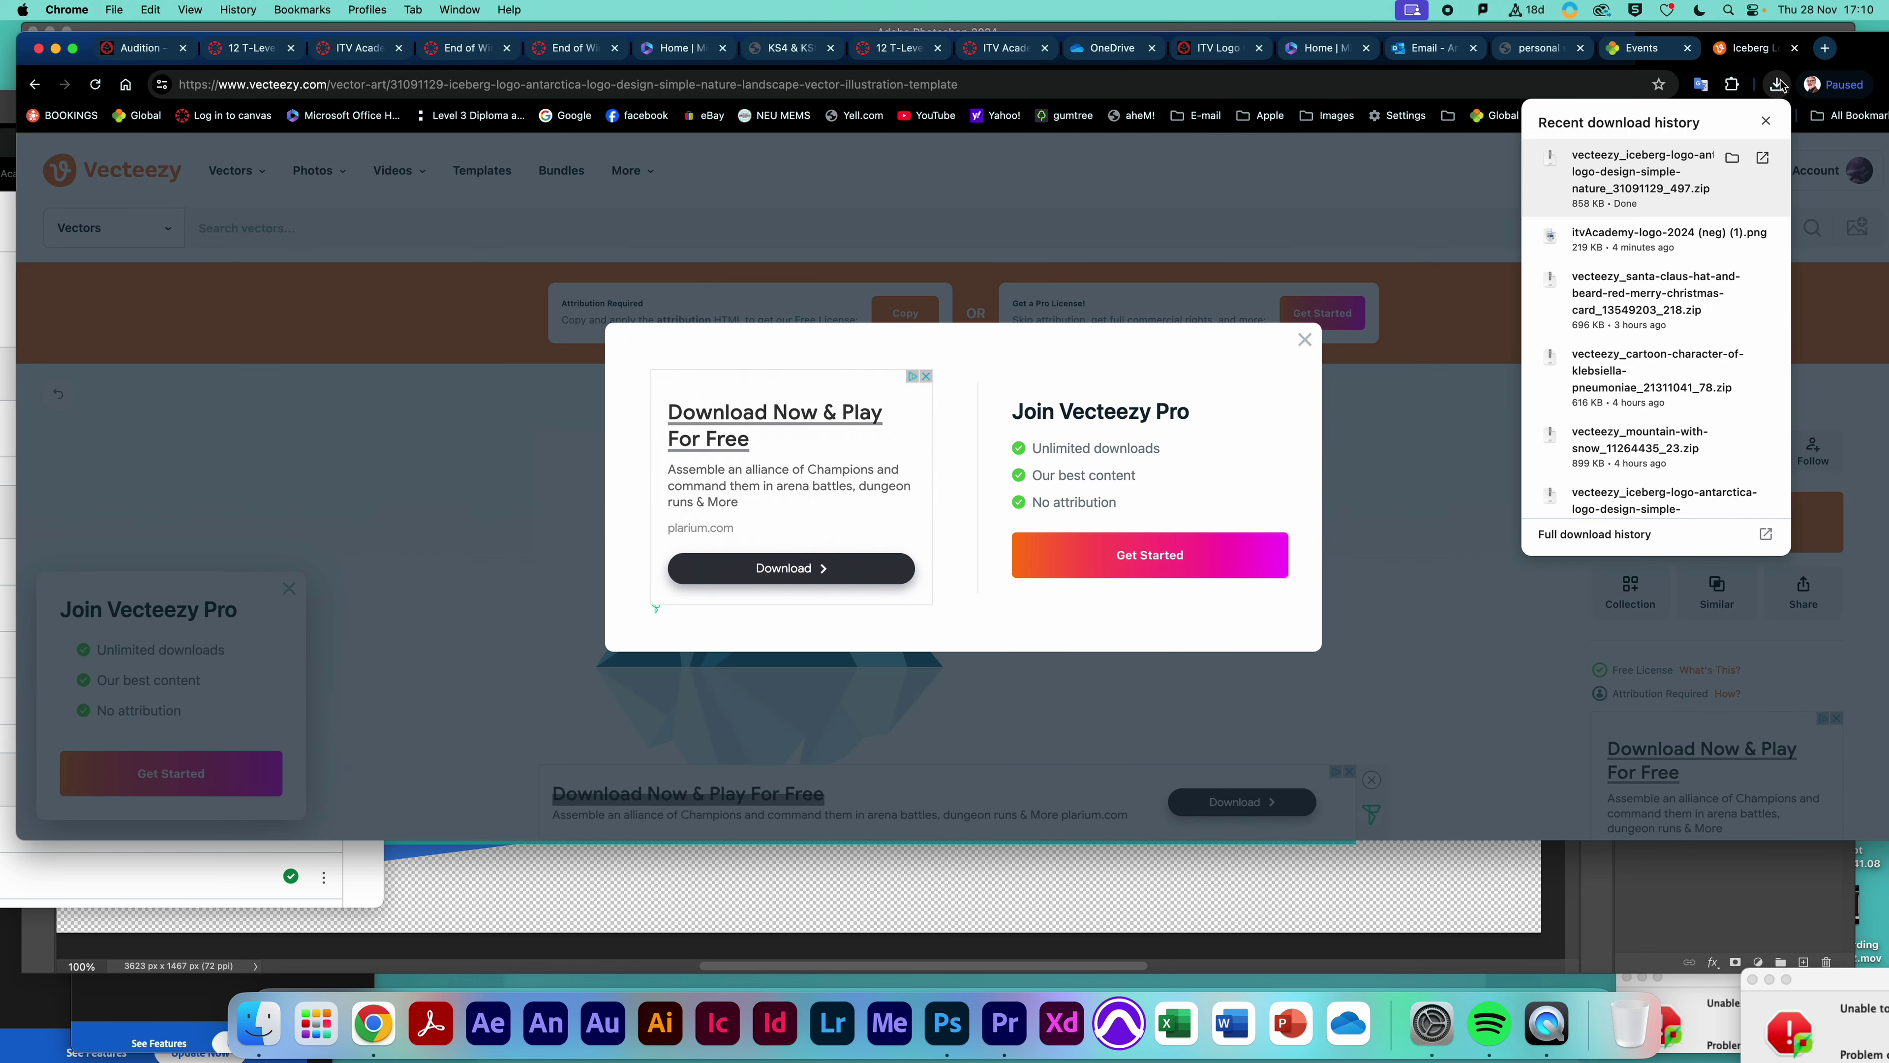
click(1733, 157)
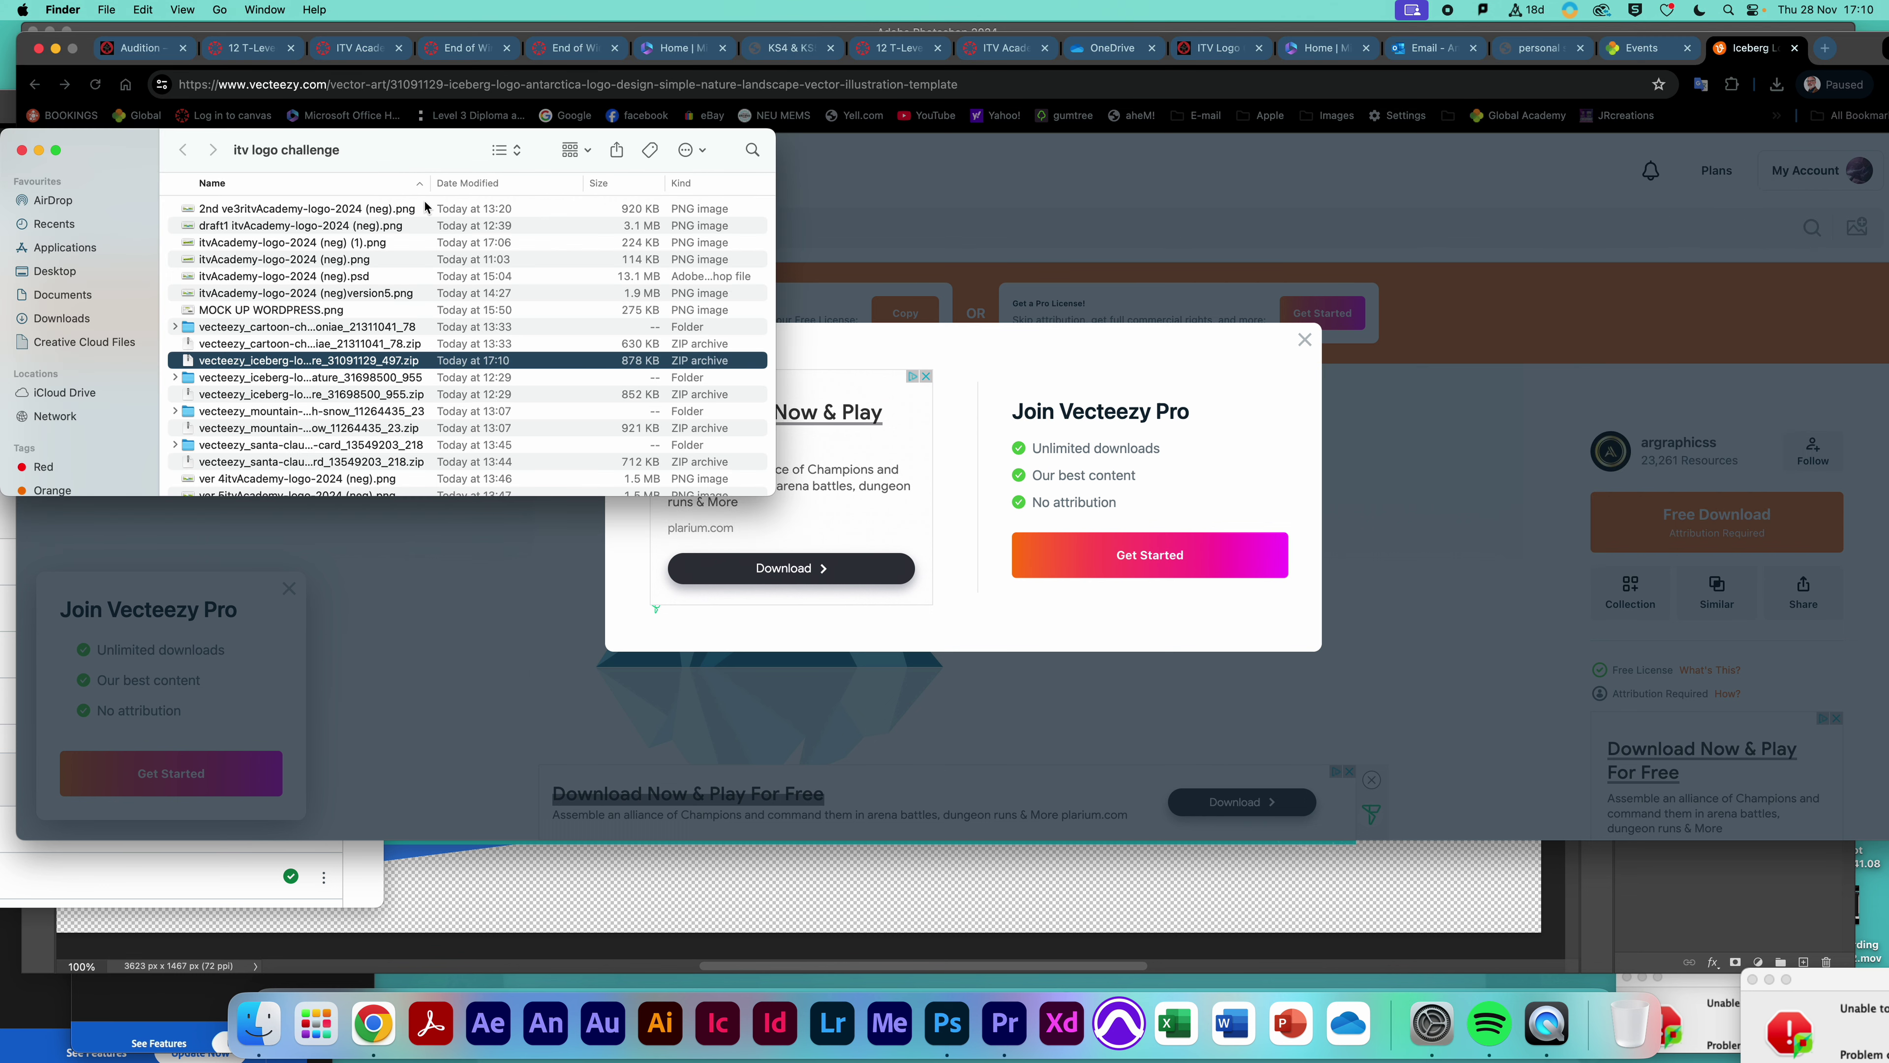
drag(400, 163, 786, 144)
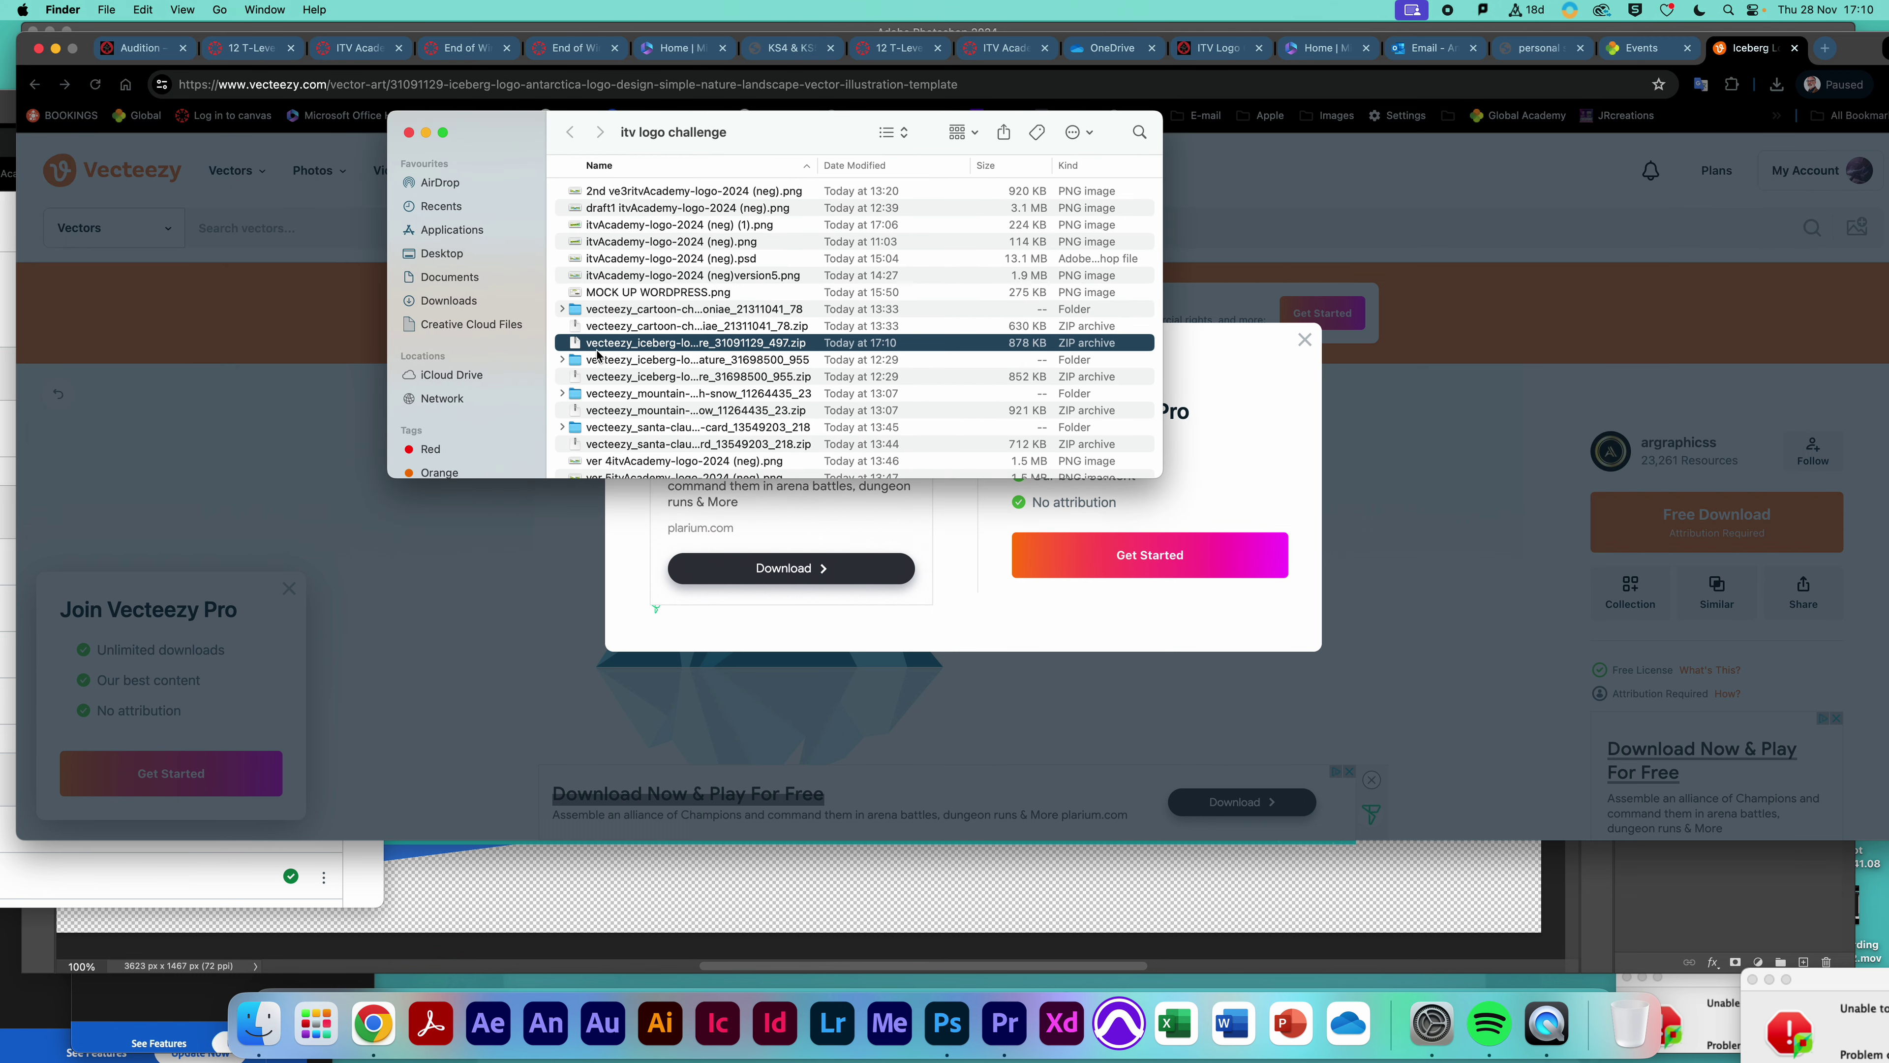
double_click(638, 344)
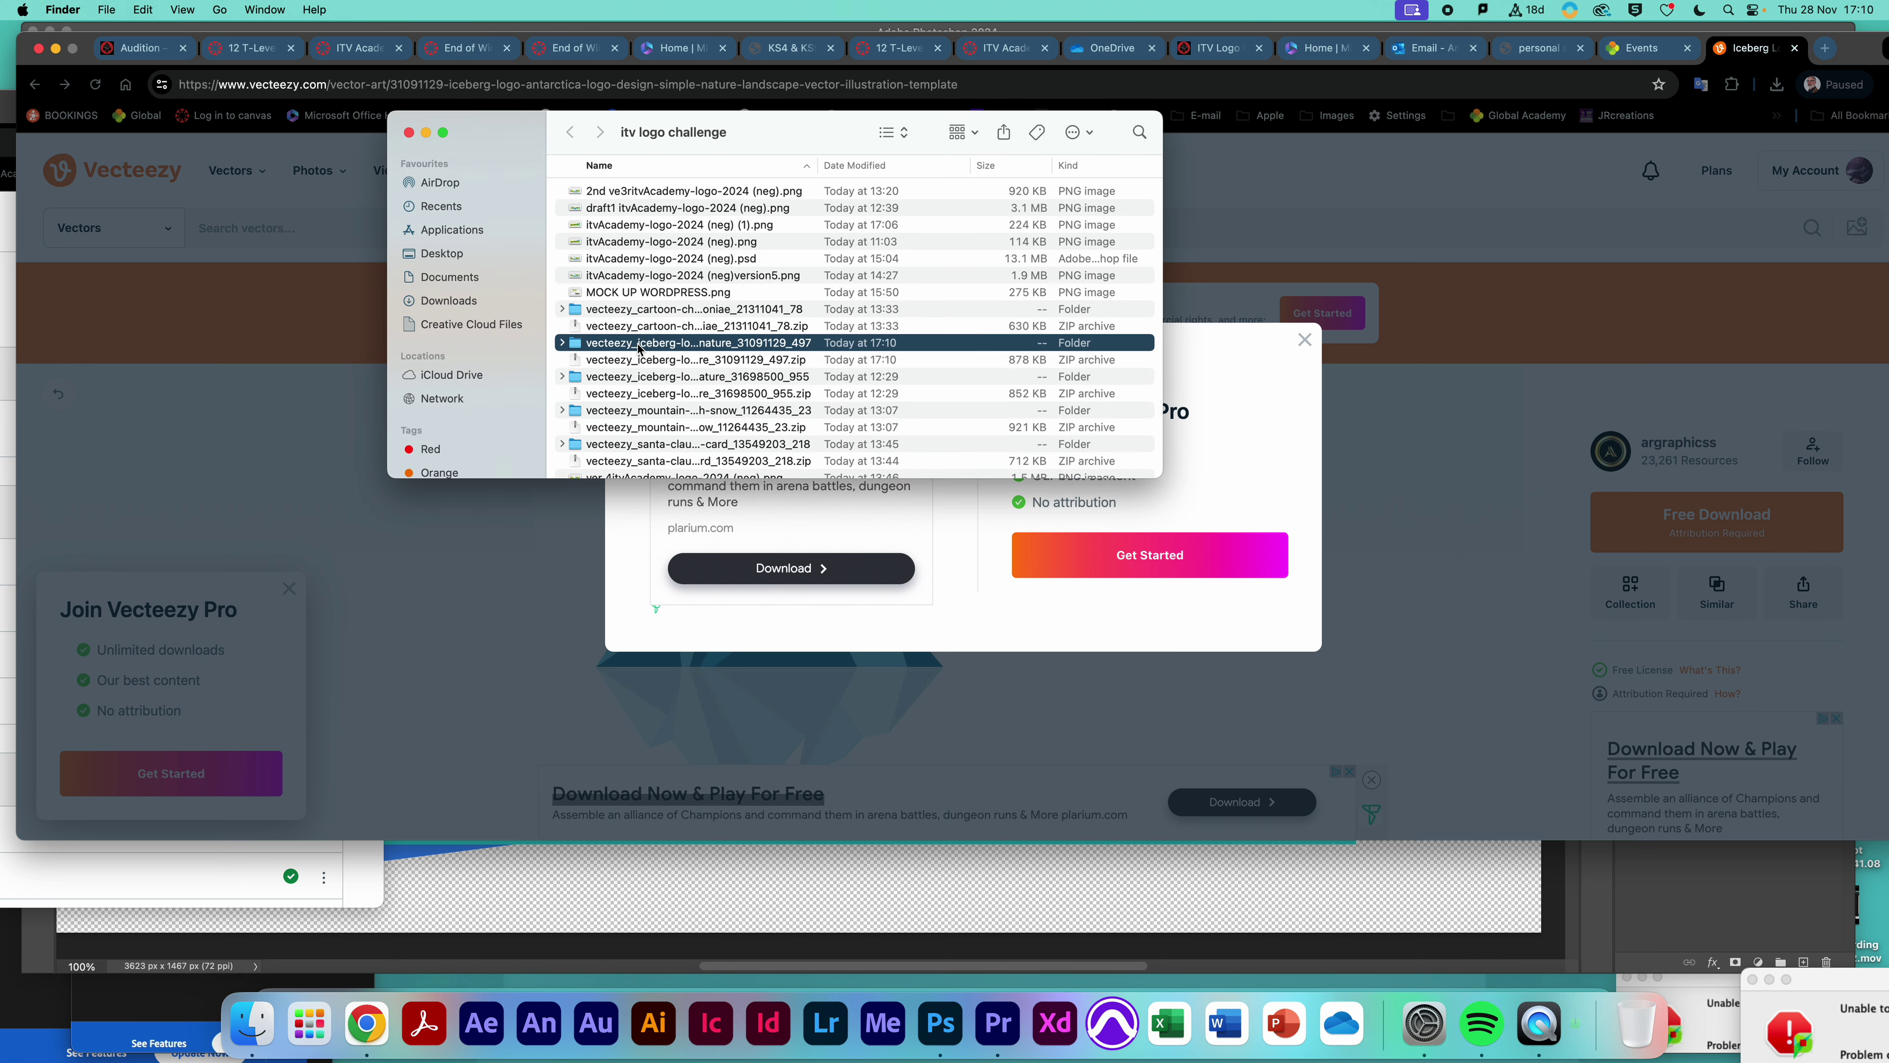
double_click(638, 344)
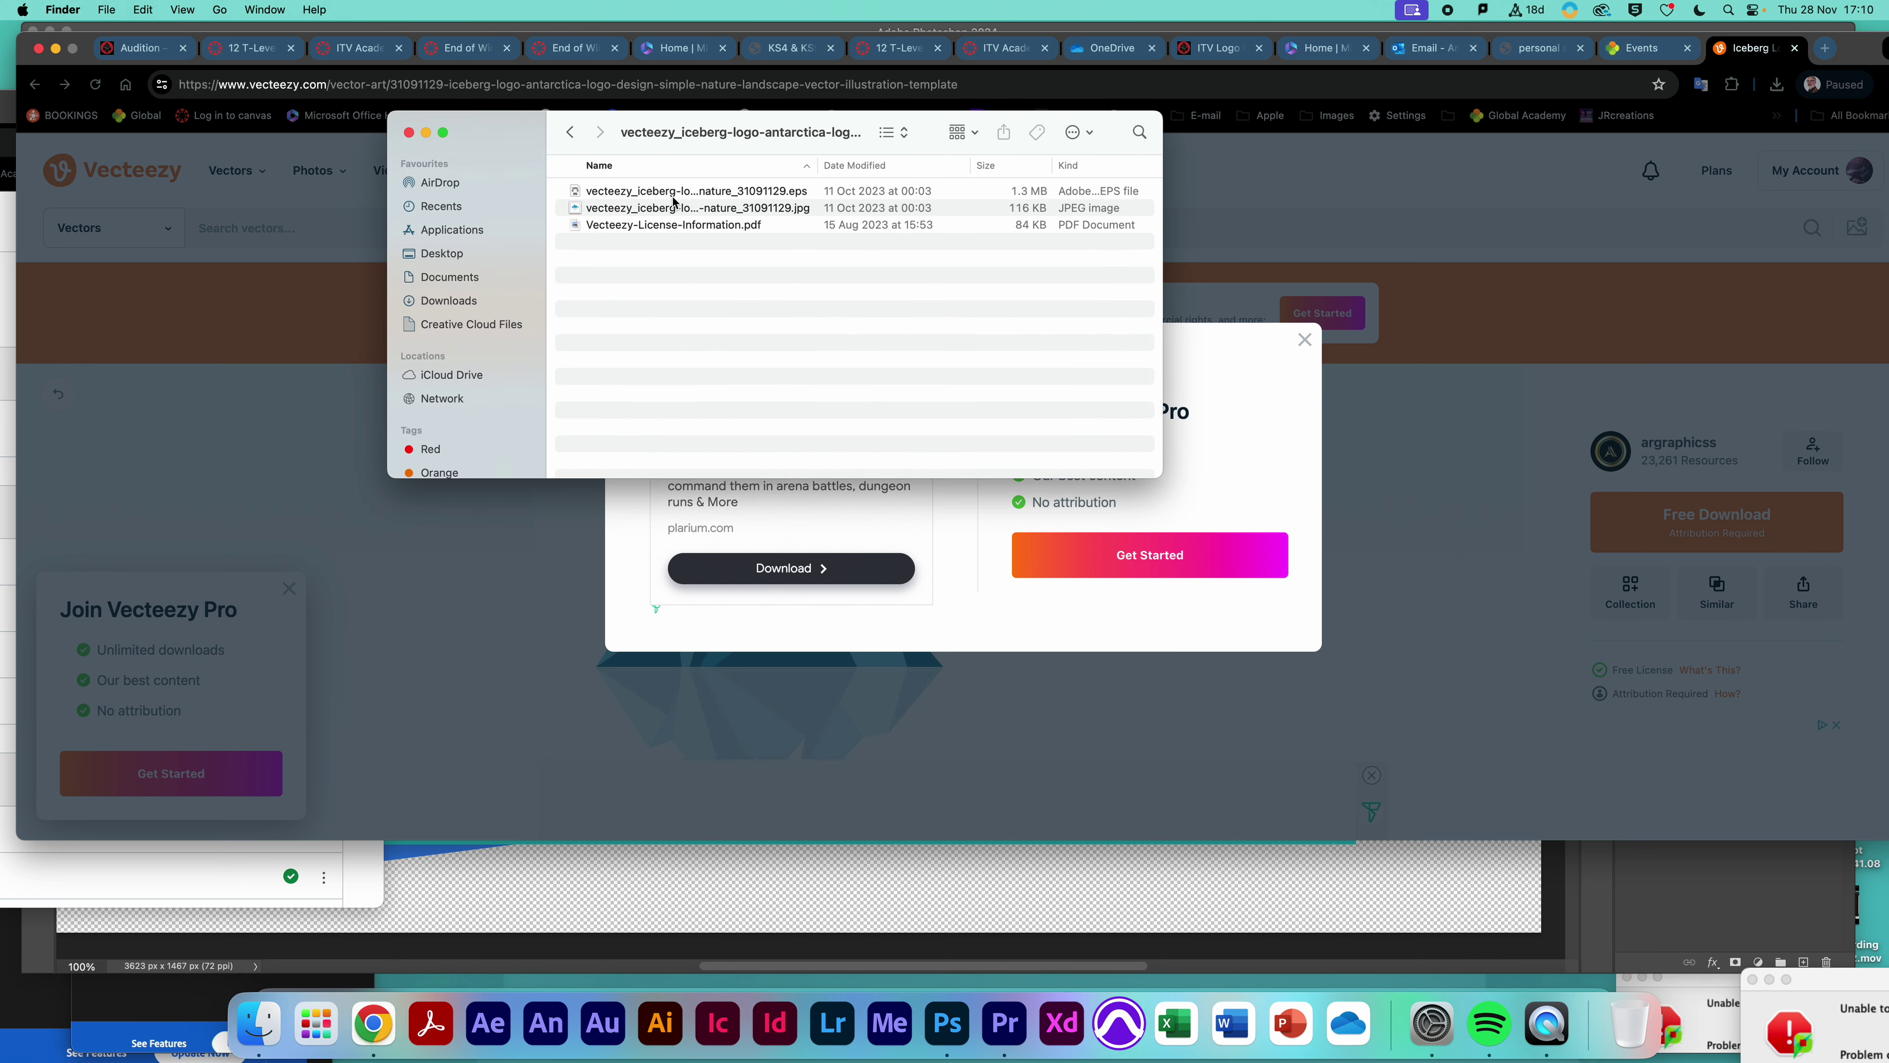
Open the iceberg EPS file in Photoshop, rasterized at 8333 by 8333 pixels and 300 pixels/inch in CMYK Color
click(646, 195)
double_click(634, 195)
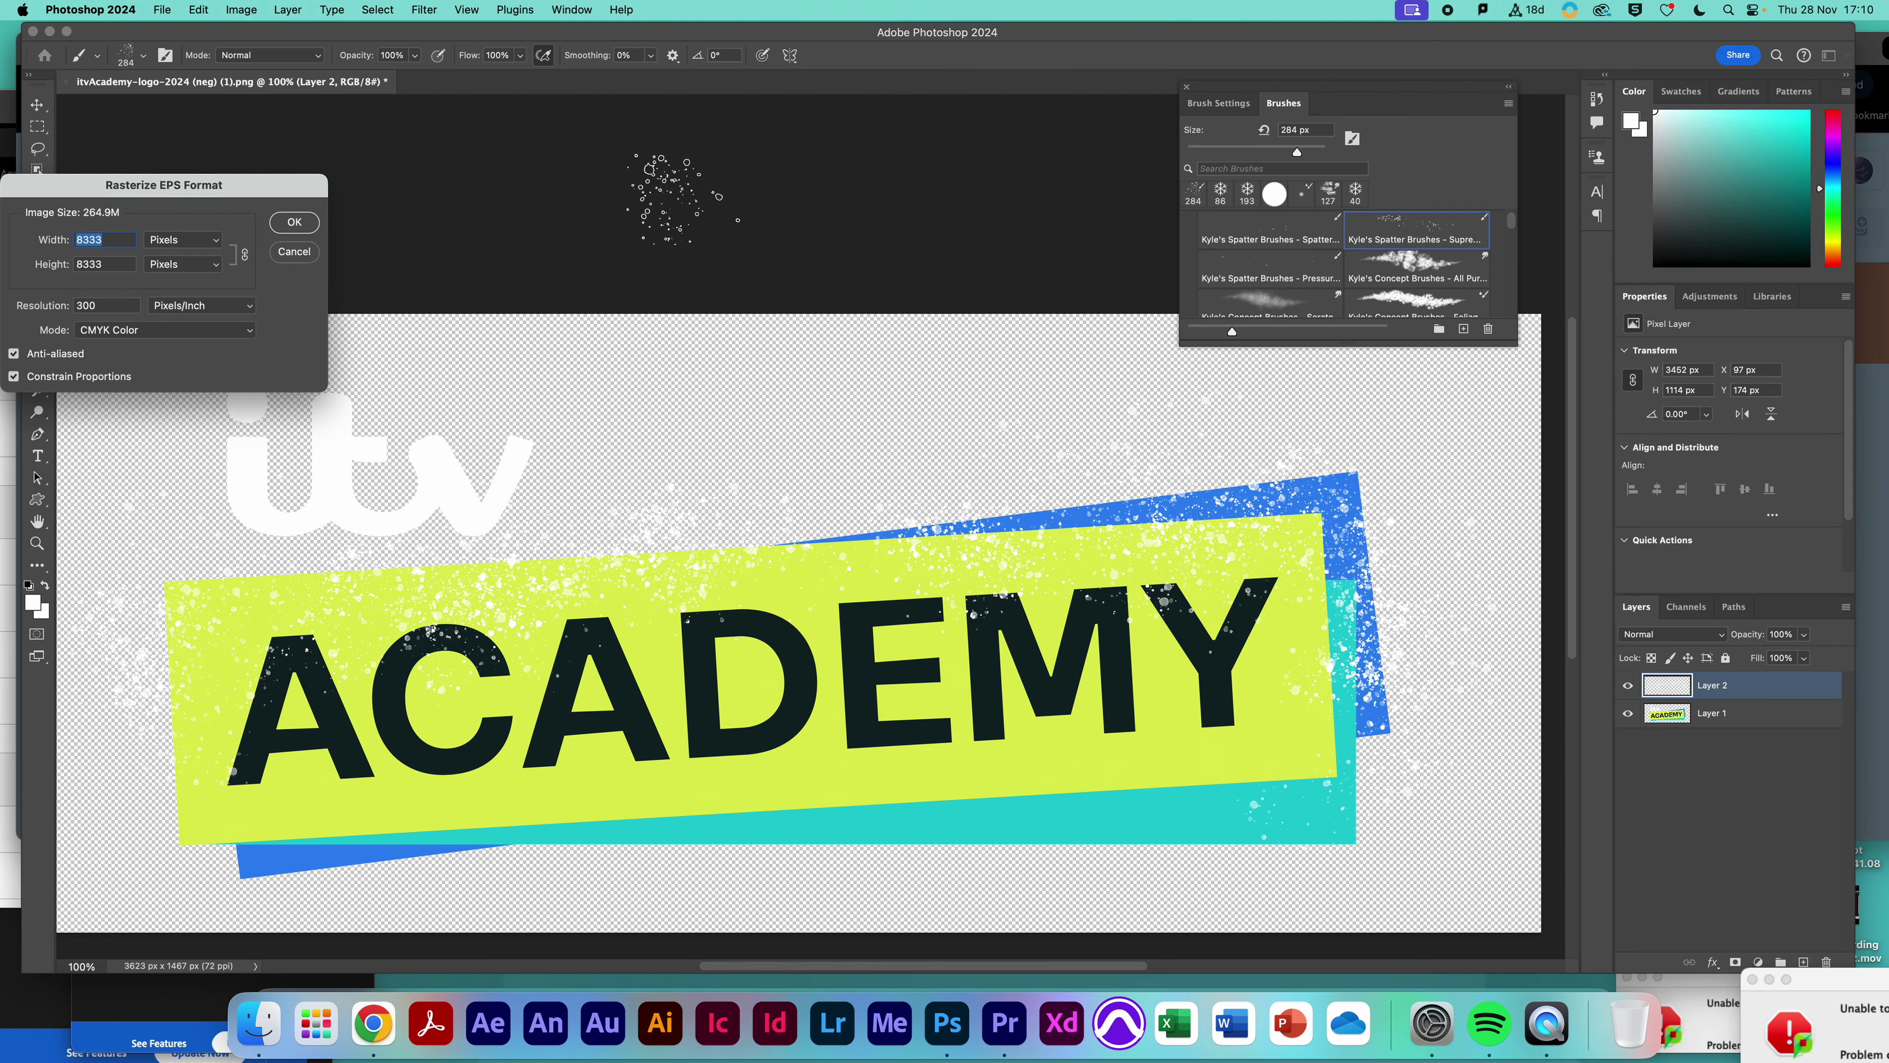
drag(109, 190, 541, 306)
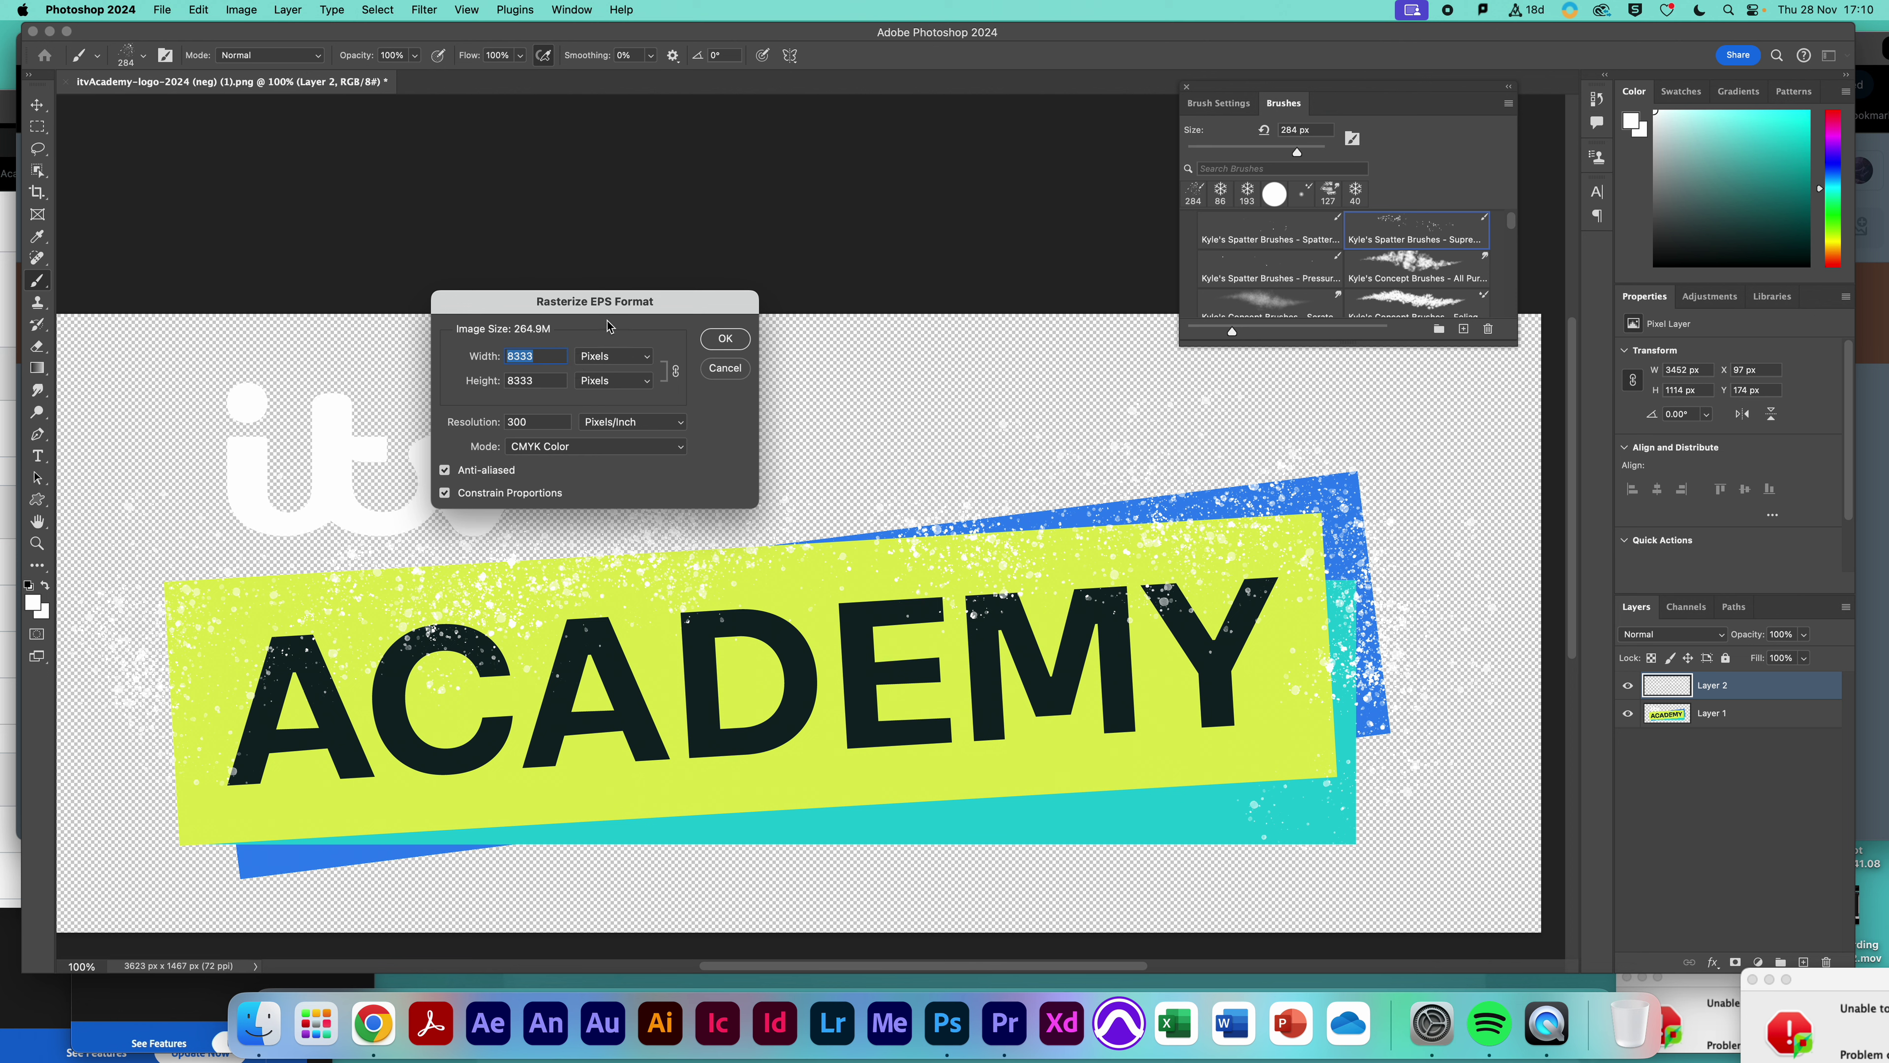
click(726, 341)
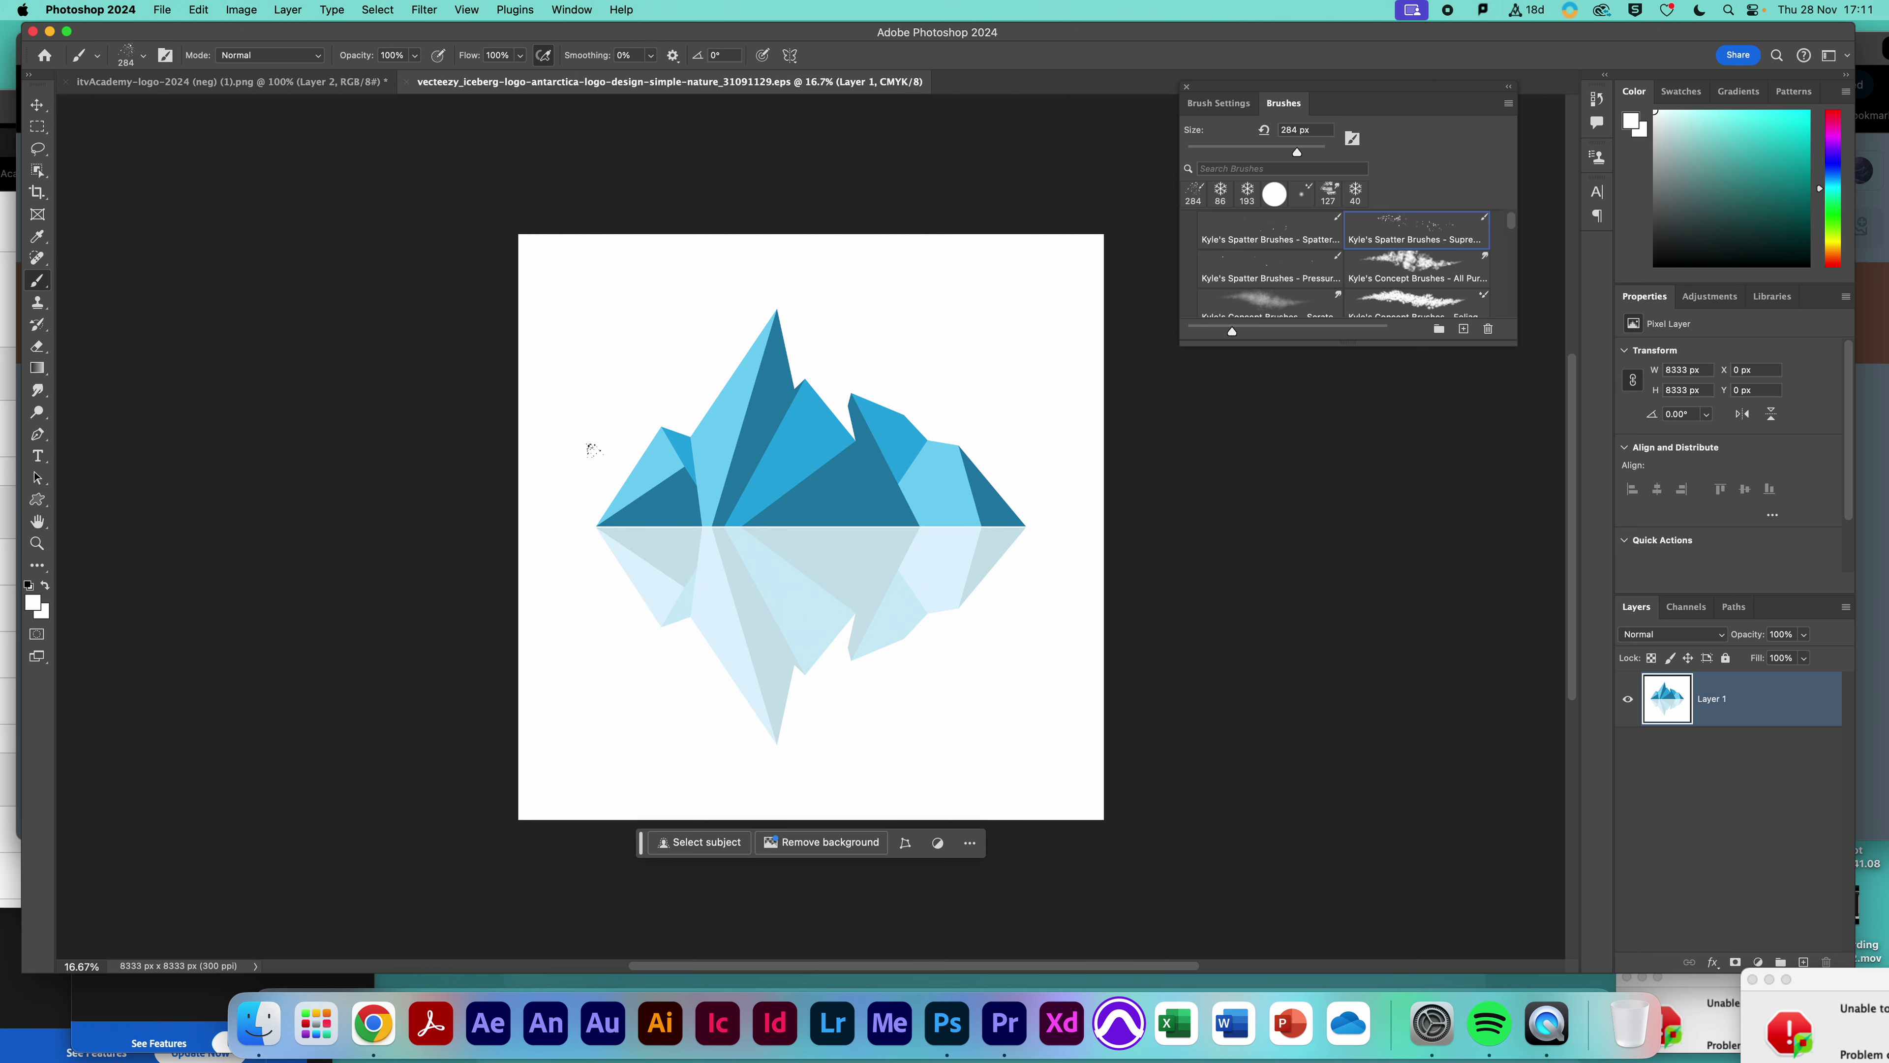
Copy the entire iceberg image and paste it as a new layer into the ITV Academy logo document
key(super+a)
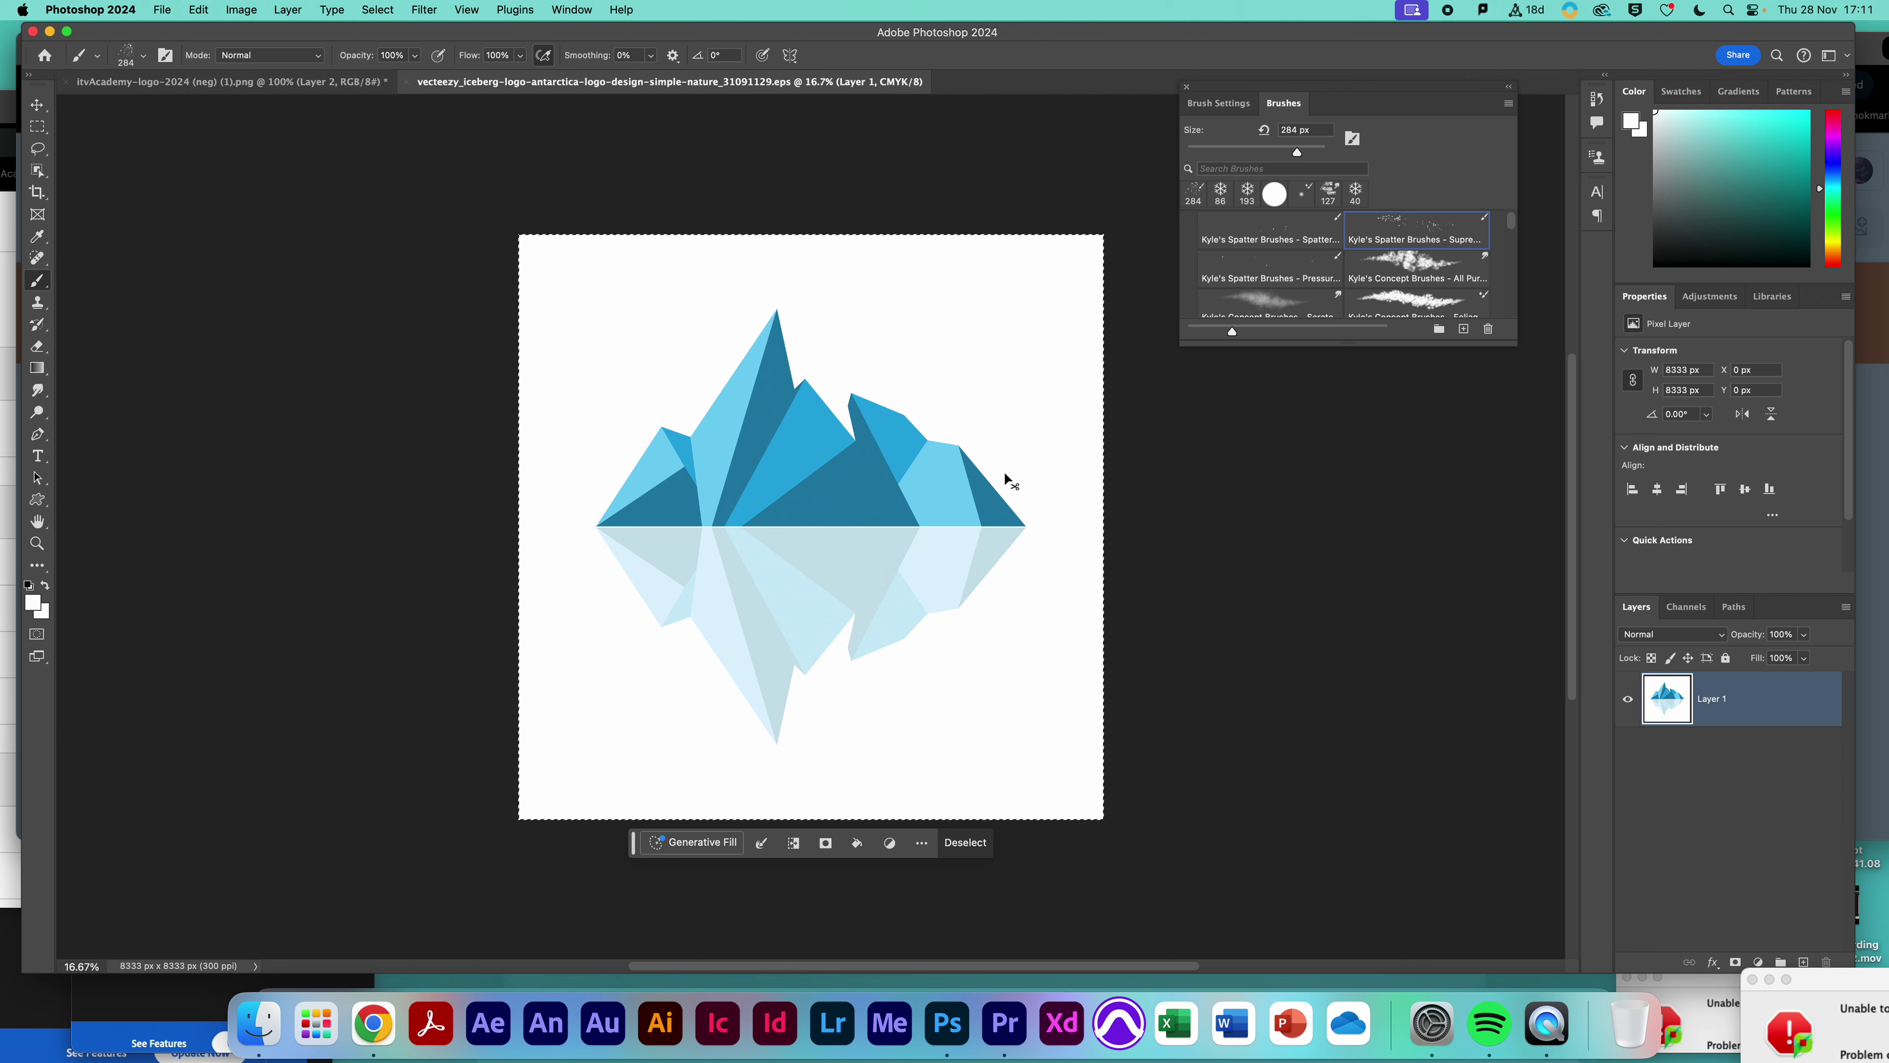
click(277, 91)
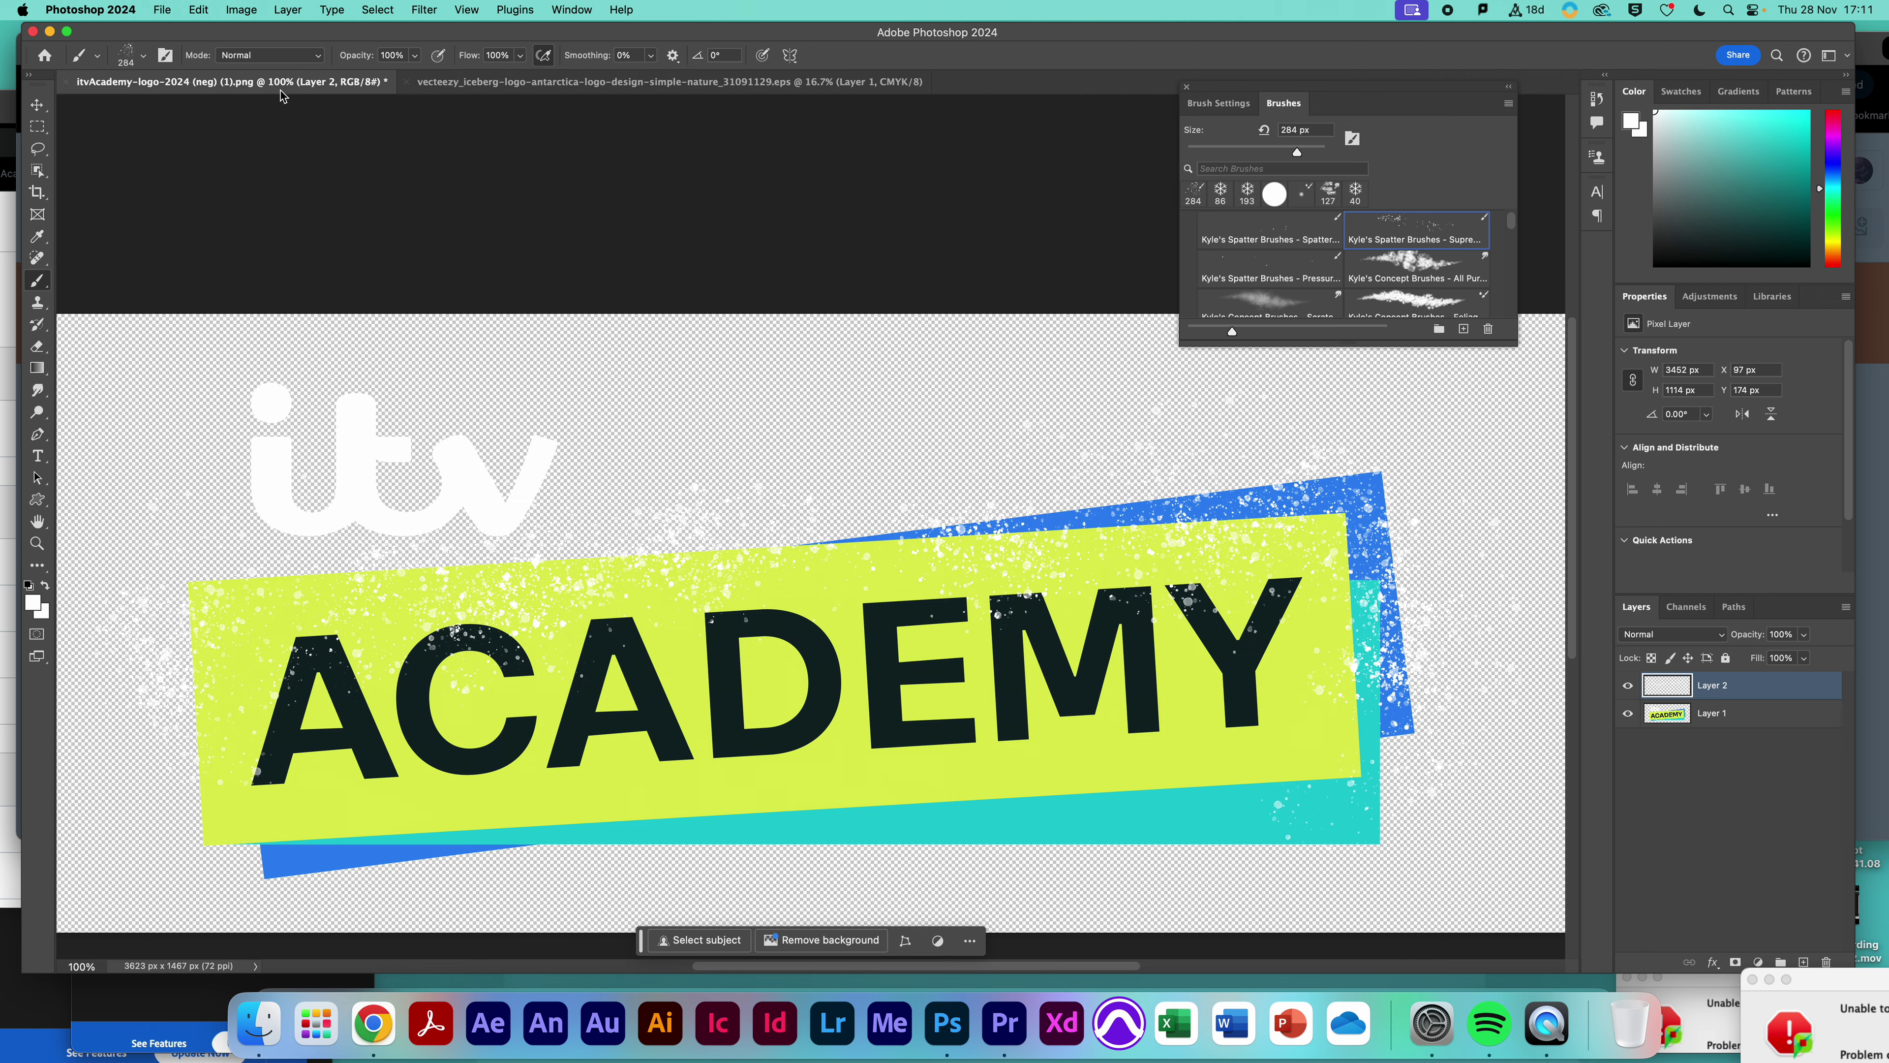
key(super+v)
key(alt+BackSpace)
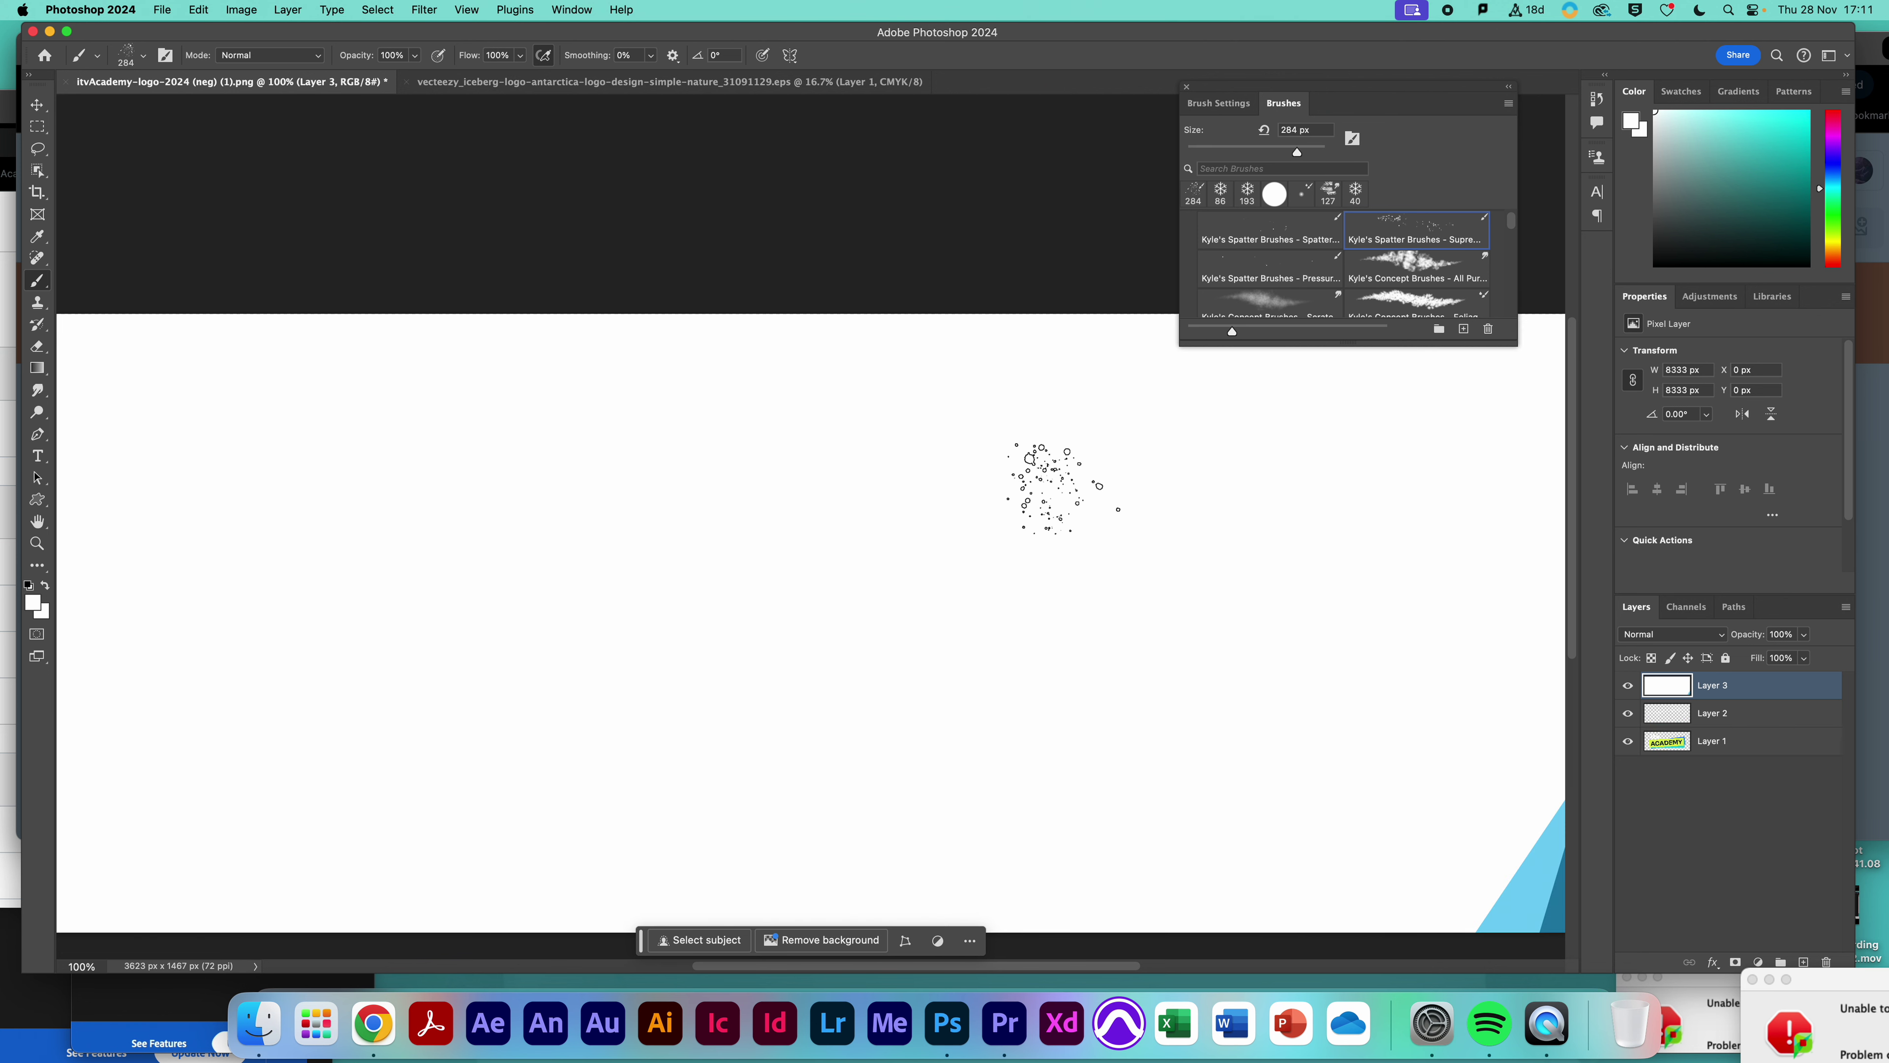
Reposition the pasted iceberg layer over the logo and scale it proportionally to about 60%
click(37, 105)
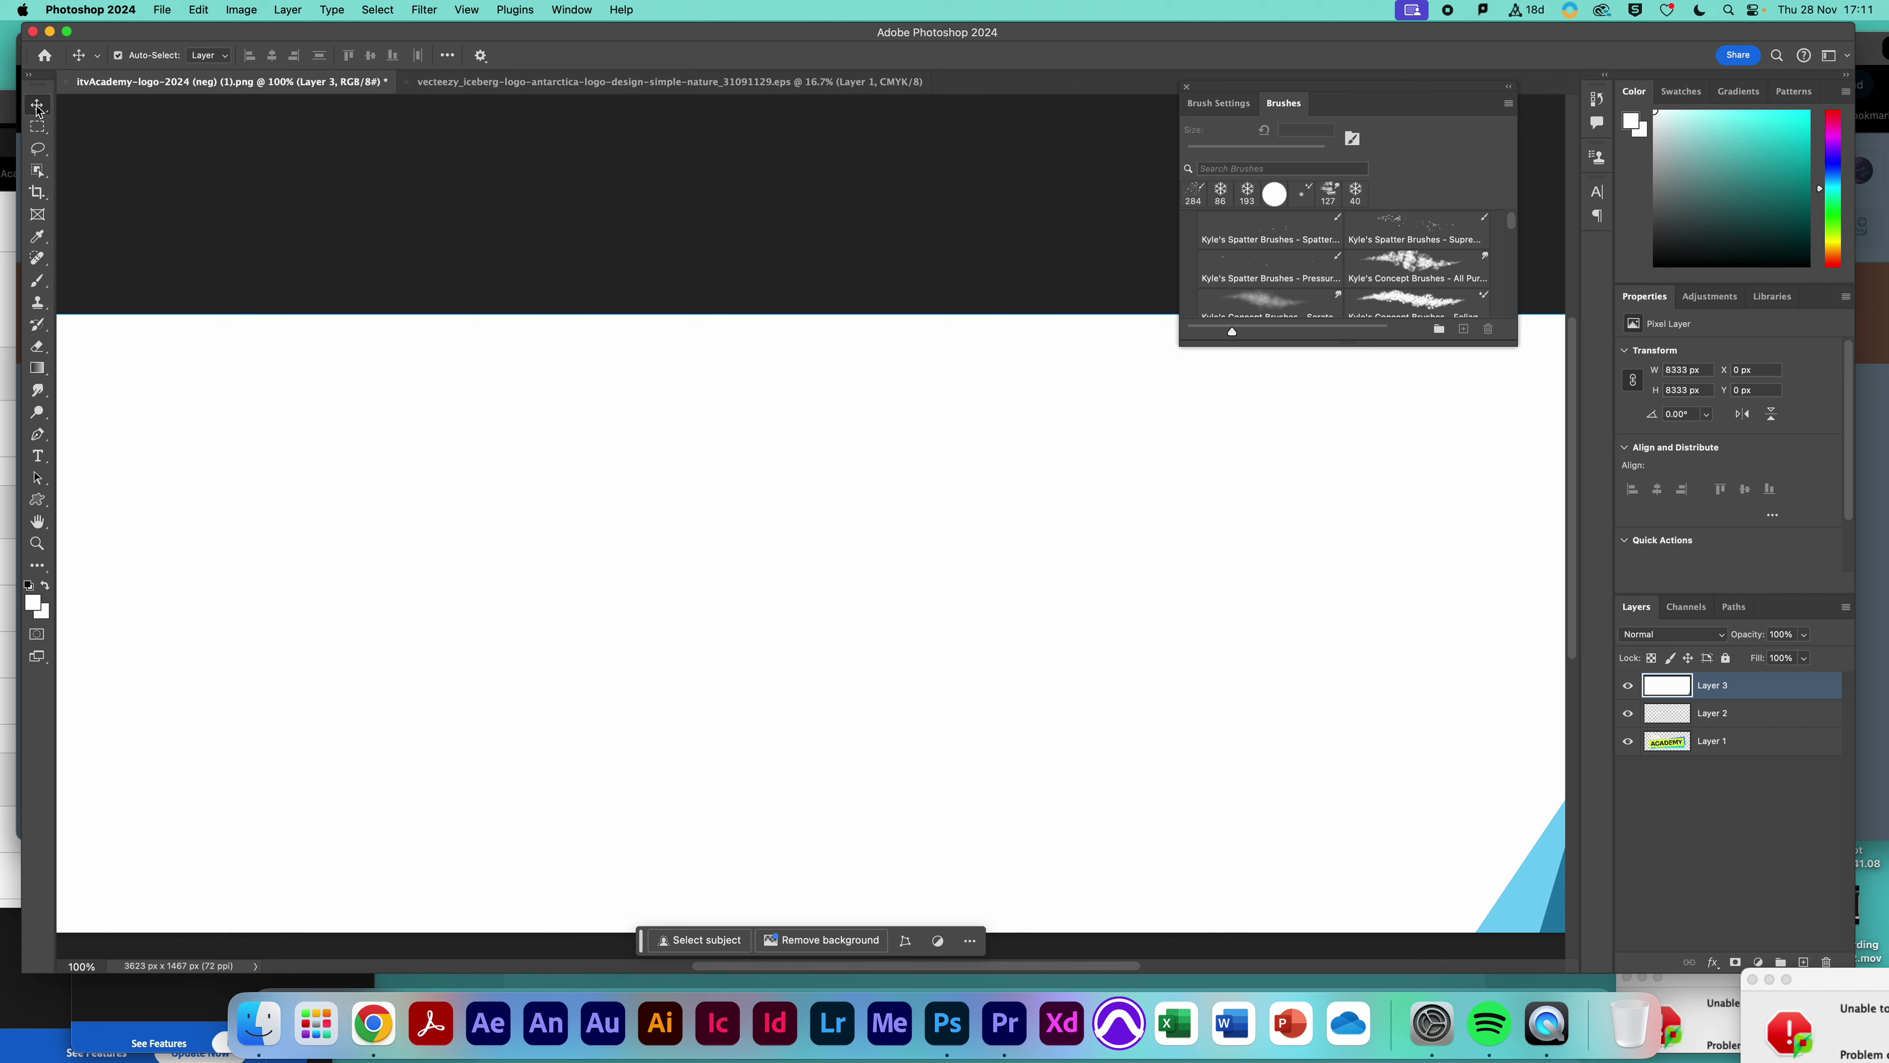
drag(859, 771, 1025, 478)
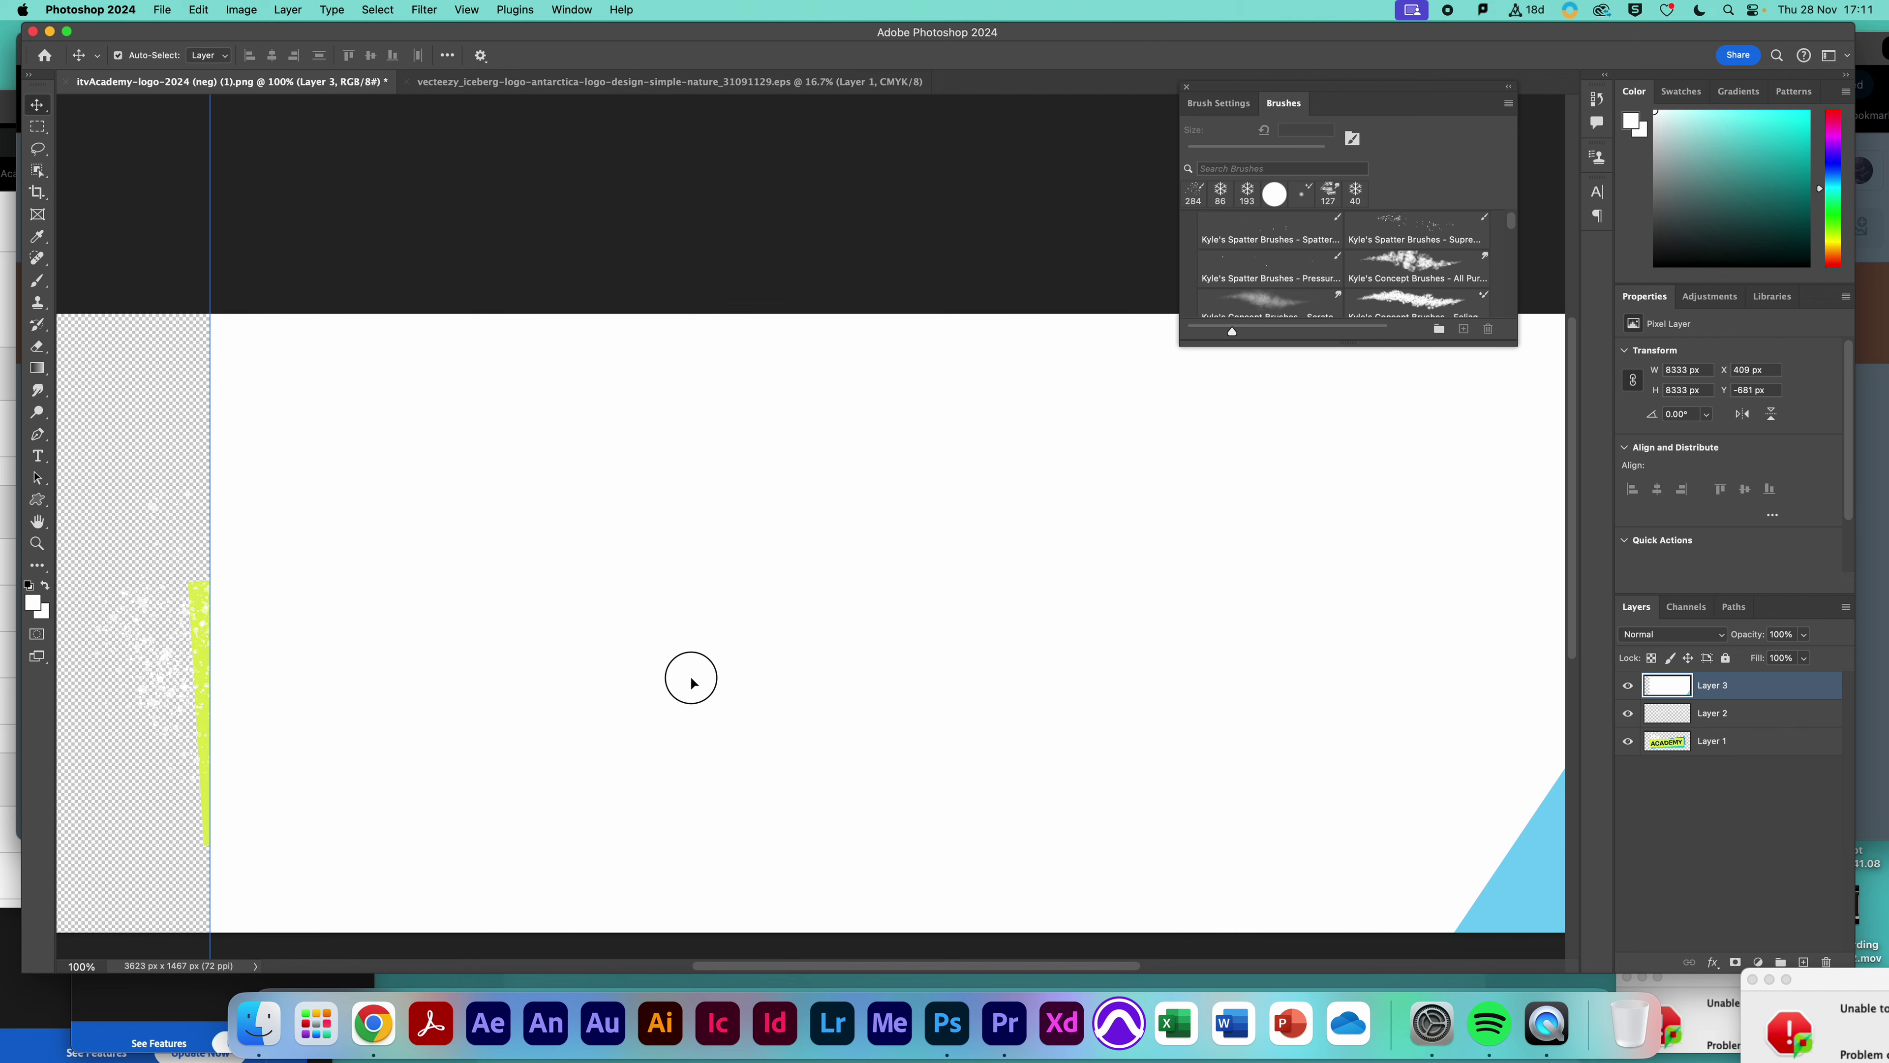
drag(692, 676, 744, 662)
drag(360, 352, 709, 697)
drag(945, 777, 498, 400)
drag(207, 276, 487, 312)
drag(382, 408, 482, 421)
drag(178, 212, 450, 282)
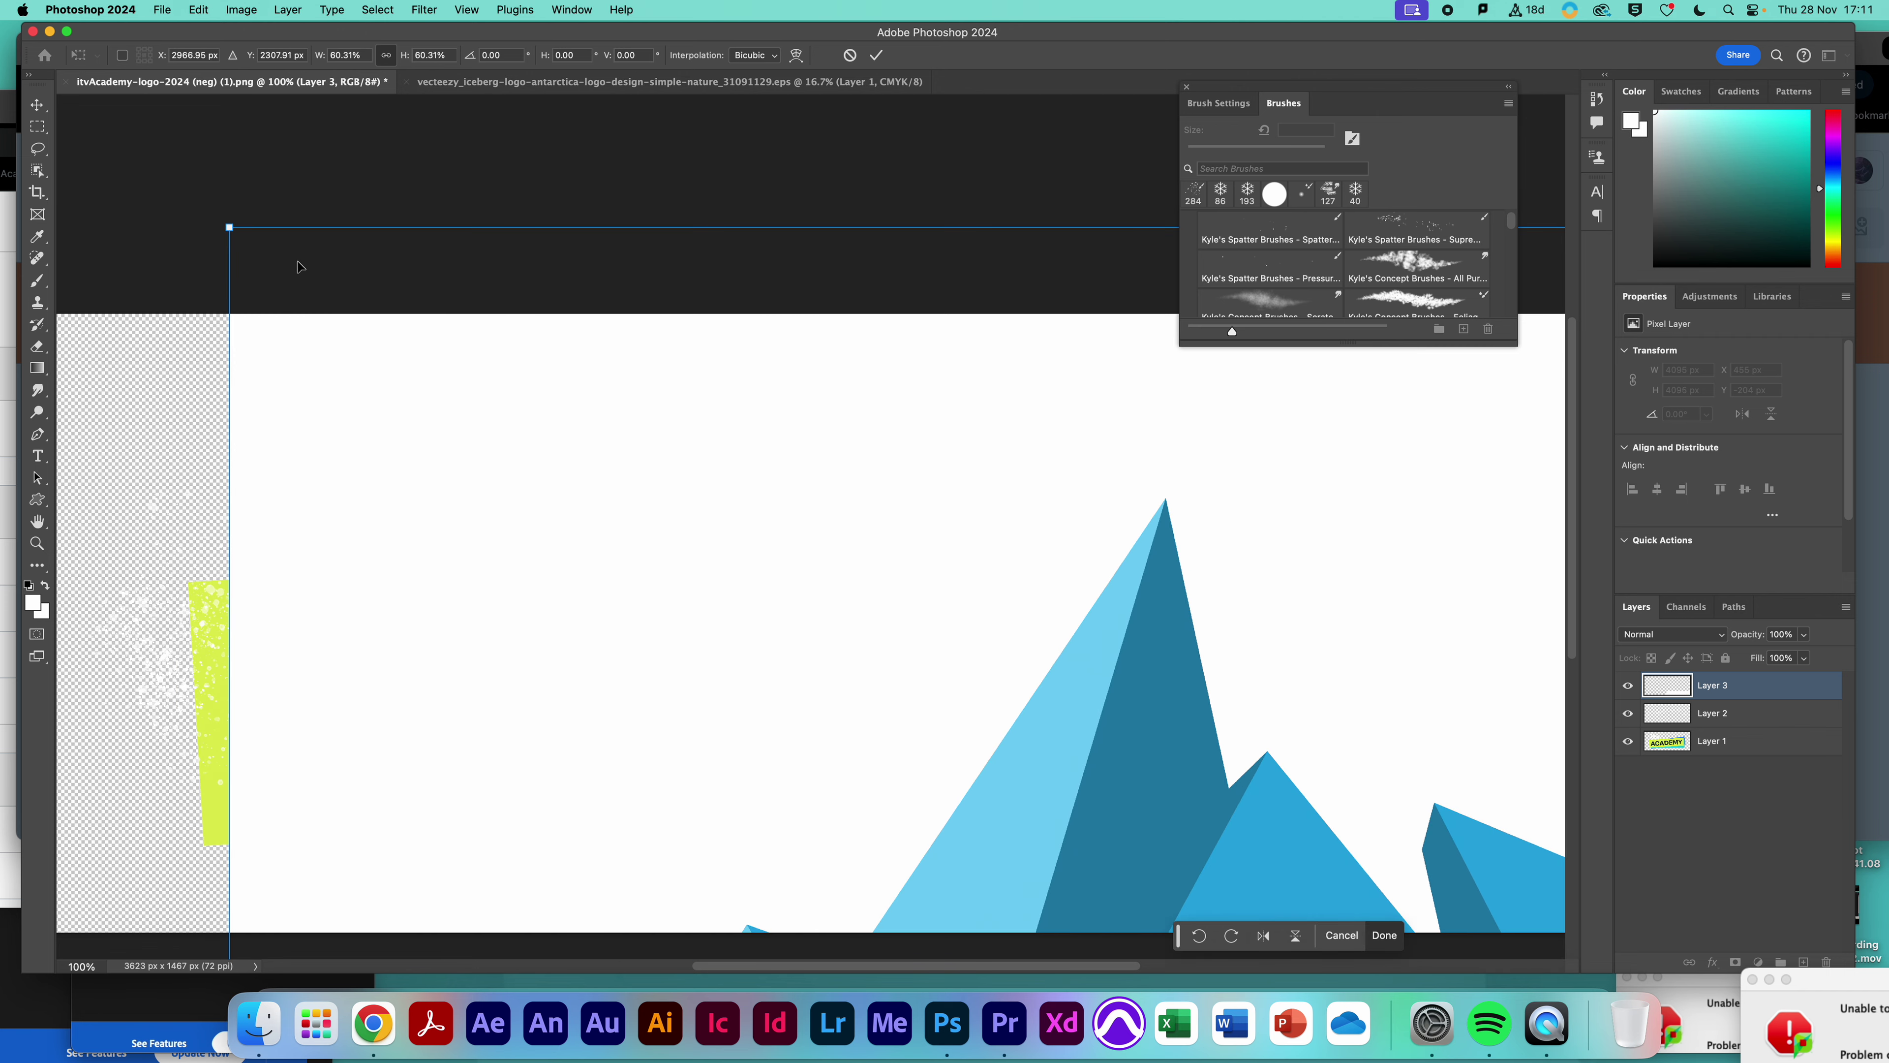
Scale the iceberg layer further to about 25.6% of its original size and position it over the middle of the logo
drag(230, 227, 839, 569)
drag(414, 317, 357, 224)
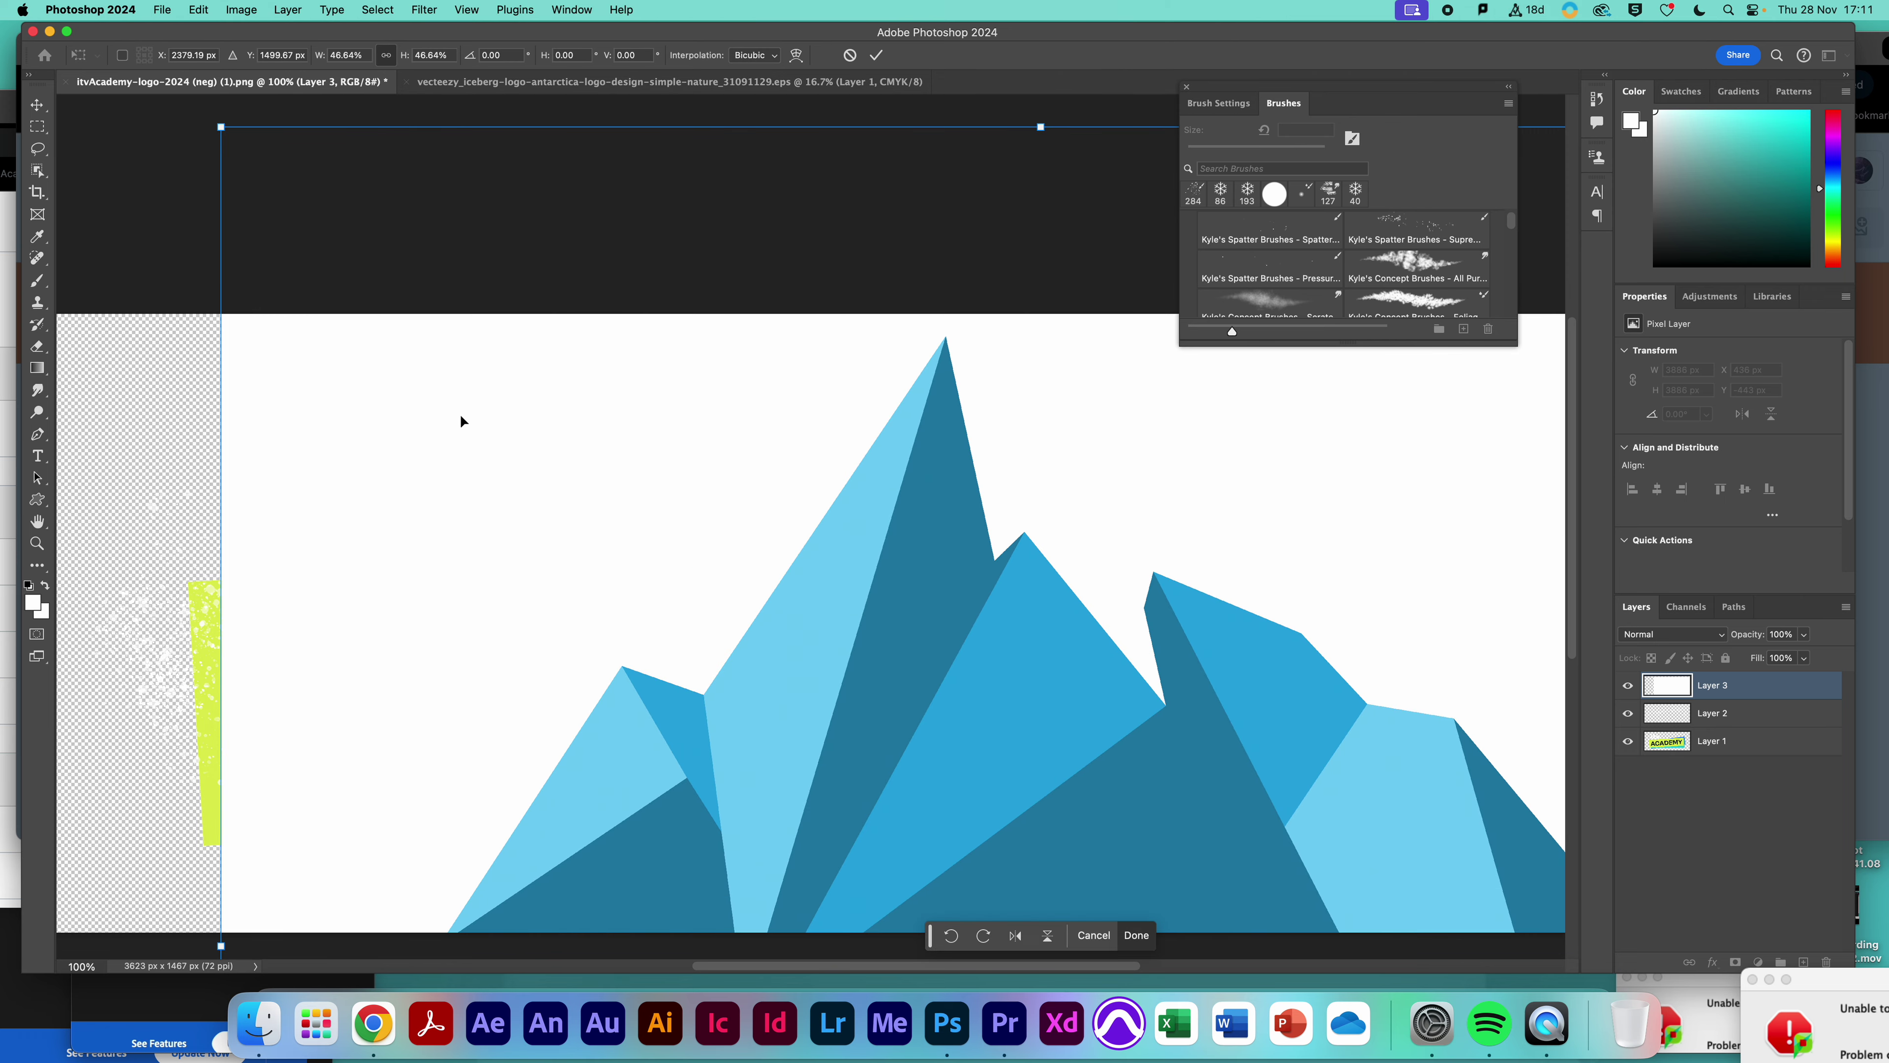
drag(213, 123, 814, 530)
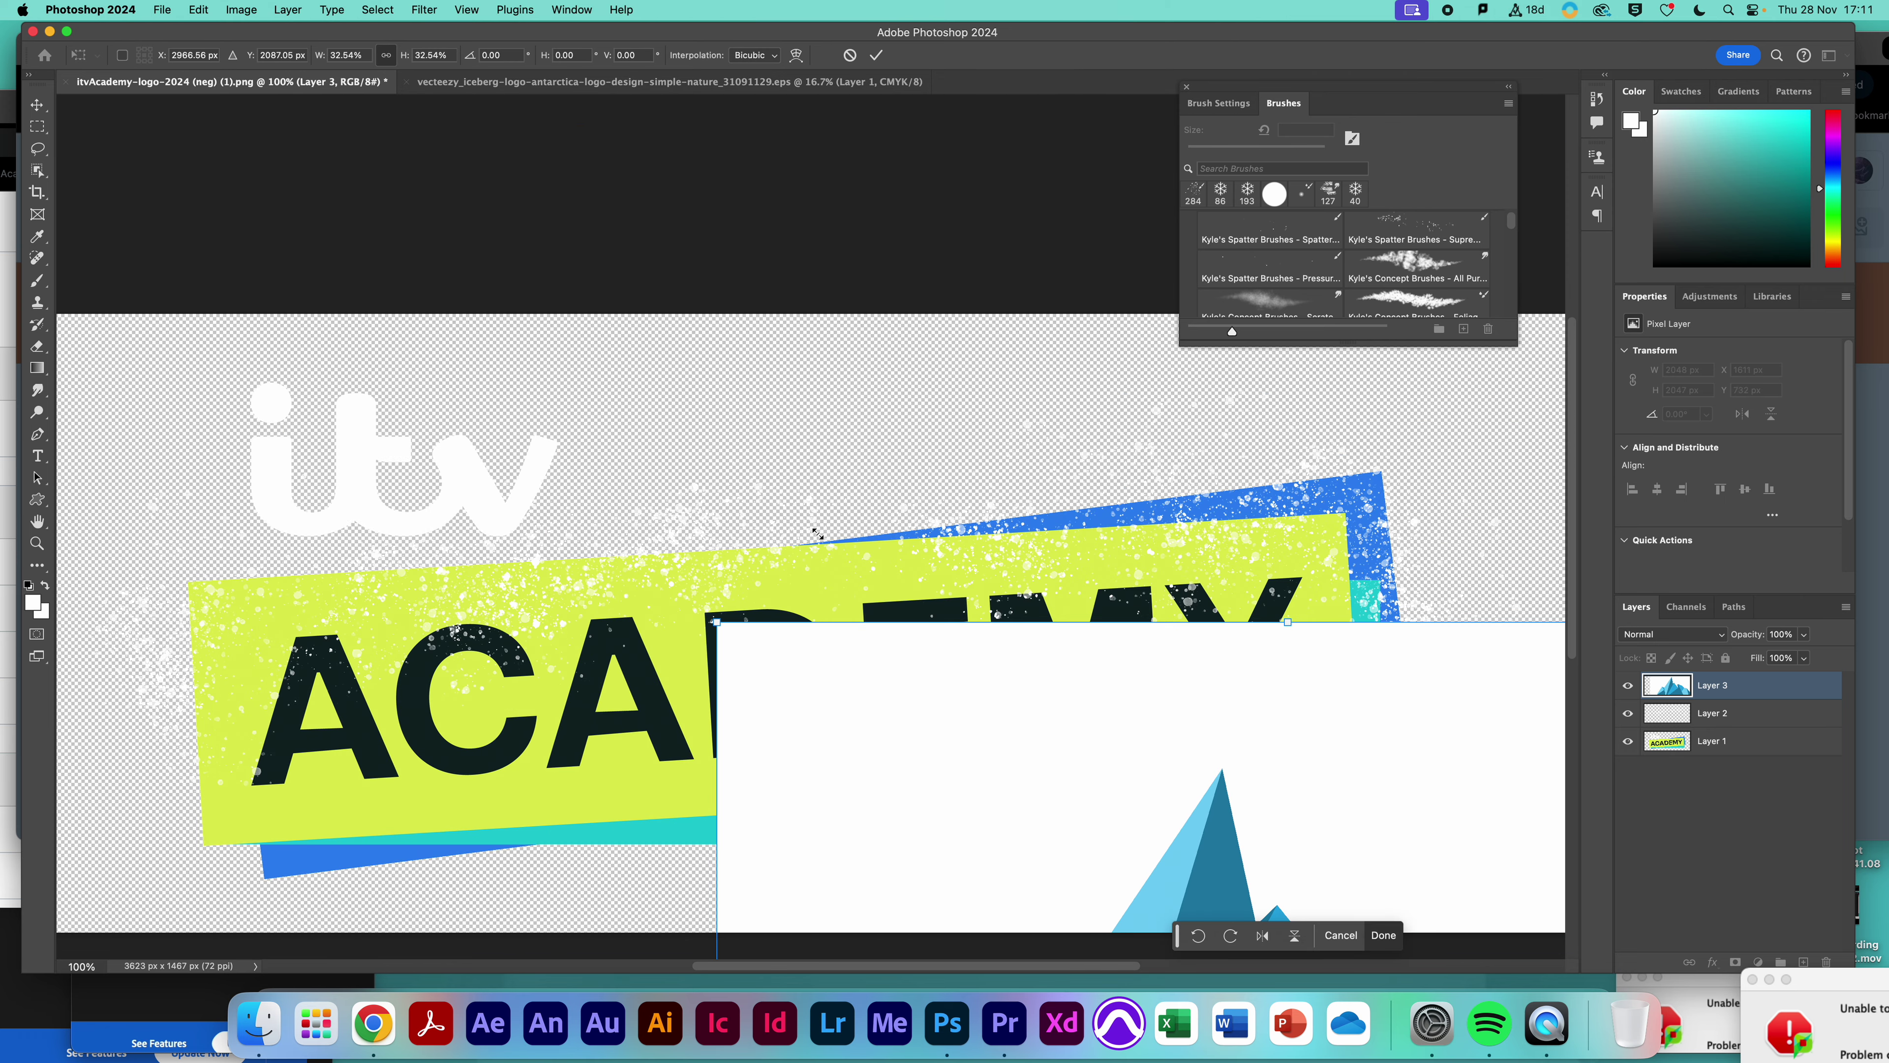
drag(949, 710, 446, 337)
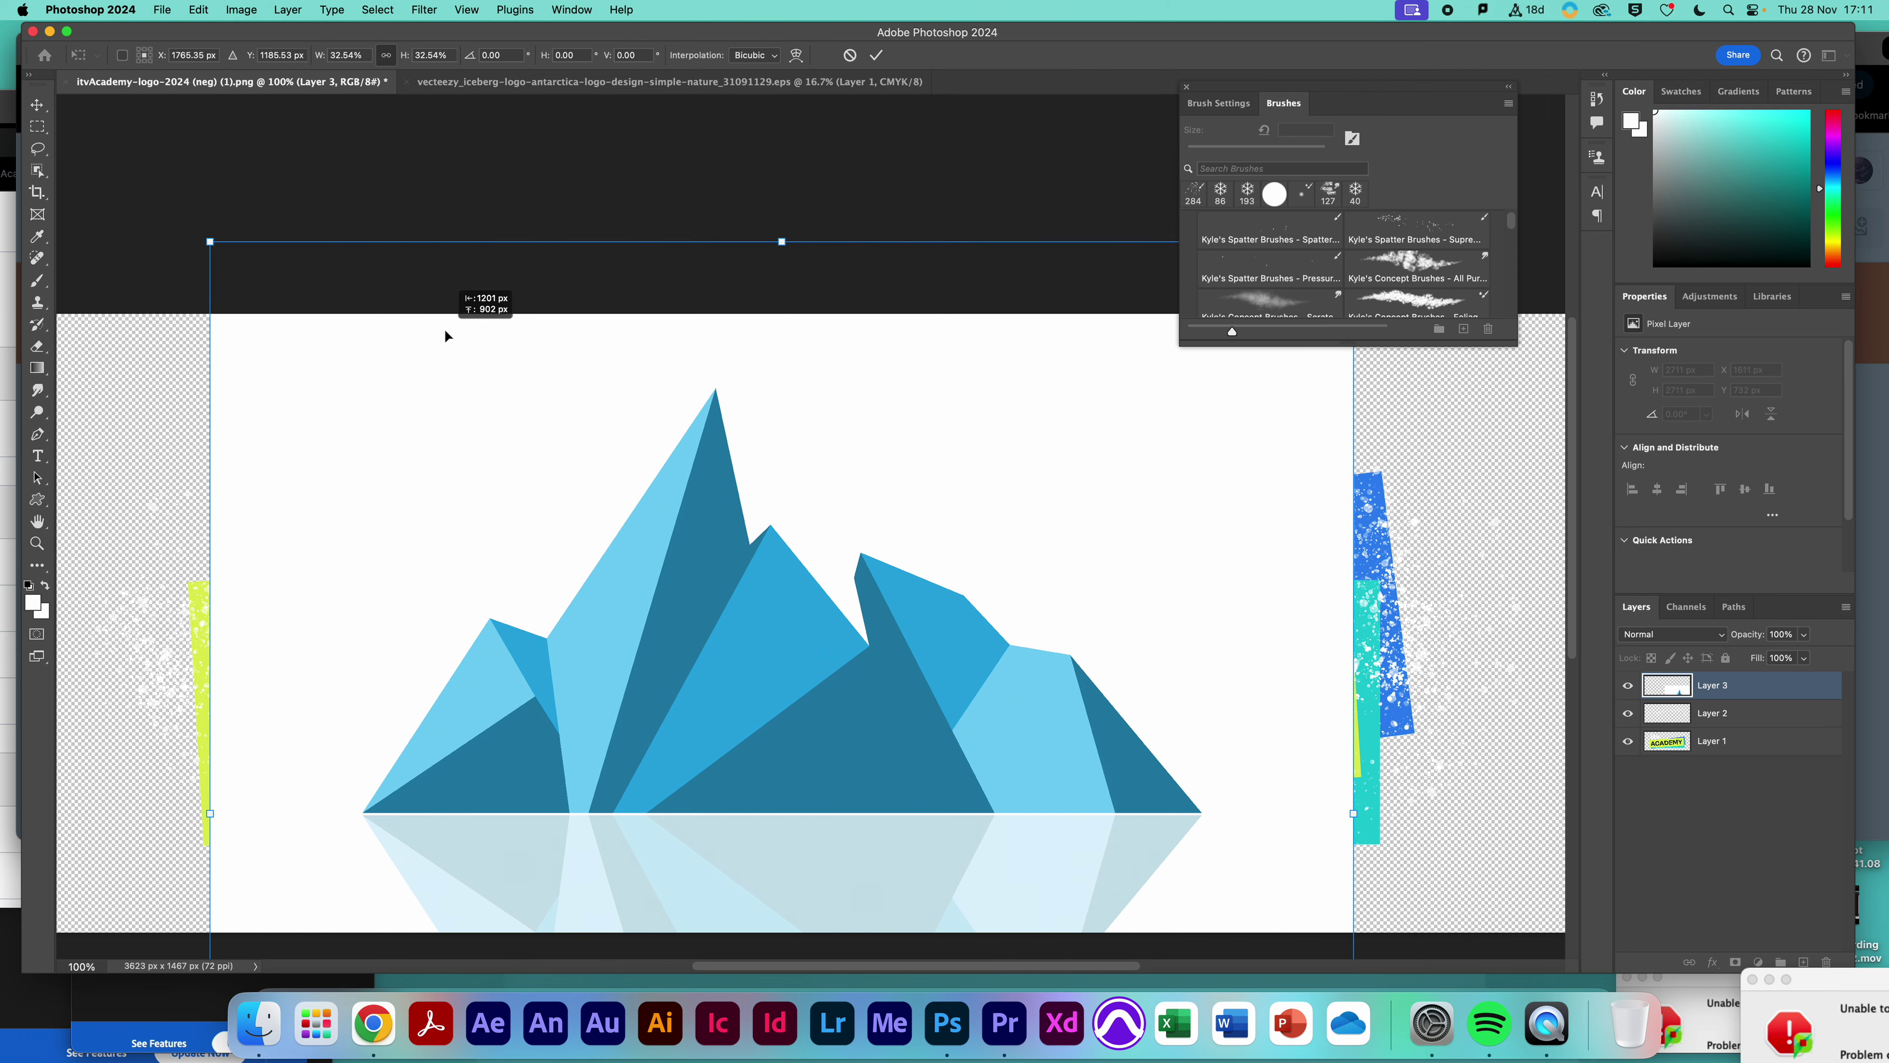
drag(205, 241, 510, 418)
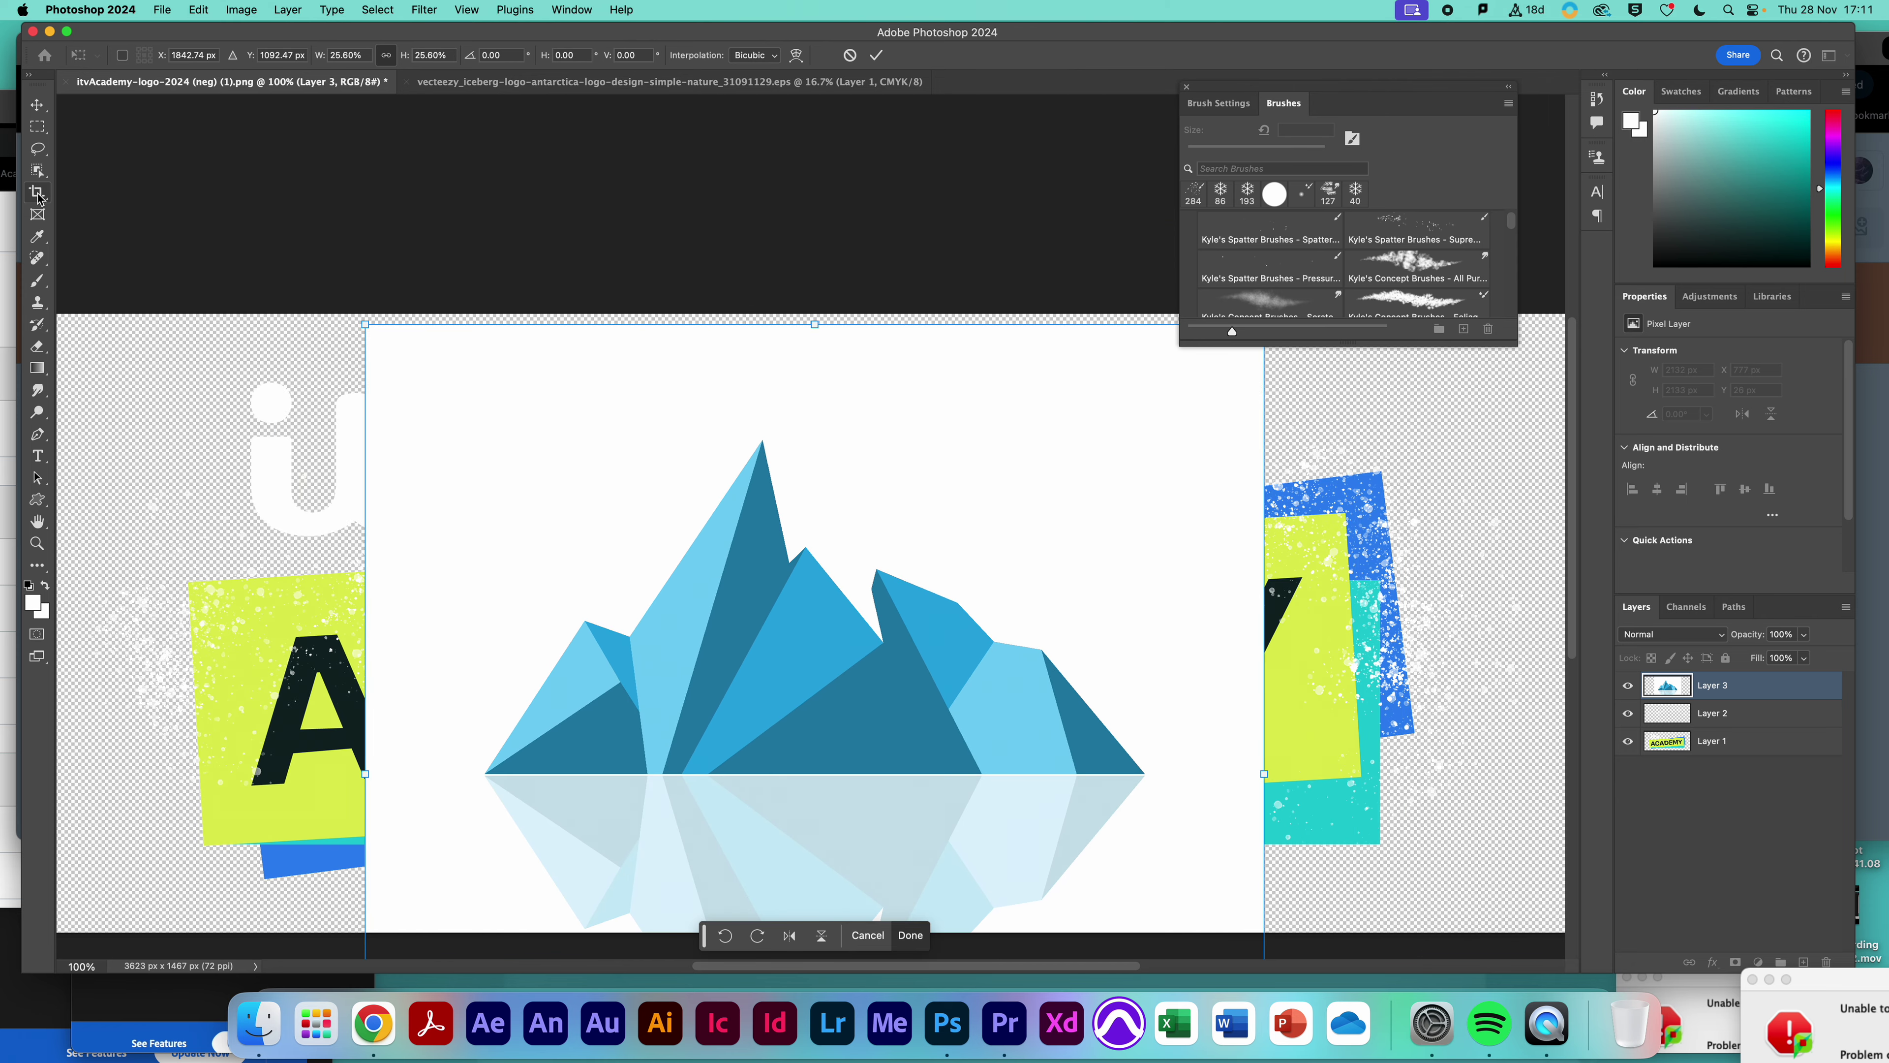
Remove the white background around the iceberg on Layer 3 with the Magic Wand tool, and clear the selection
click(38, 171)
right_click(39, 176)
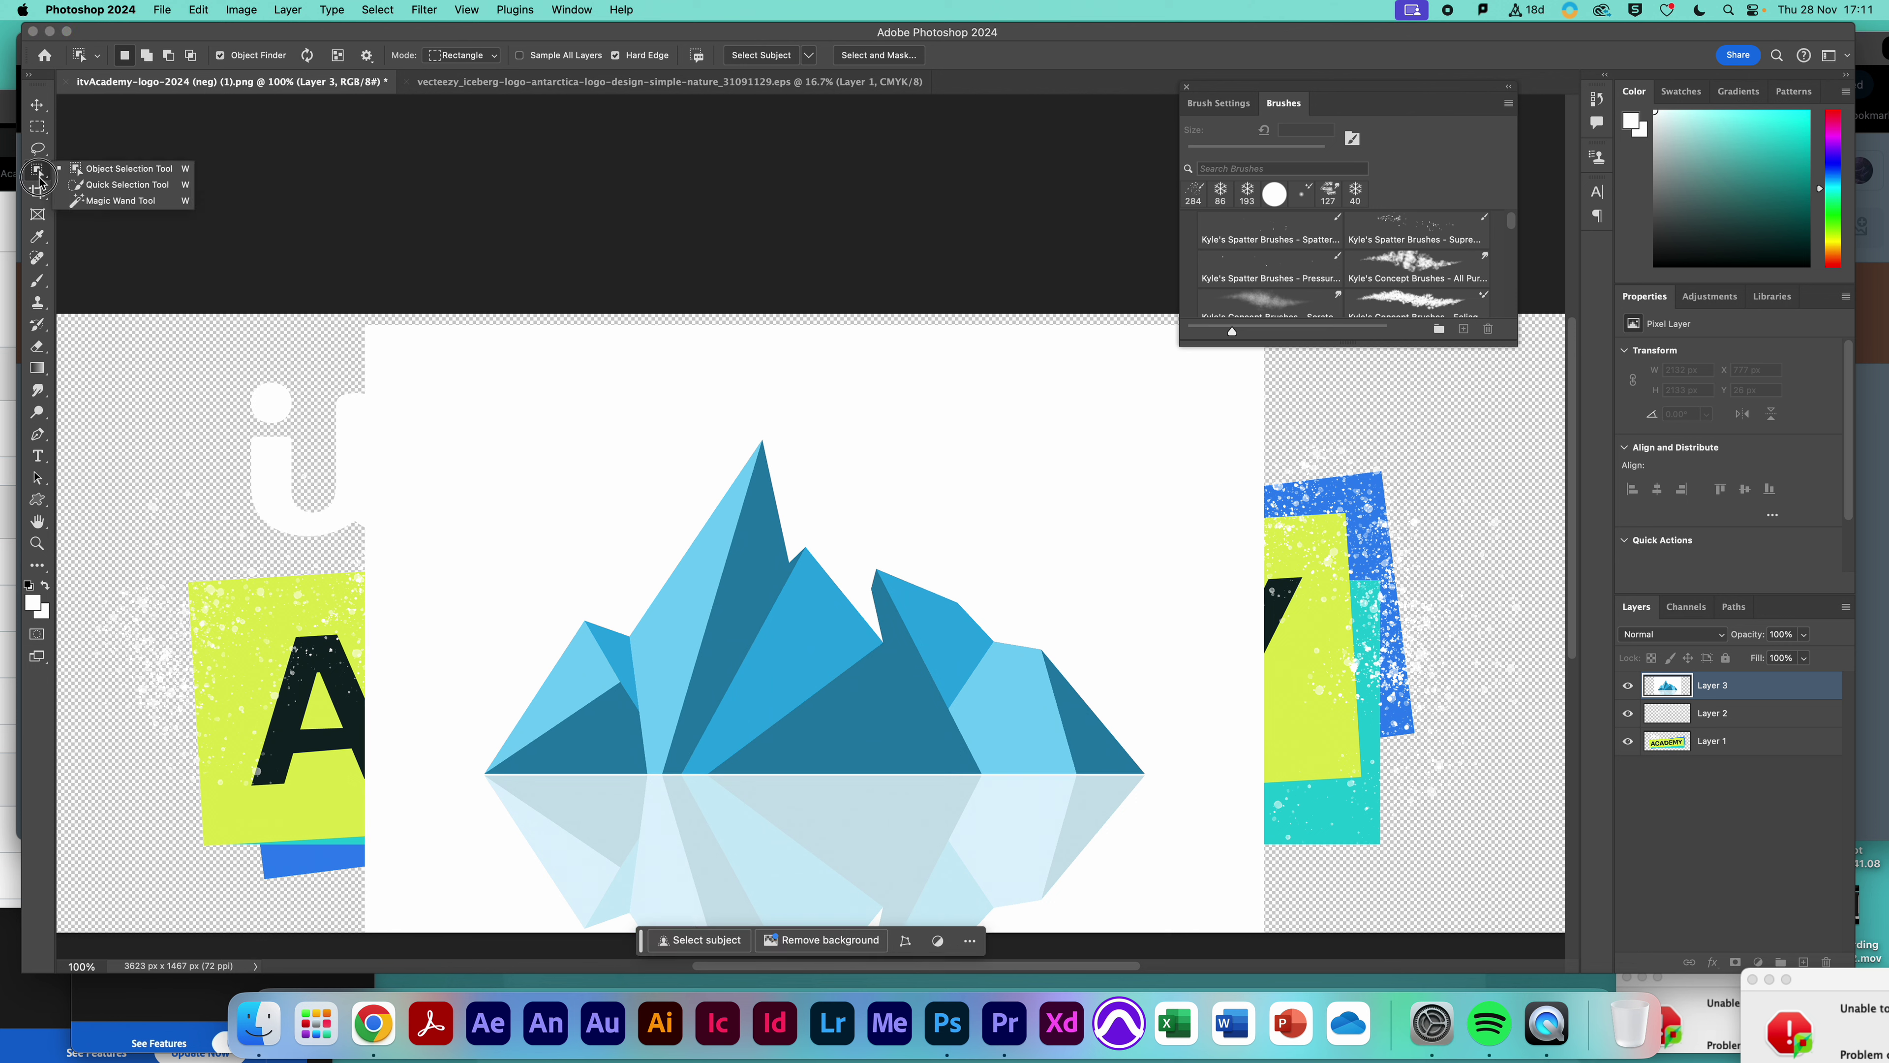
click(112, 200)
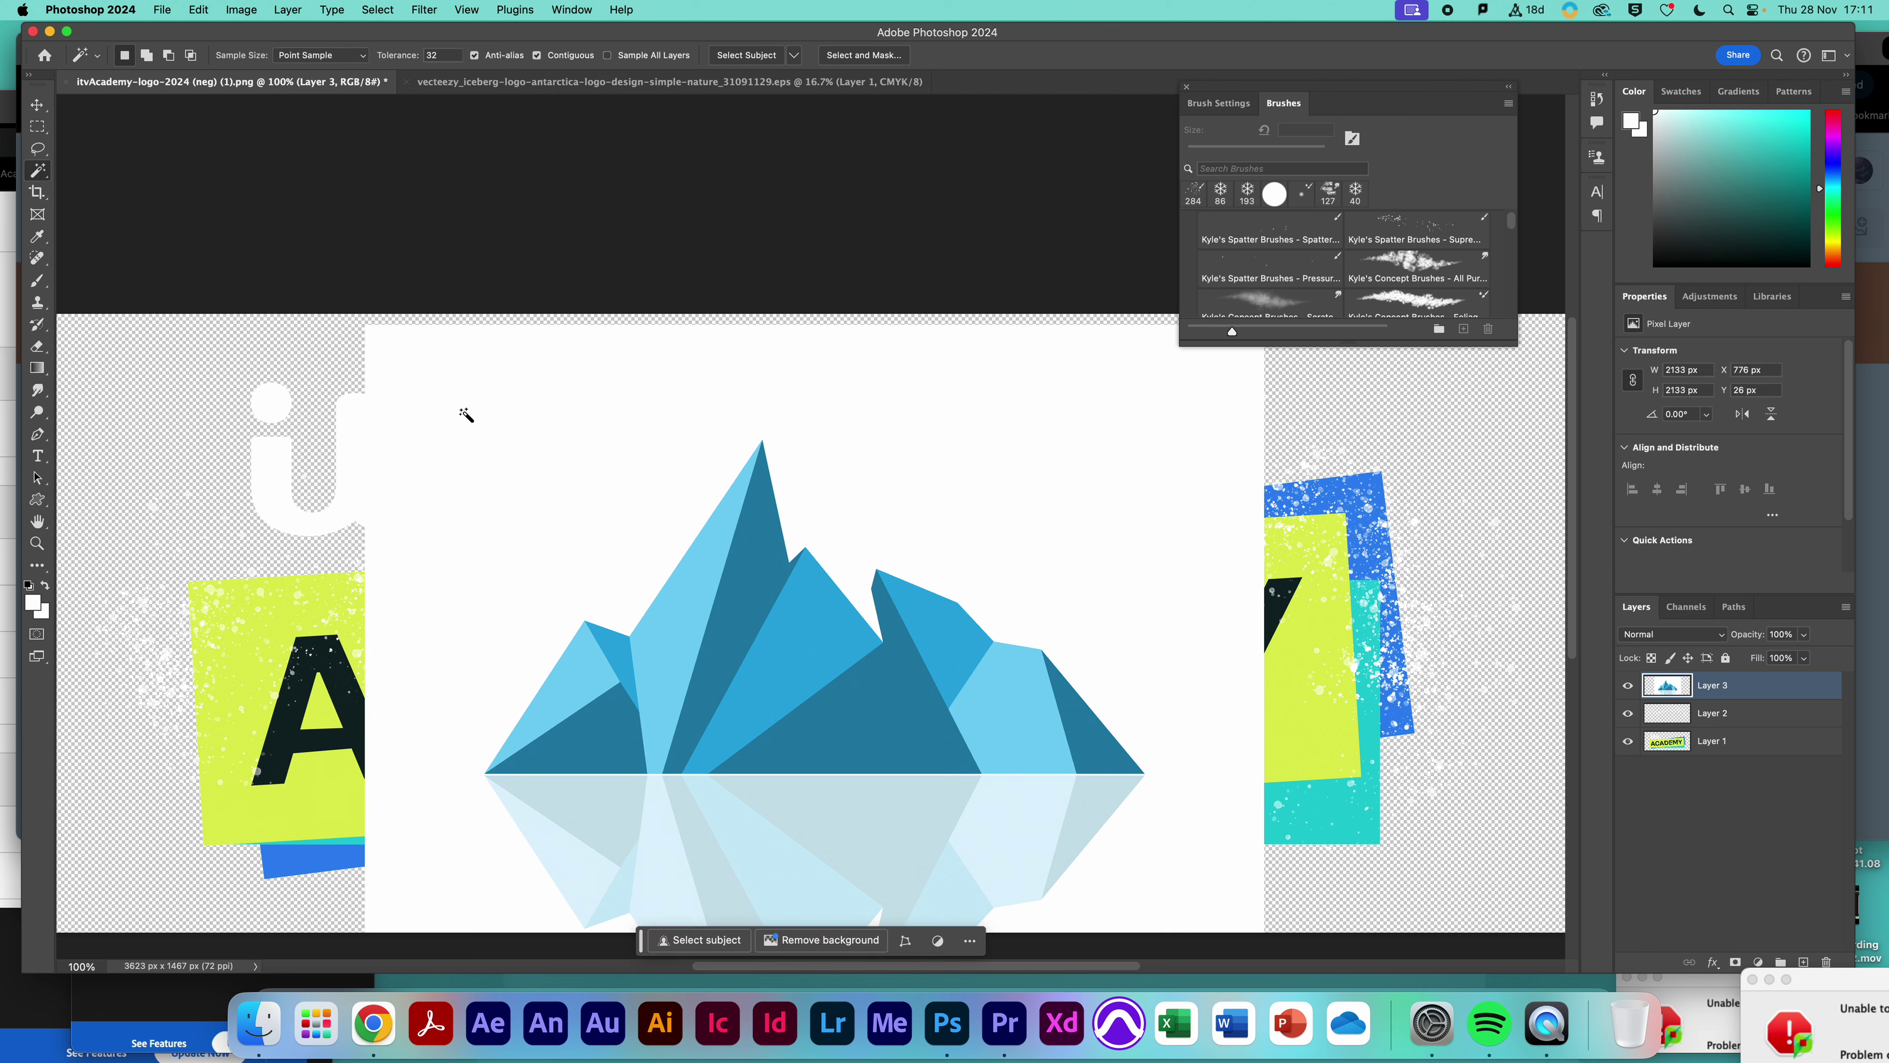
click(467, 419)
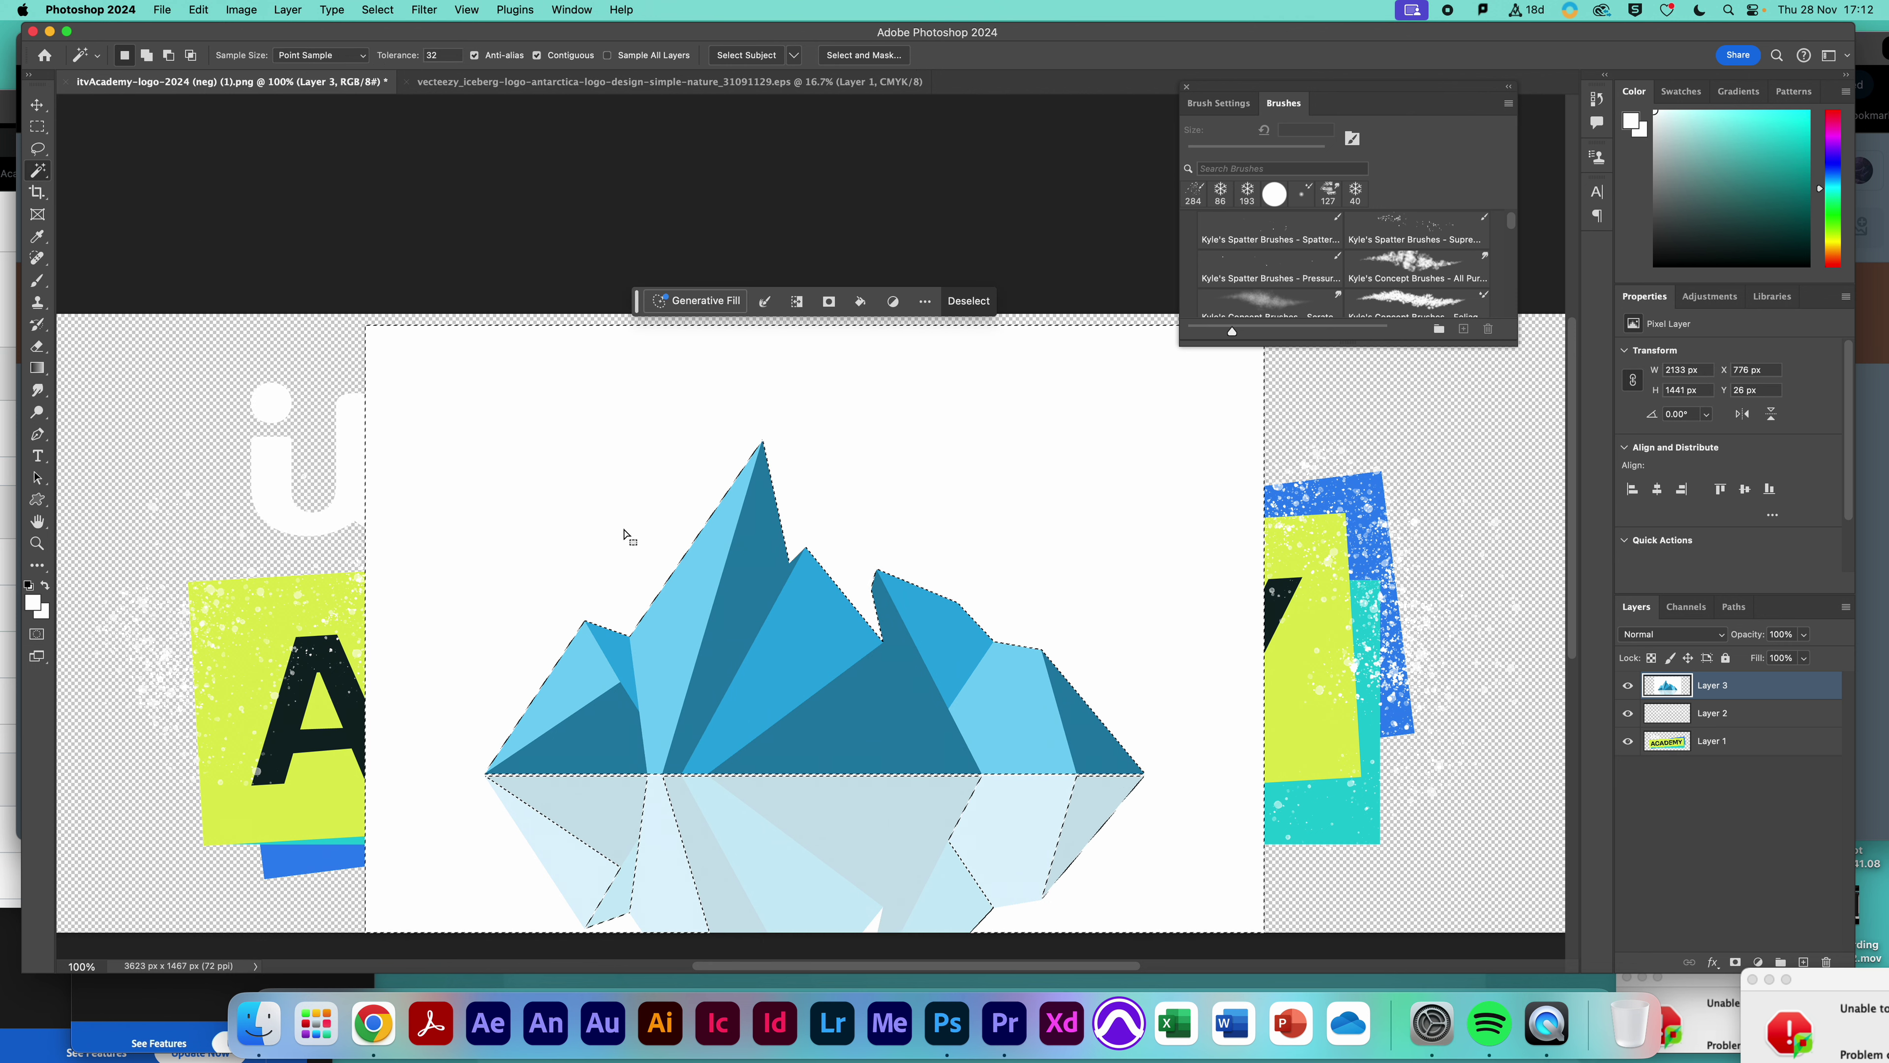
key(Delete)
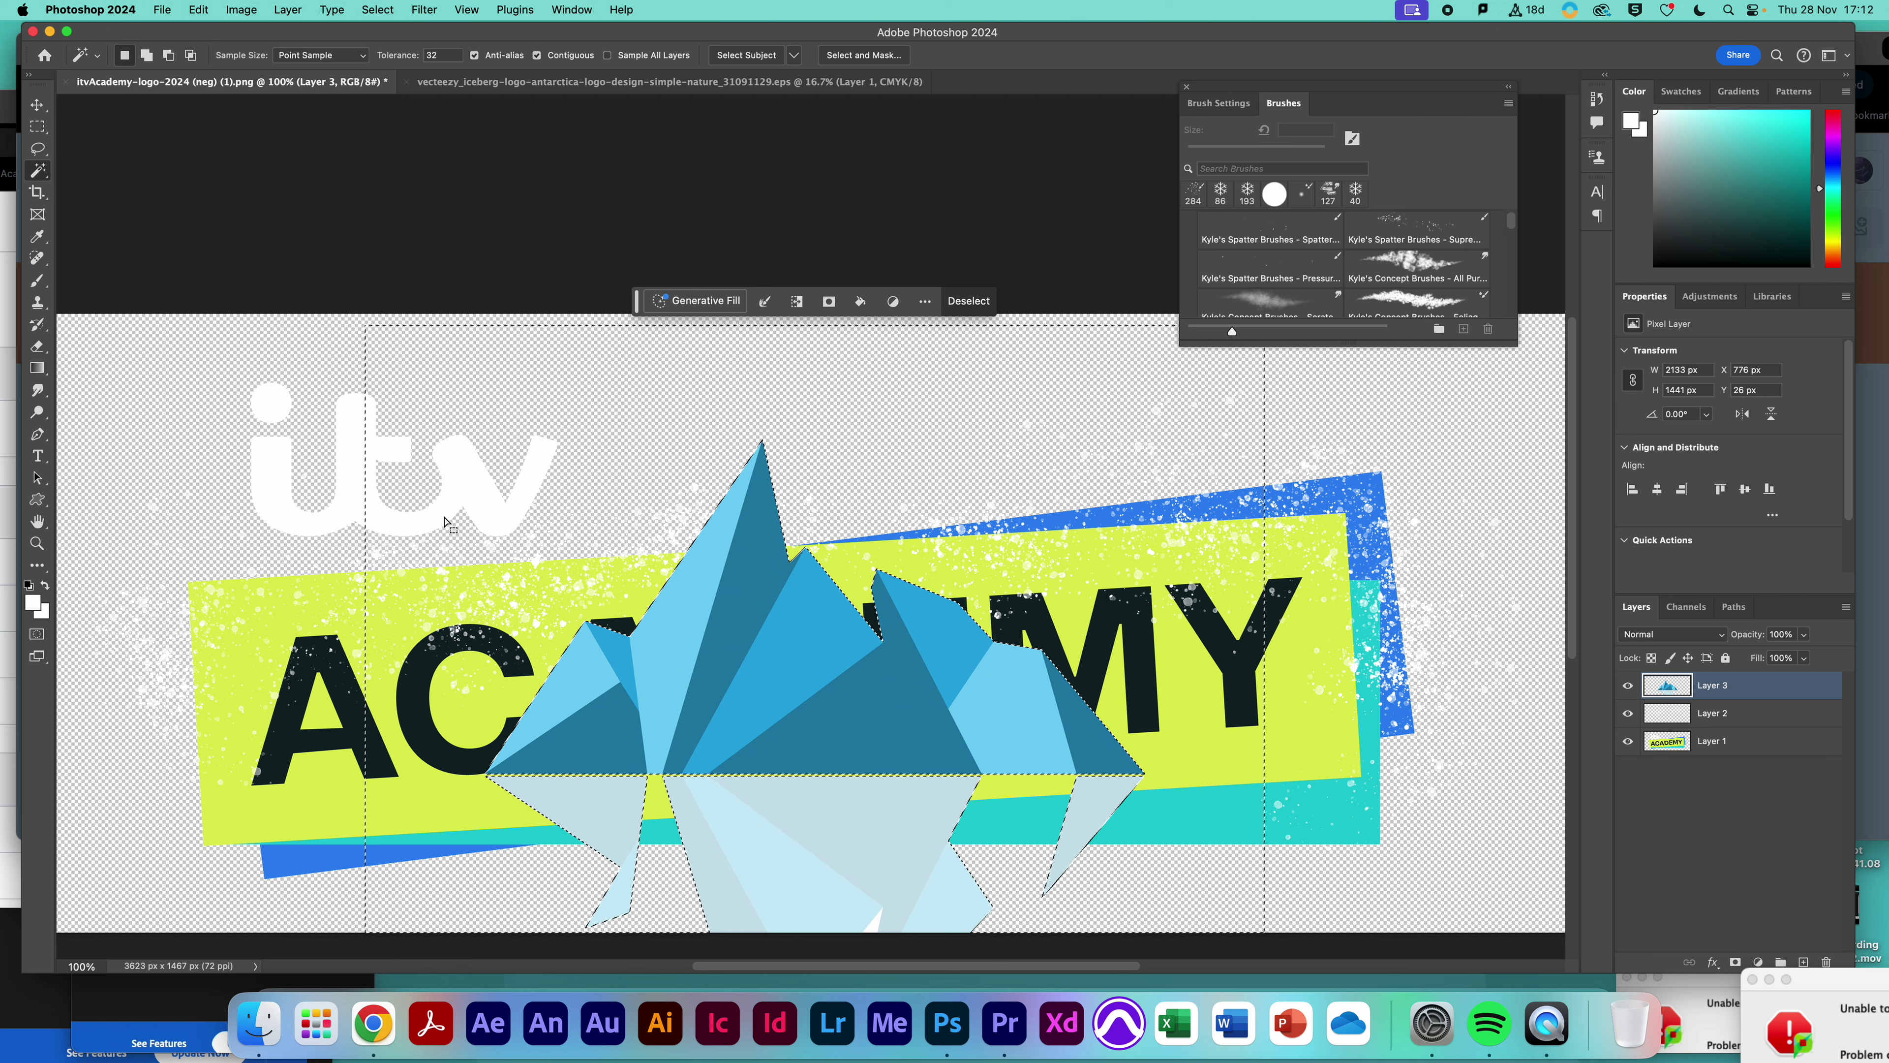
key(super+d)
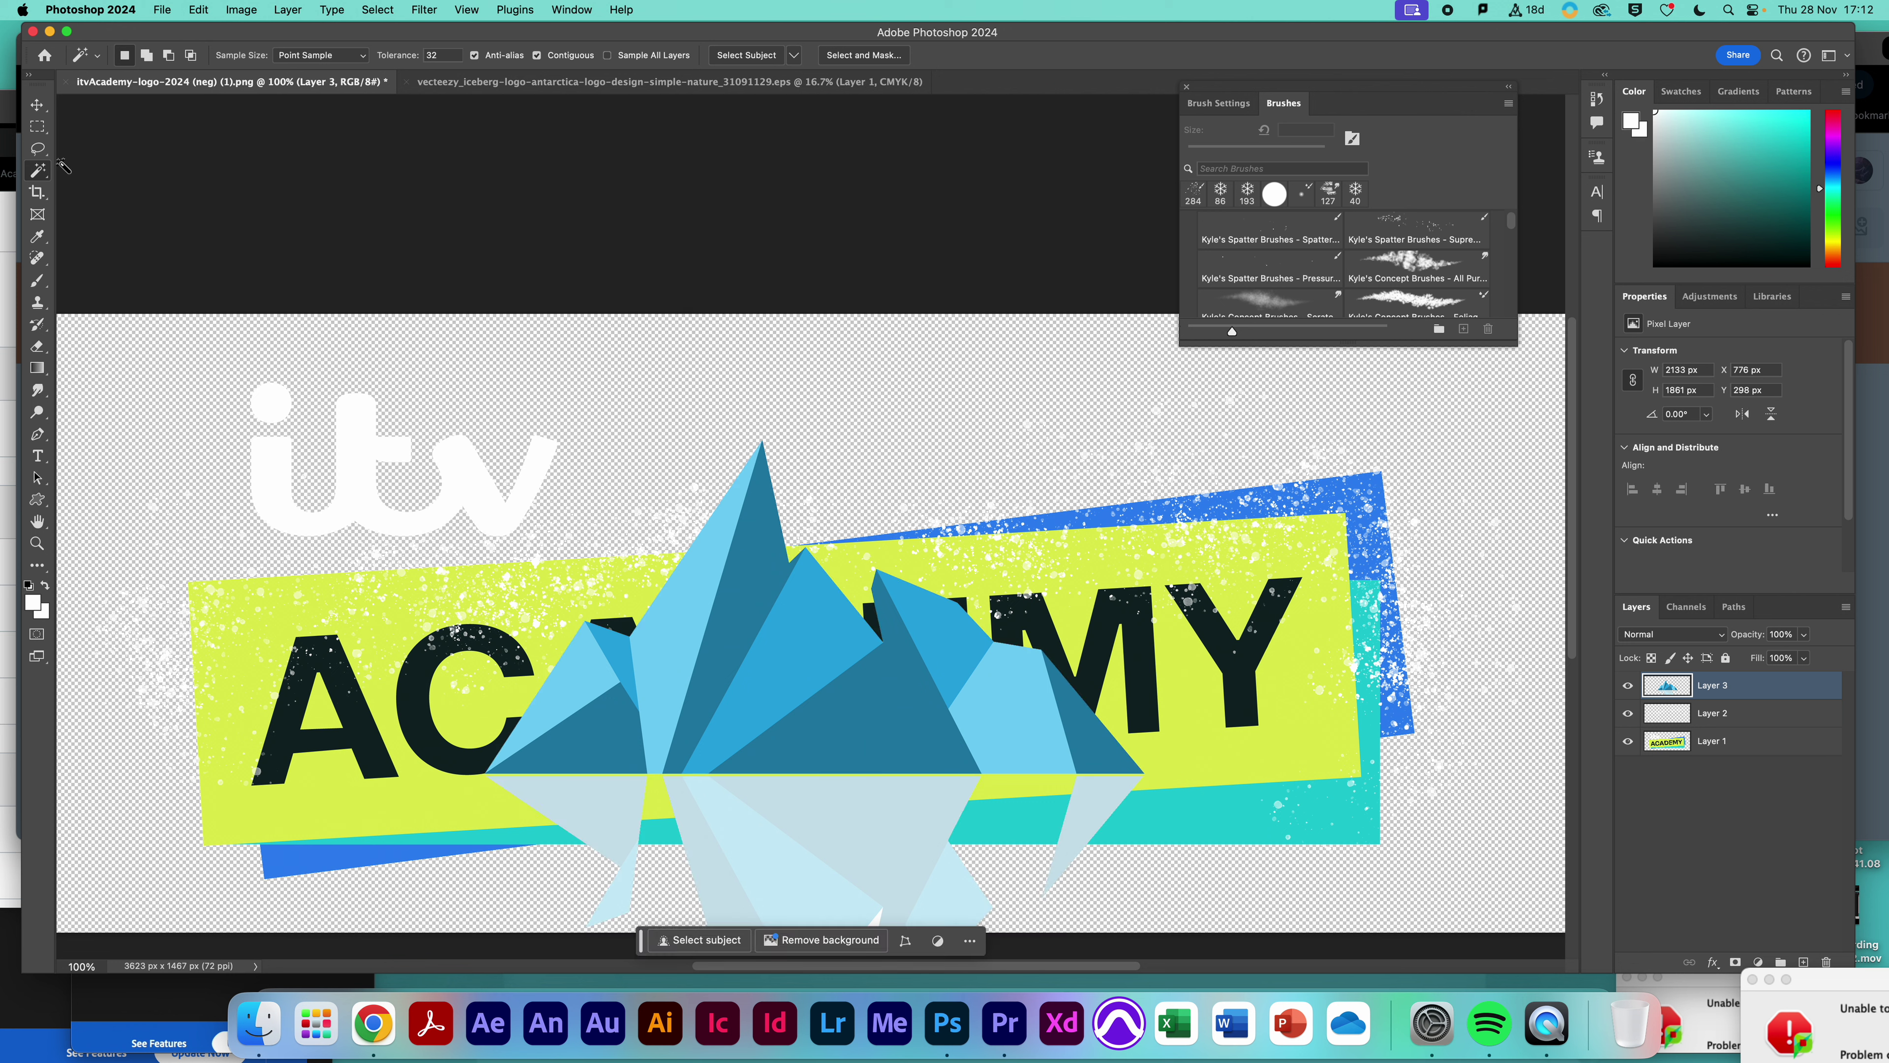
Move the iceberg lower over the ACADEMY banner, and shift it together with the logo layer slightly upward
click(38, 105)
drag(811, 629, 844, 757)
scroll(873, 772, down, 5)
scroll(874, 772, up, 5)
scroll(836, 713, down, 2)
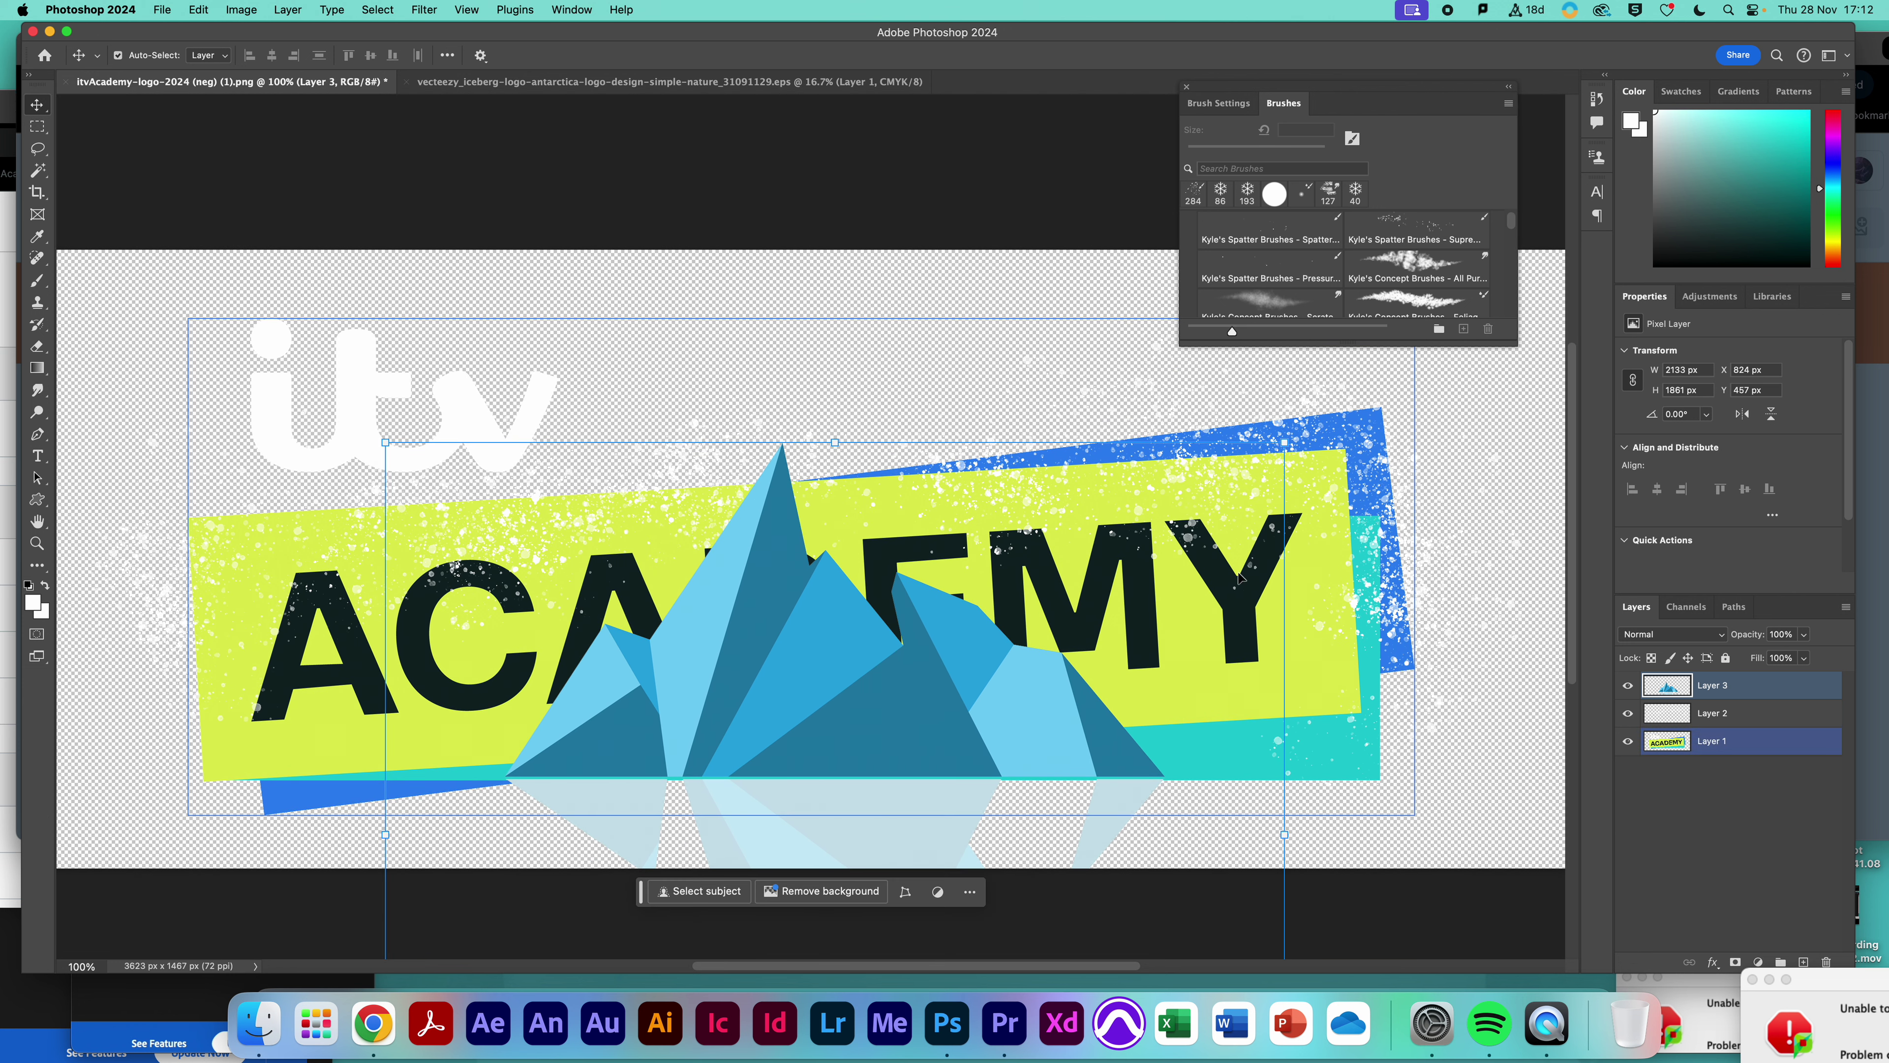
shift+click(1388, 678)
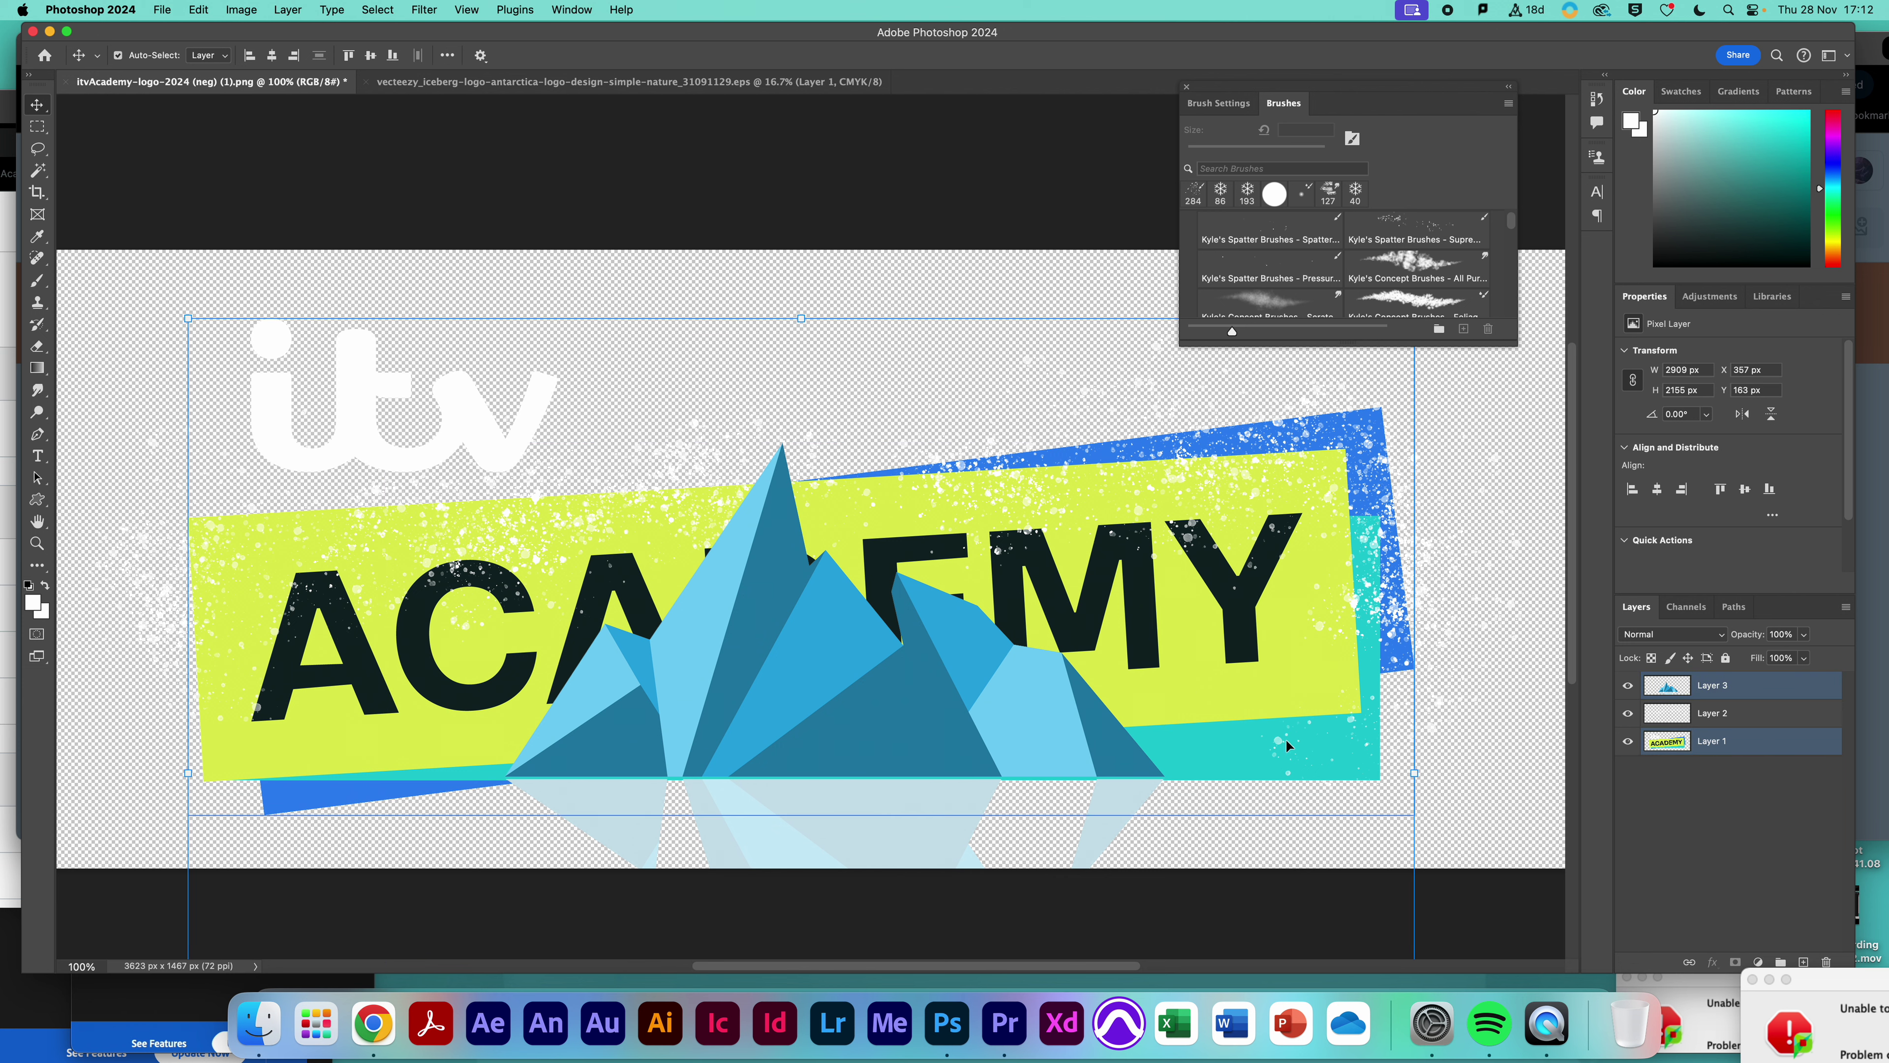
mouse_move(880, 662)
mouse_down()
mouse_move(878, 595)
mouse_move(885, 634)
mouse_up()
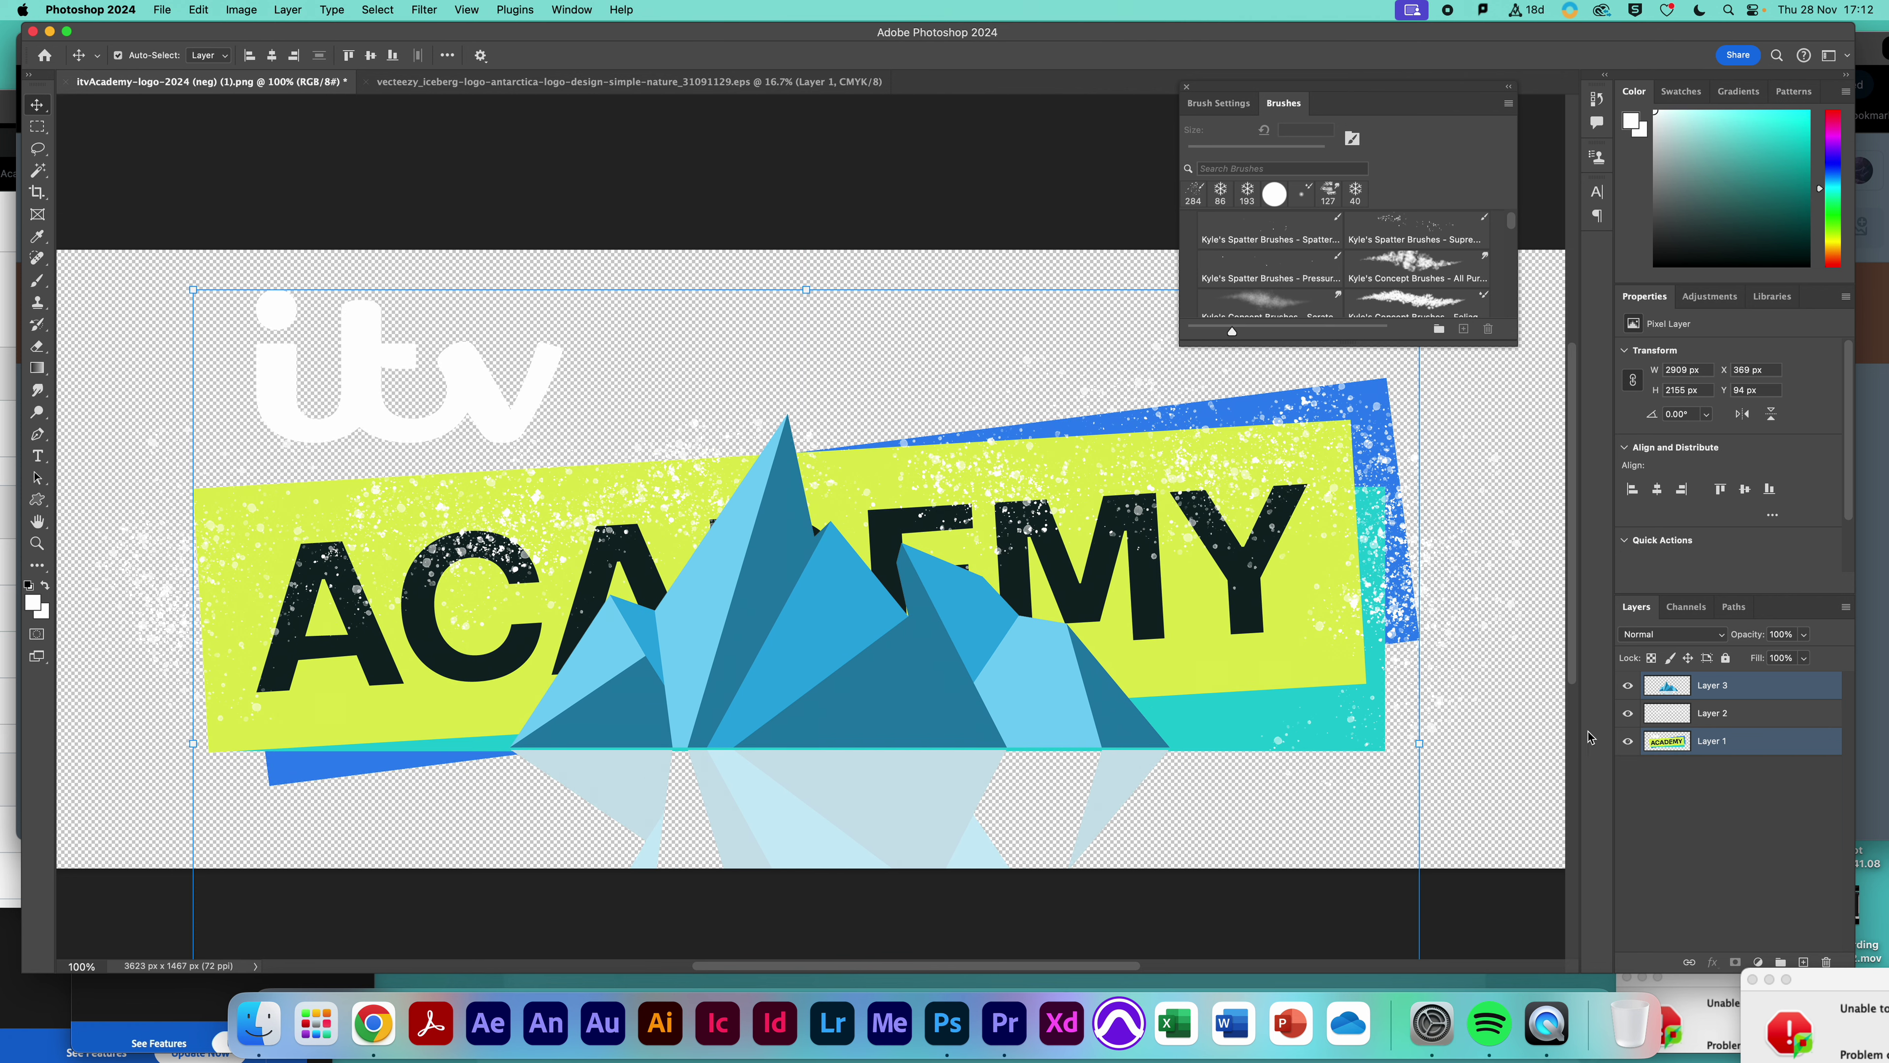
Activate the Pen tool on Layer 1 and hide Layer 2 and Layer 3, leaving only the logo showing
click(1741, 740)
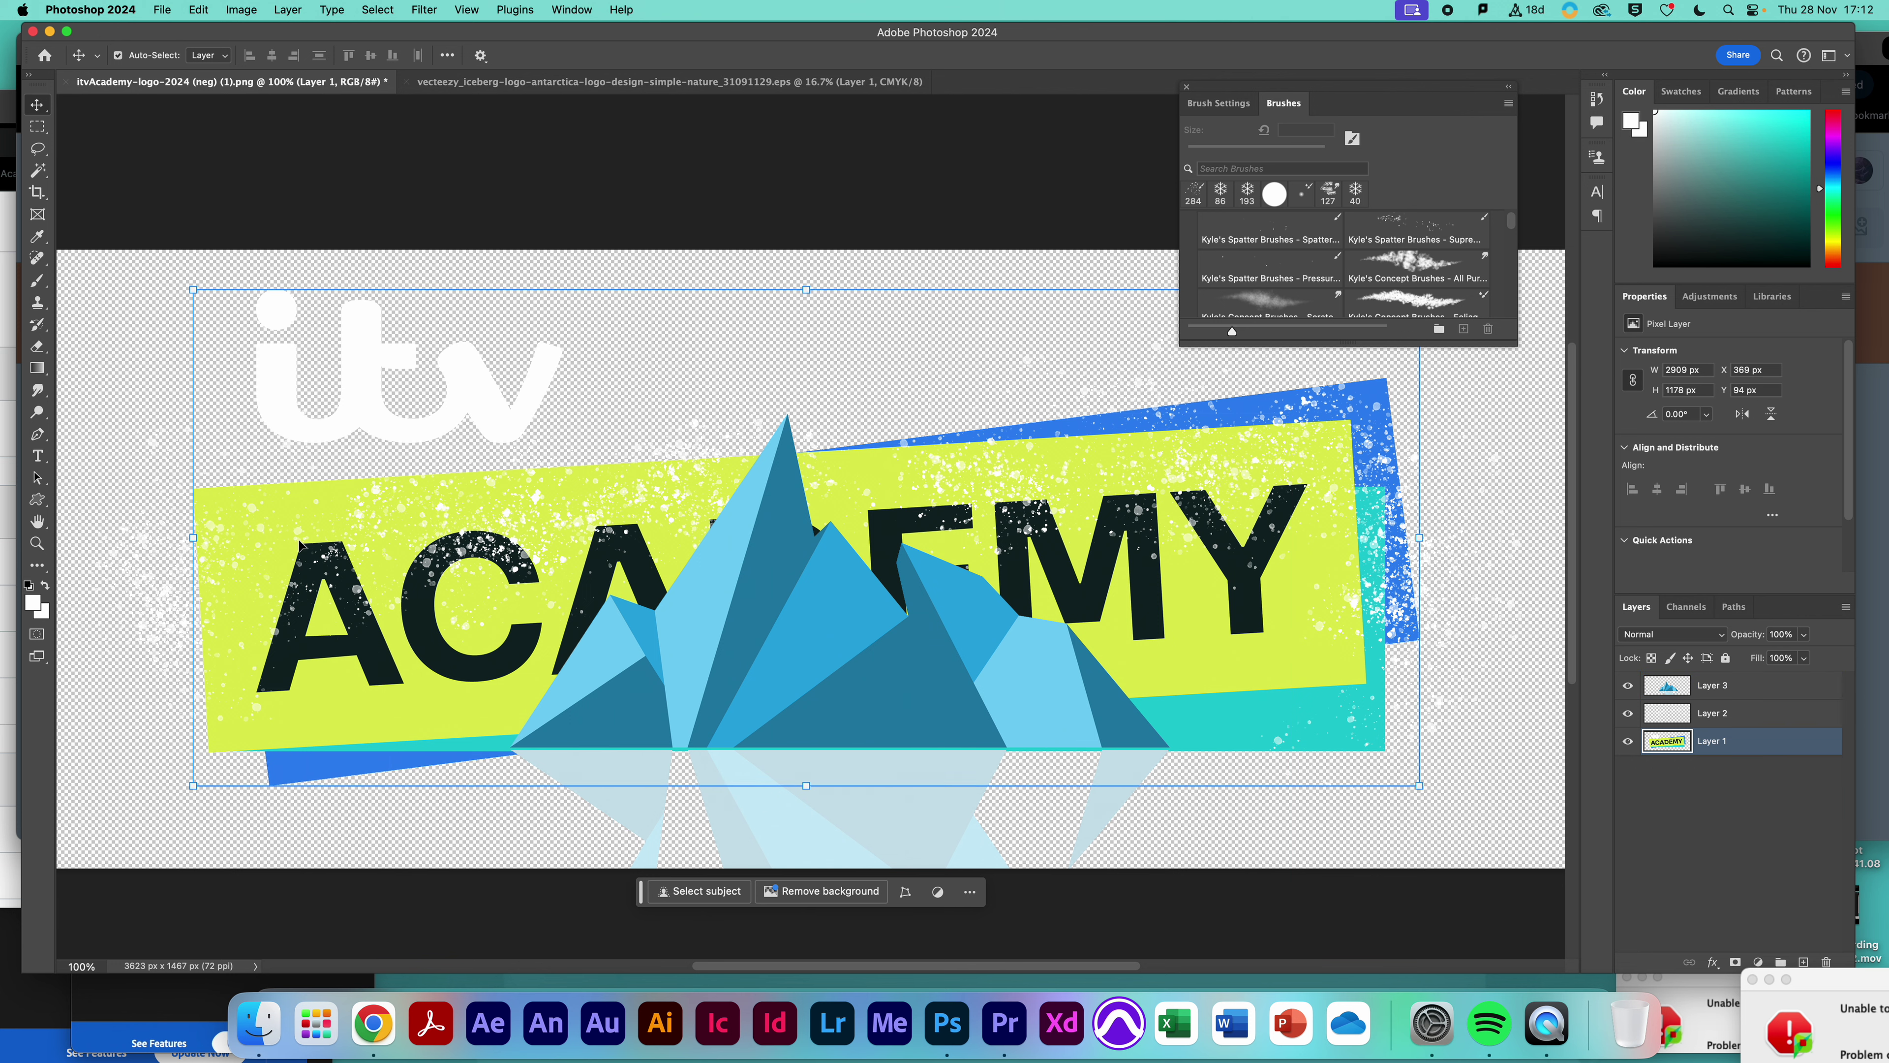
click(37, 434)
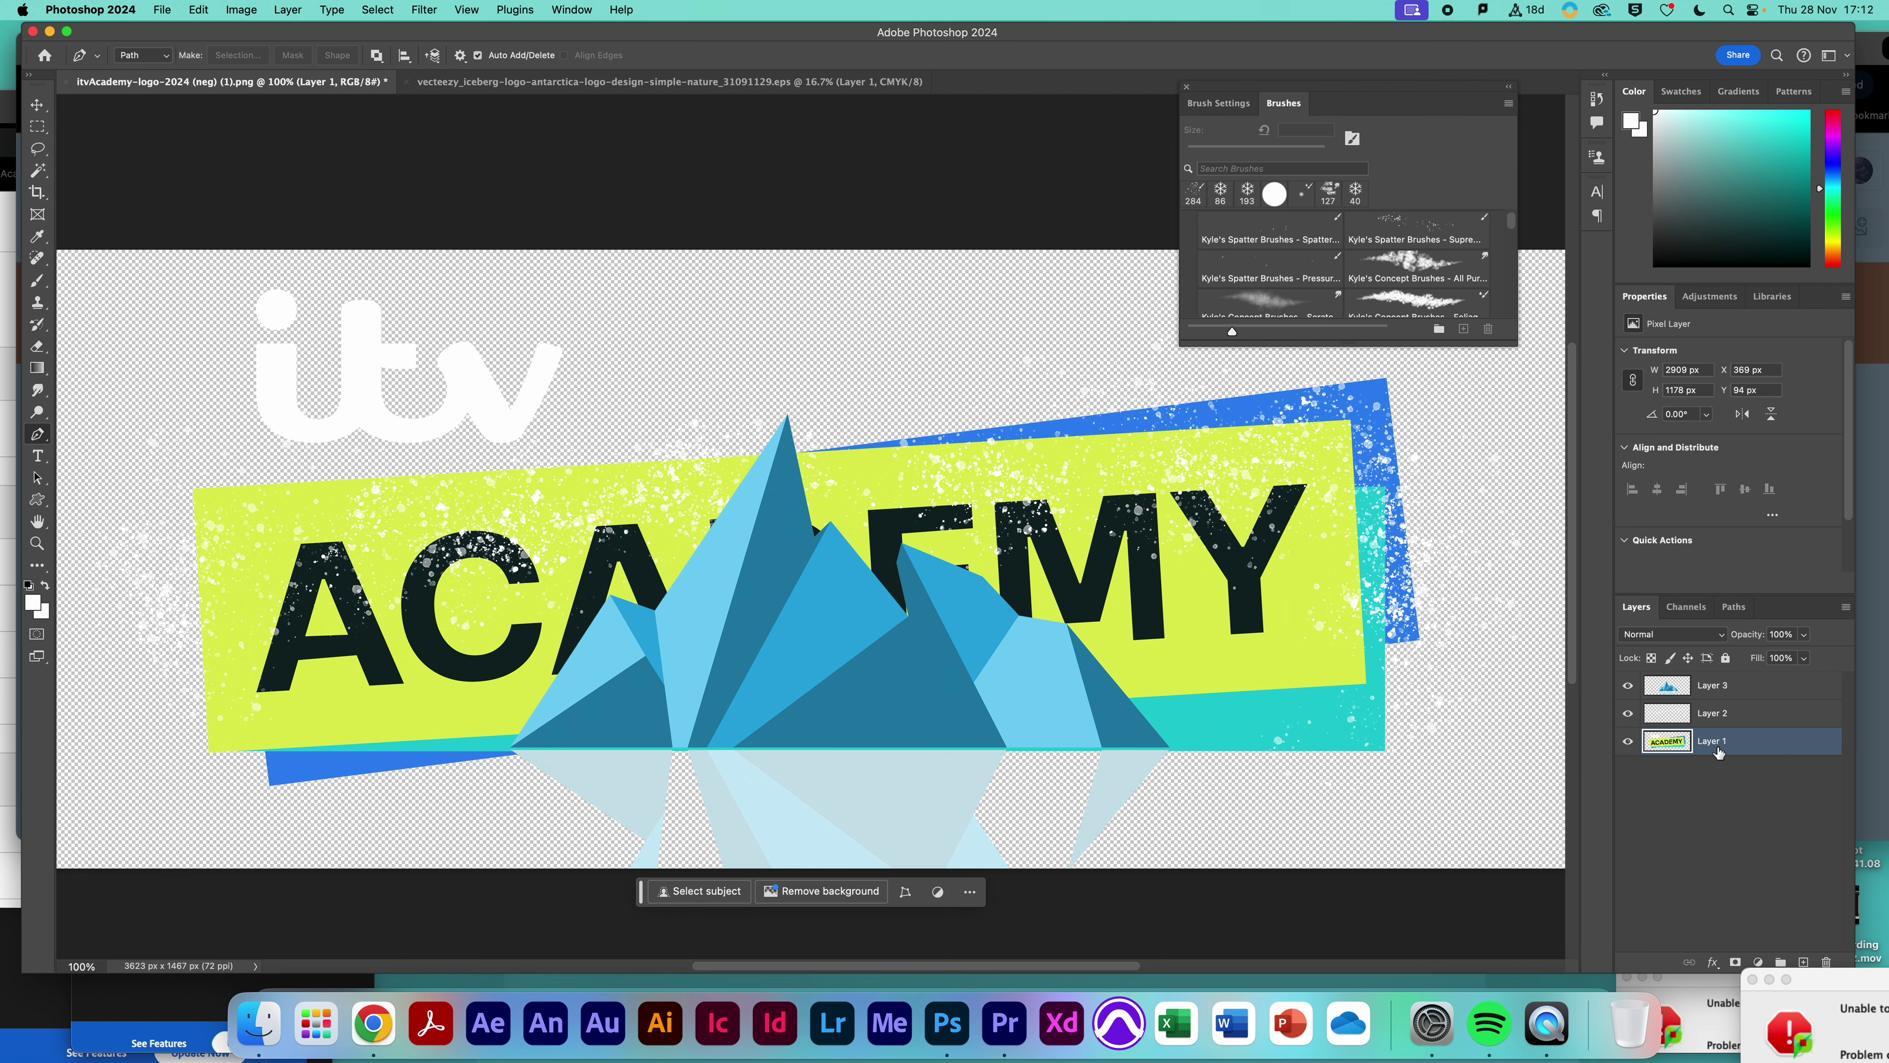
click(1627, 742)
click(1628, 742)
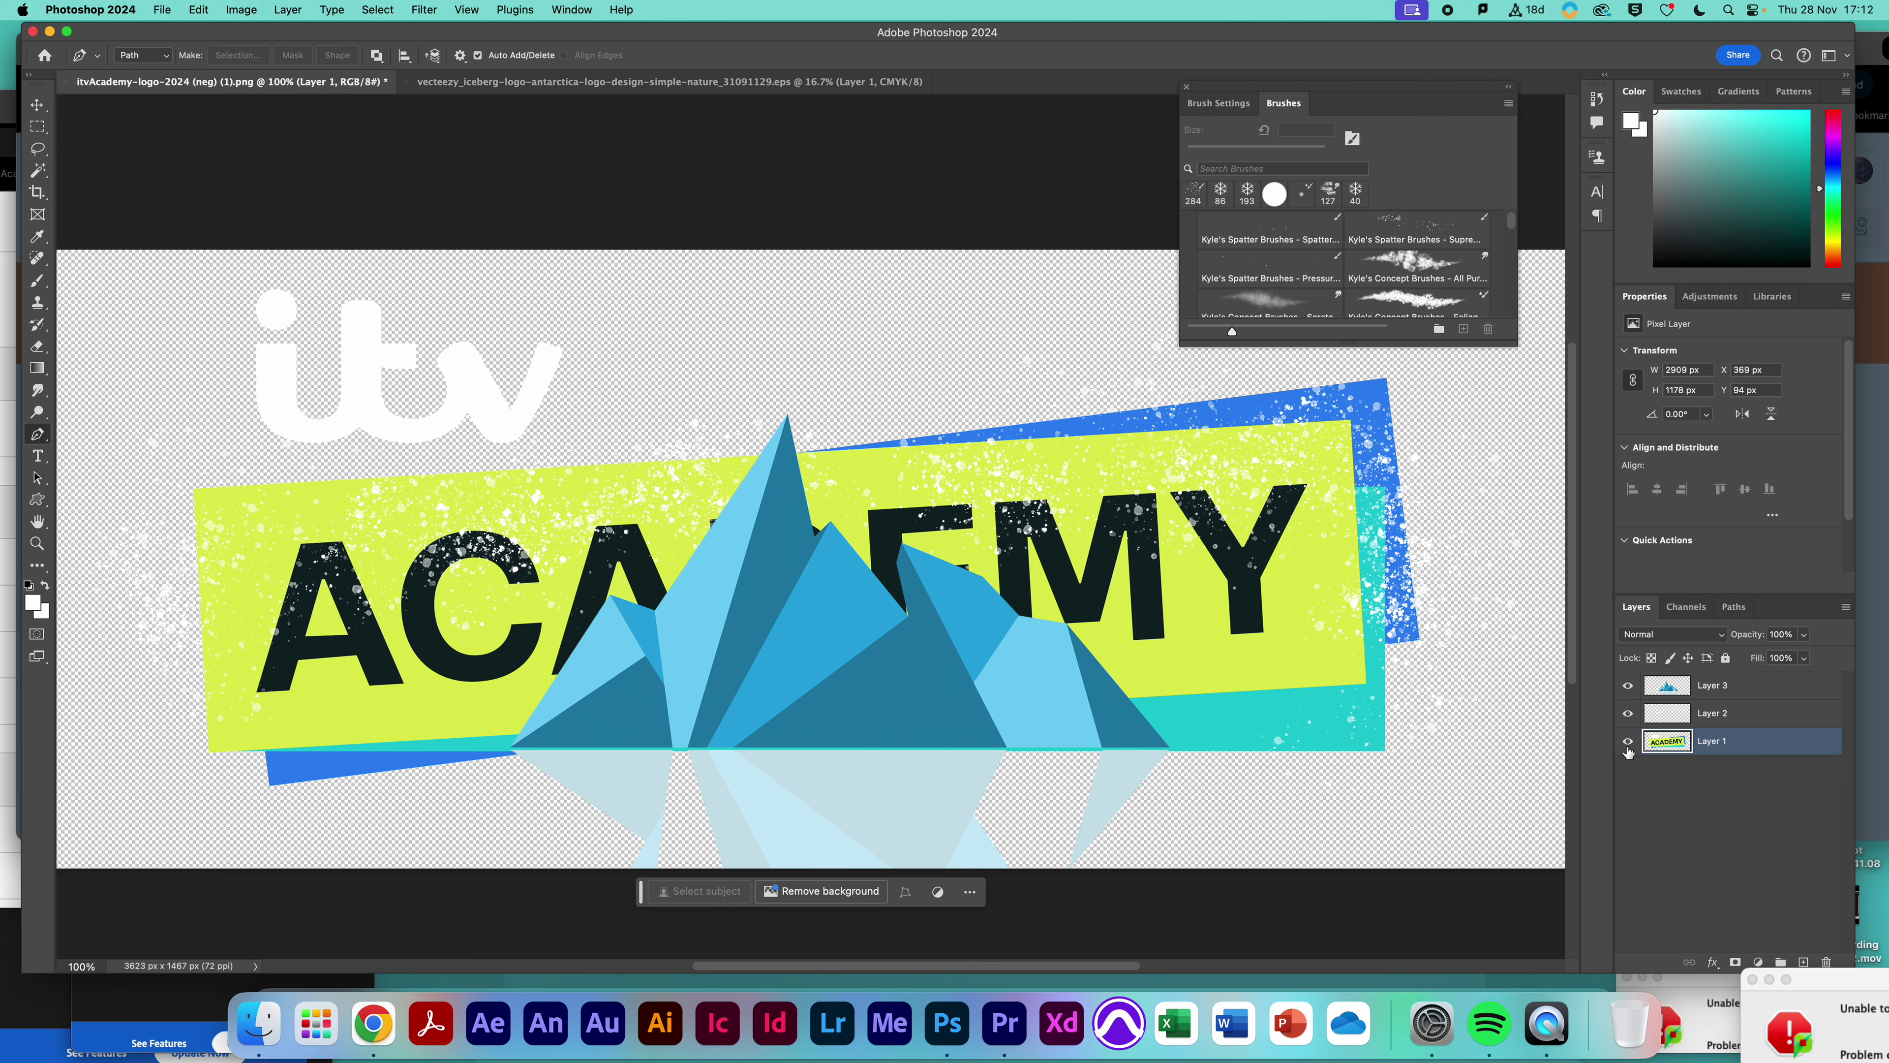
click(1626, 688)
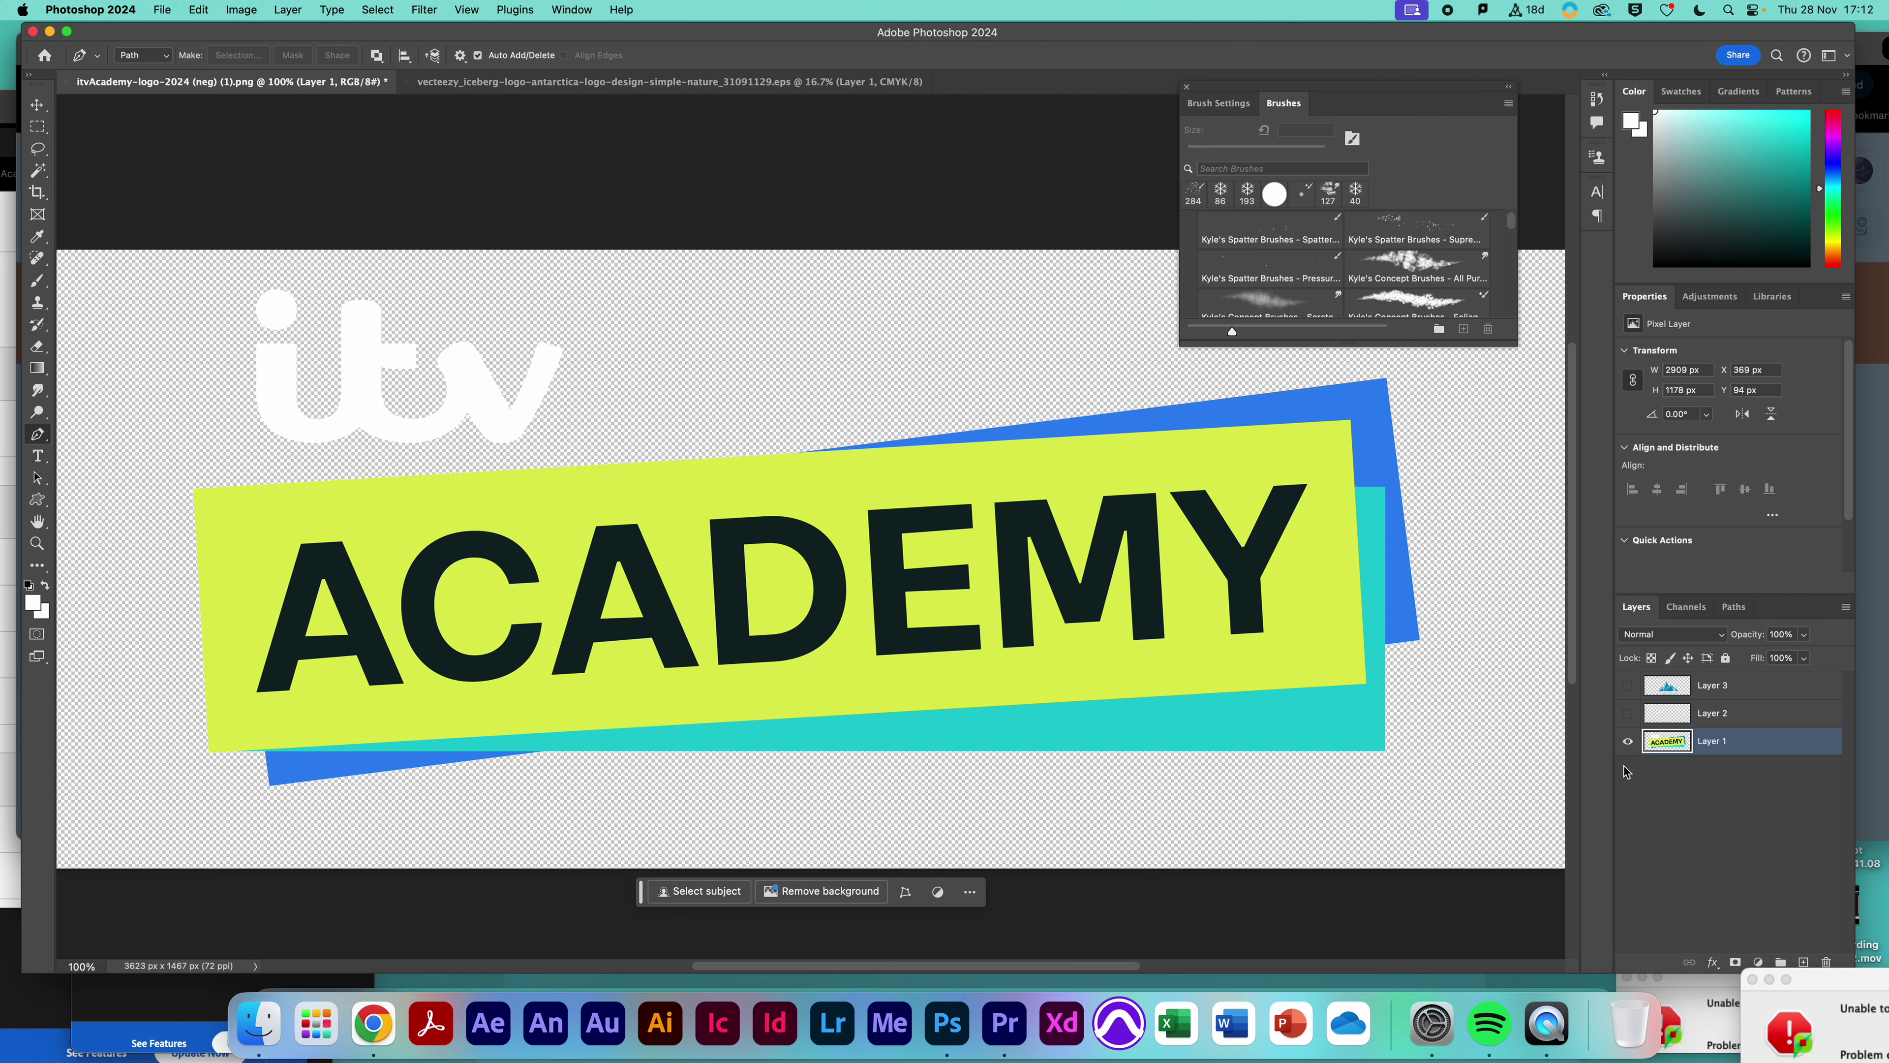
click(1627, 686)
click(1627, 741)
click(1627, 712)
click(1627, 686)
click(1627, 713)
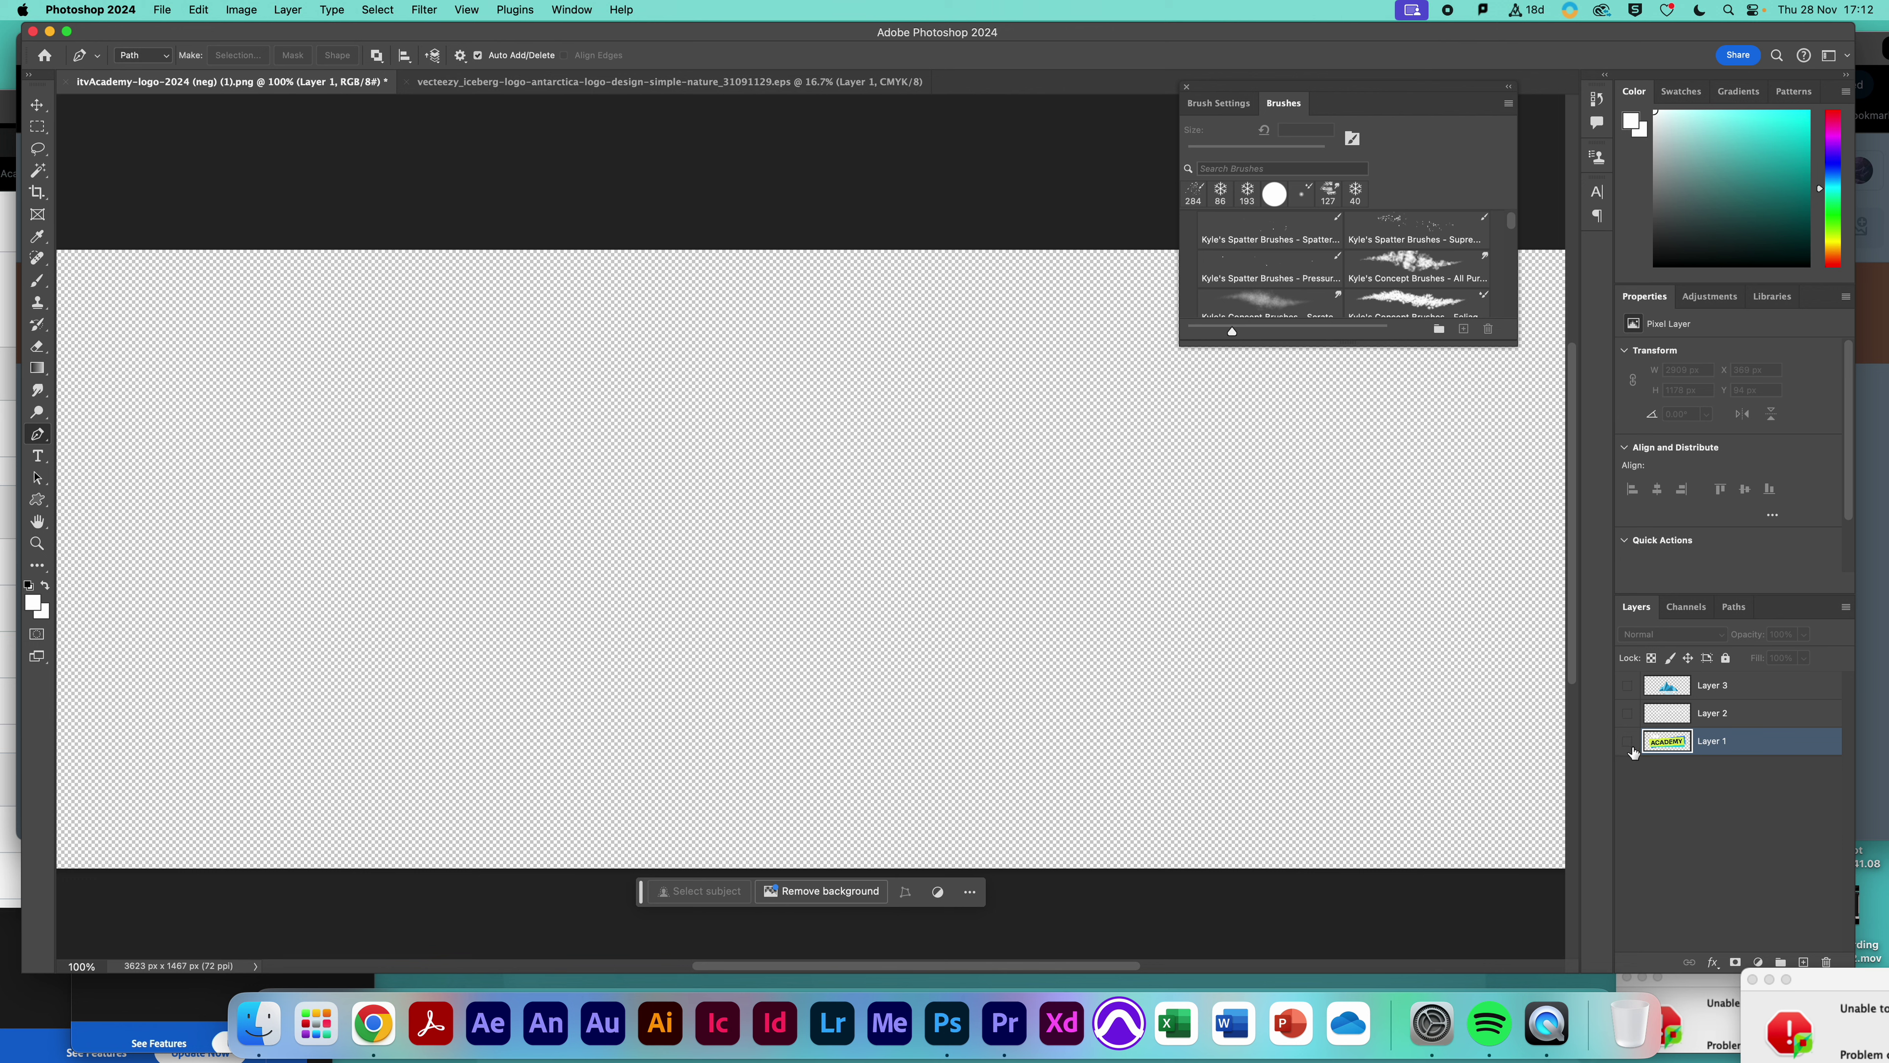
click(1626, 740)
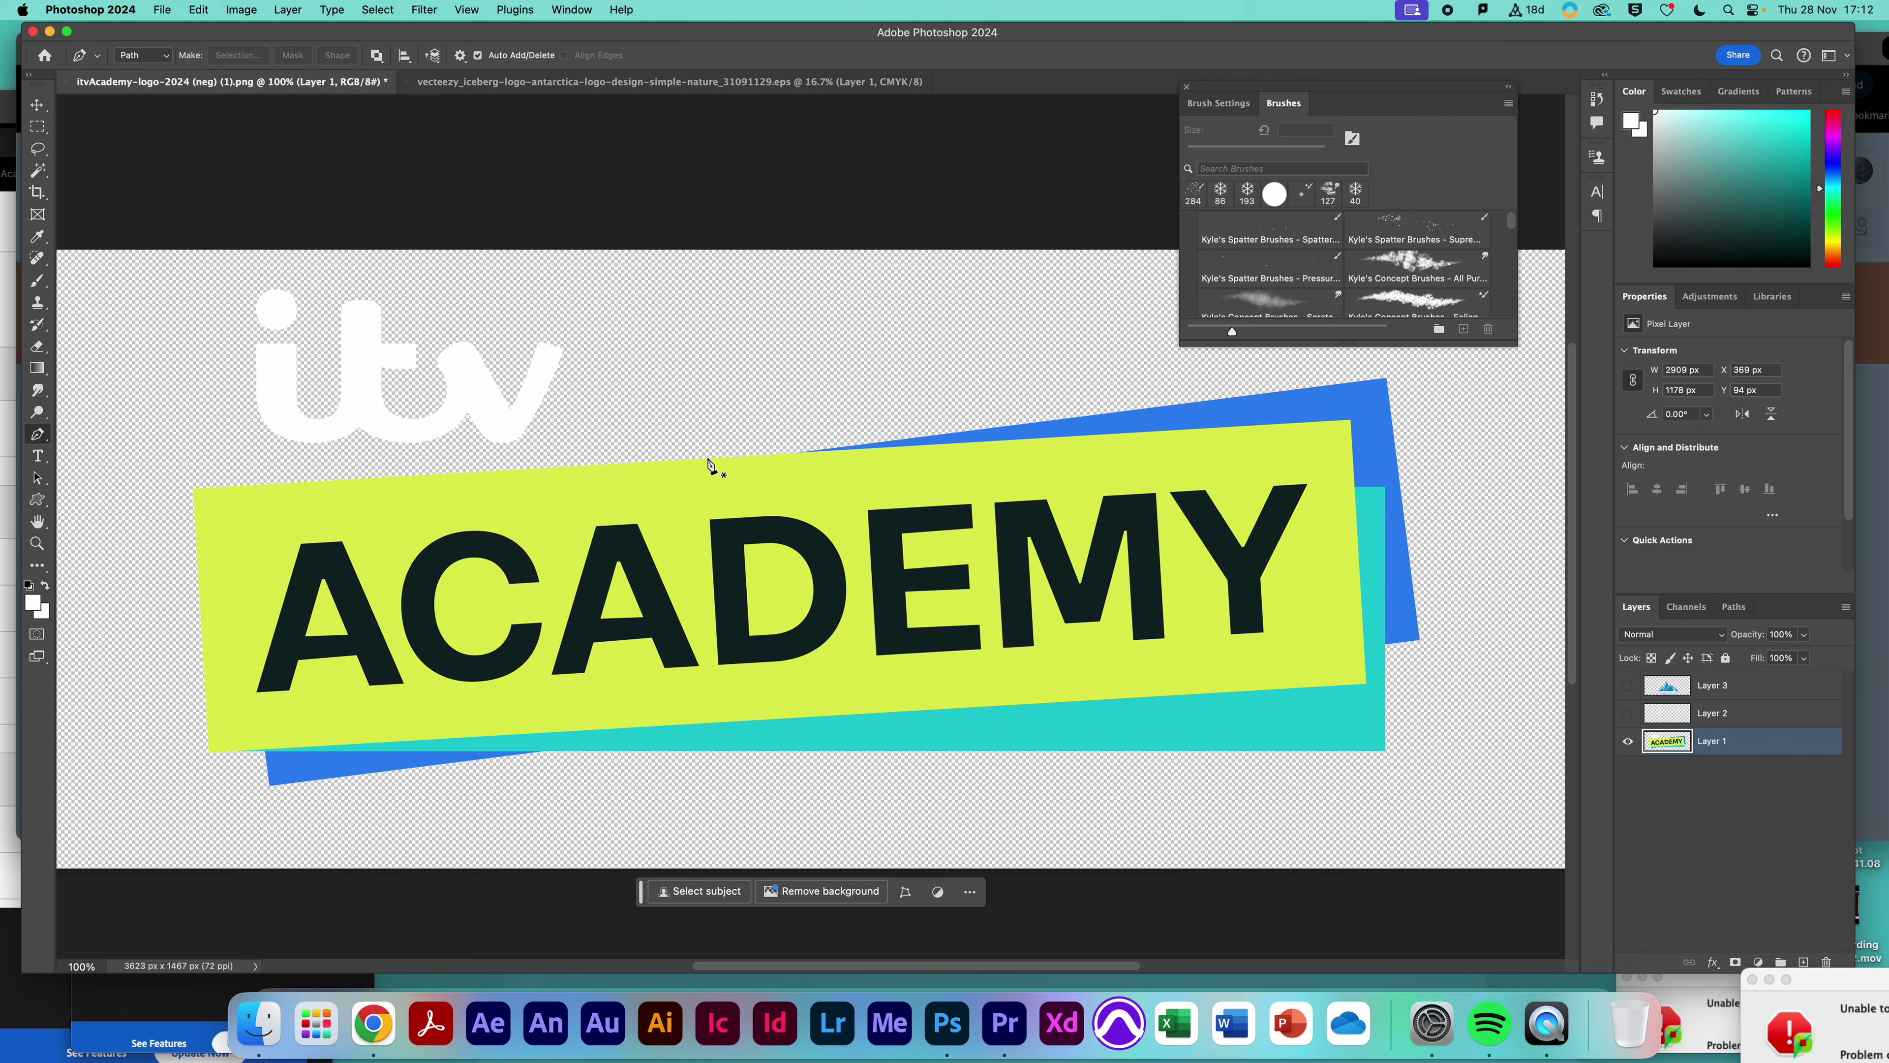
Draw a jagged Pen path down through the D and E of ACADEMY, continuing beneath the banner toward its left end
click(680, 412)
click(871, 518)
click(784, 599)
click(934, 654)
click(807, 677)
click(790, 785)
click(407, 817)
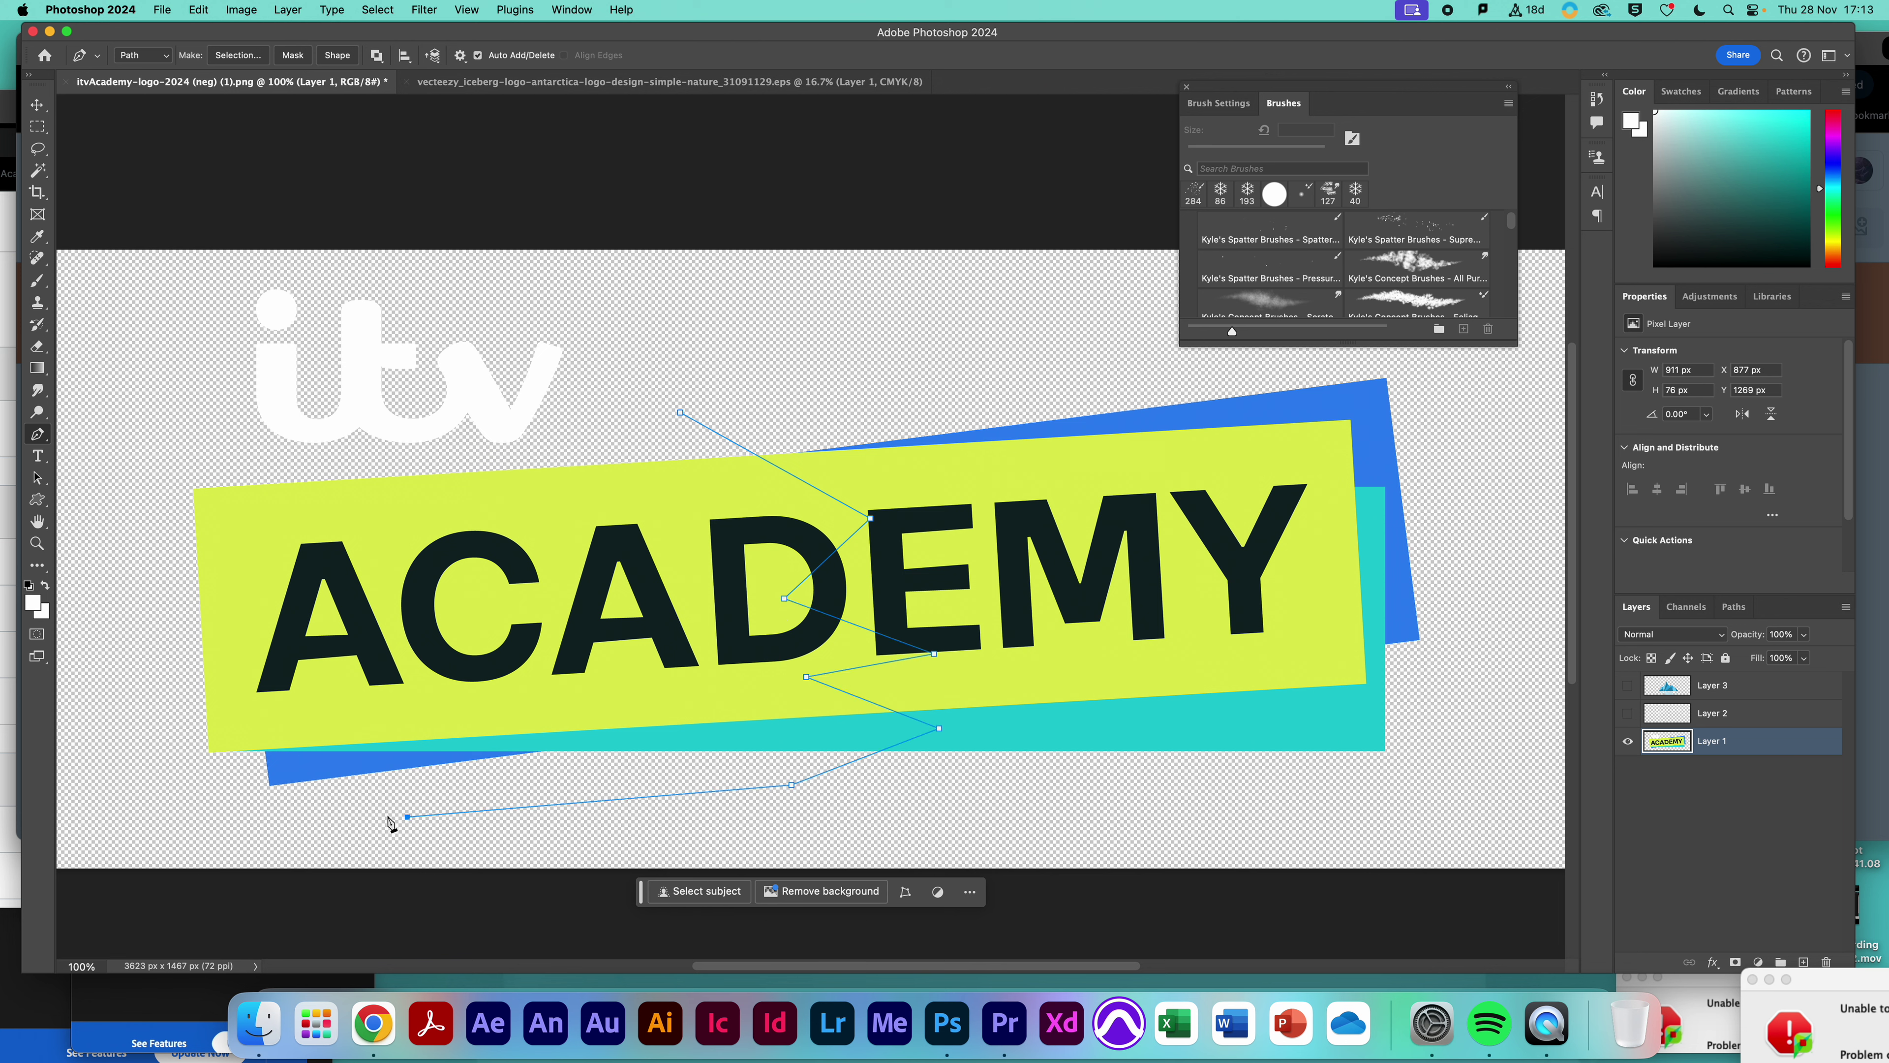
Continue the path around the banner's left end and along its upper edge below the itv lettering, closing it at the starting point
click(249, 821)
click(143, 706)
click(124, 610)
drag(136, 524, 172, 483)
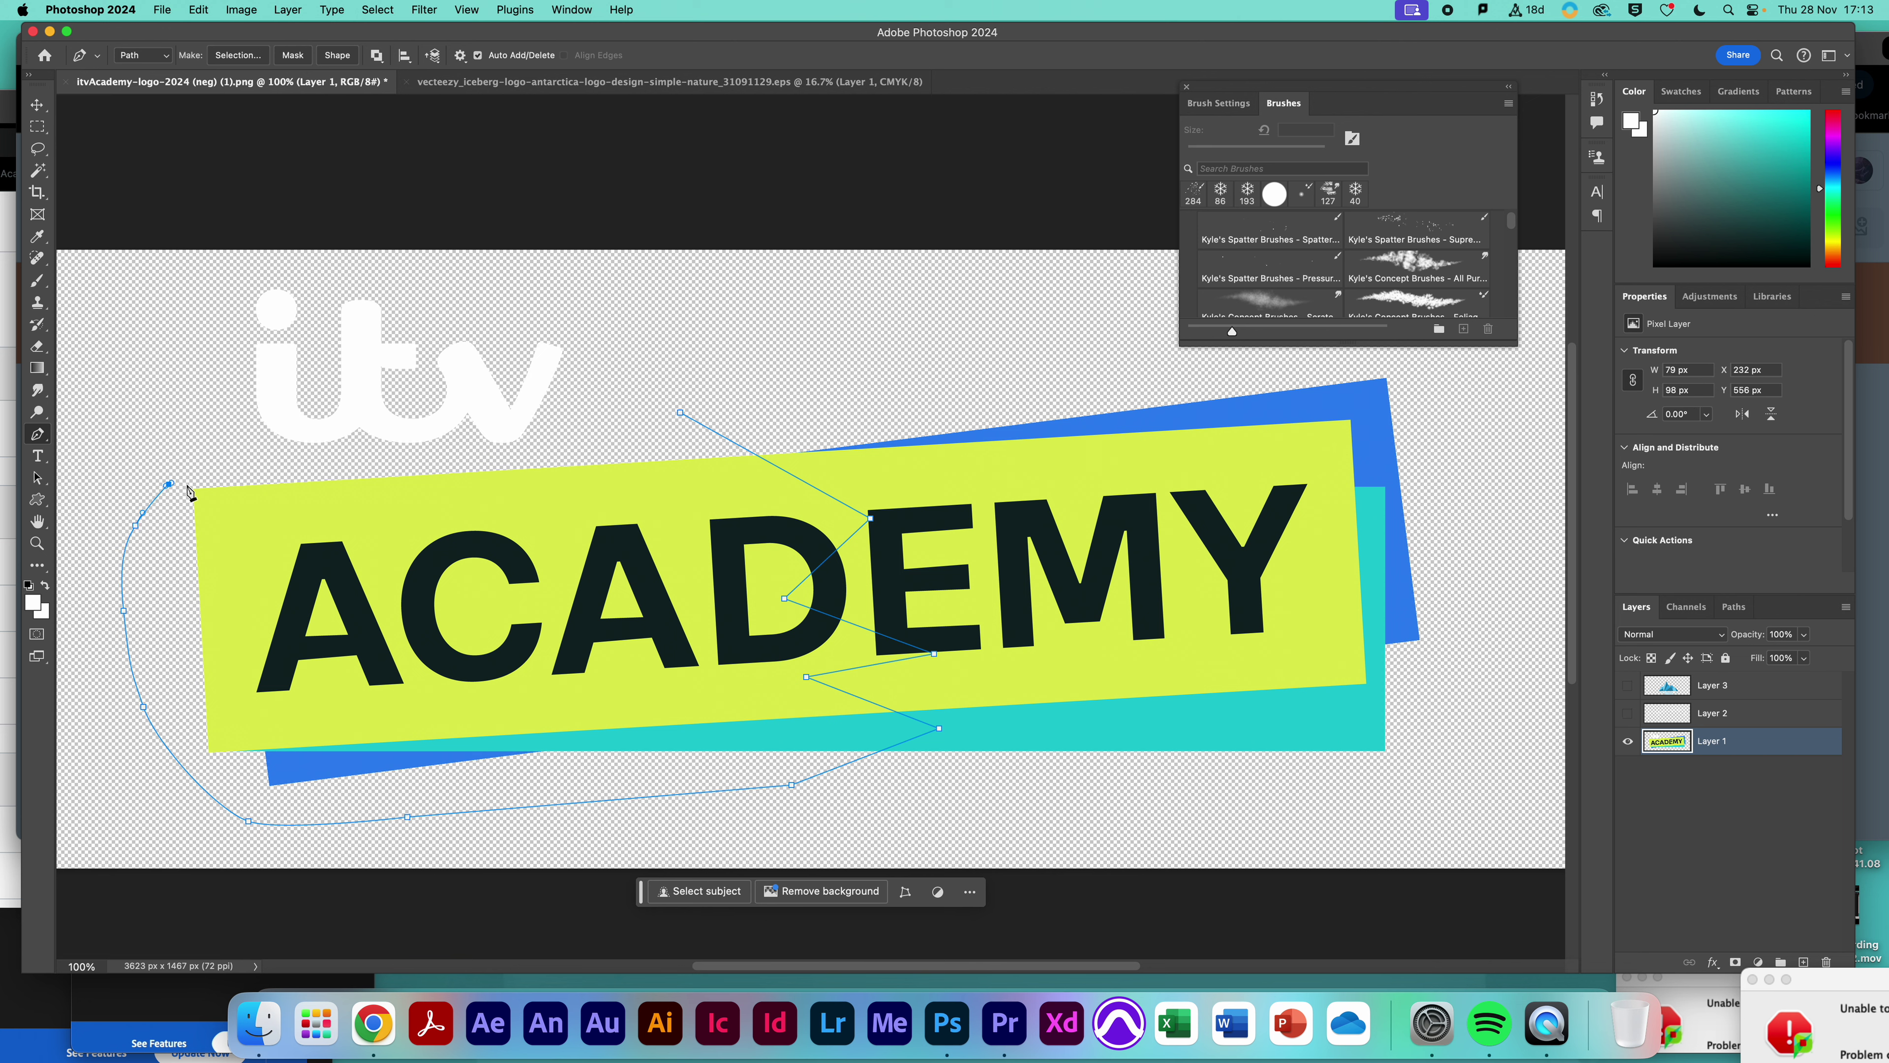
click(180, 477)
click(225, 472)
click(298, 469)
drag(385, 460, 421, 458)
click(446, 457)
click(504, 451)
click(553, 439)
click(614, 421)
click(680, 413)
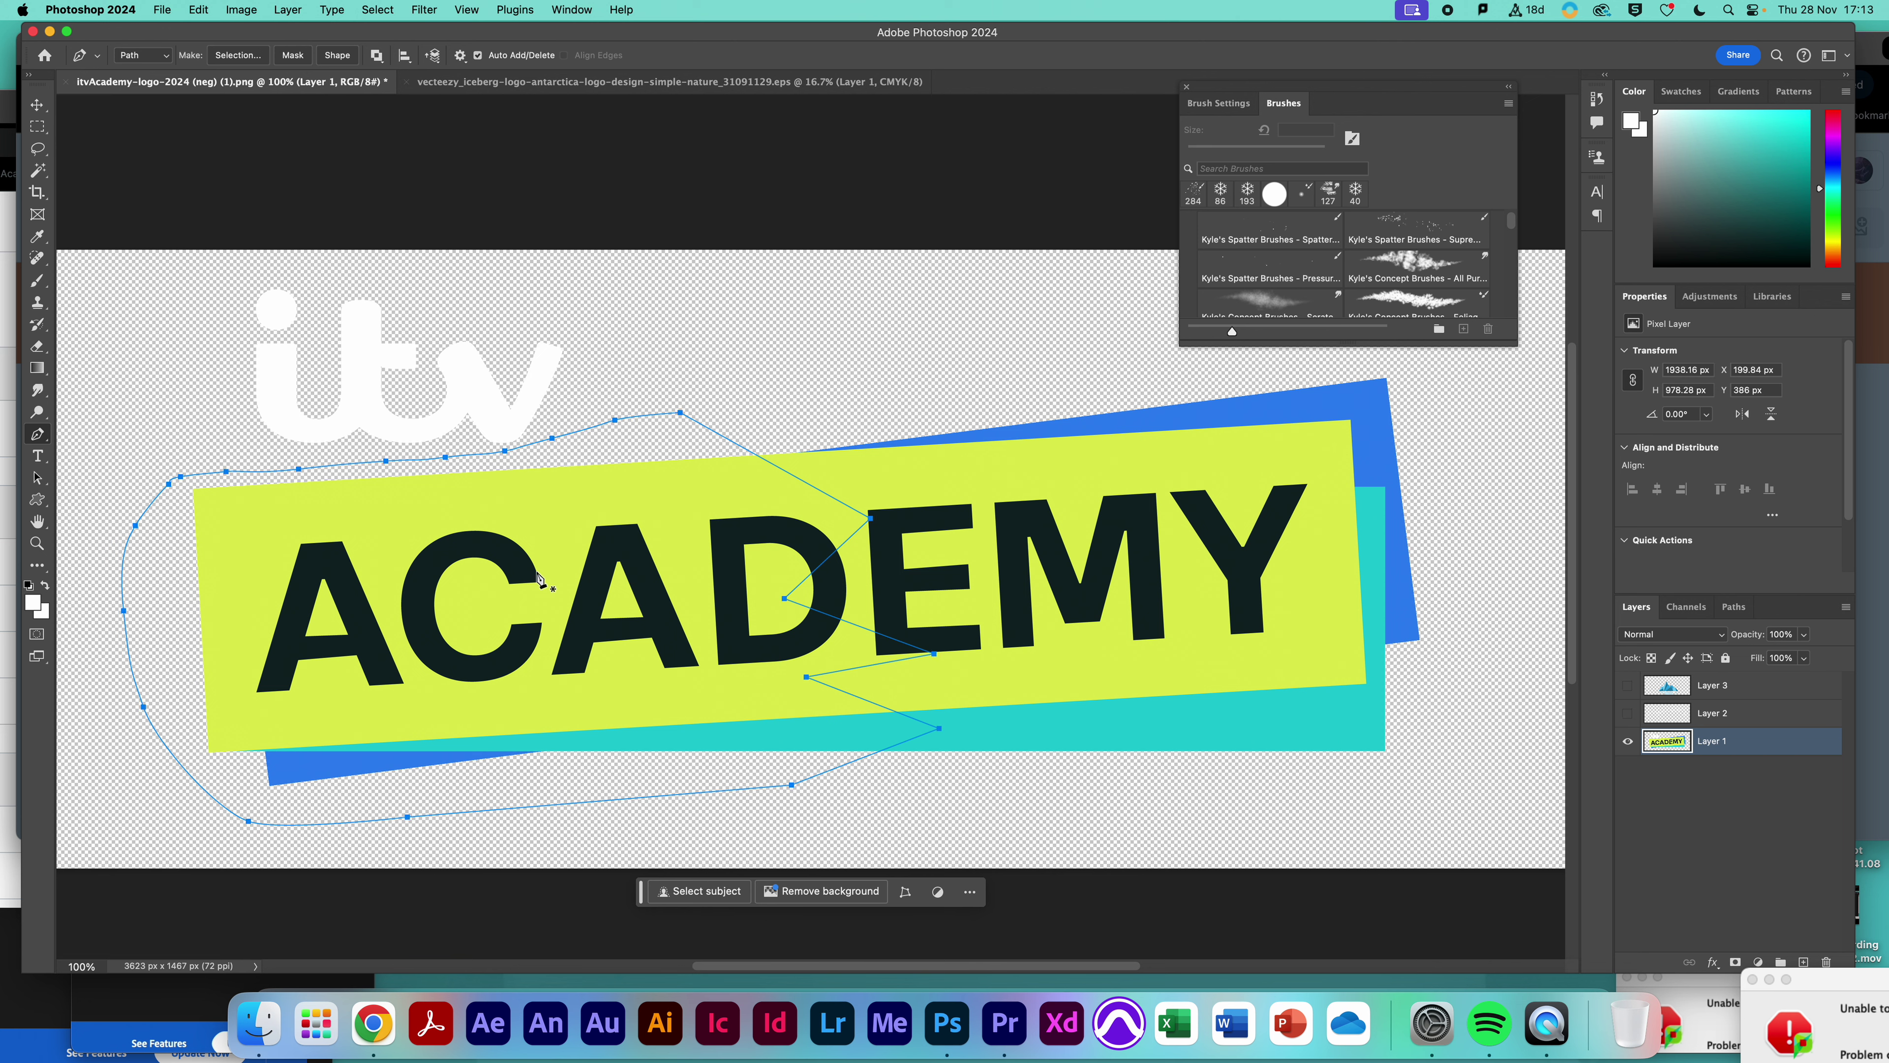
Convert the path into a new selection with a feather radius of 0 pixels and copy the enclosed logo part onto a new layer
right_click(636, 554)
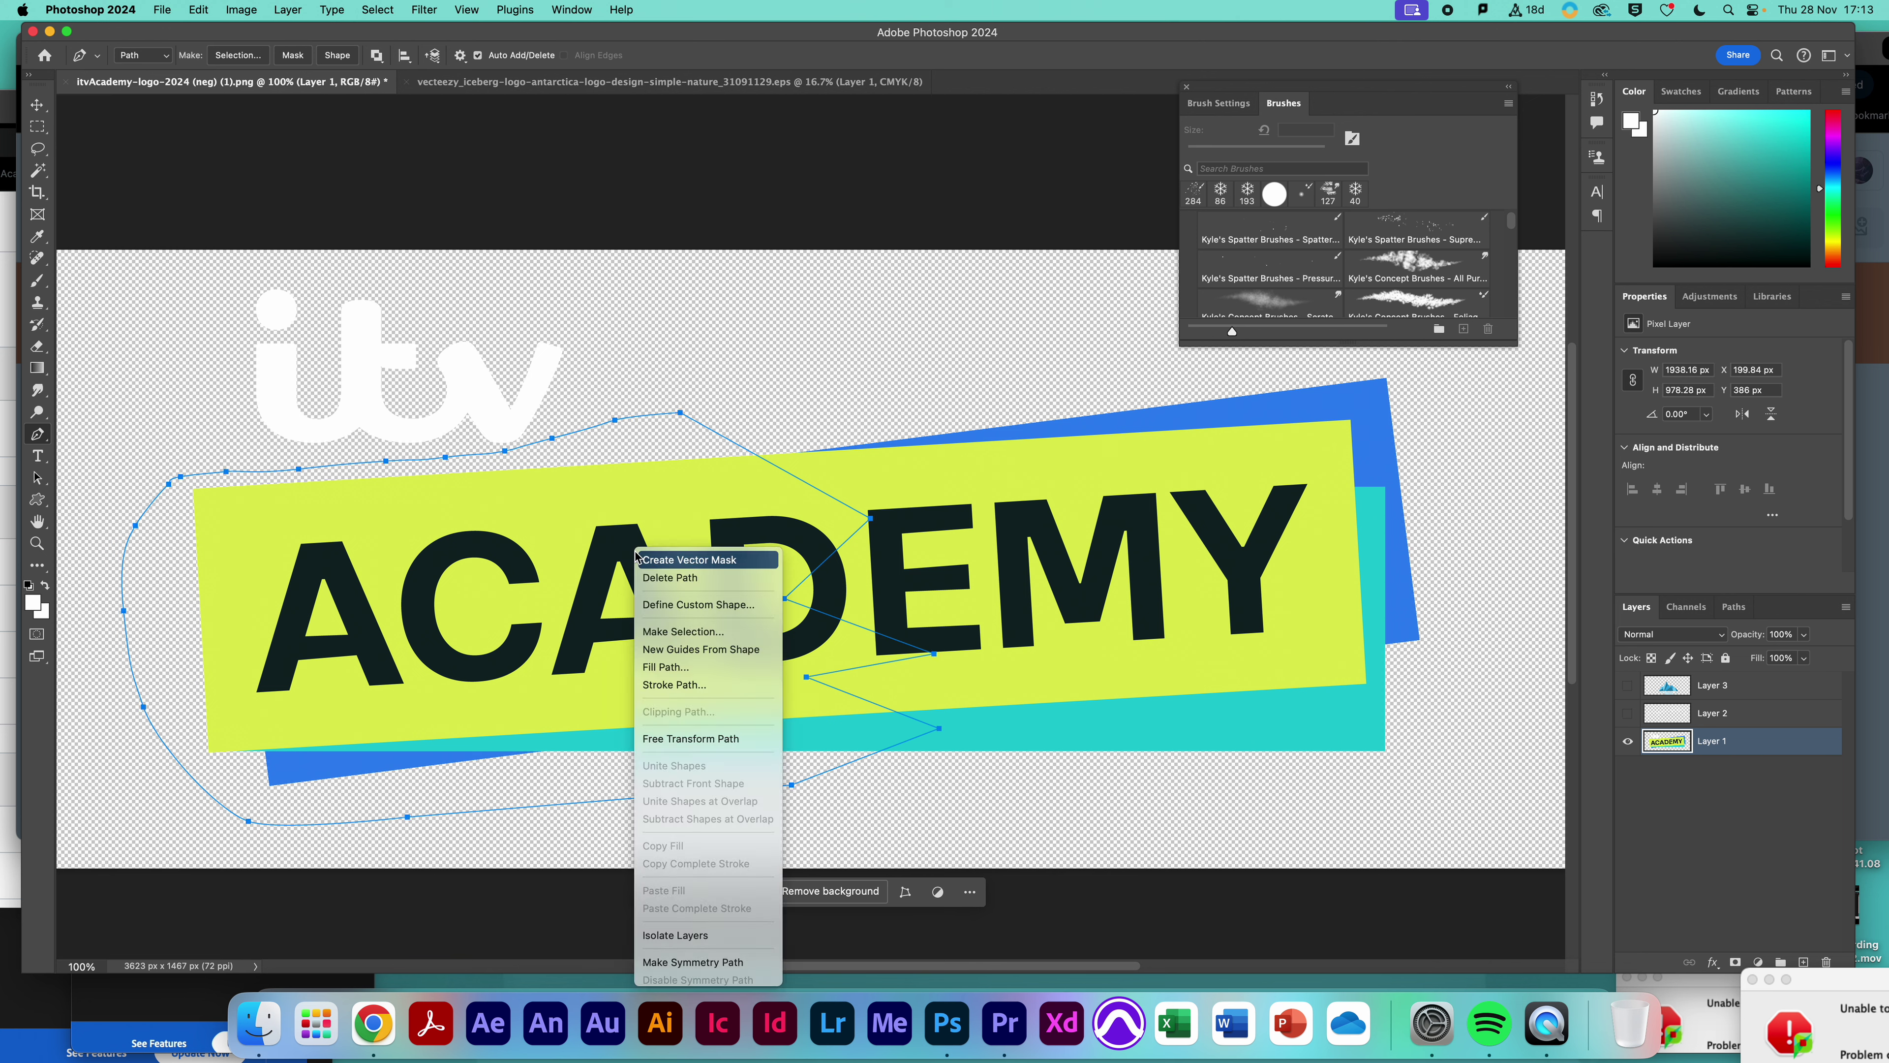
click(692, 631)
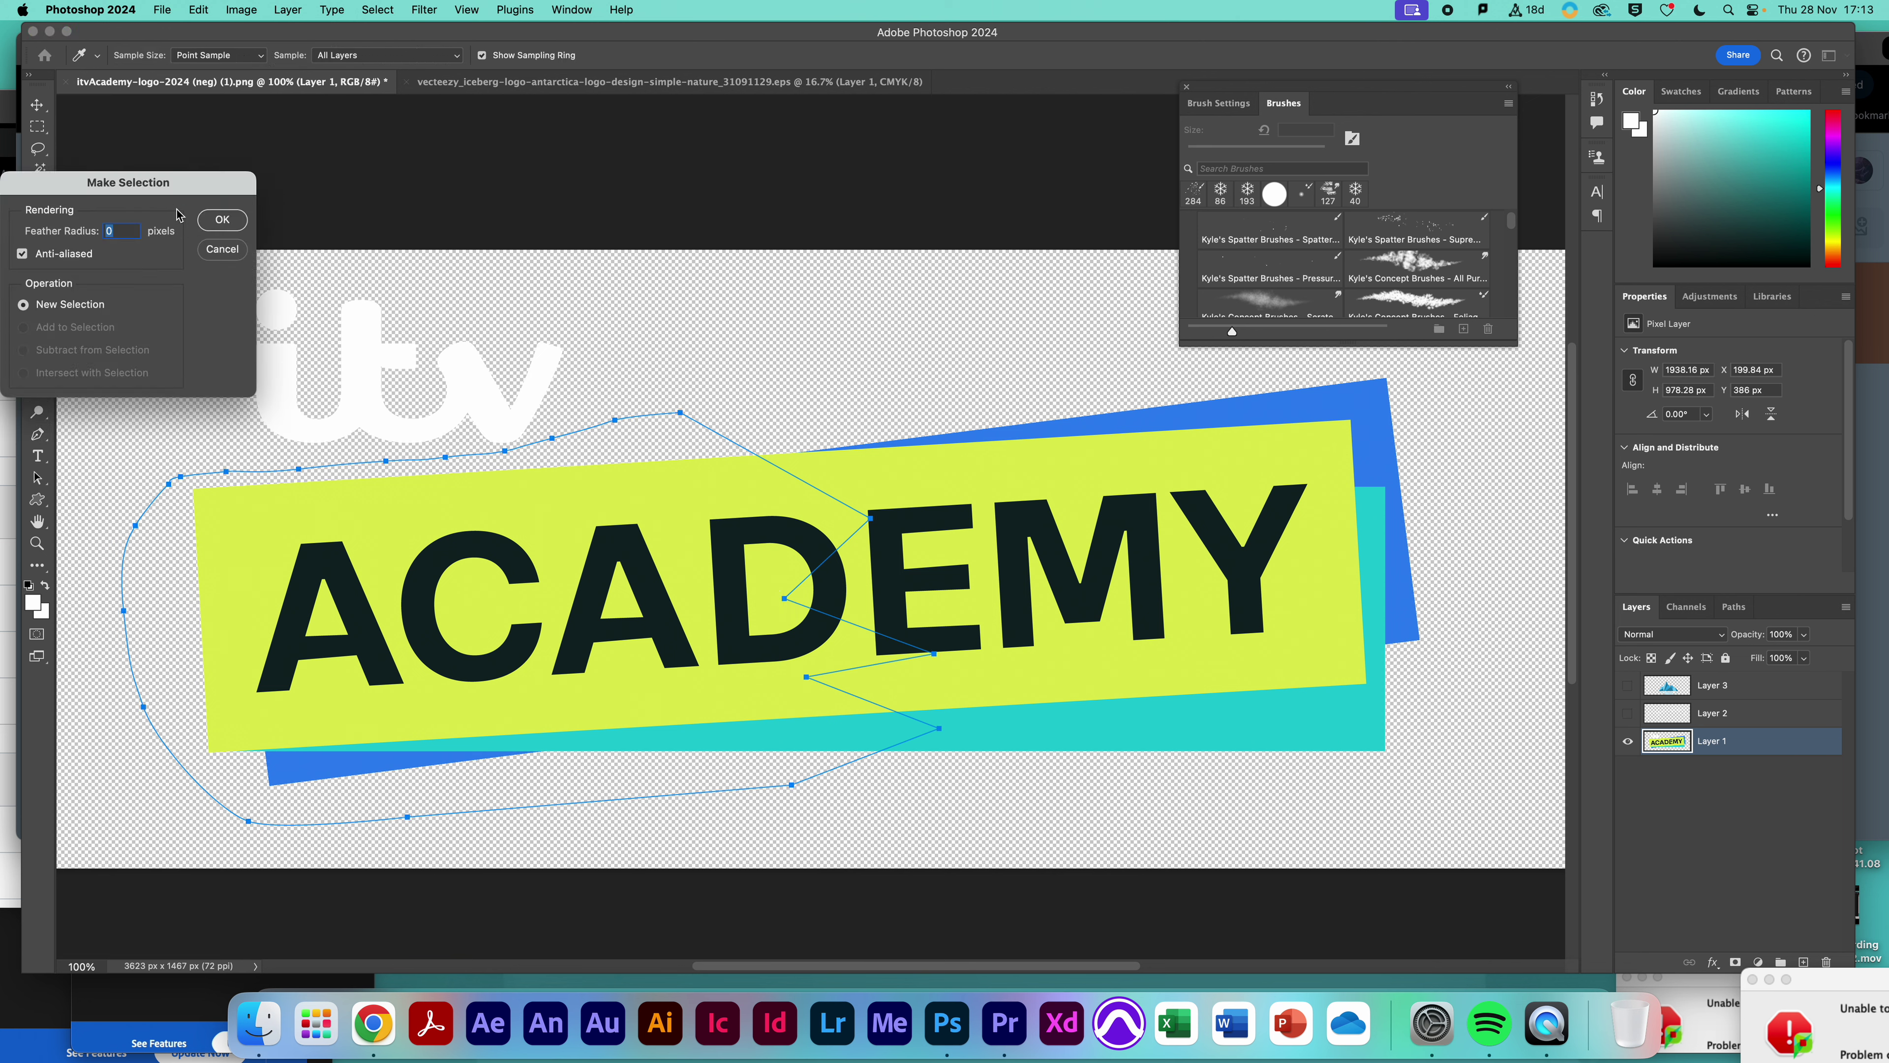
click(222, 219)
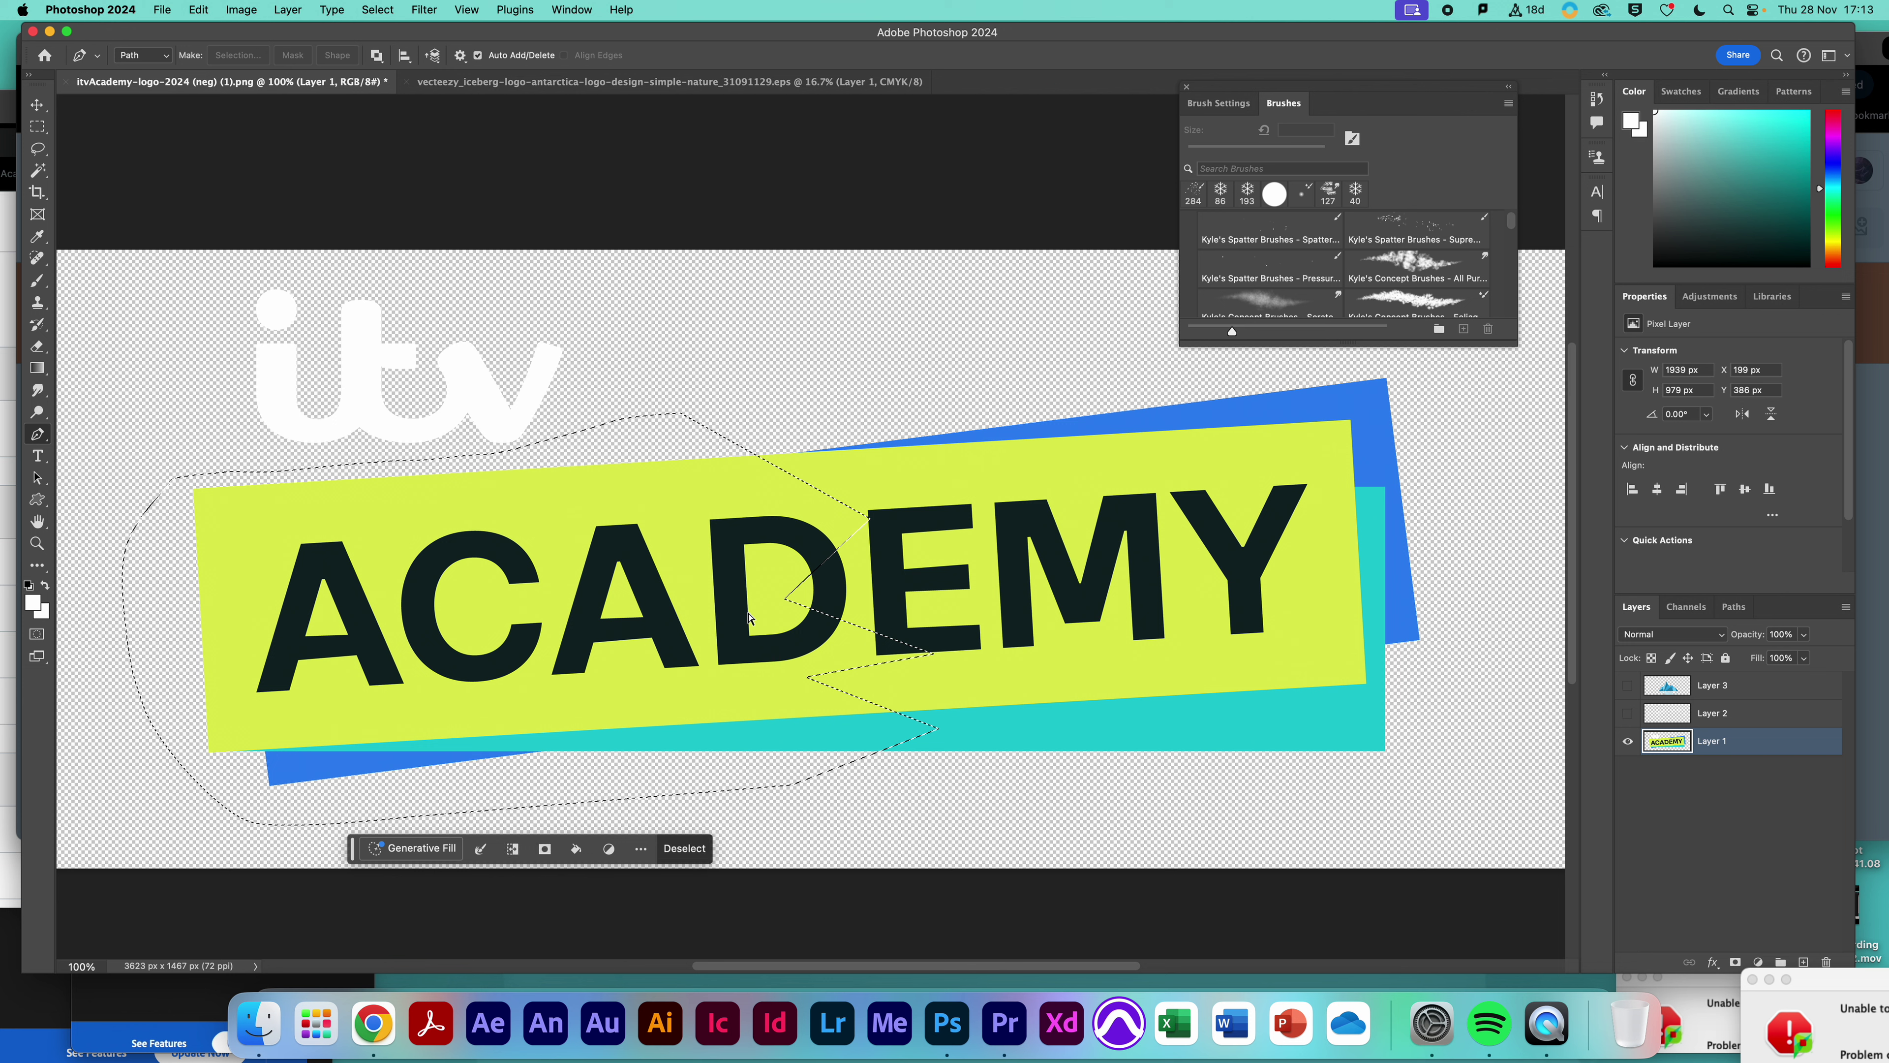
key(super+c)
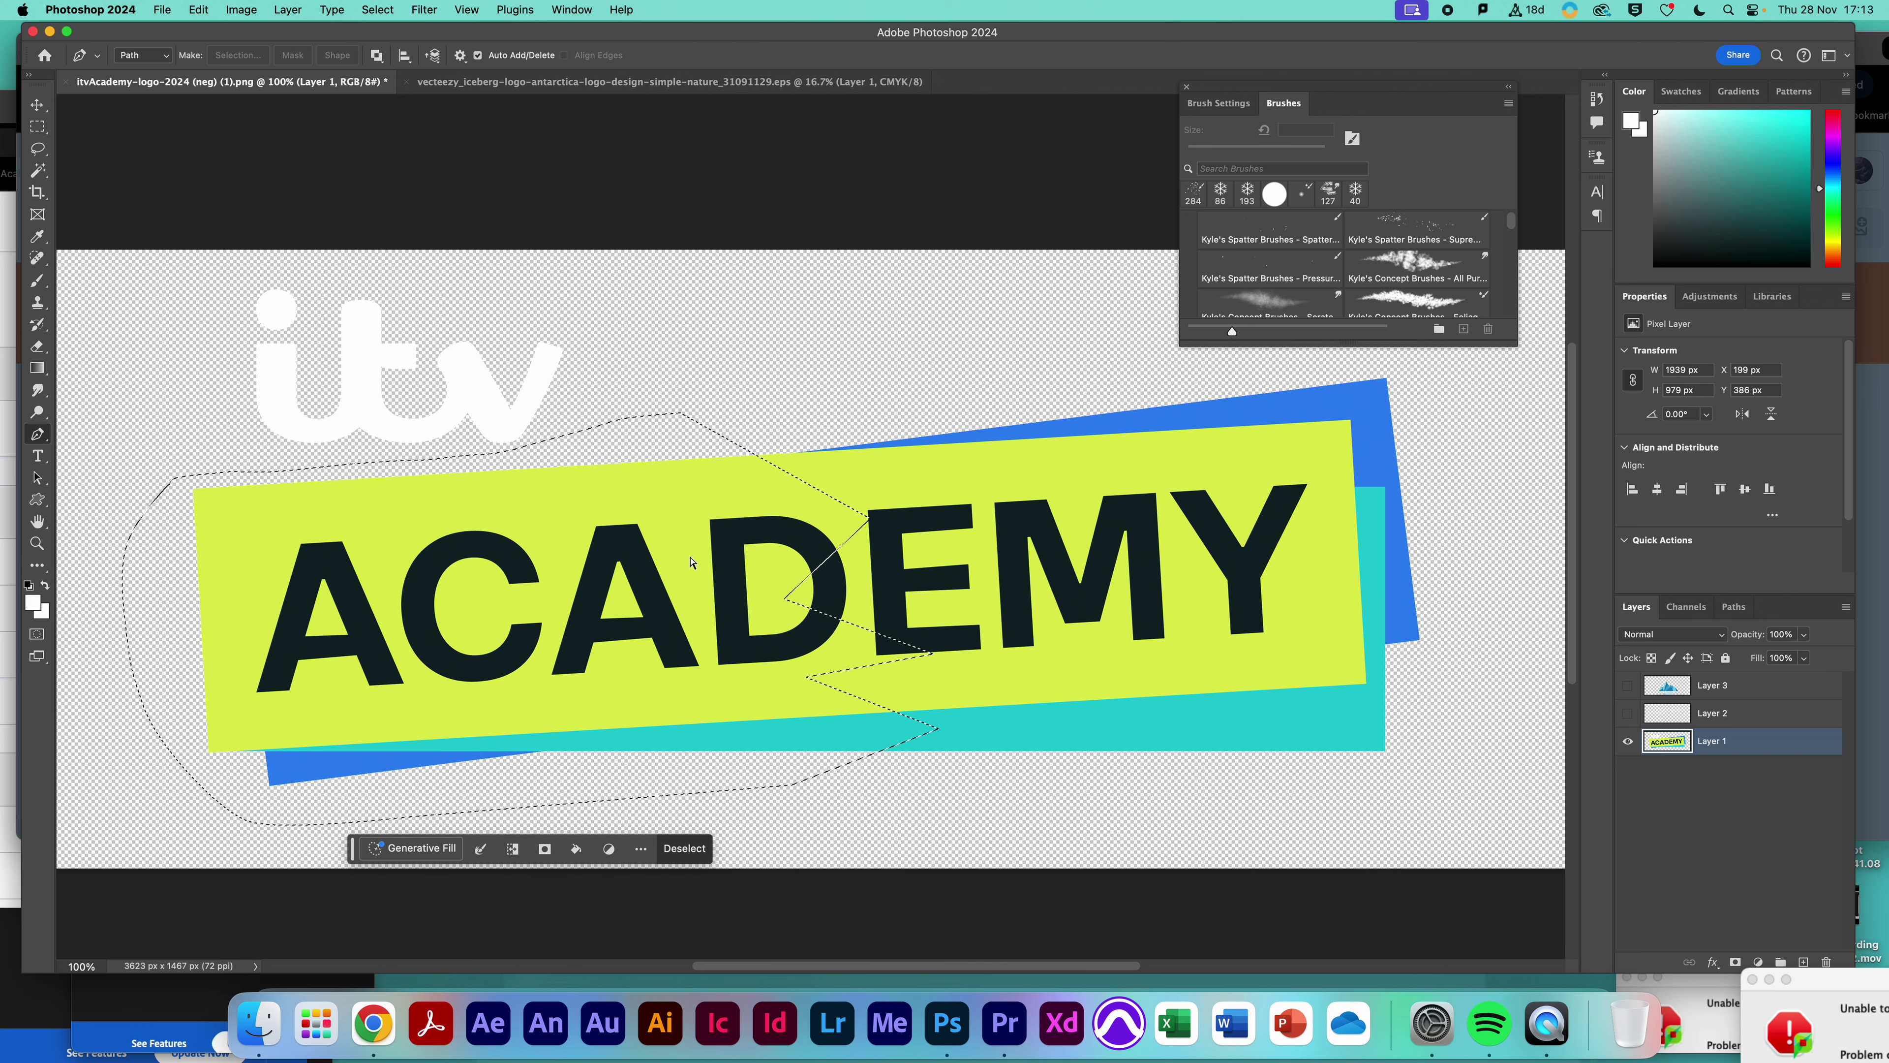
key(super+v)
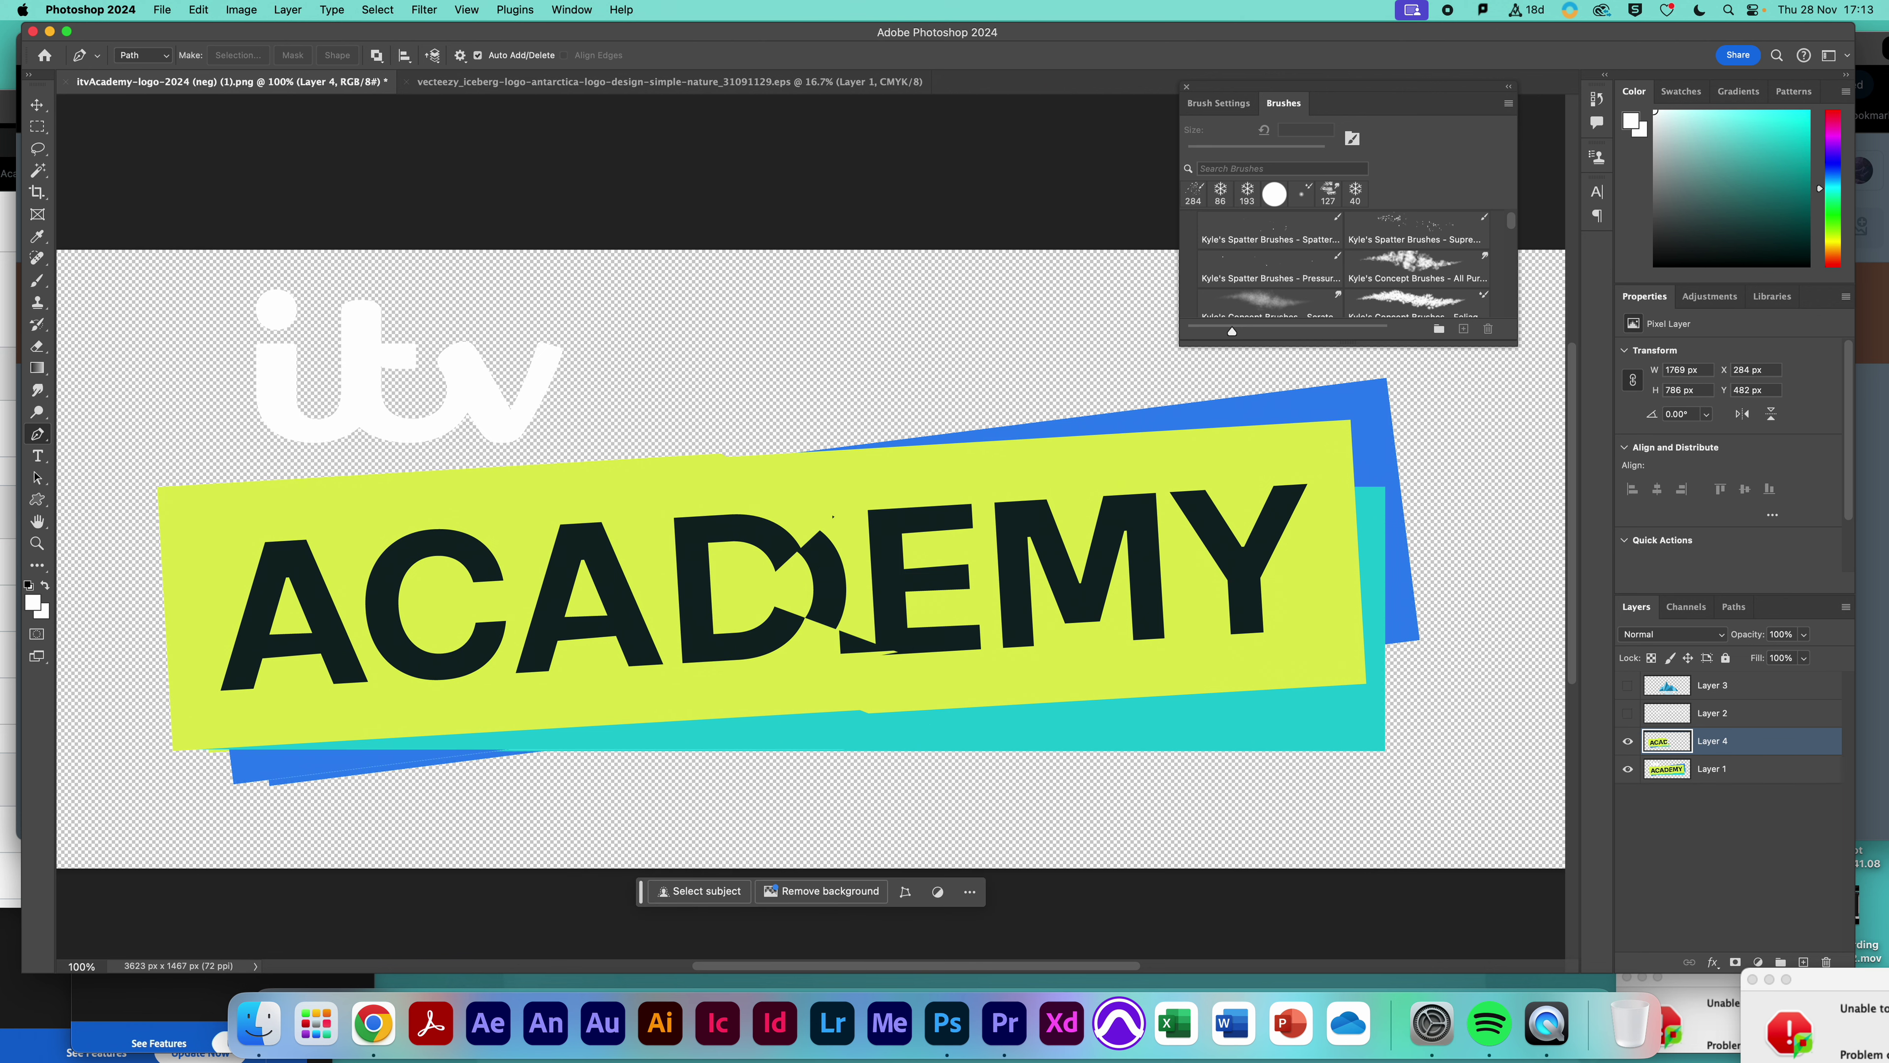
Check the copied piece without Layer 1, and move the copied left banner piece into alignment with the original logo
click(1628, 772)
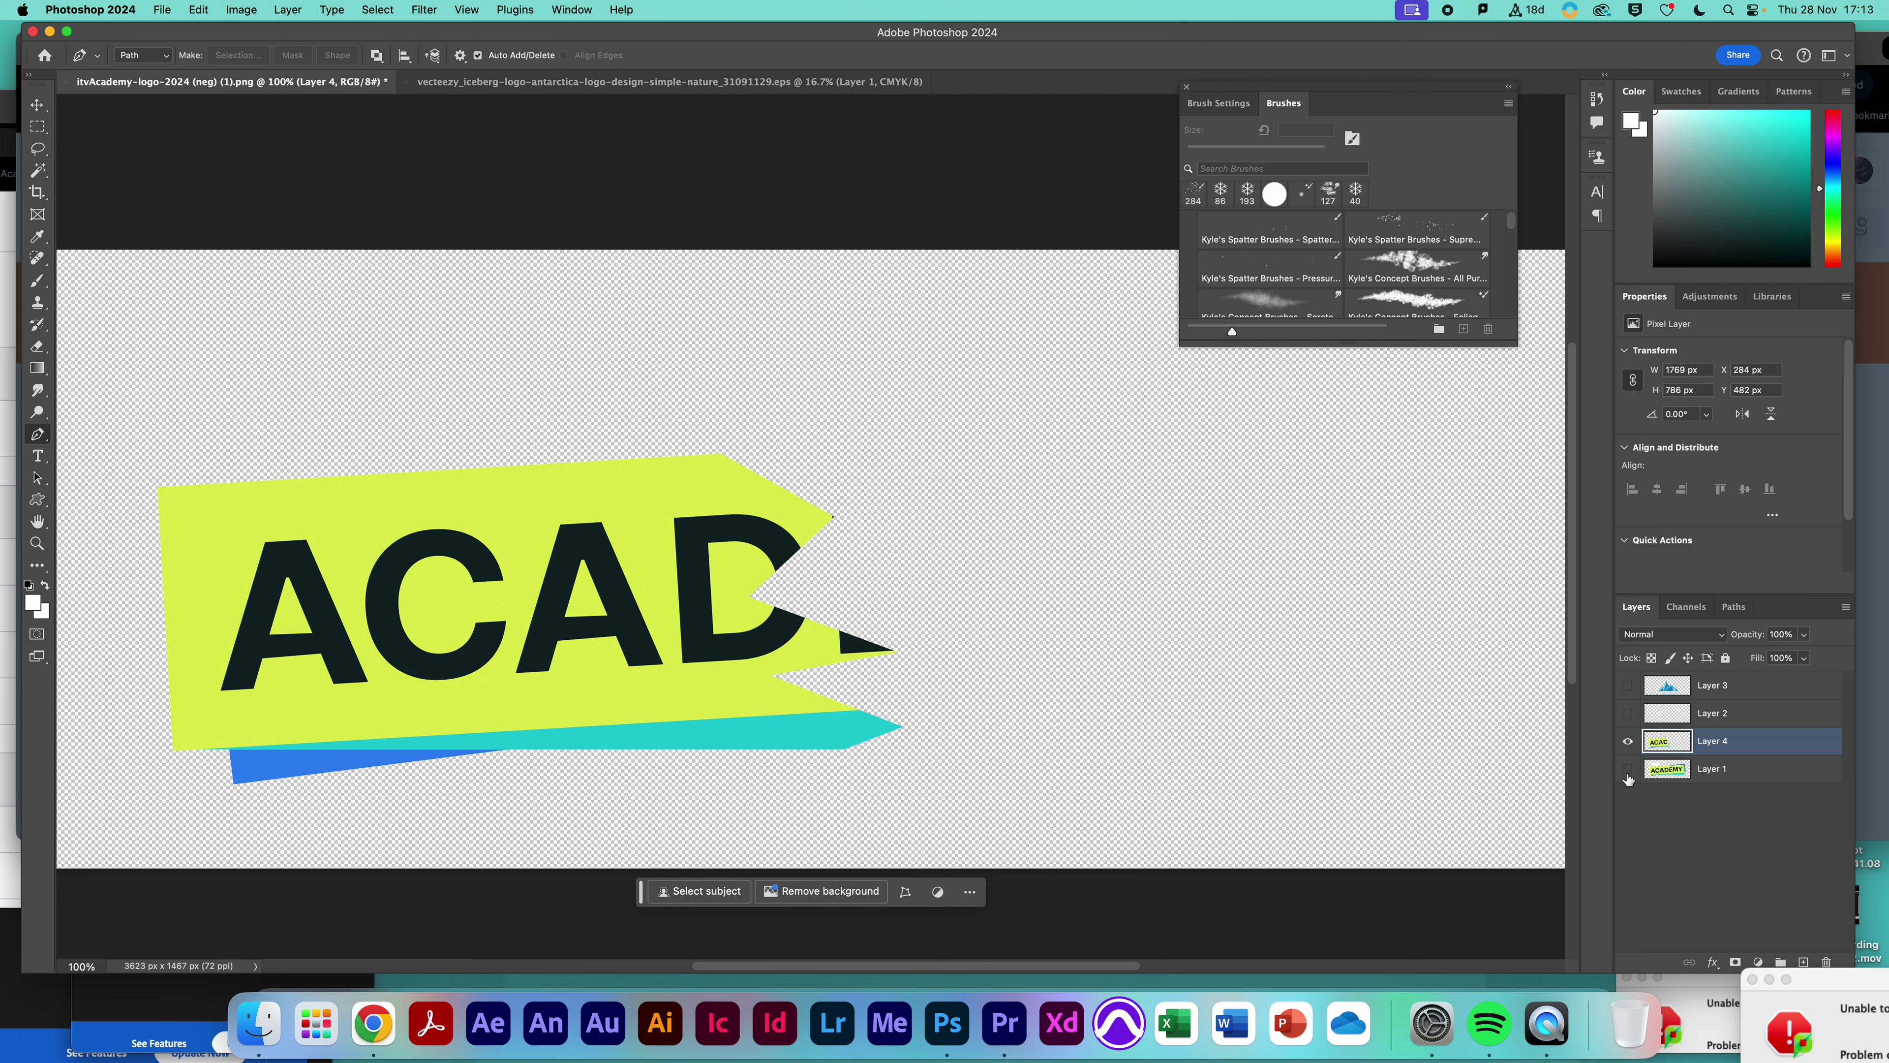
click(1627, 771)
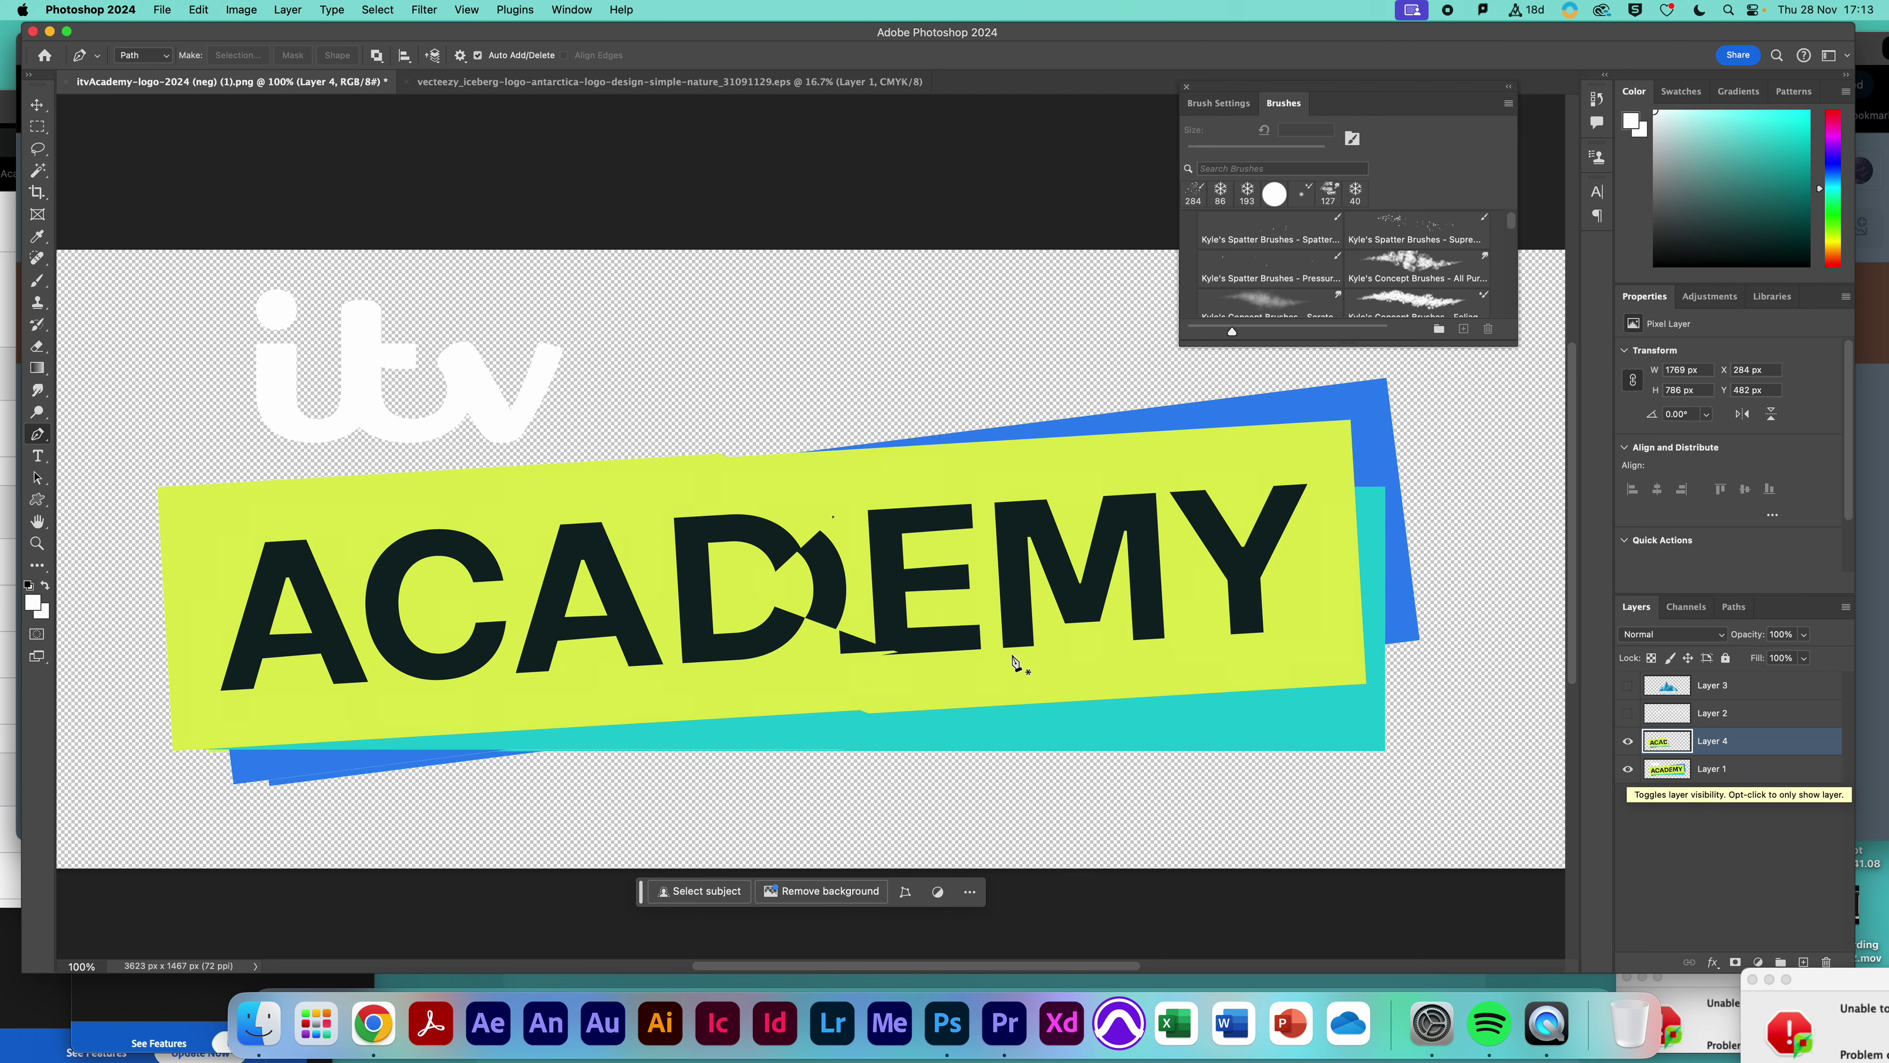
click(37, 104)
drag(243, 584, 467, 603)
drag(615, 626, 761, 635)
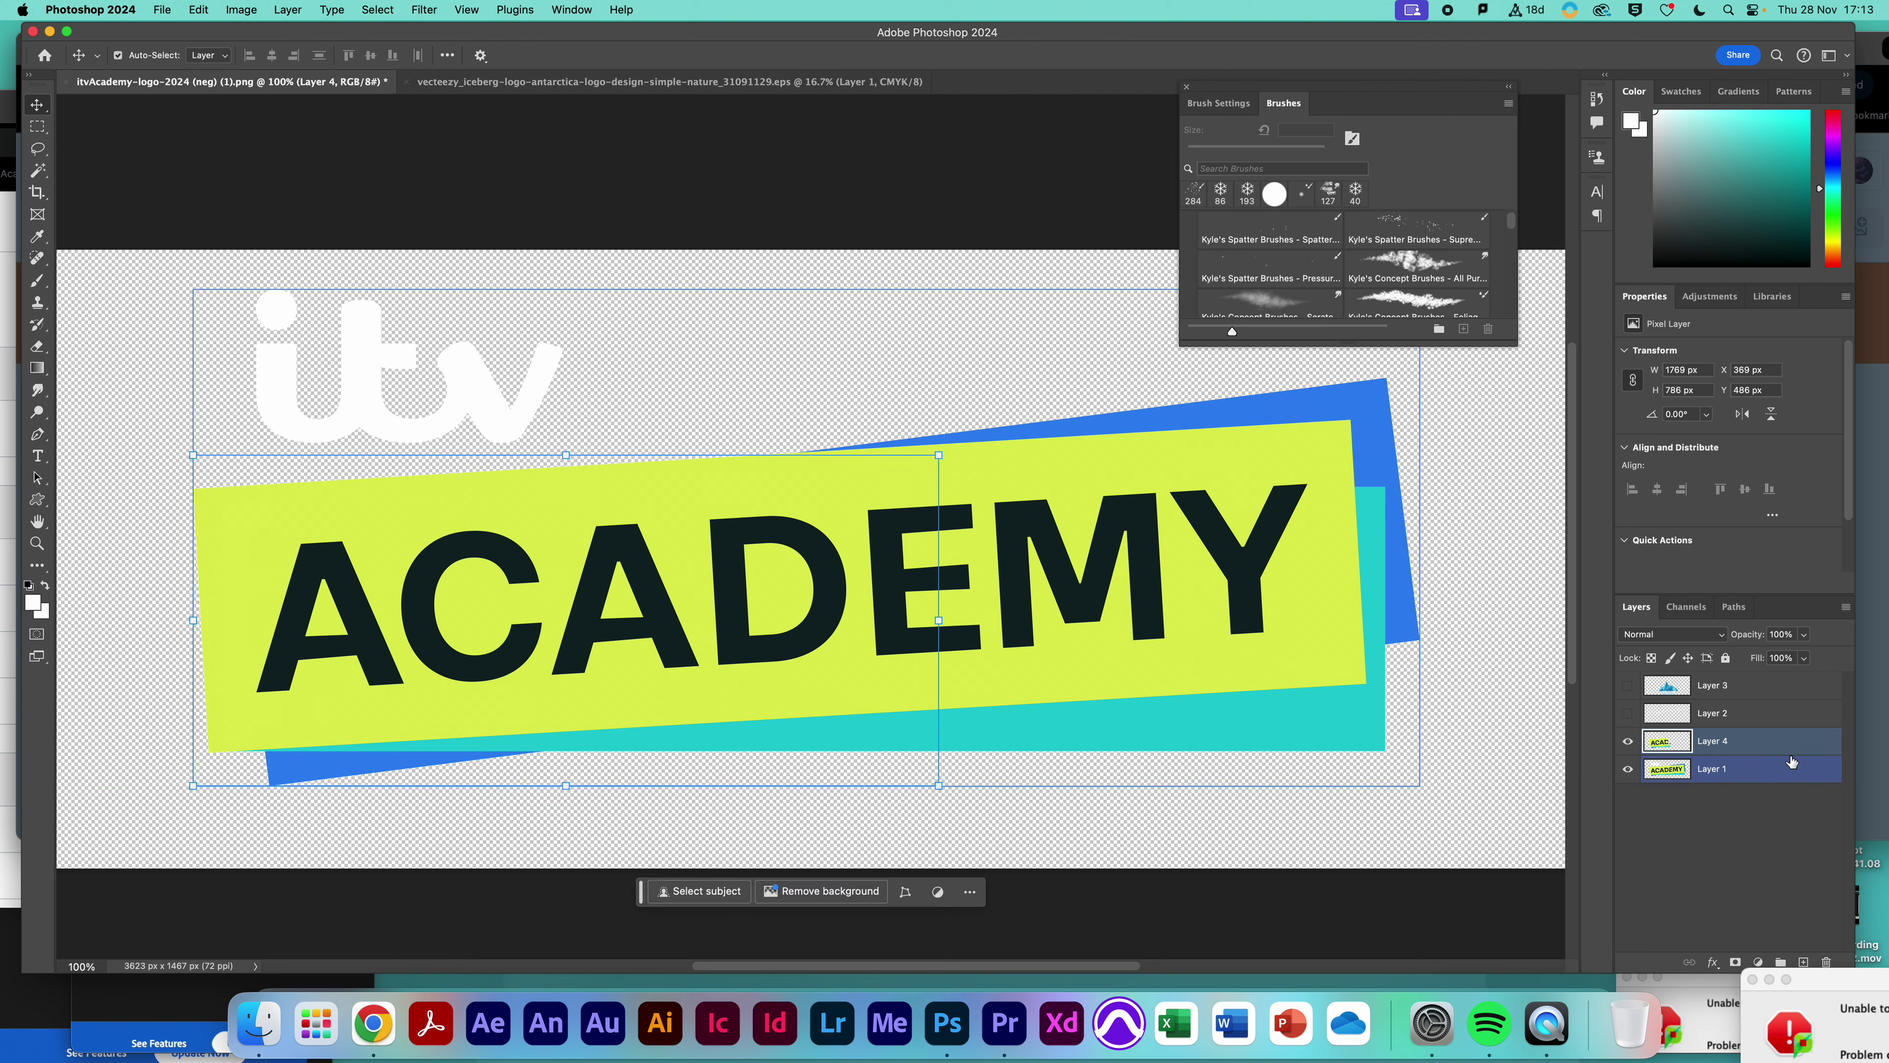
Add a Multiply drop shadow to Layer 4 with 49% opacity, 57% spread and a size of 13 px
double_click(1768, 744)
drag(161, 119, 1180, 62)
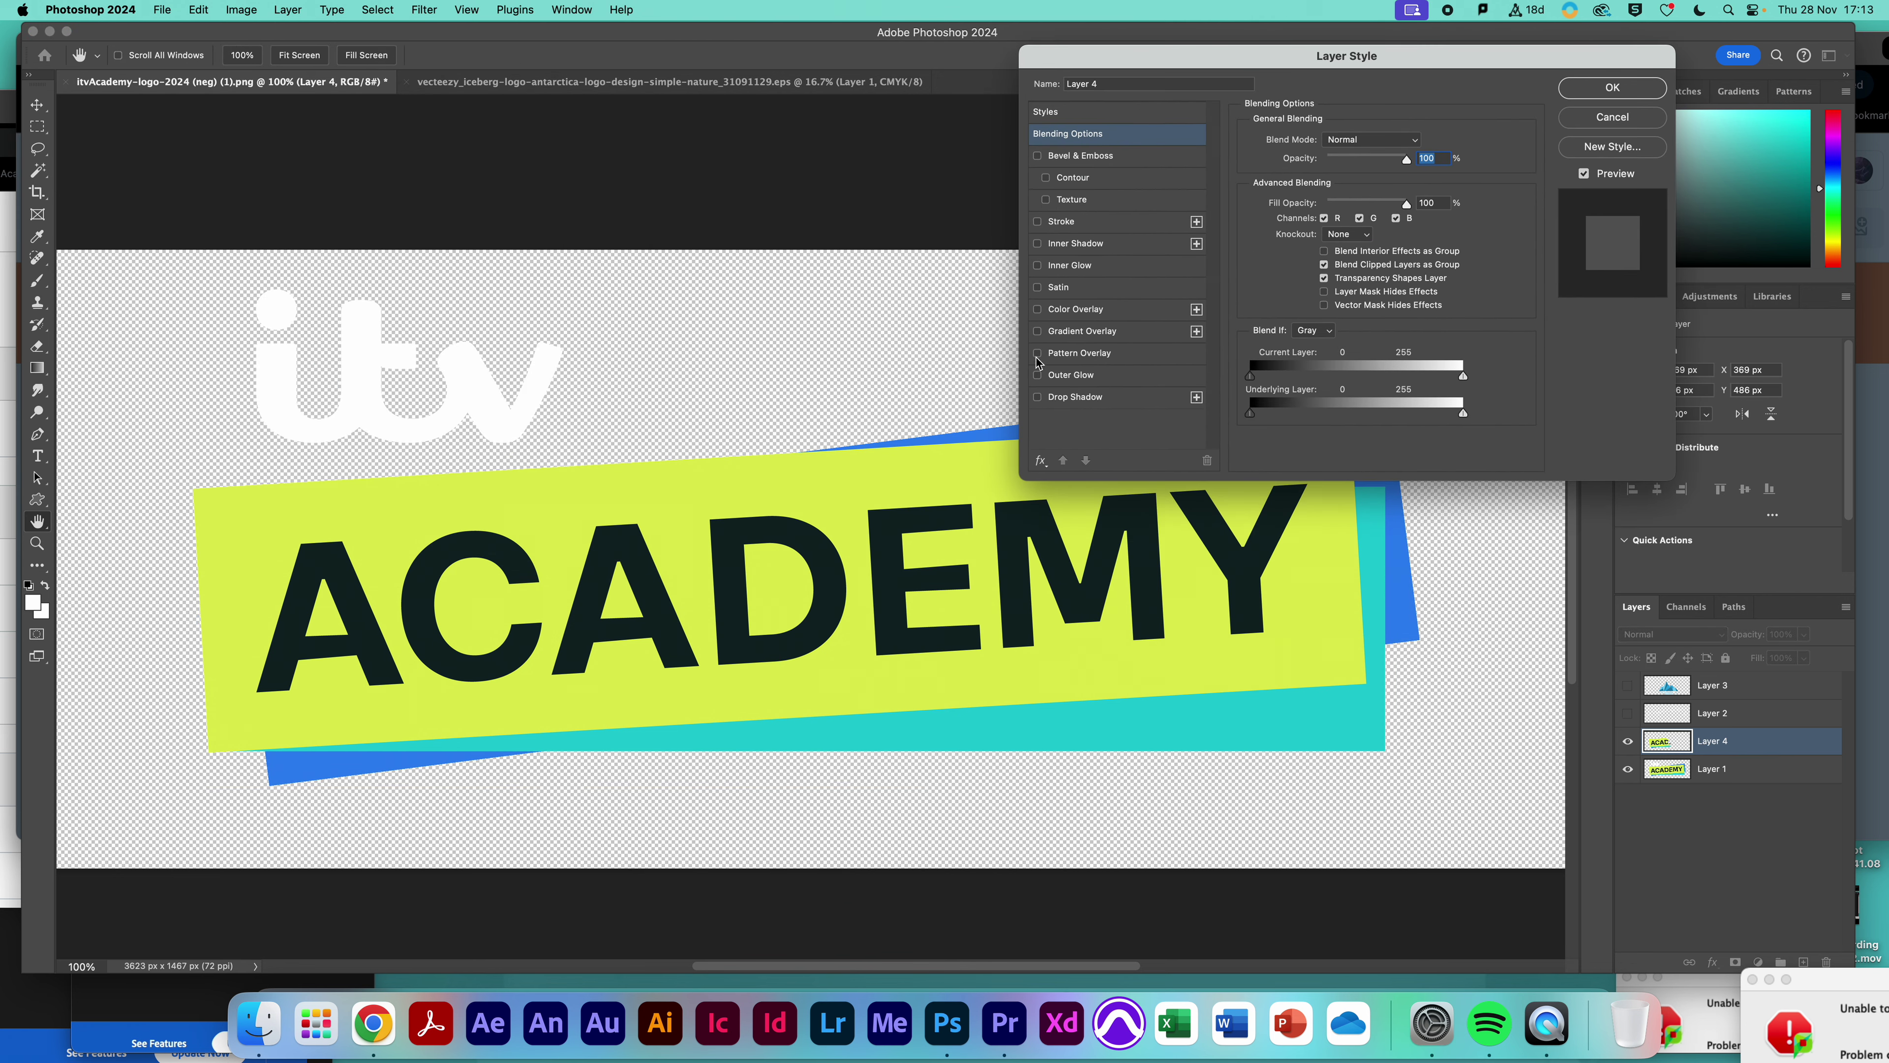
click(1084, 400)
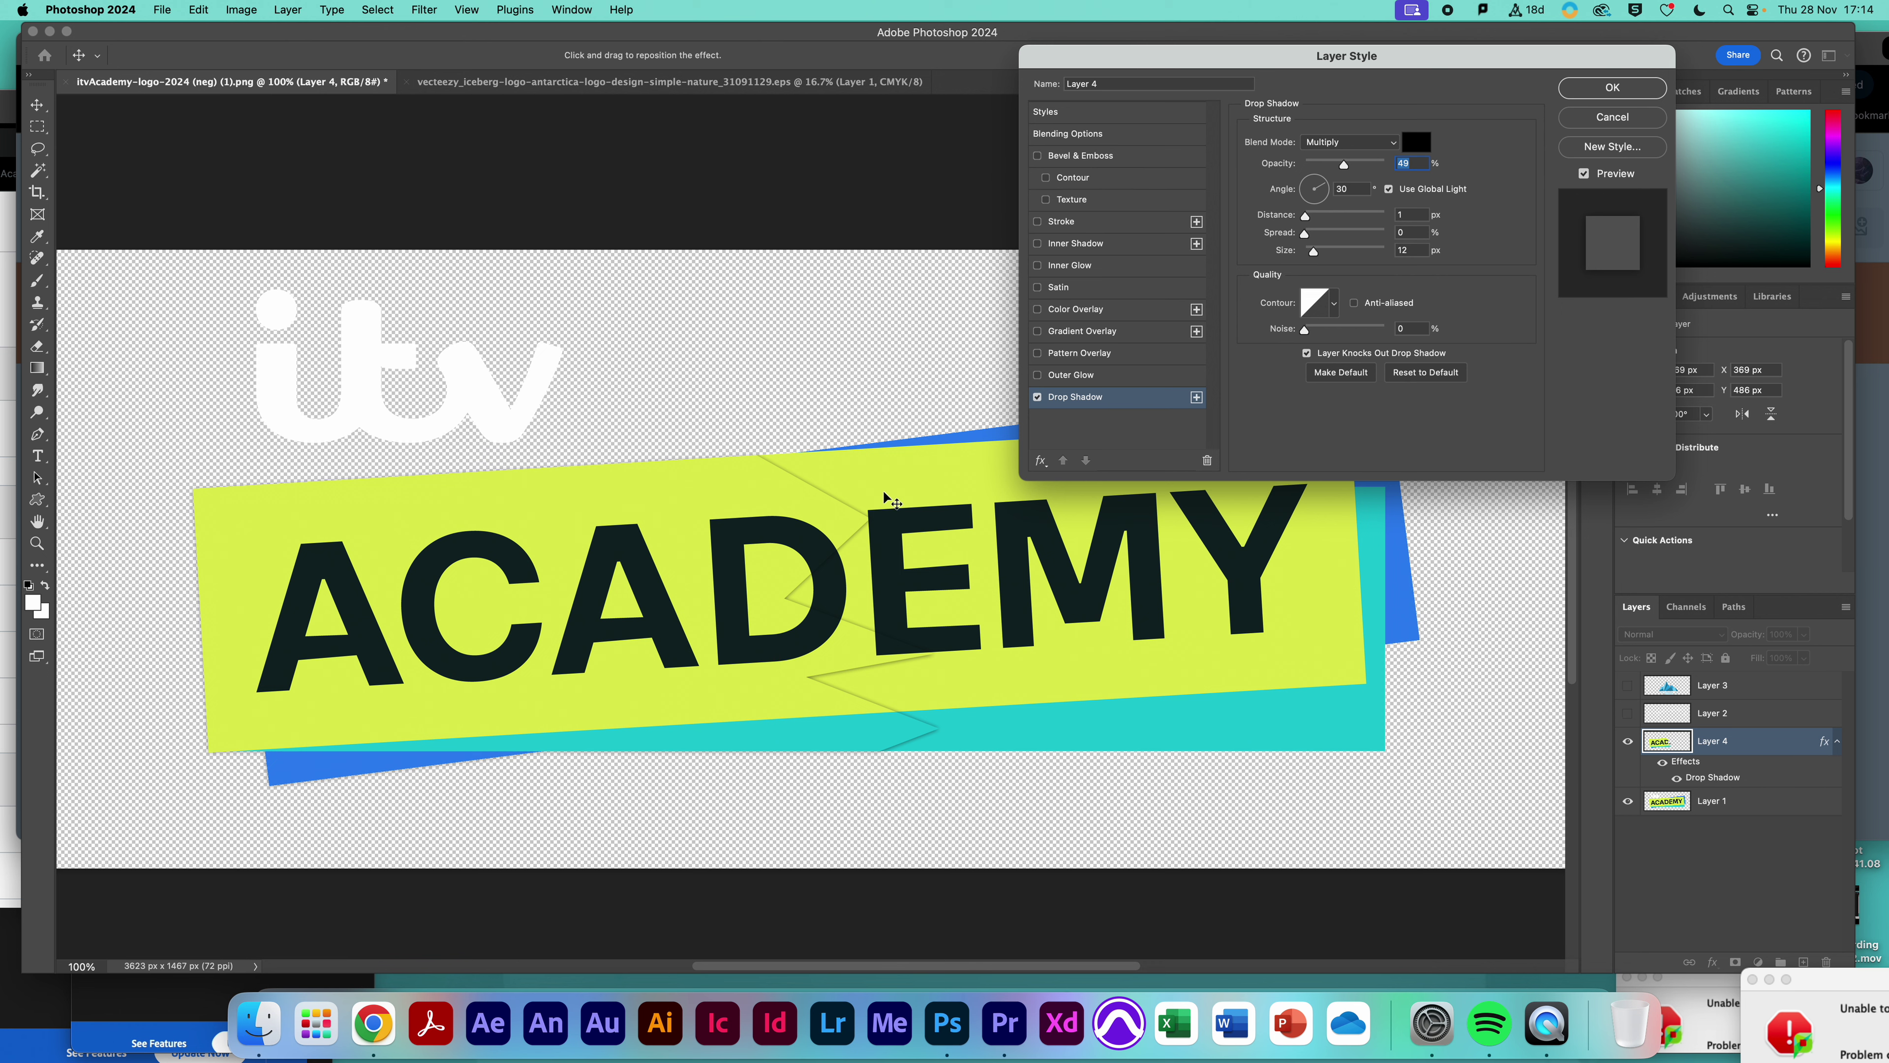
mouse_move(1314, 222)
mouse_down()
mouse_move(1362, 240)
mouse_move(1306, 257)
mouse_move(1310, 228)
mouse_up()
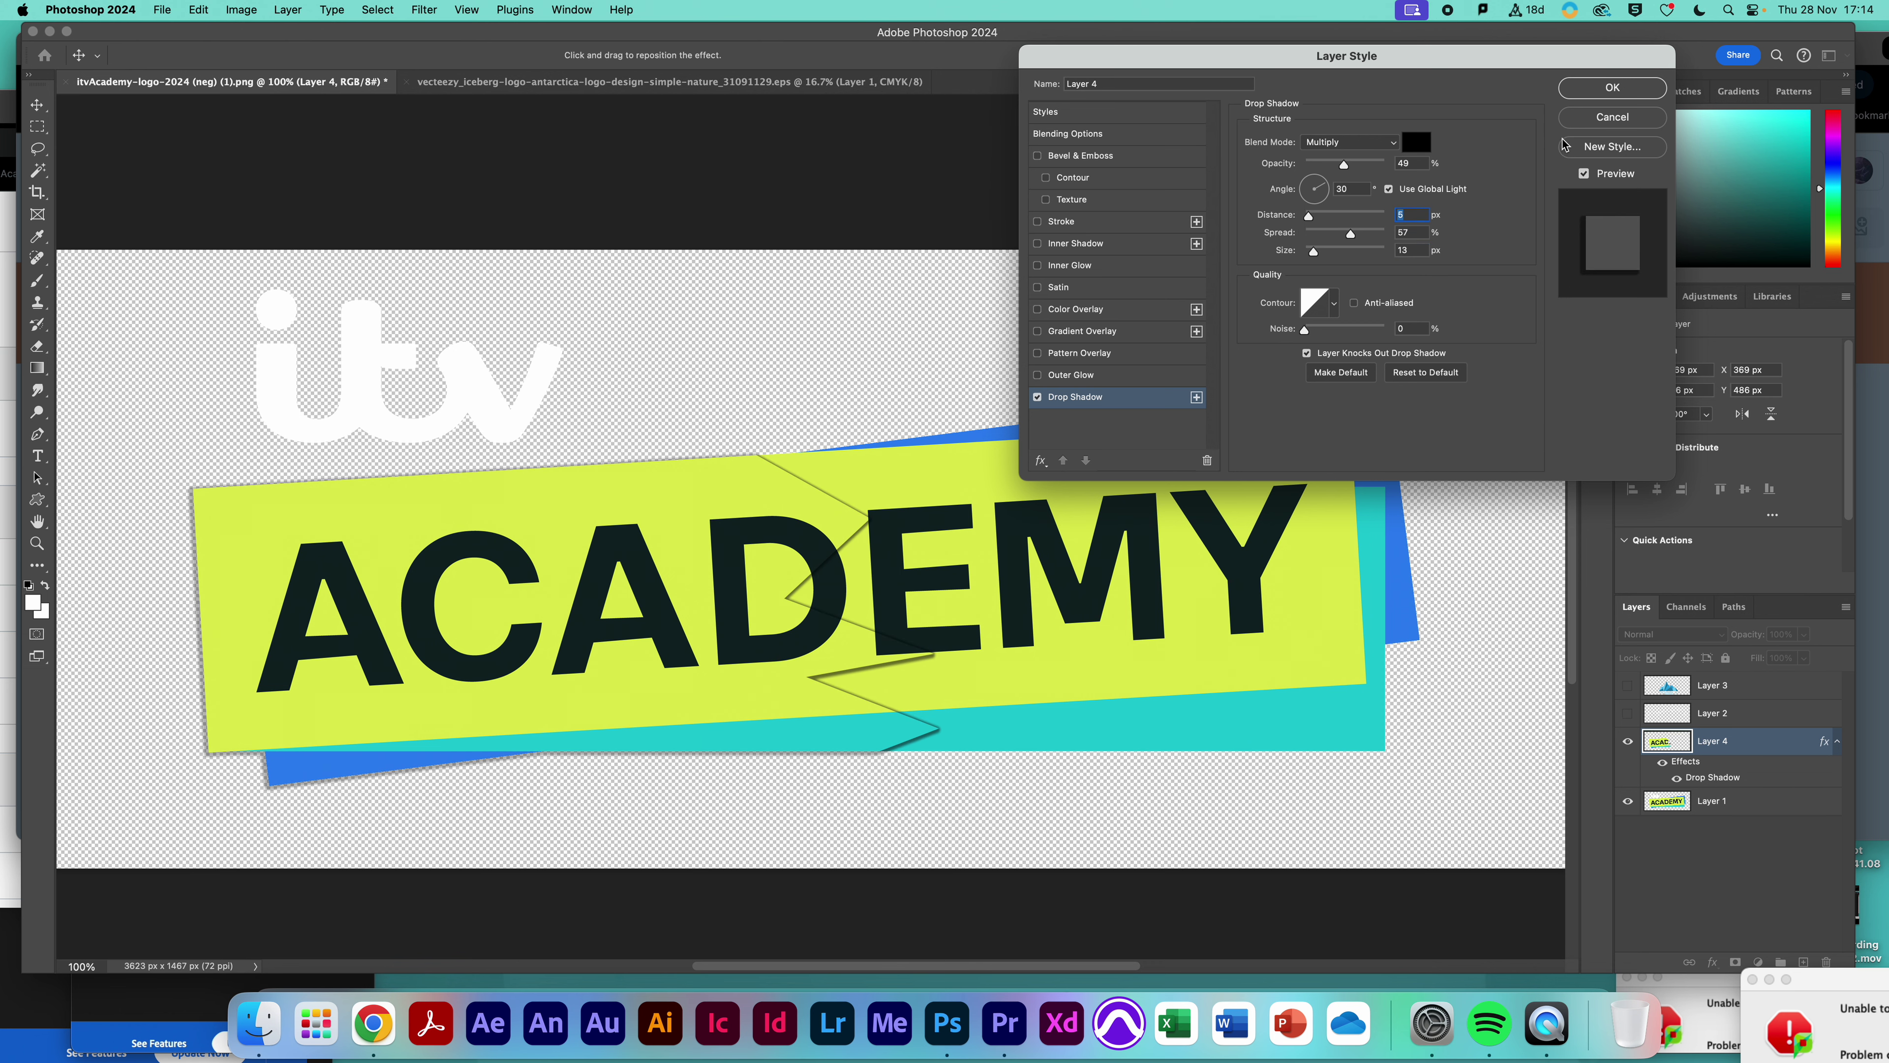
click(1612, 97)
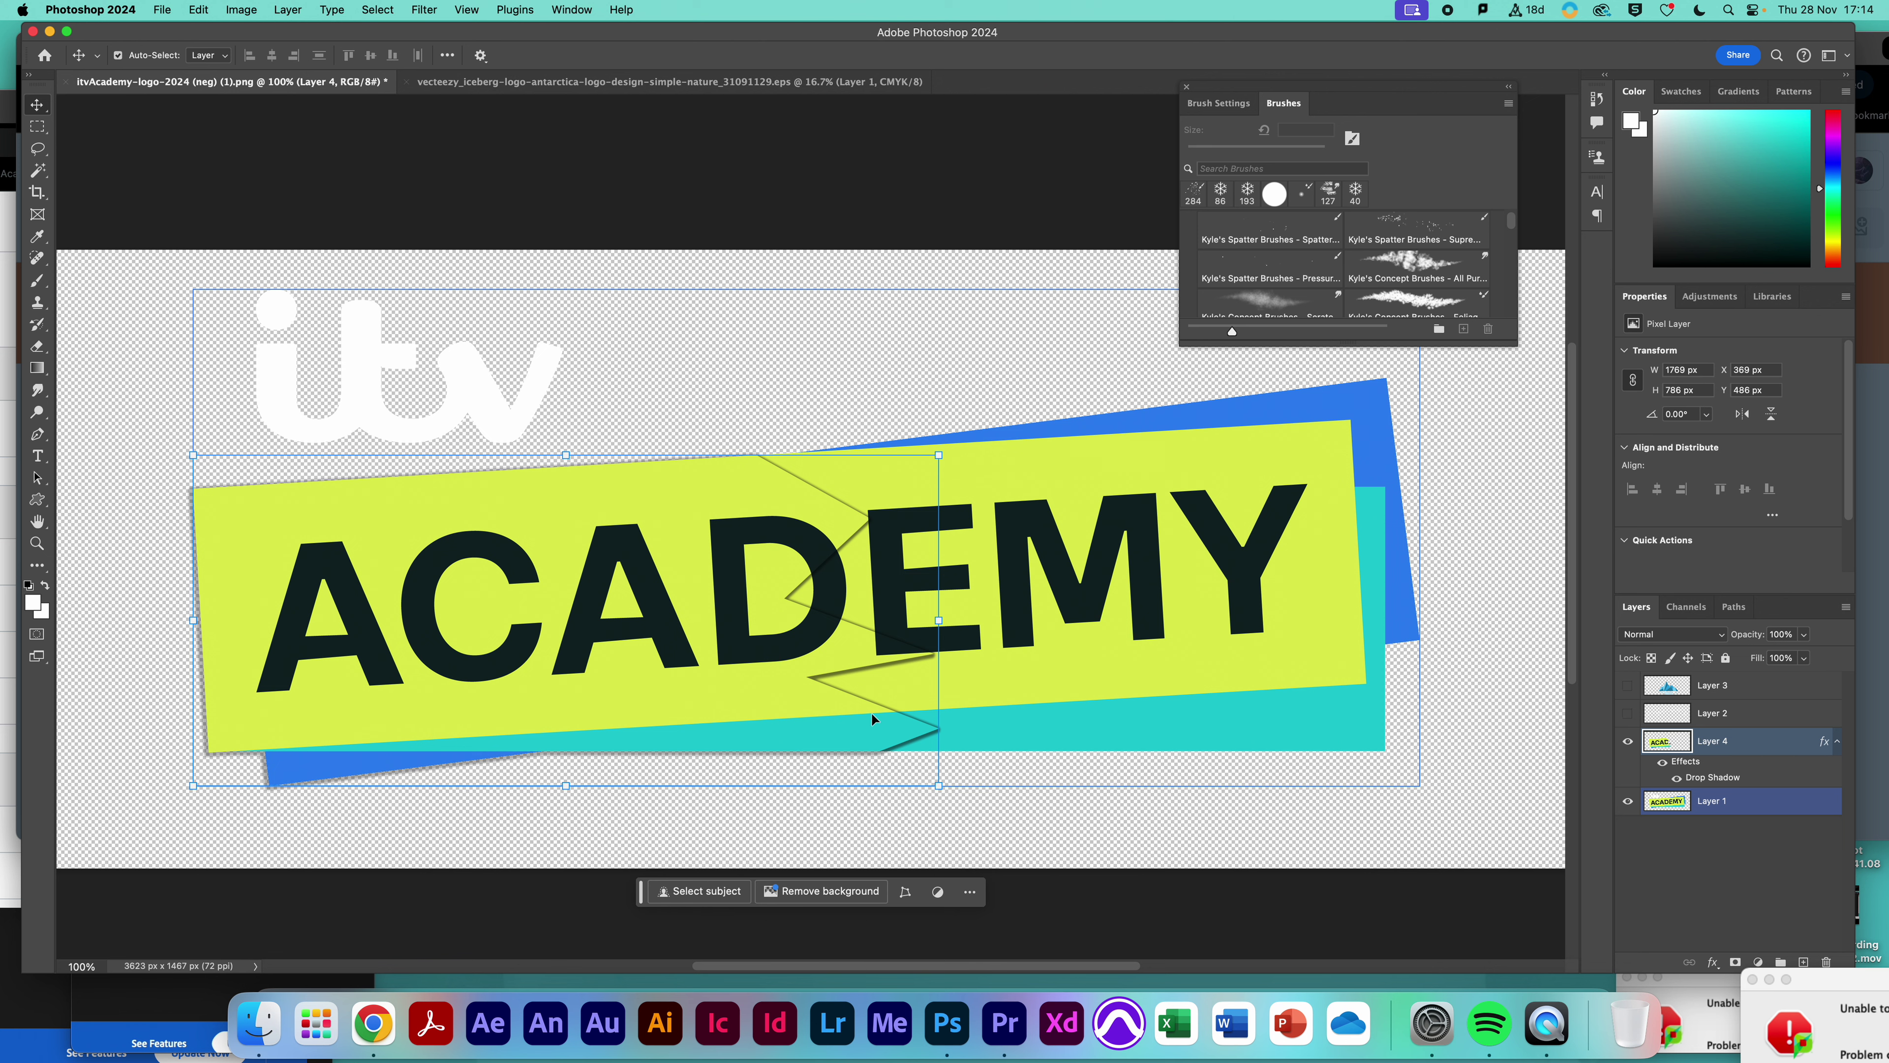
Activate Layer 1 and trace a Pen path down the jagged crack to the lower edge of the turquoise shape
click(1718, 801)
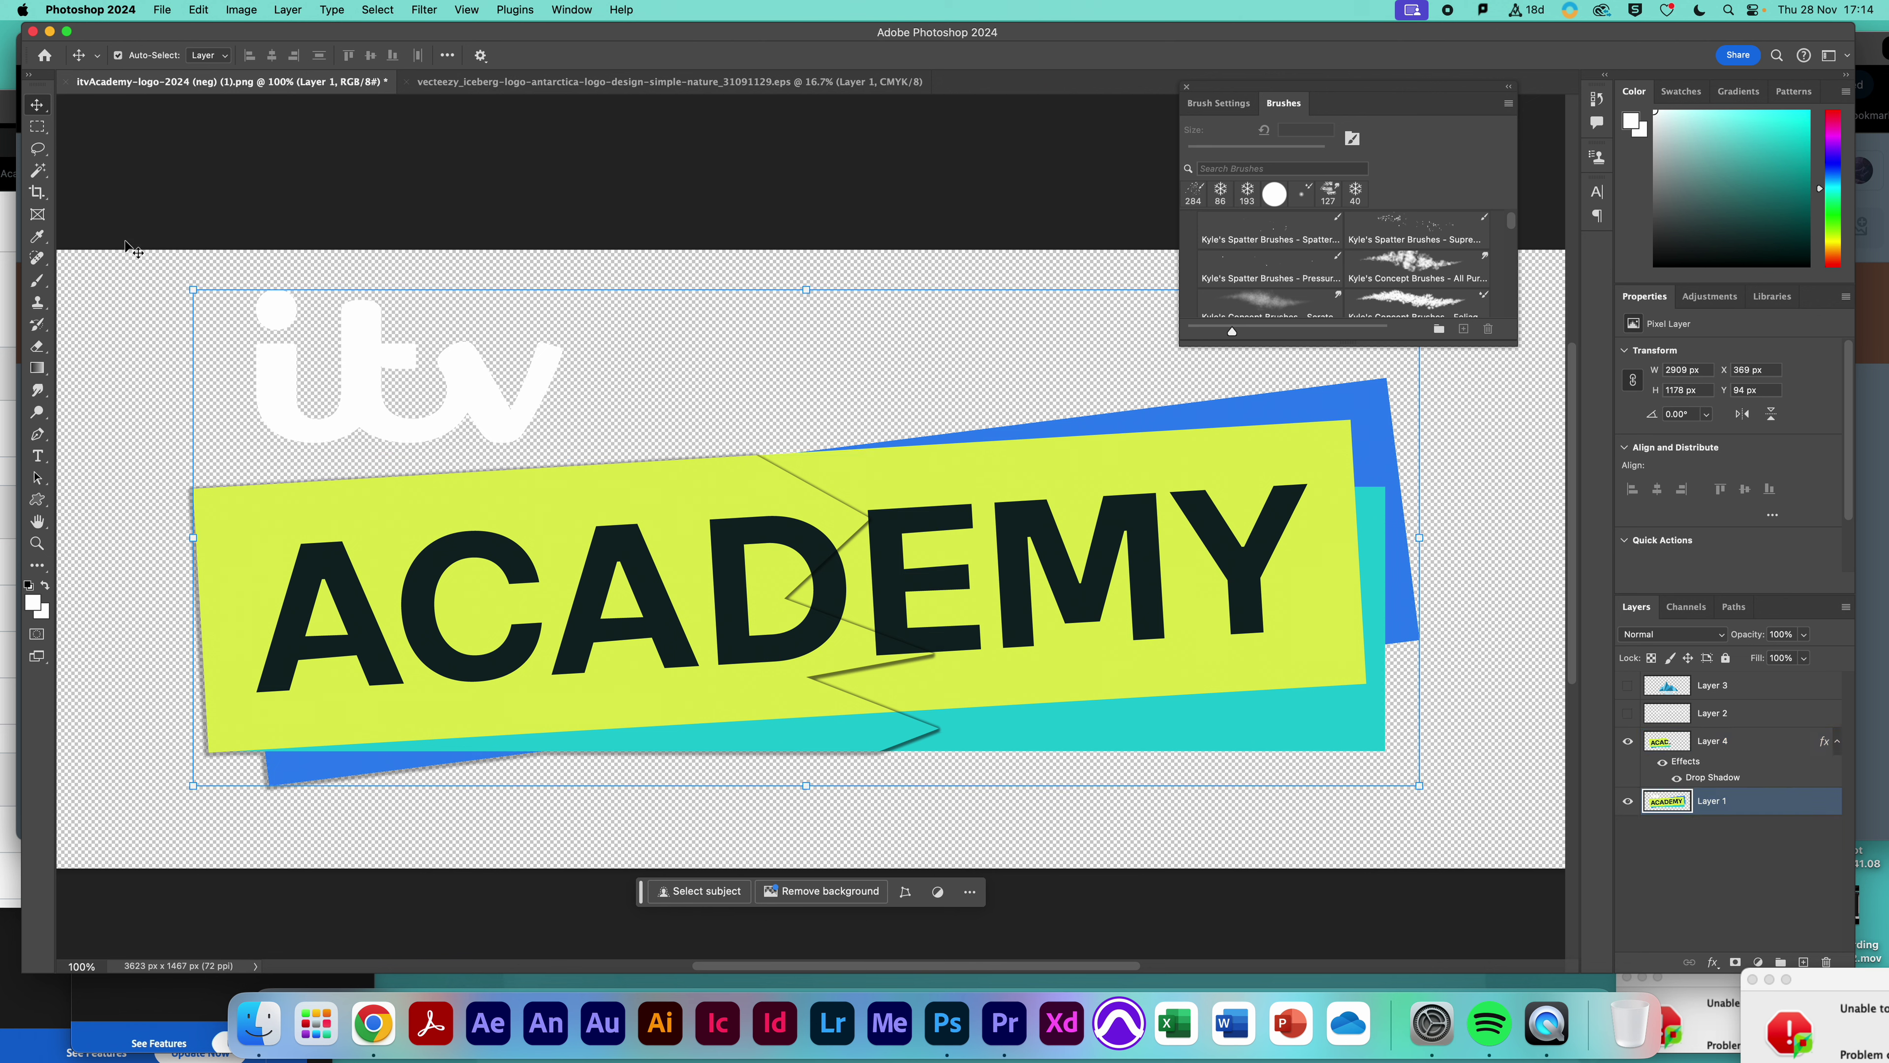
click(34, 437)
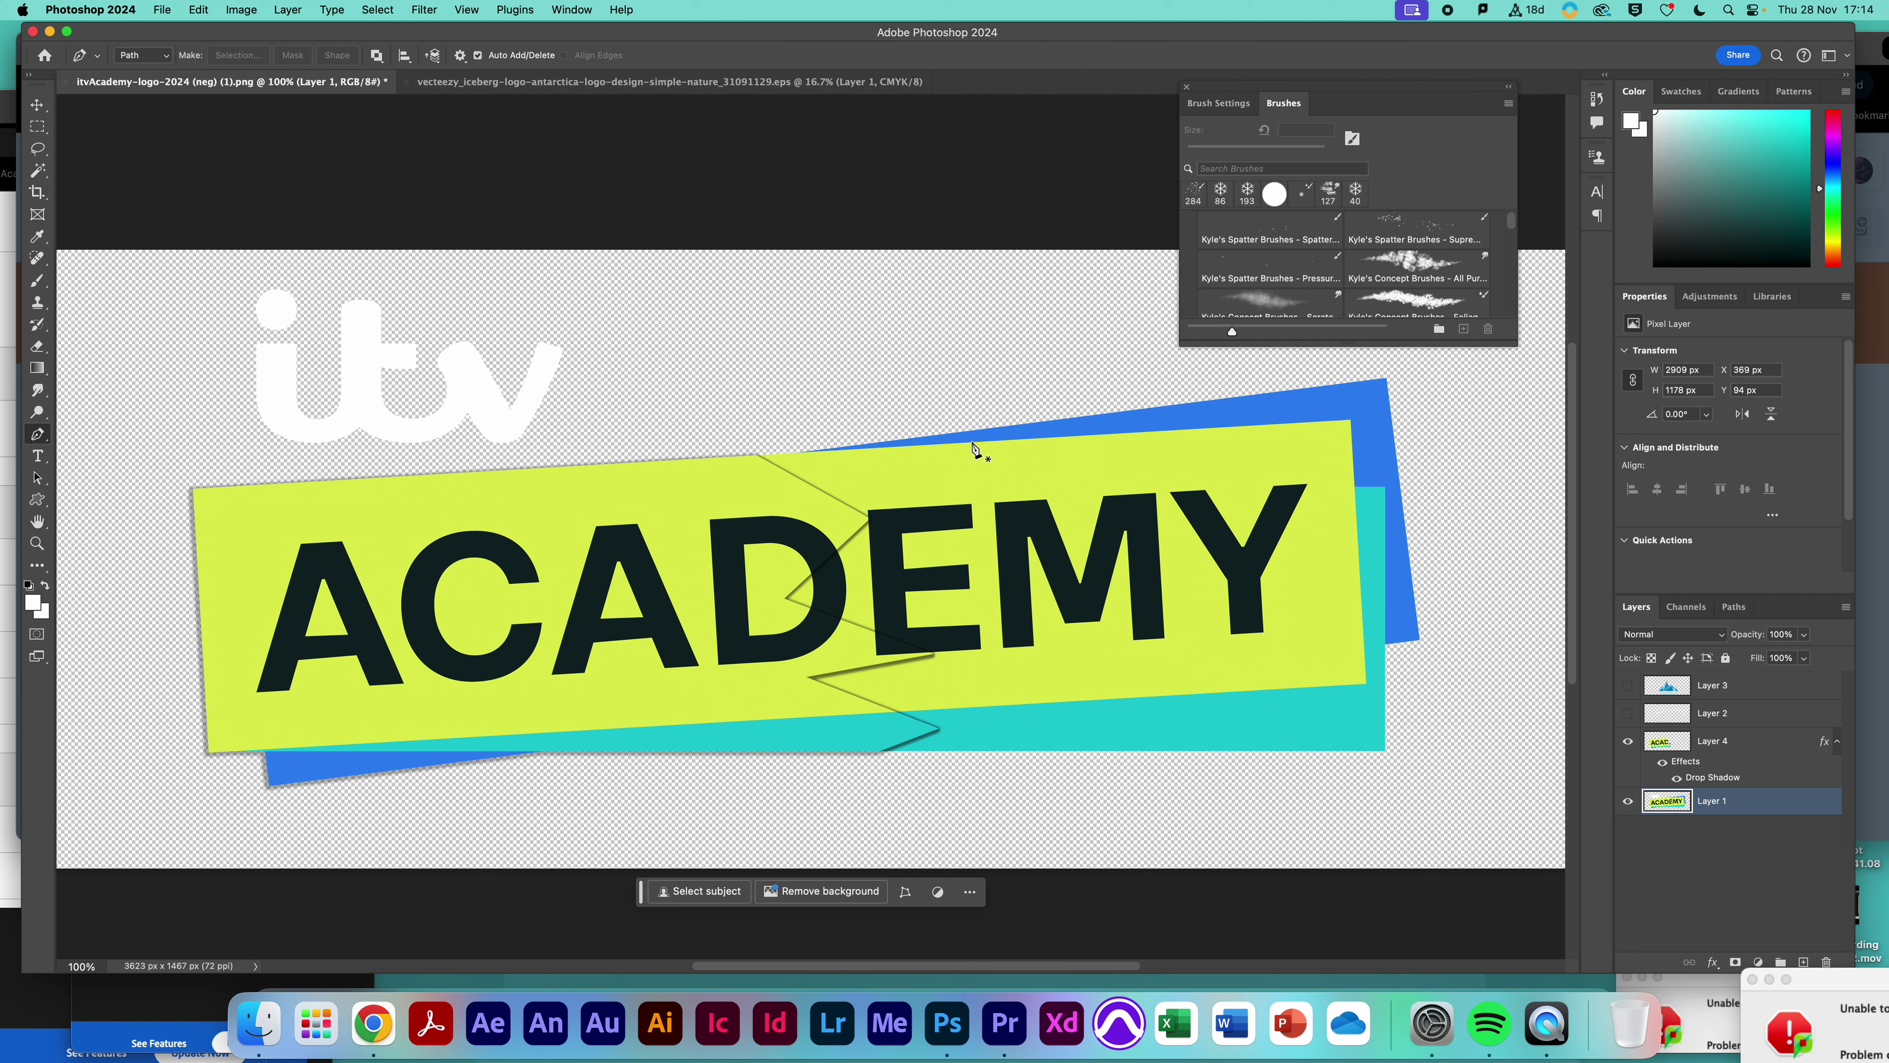
click(755, 452)
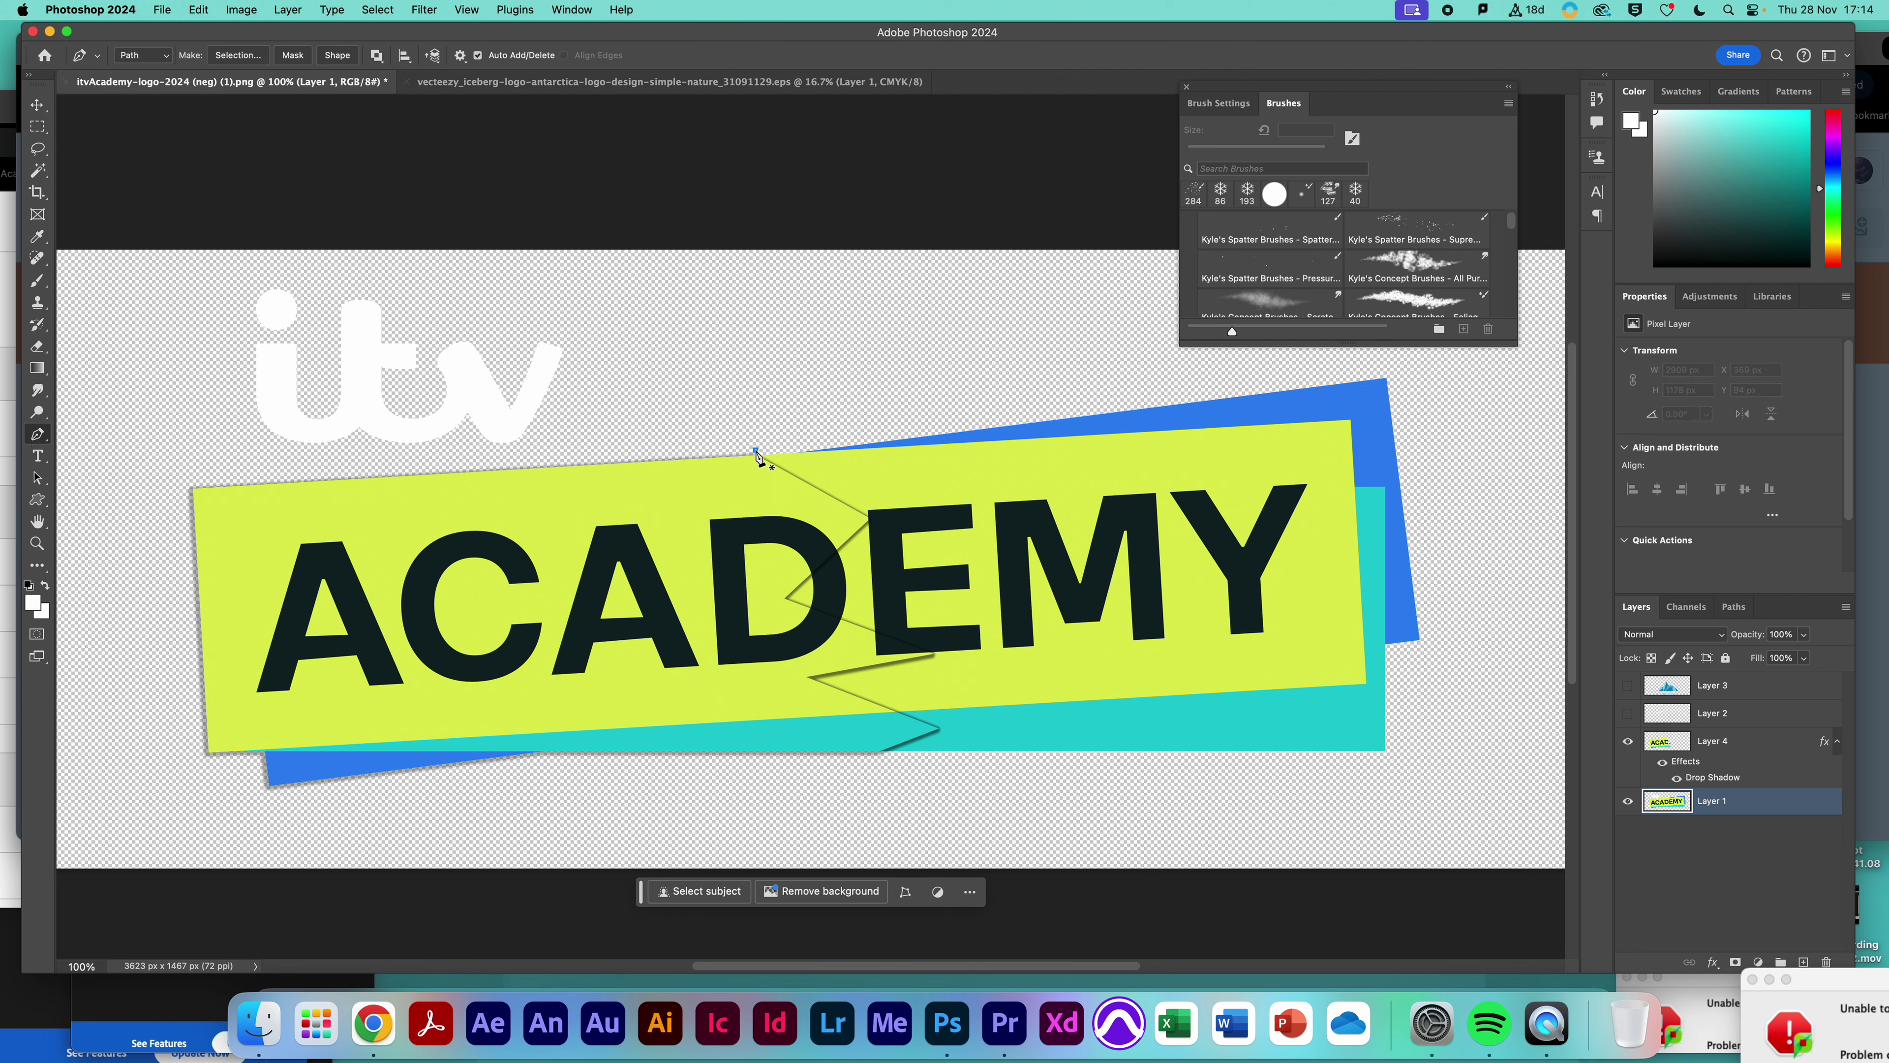
click(868, 515)
click(786, 597)
click(934, 655)
click(819, 677)
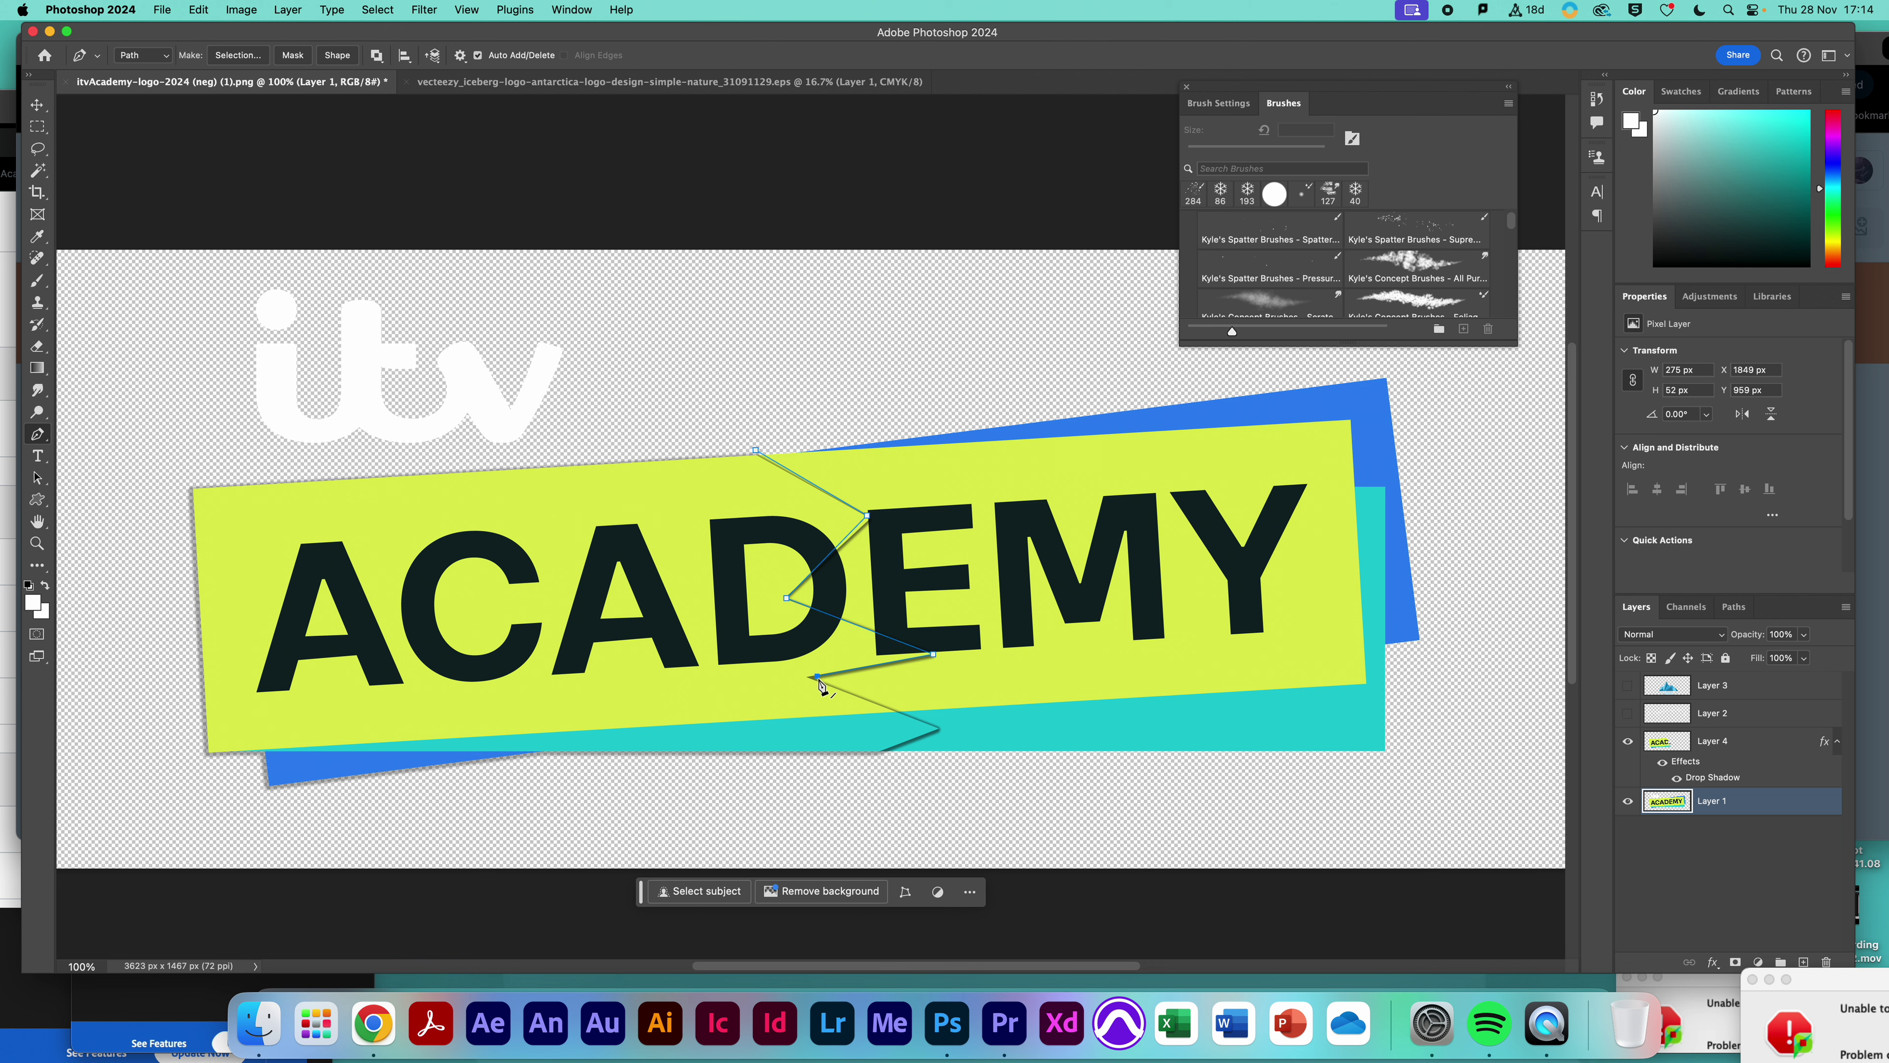
click(940, 729)
click(874, 770)
key(super+z)
click(879, 753)
Open the History panel and preview an earlier anchor-point state, returning to the most recent state
click(559, 9)
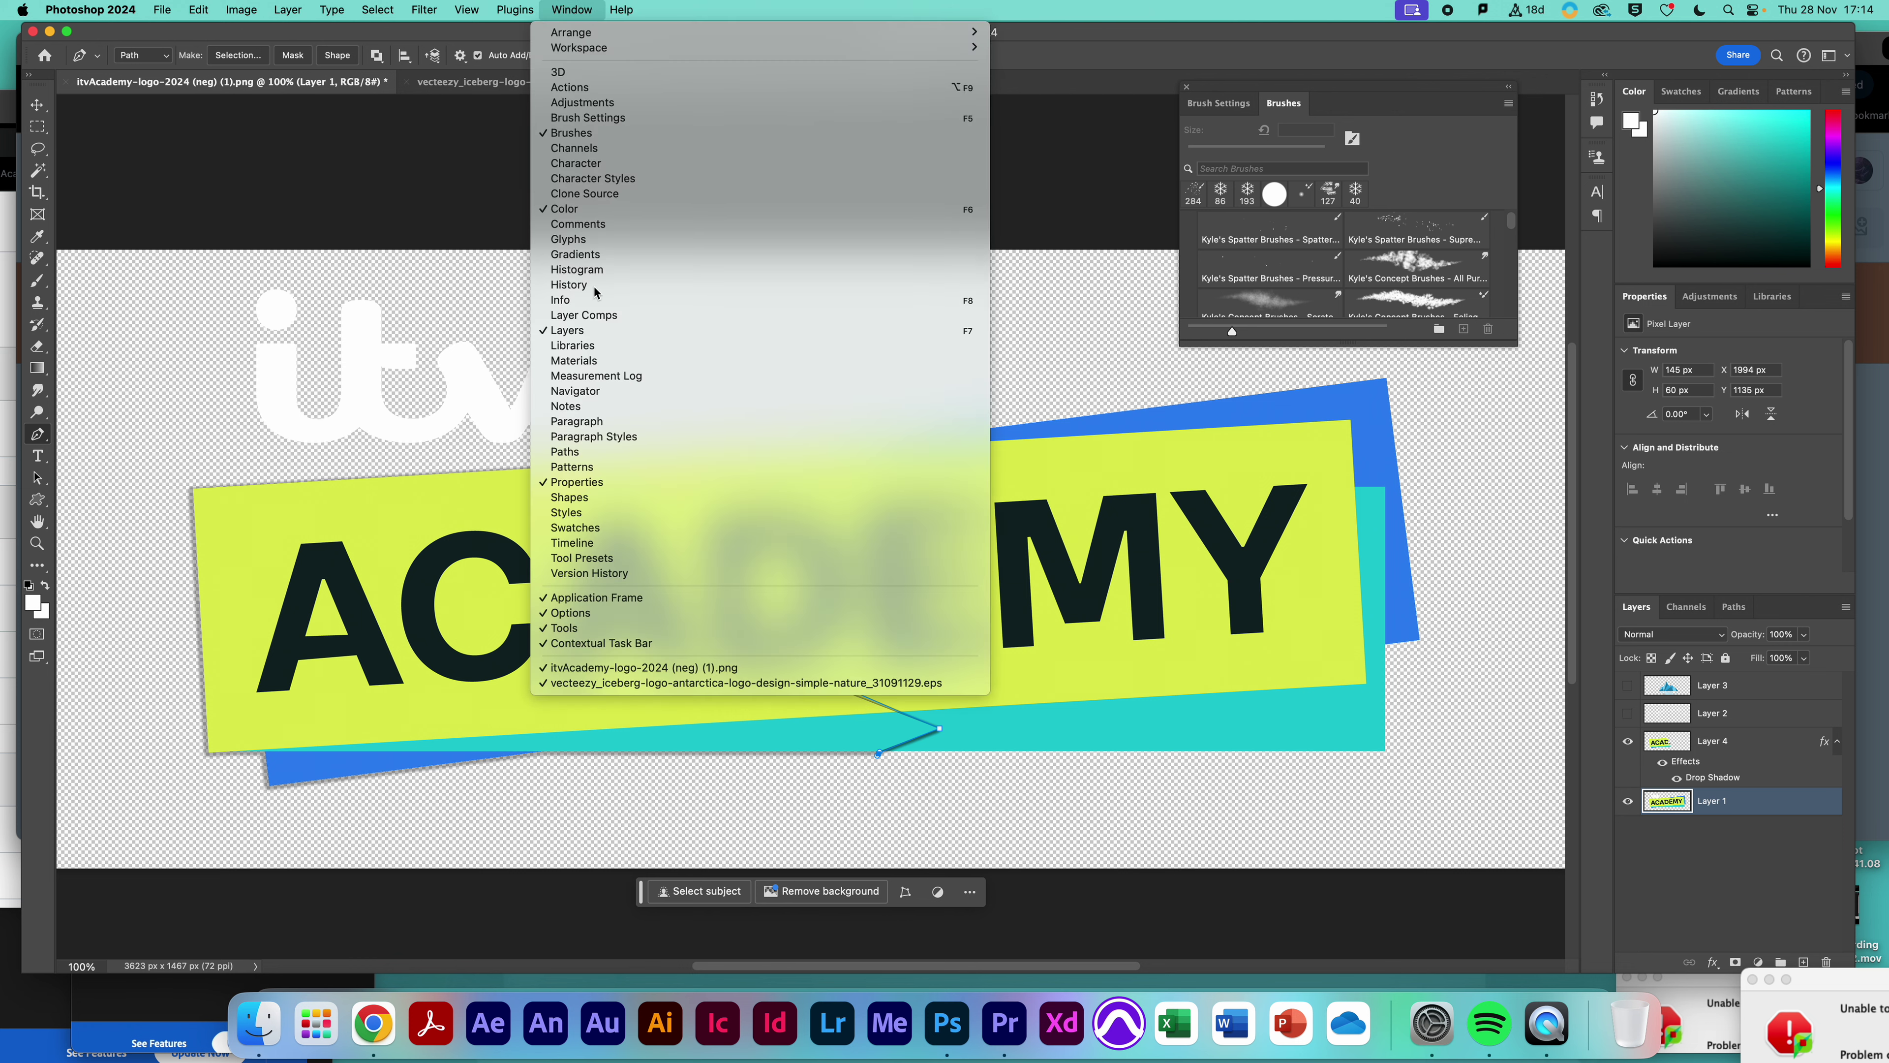
click(571, 284)
drag(1495, 199, 1438, 665)
click(1444, 615)
click(1447, 595)
click(1452, 576)
click(1456, 556)
click(1462, 540)
click(1463, 518)
click(1462, 630)
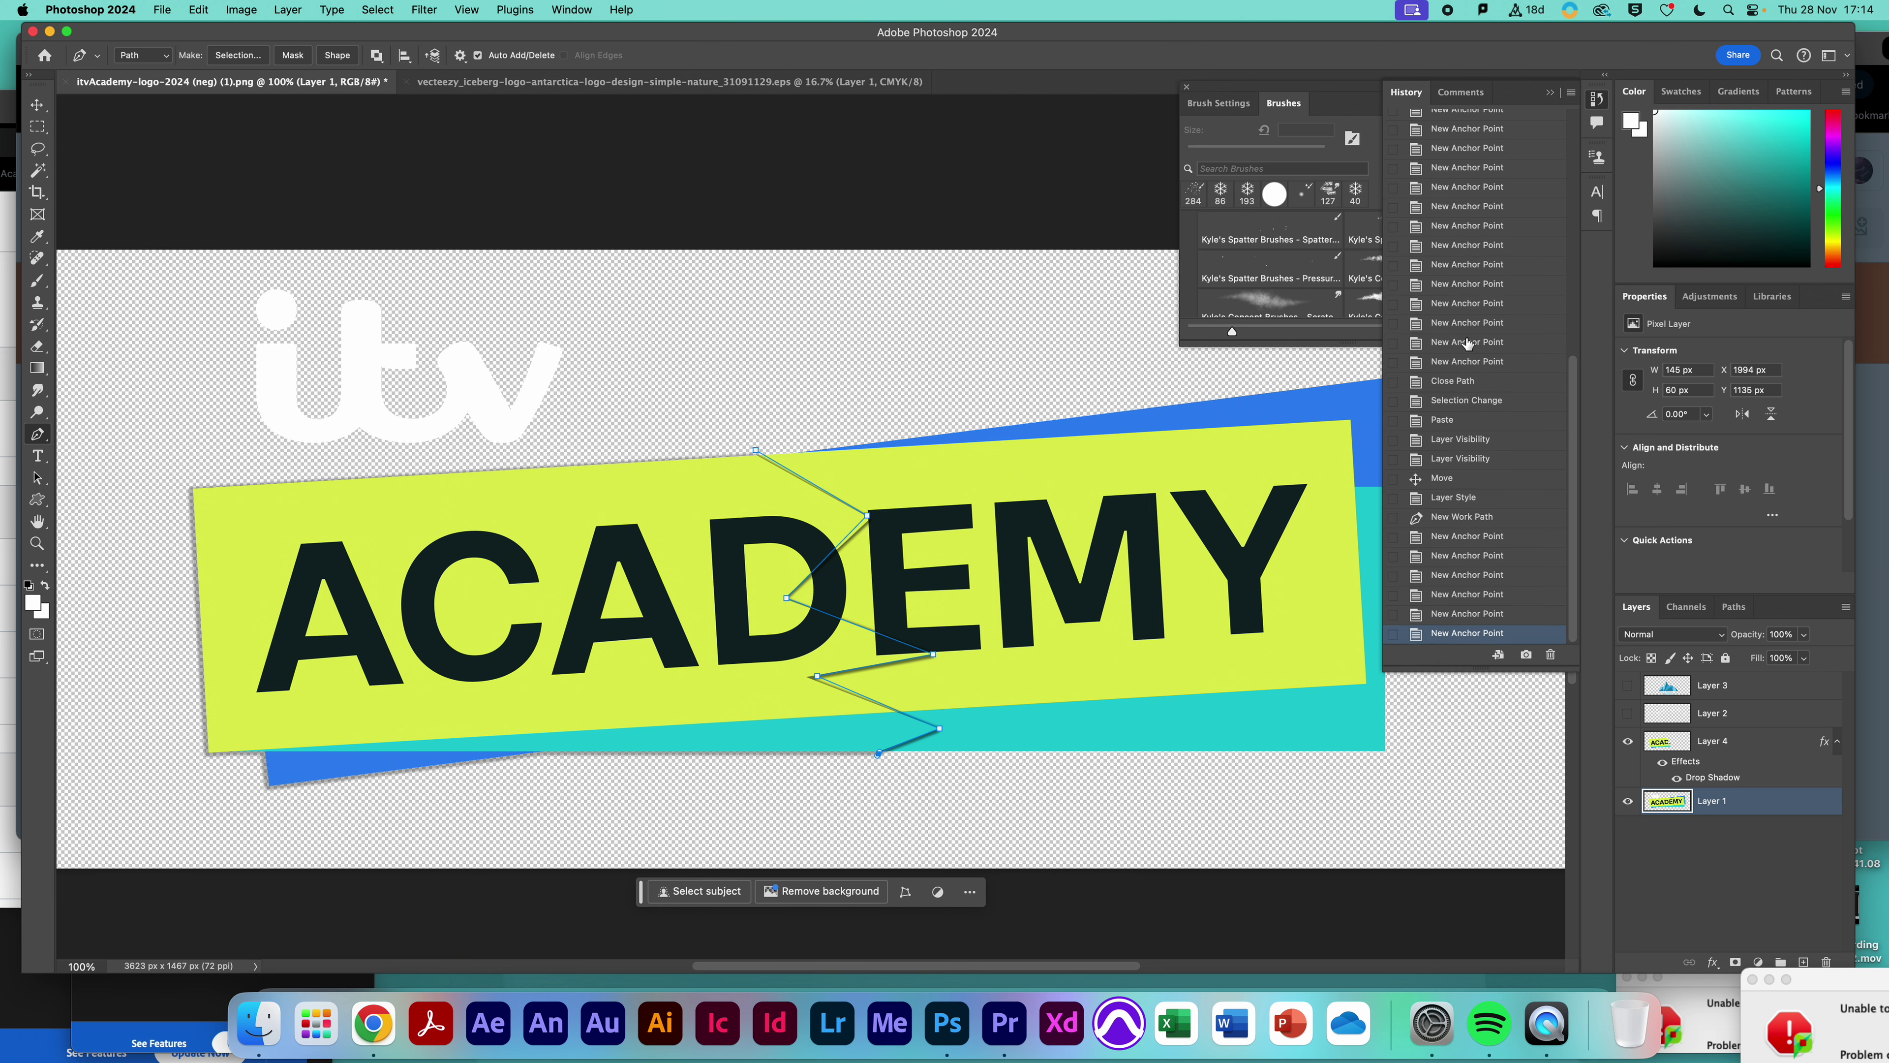
click(1469, 285)
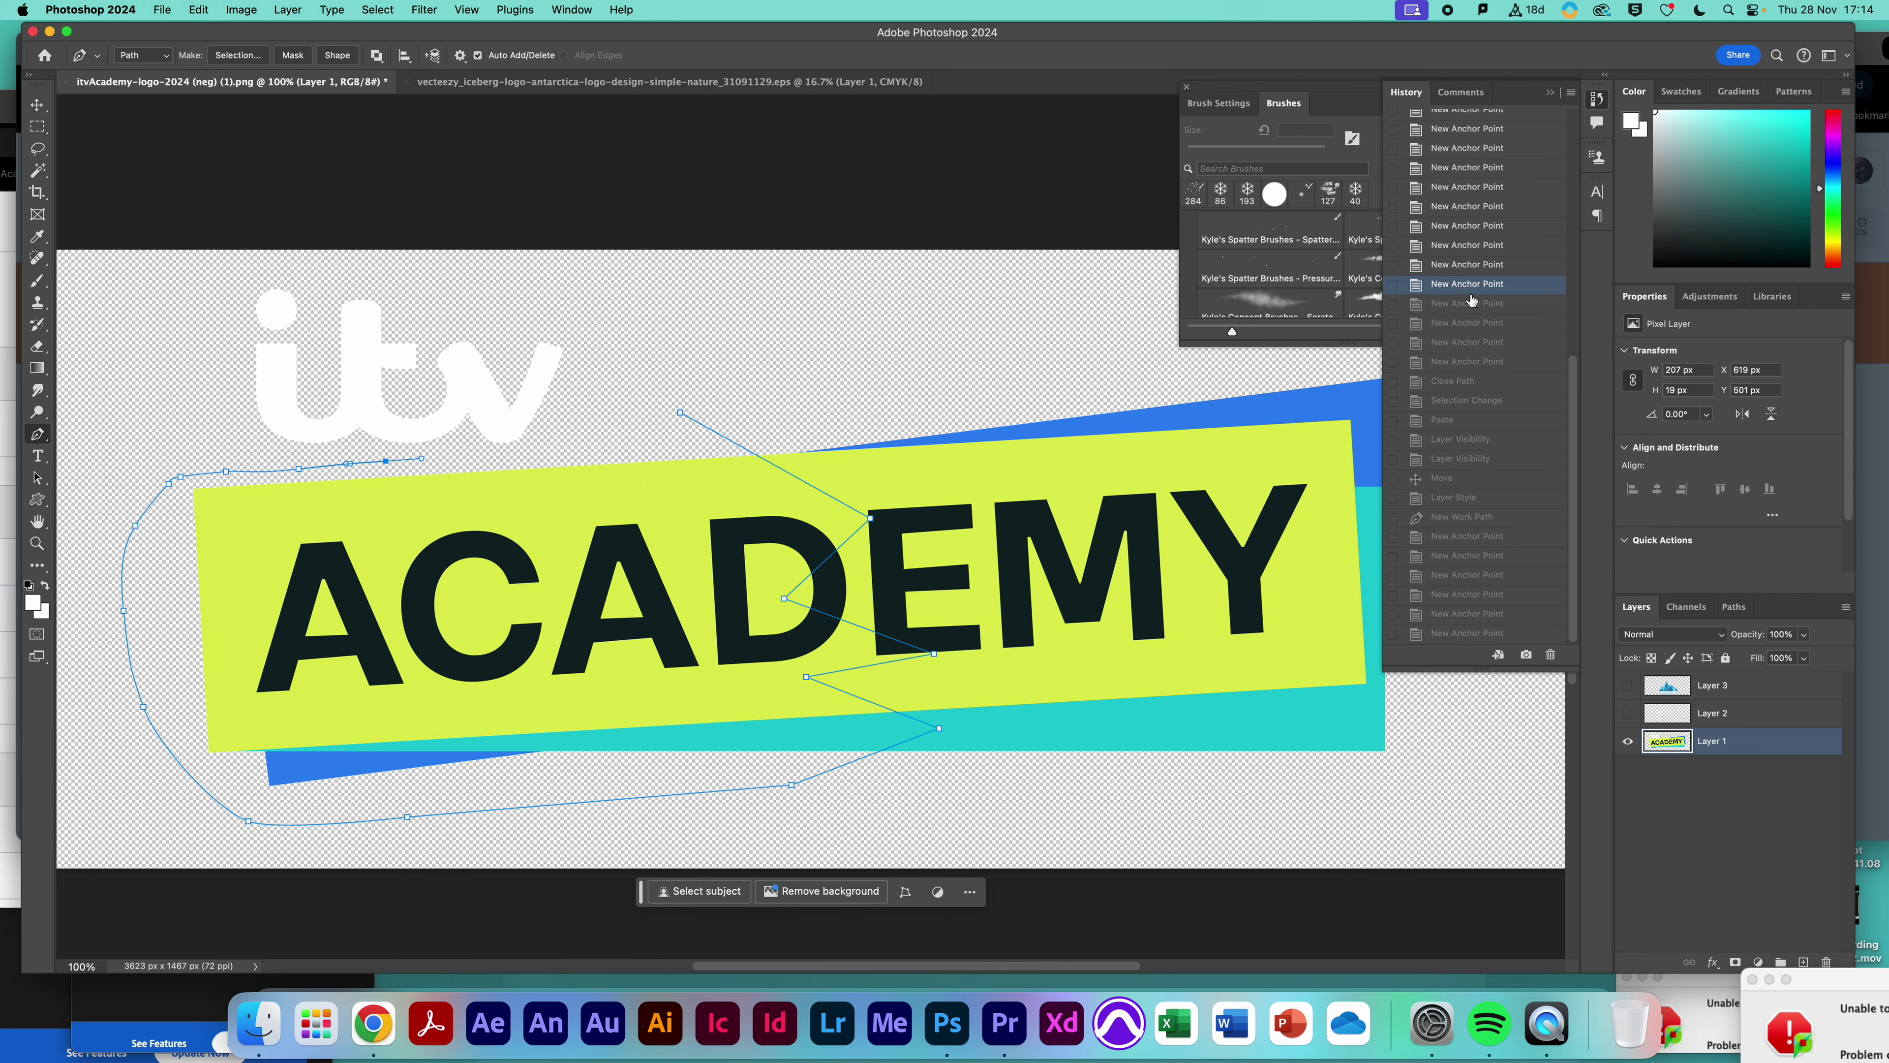
click(1470, 633)
Continue the path from the crack's lower end beneath the banner and up around its right end
scroll(1084, 759, down, 5)
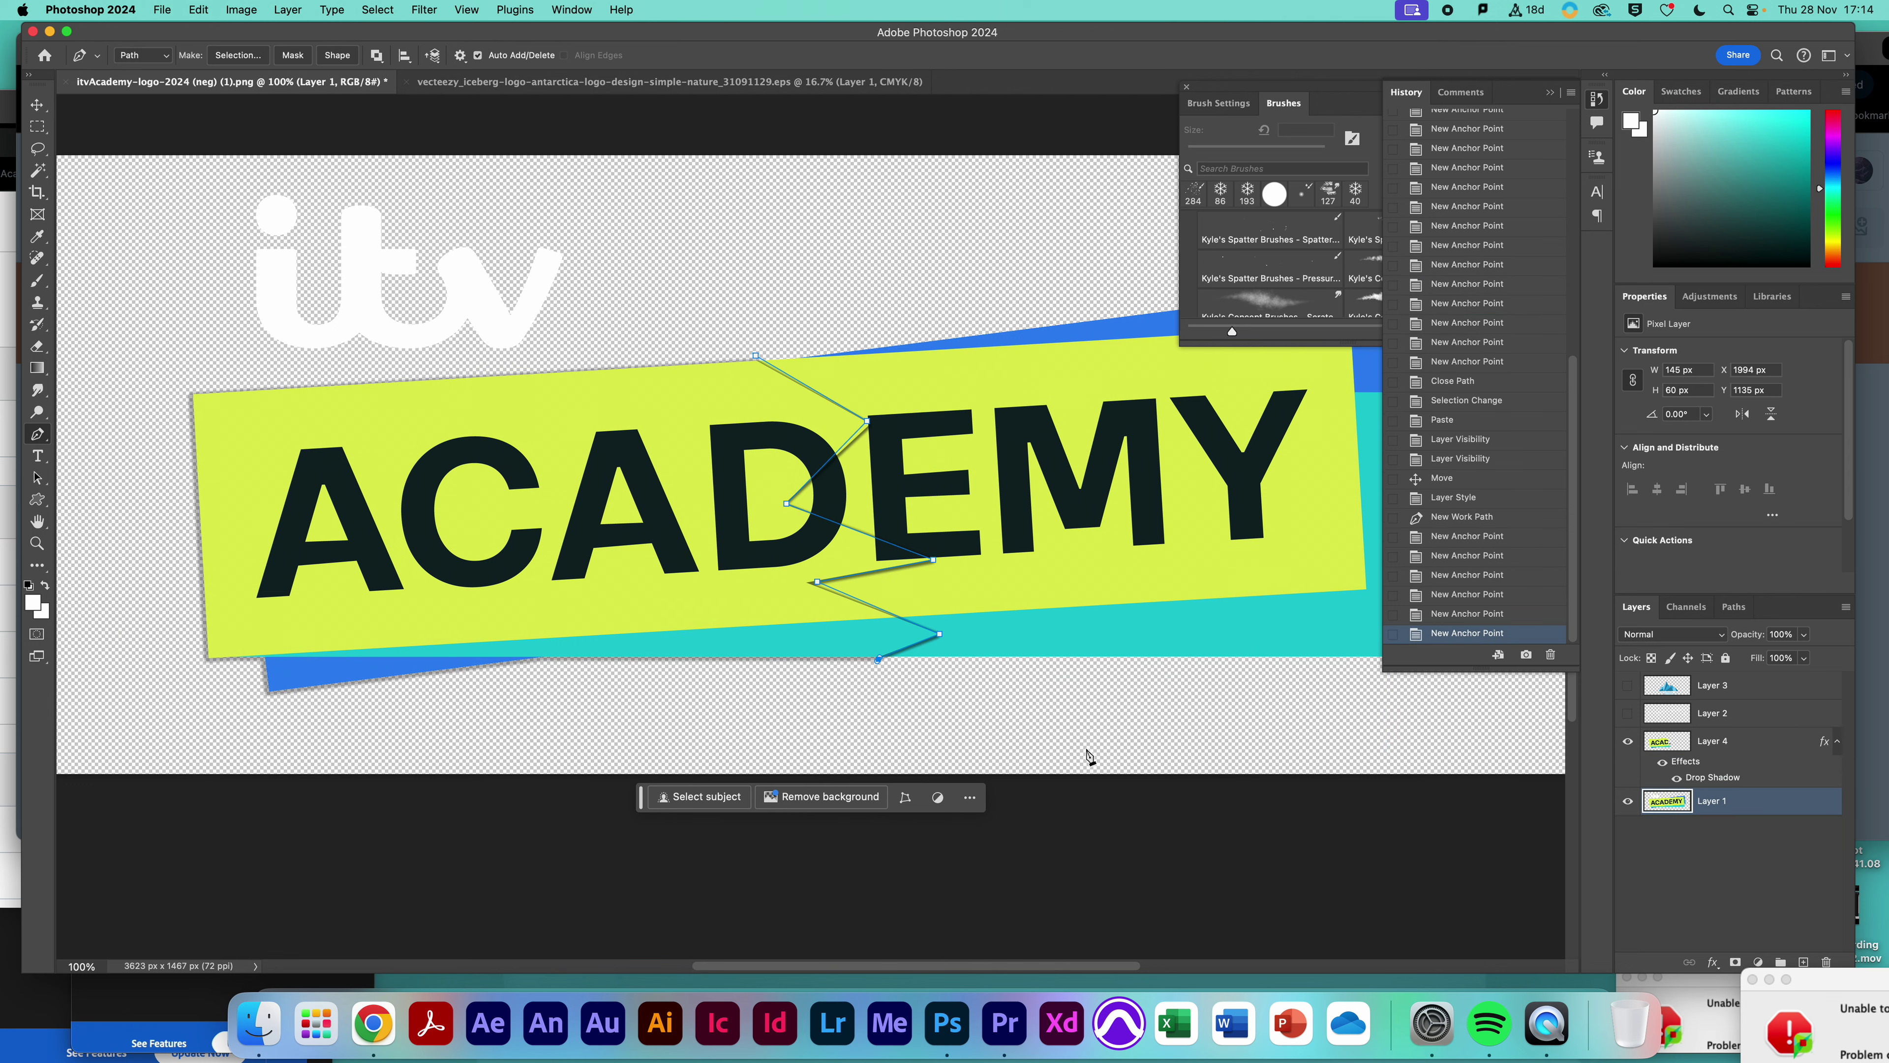
scroll(952, 469, right, 3)
scroll(952, 469, up, 3)
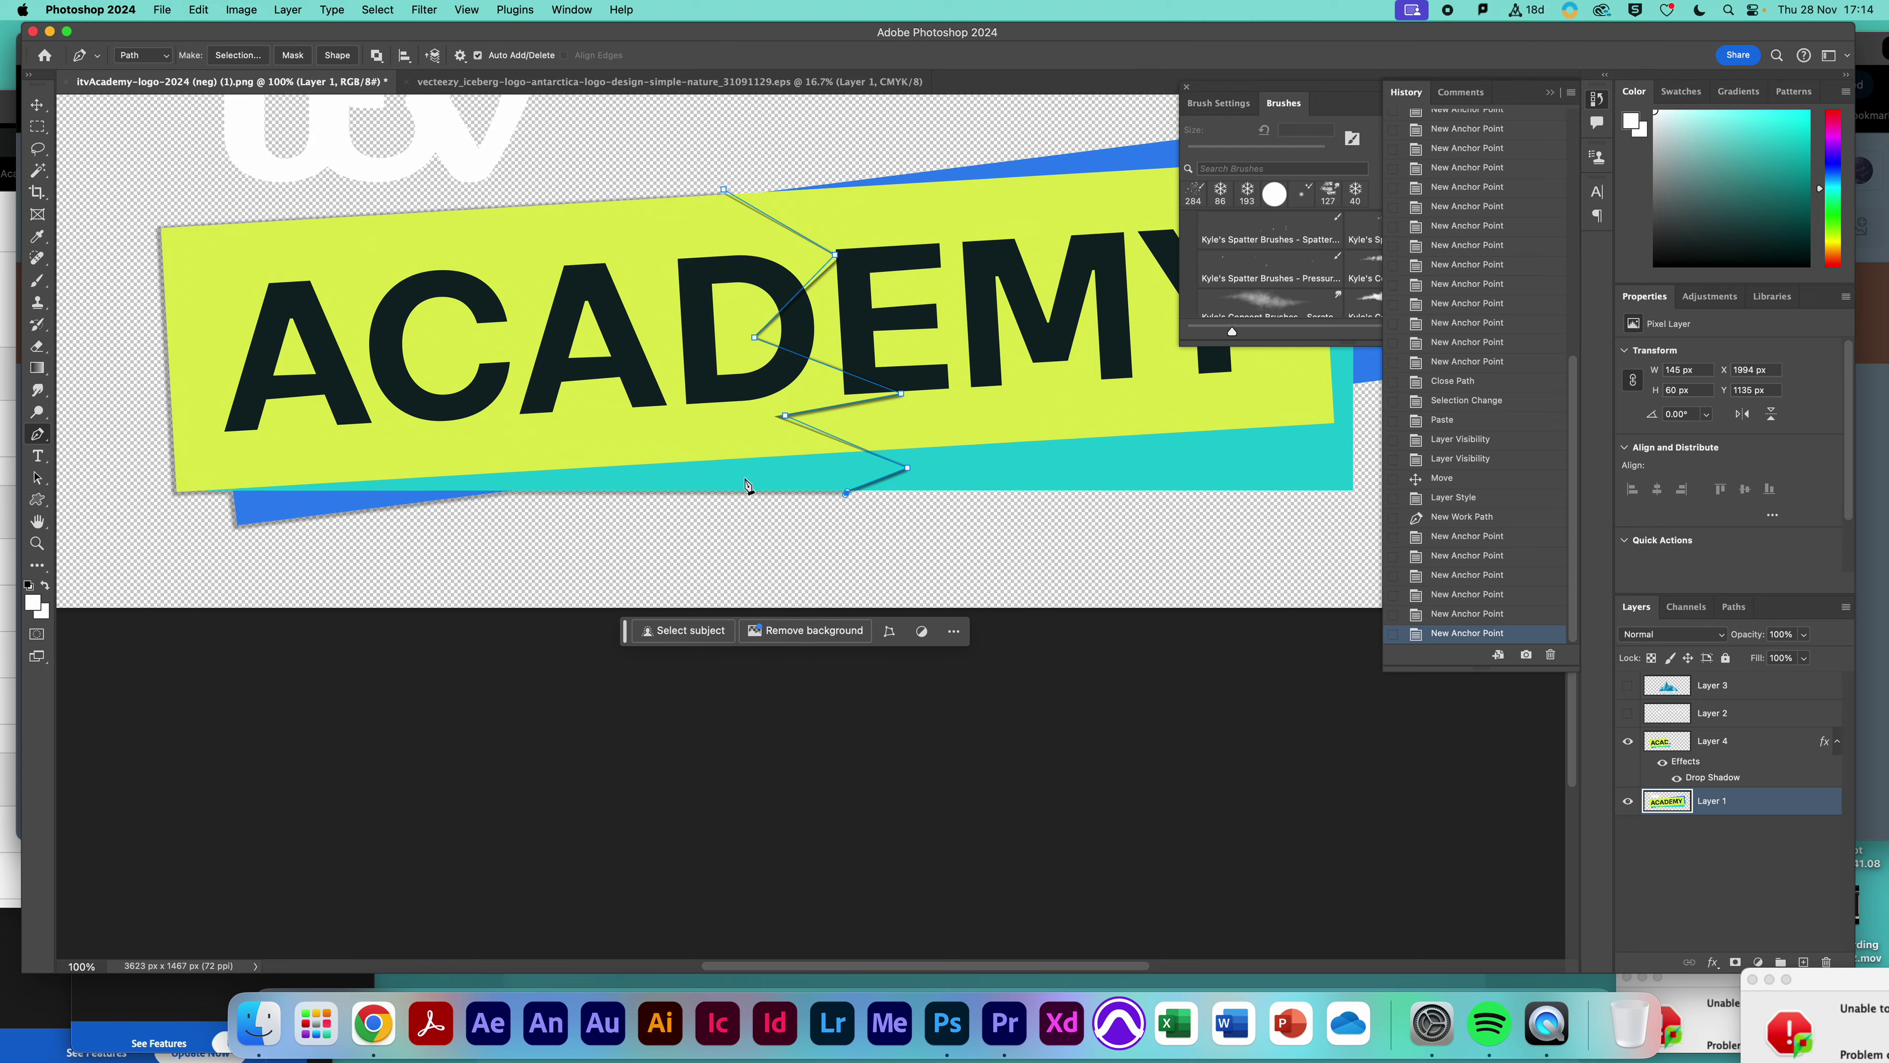
click(805, 560)
click(1083, 583)
click(1129, 590)
click(1293, 594)
scroll(1264, 594, right, 2)
click(1234, 535)
scroll(1233, 529, up, 2)
click(1248, 588)
click(1248, 456)
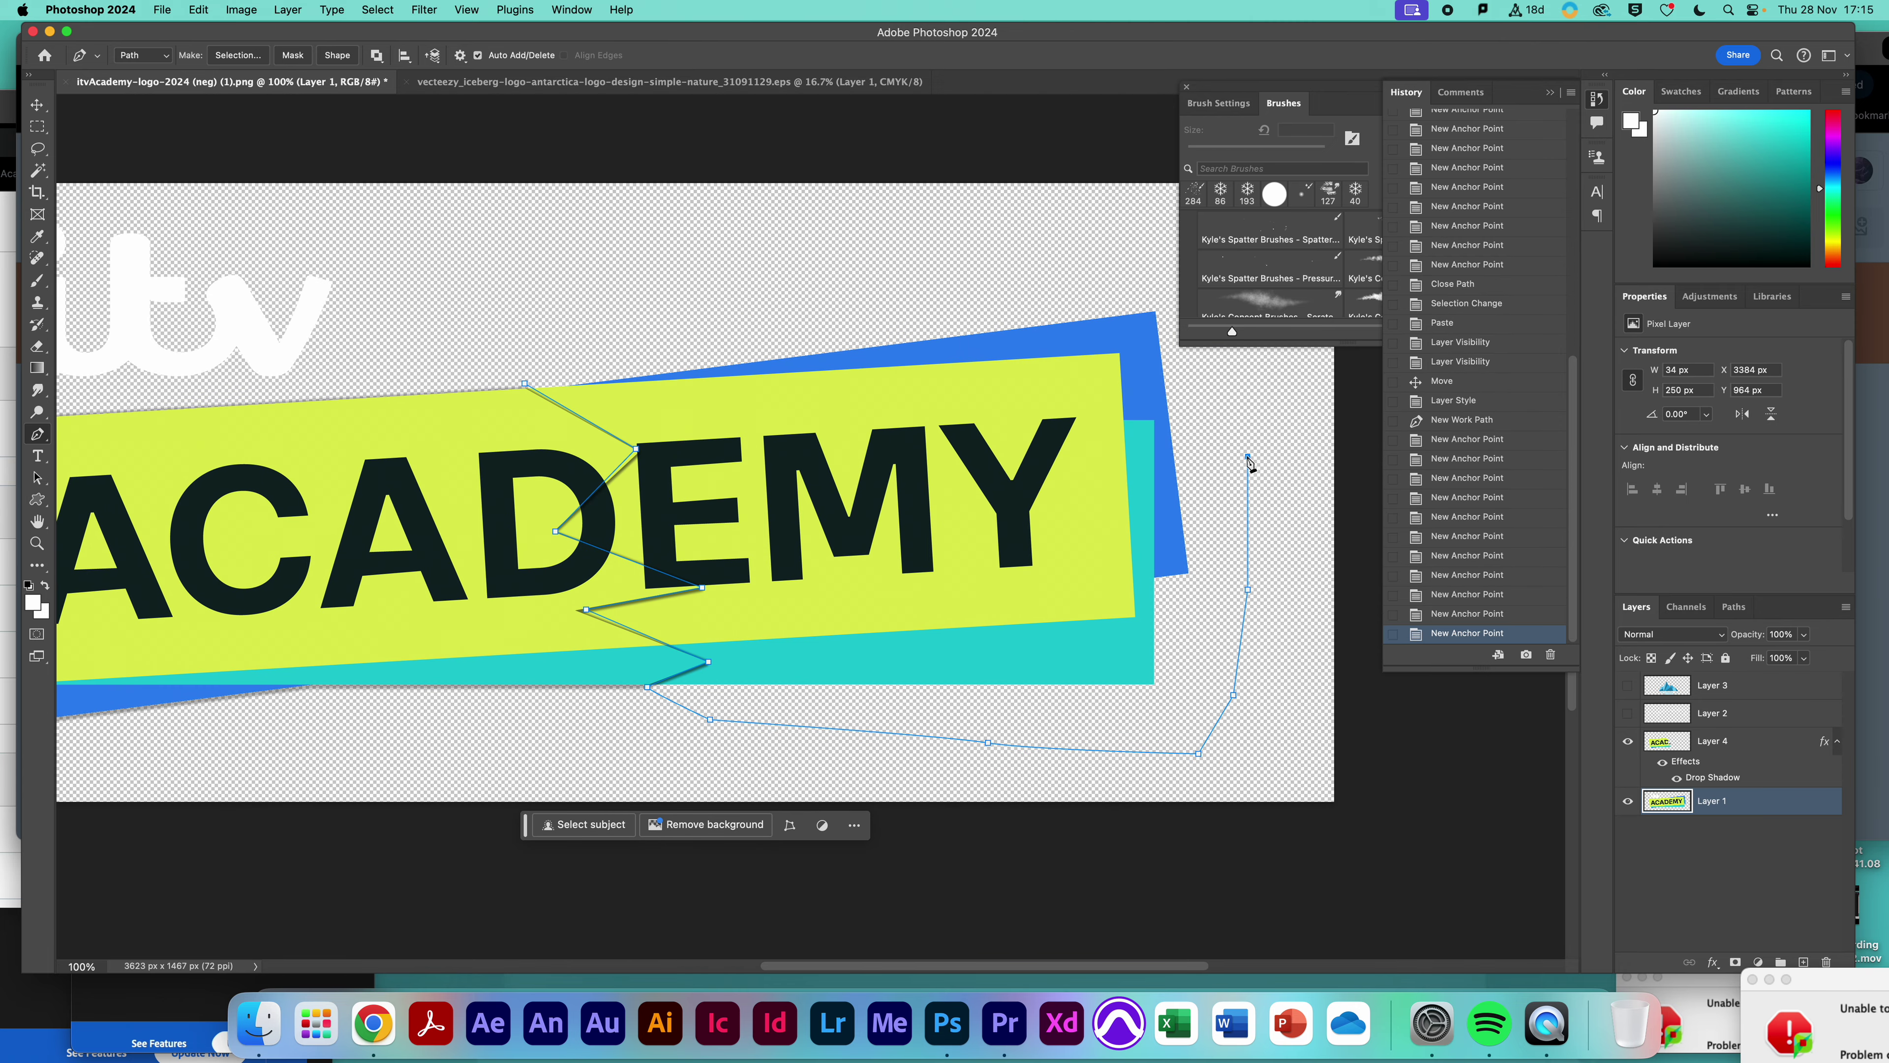
Undo the anchor on the blue shape's corner, route the path above the blue shape, and close it at the crack's start
click(1149, 314)
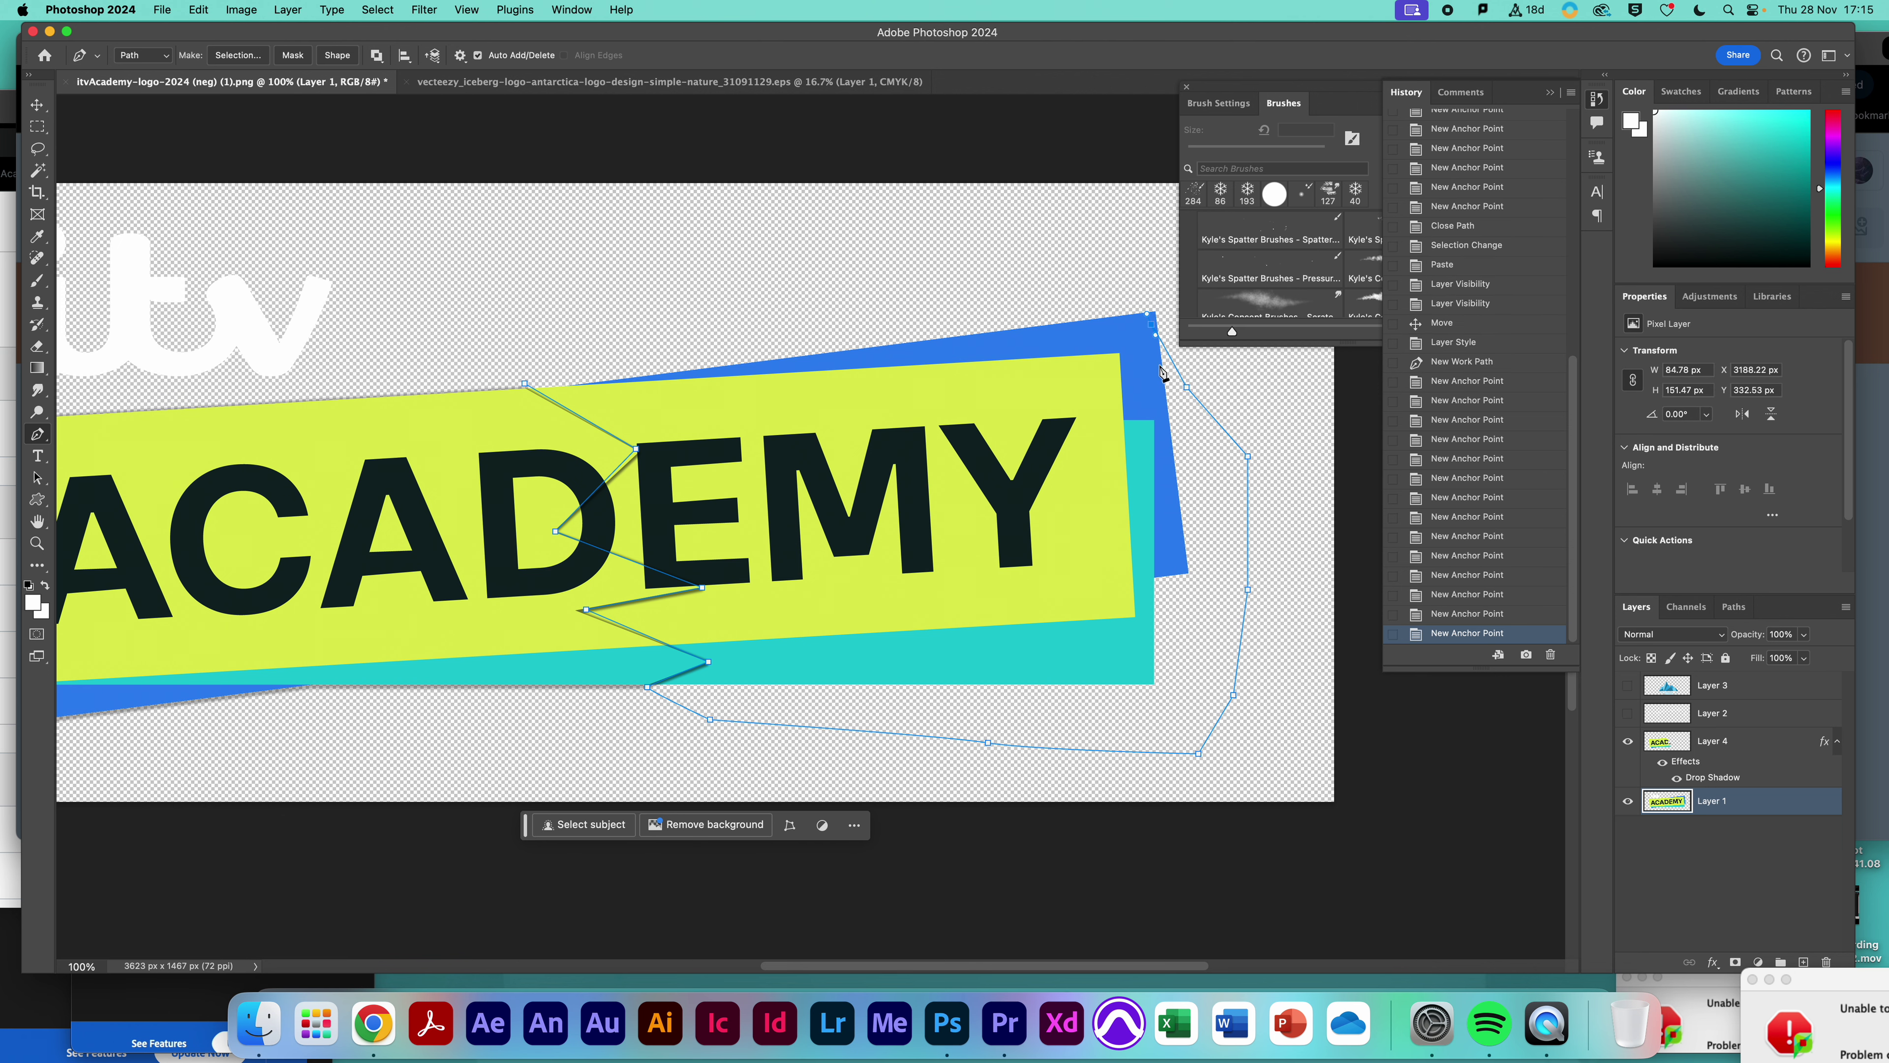
key(super+z)
scroll(1227, 395, up, 3)
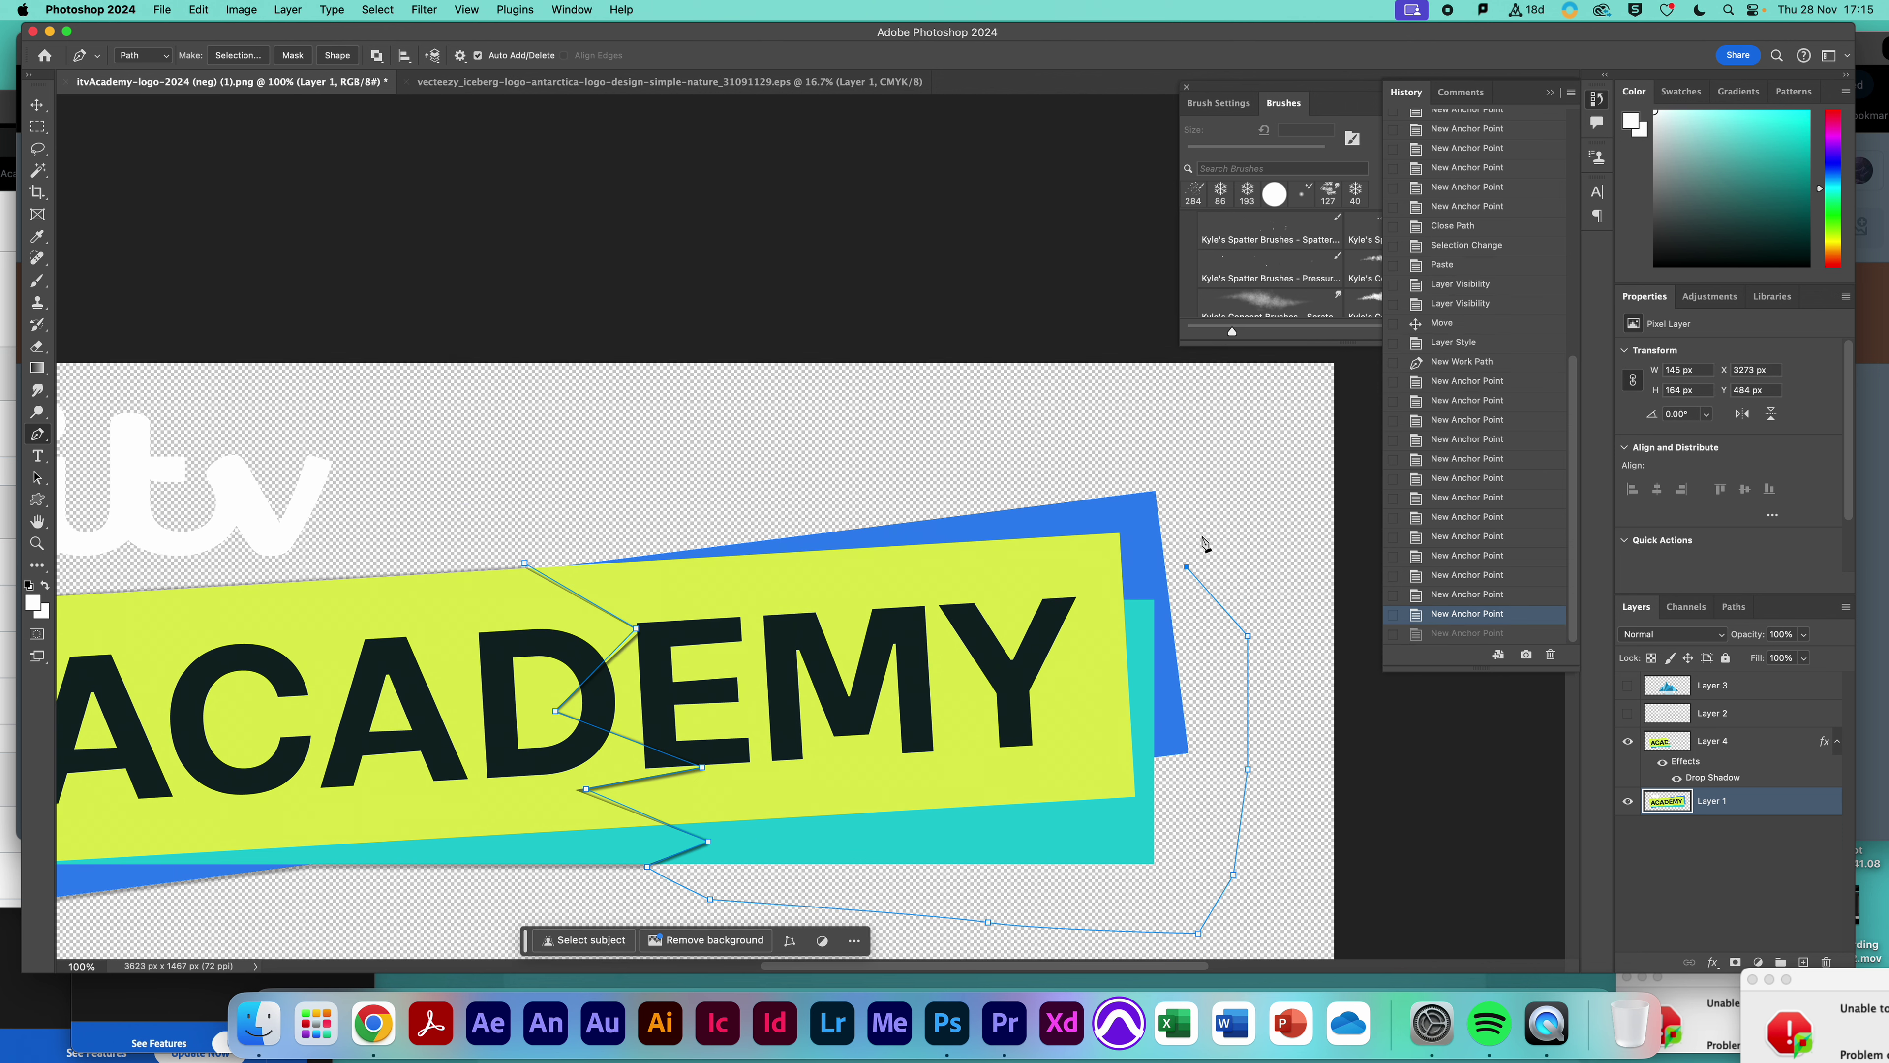
click(1183, 485)
click(614, 487)
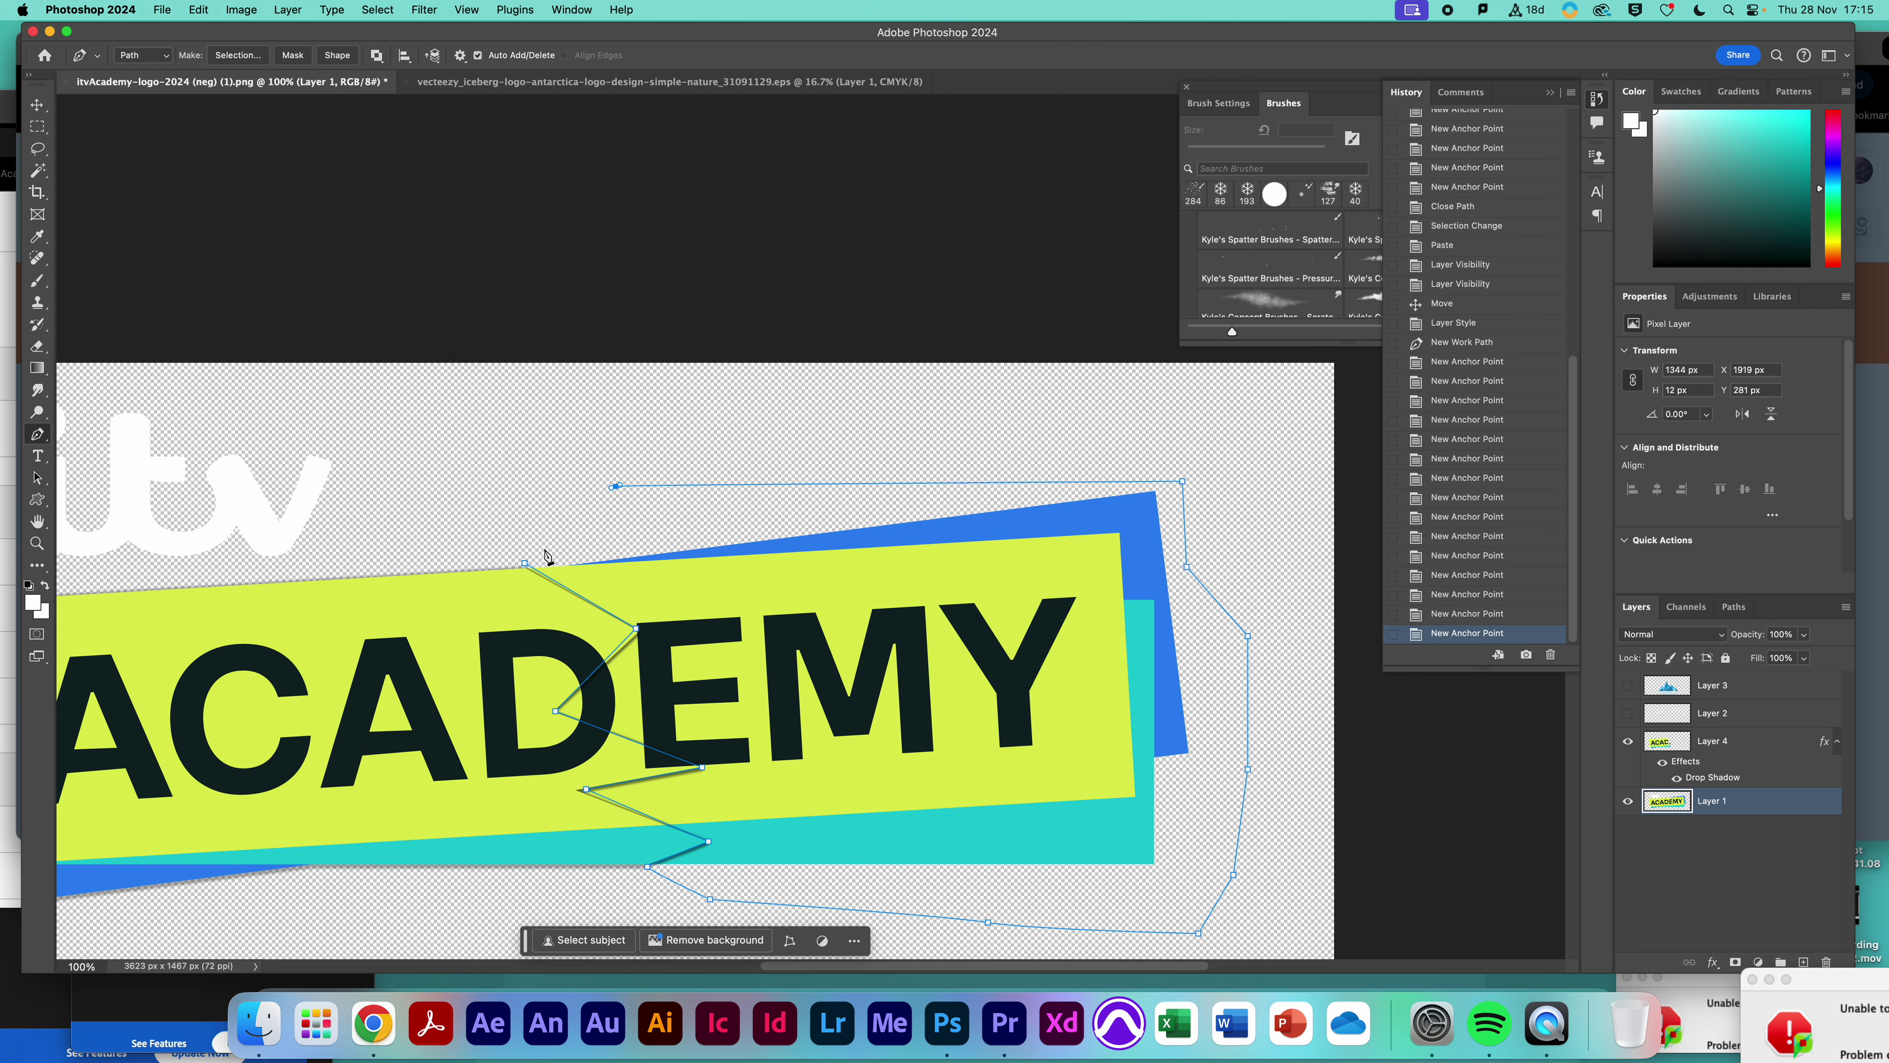
click(526, 563)
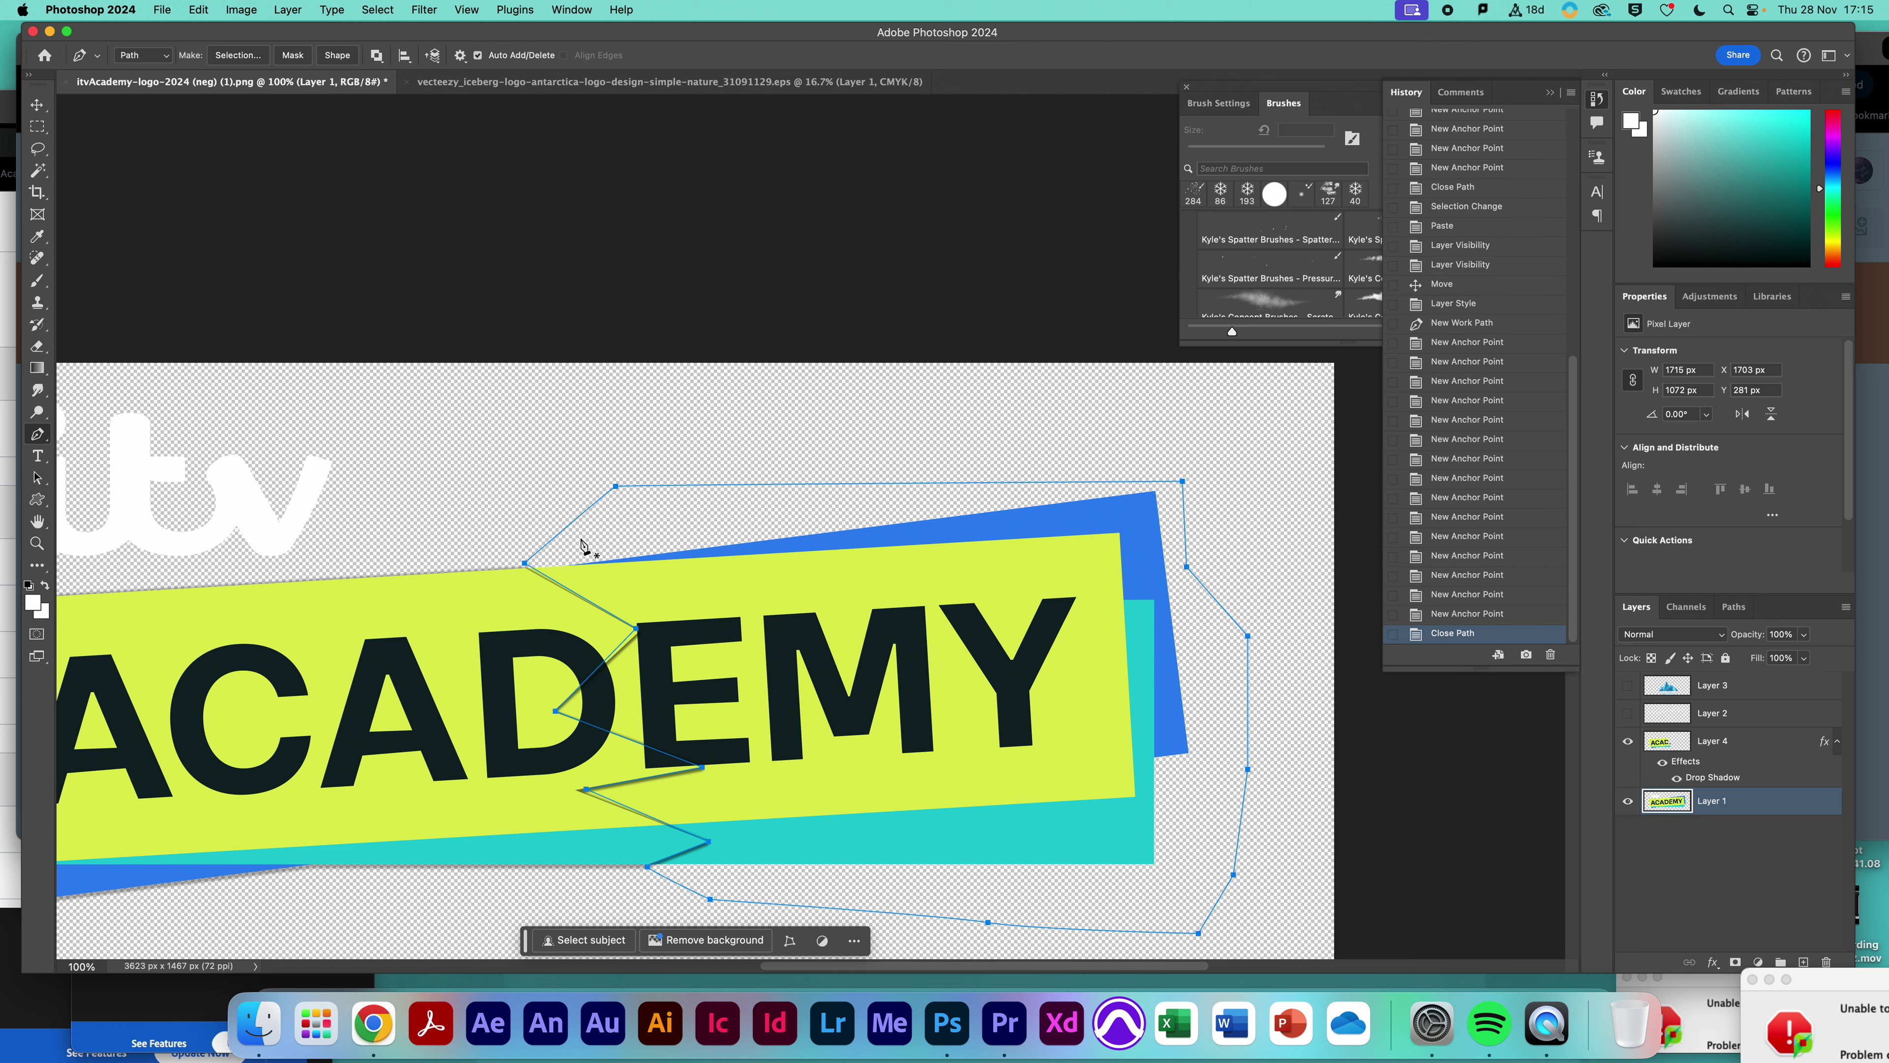
Convert the path into a new selection with a feather radius of 0 pixels and copy the right banner part onto a new layer
right_click(739, 600)
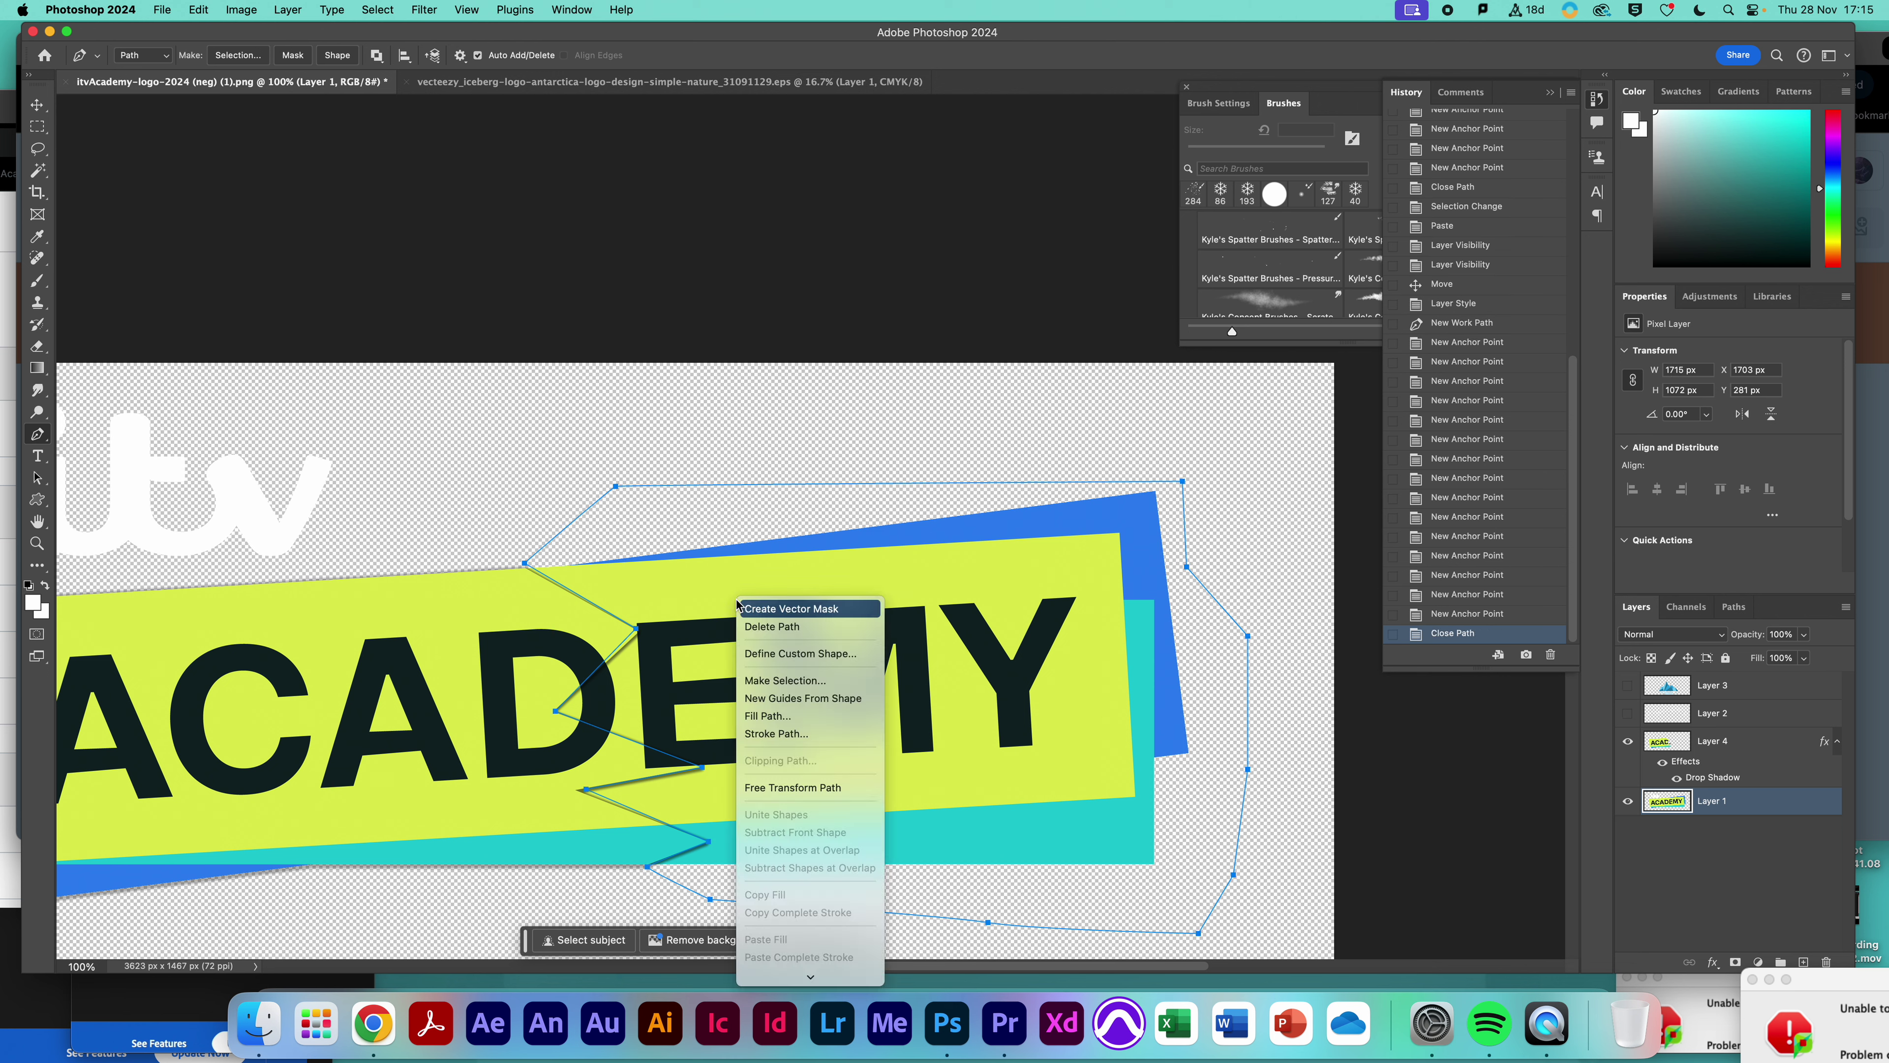
click(810, 678)
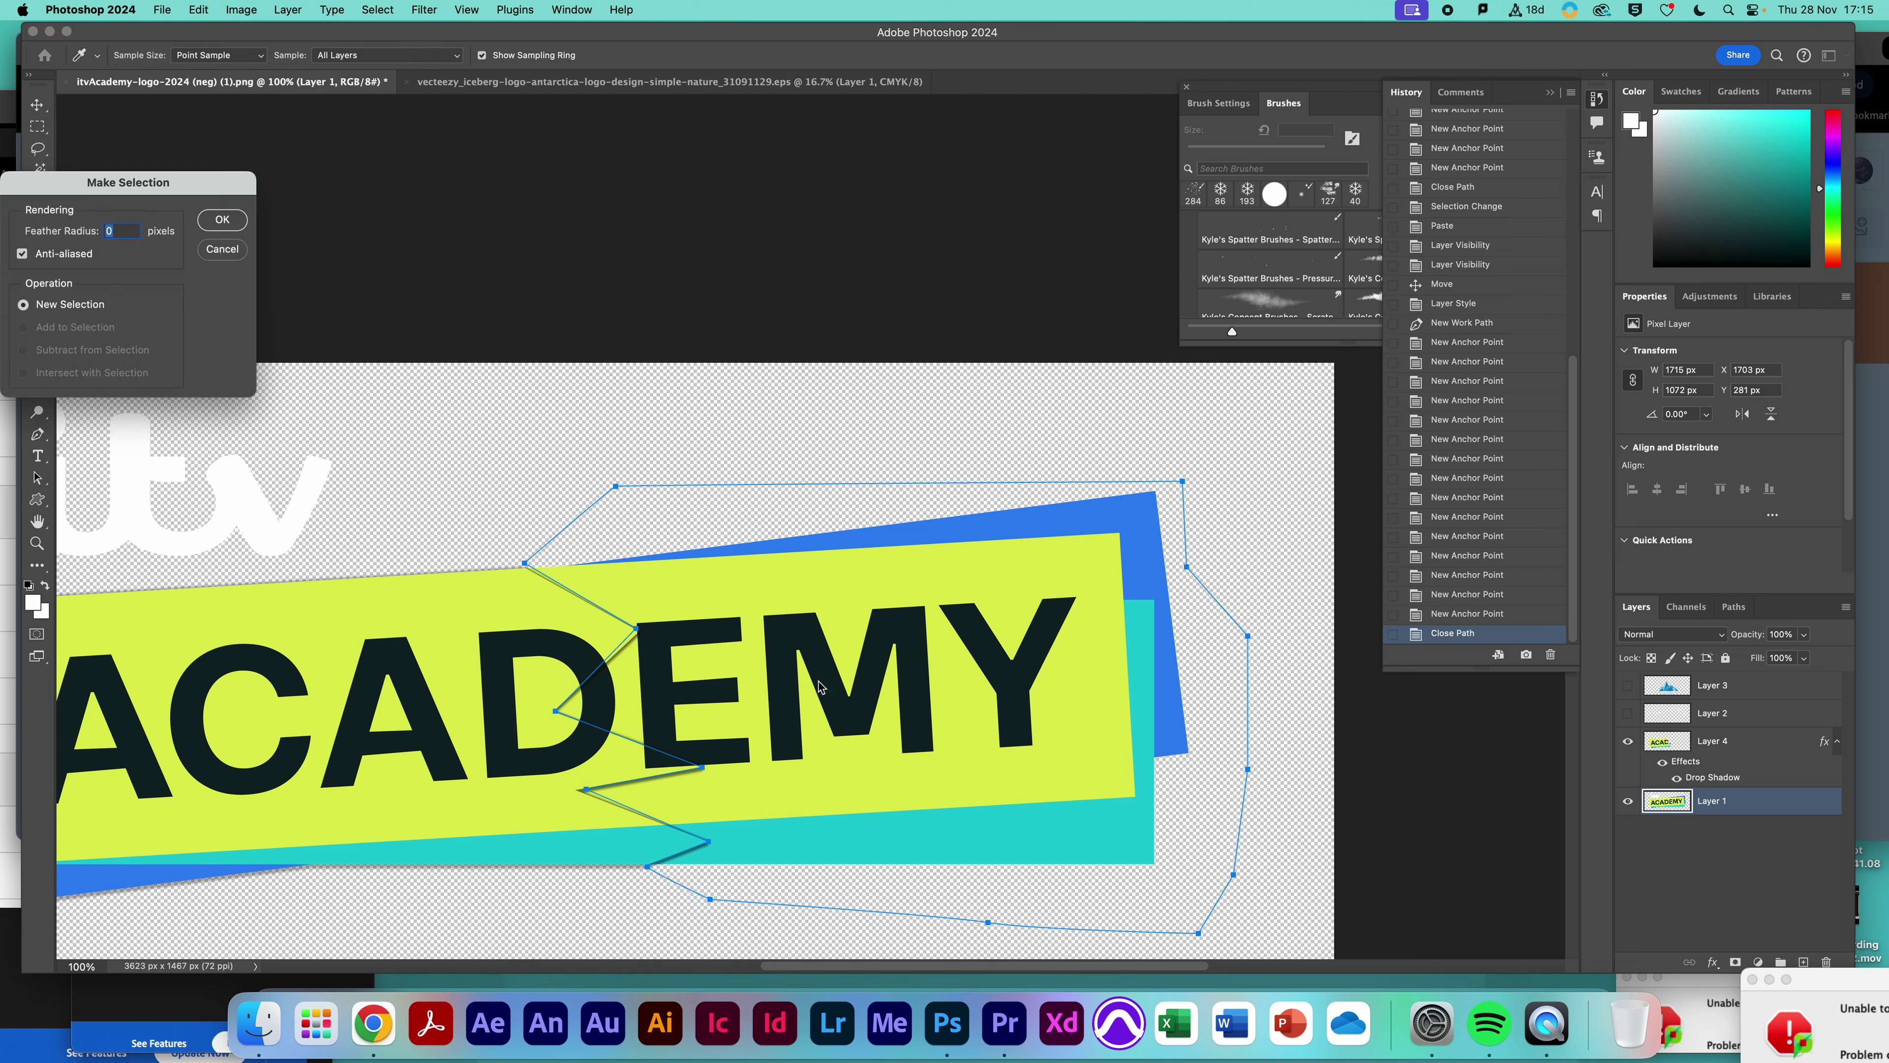
click(220, 228)
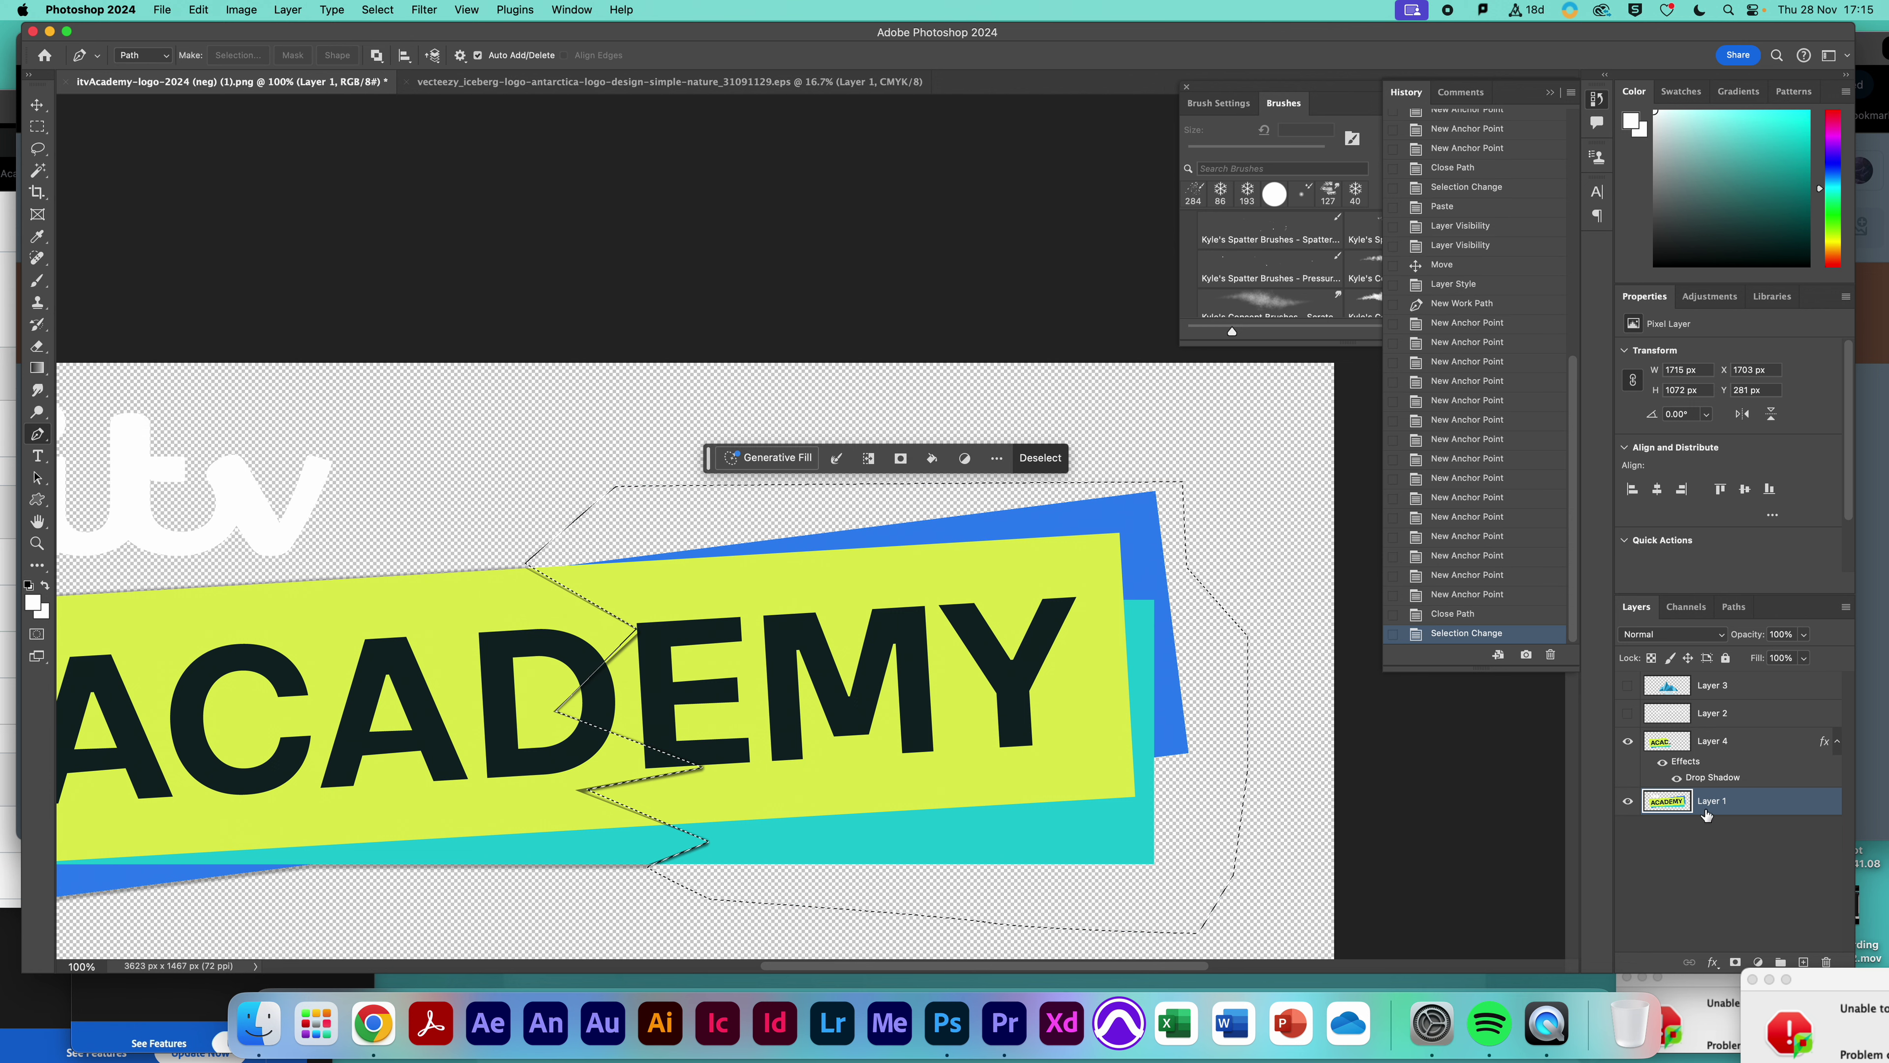
key(ctrl+c)
key(ctrl+v)
Check the two split pieces with Layer 1 hidden, and leave Layer 1 active and shown alone without Layers 4 and 5
click(1627, 828)
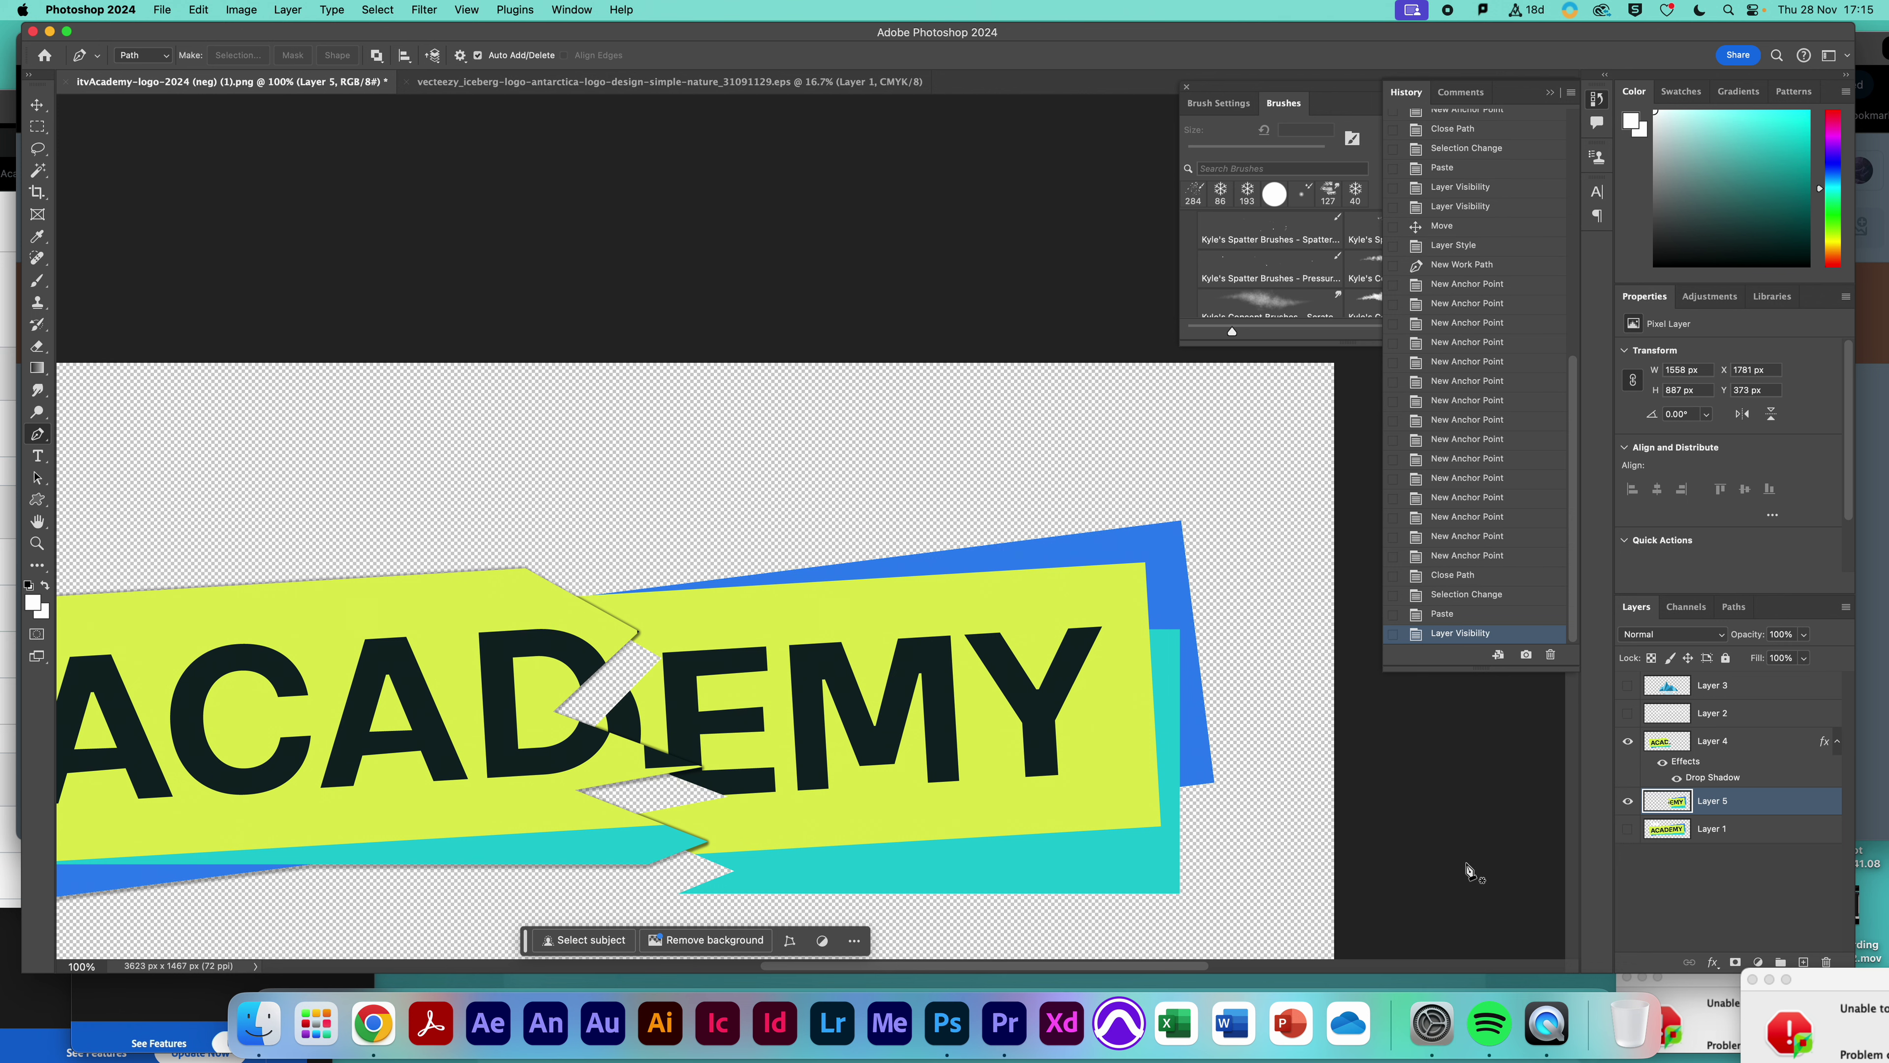
scroll(889, 631, left, 10)
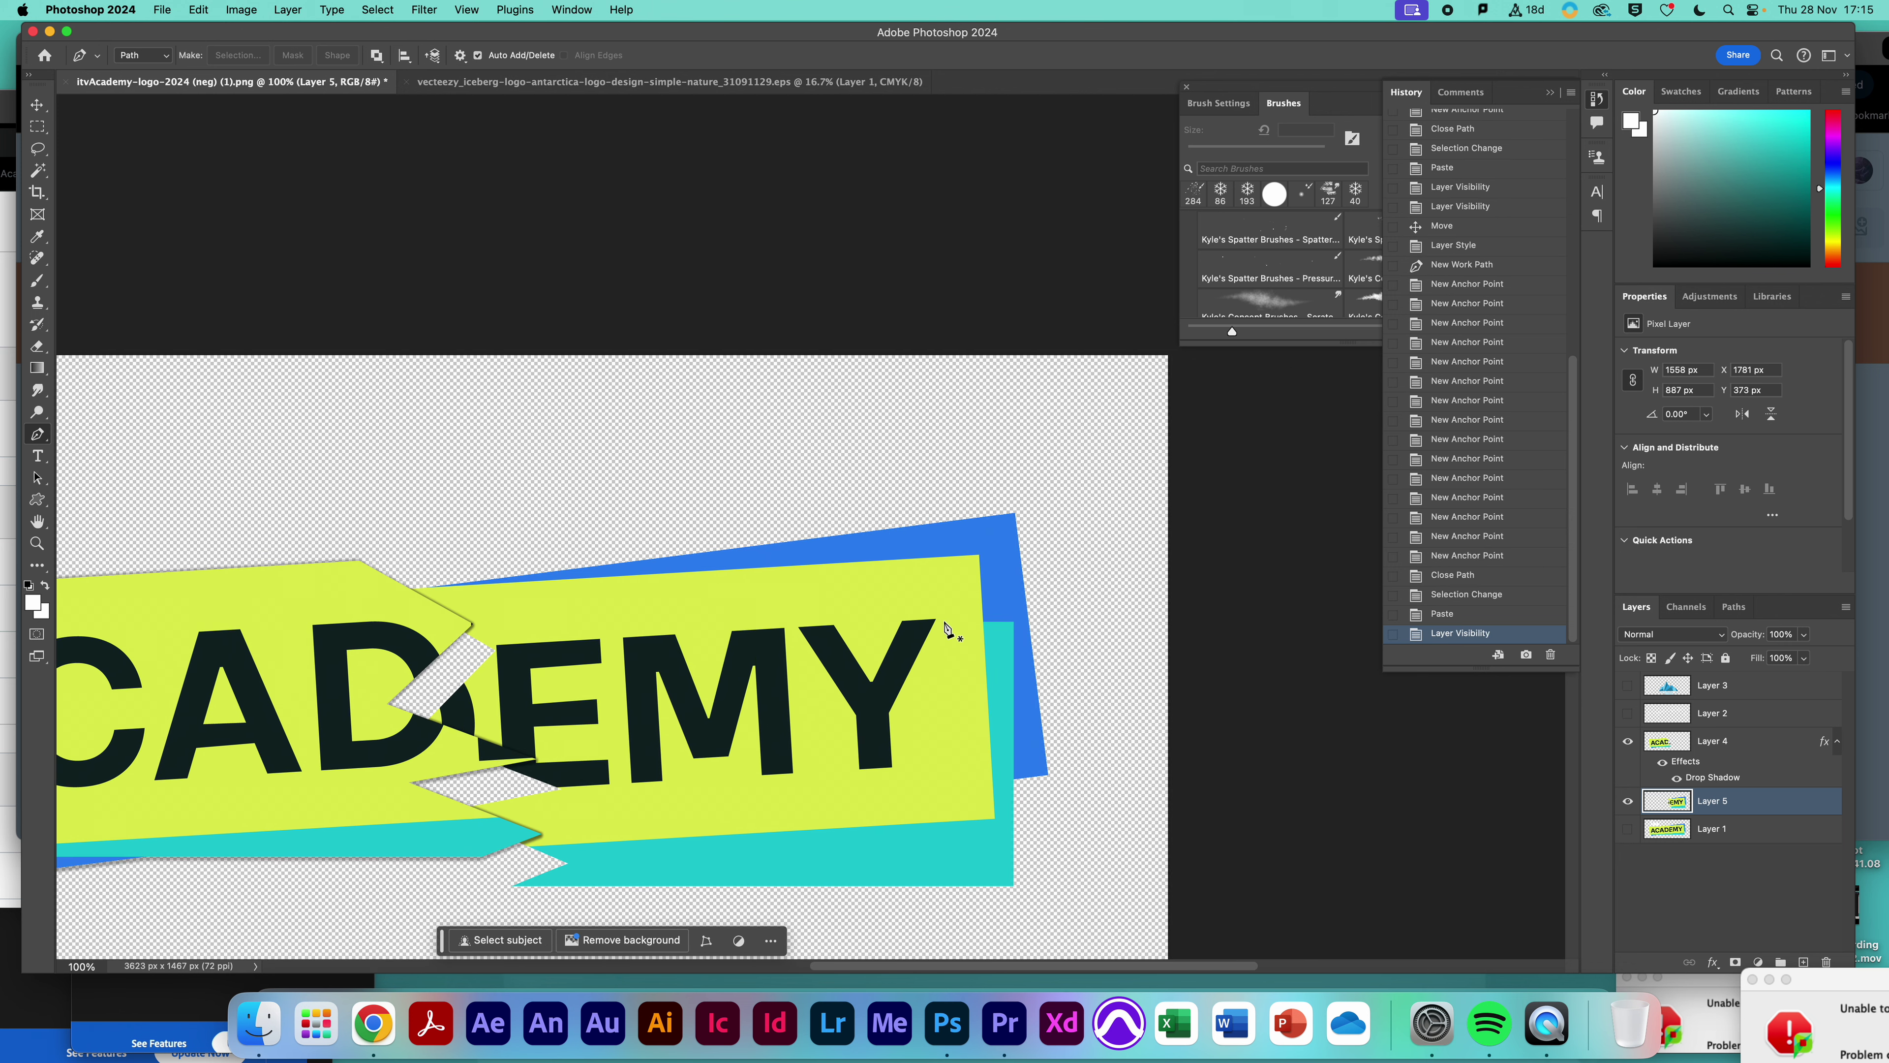
scroll(878, 659, right, 10)
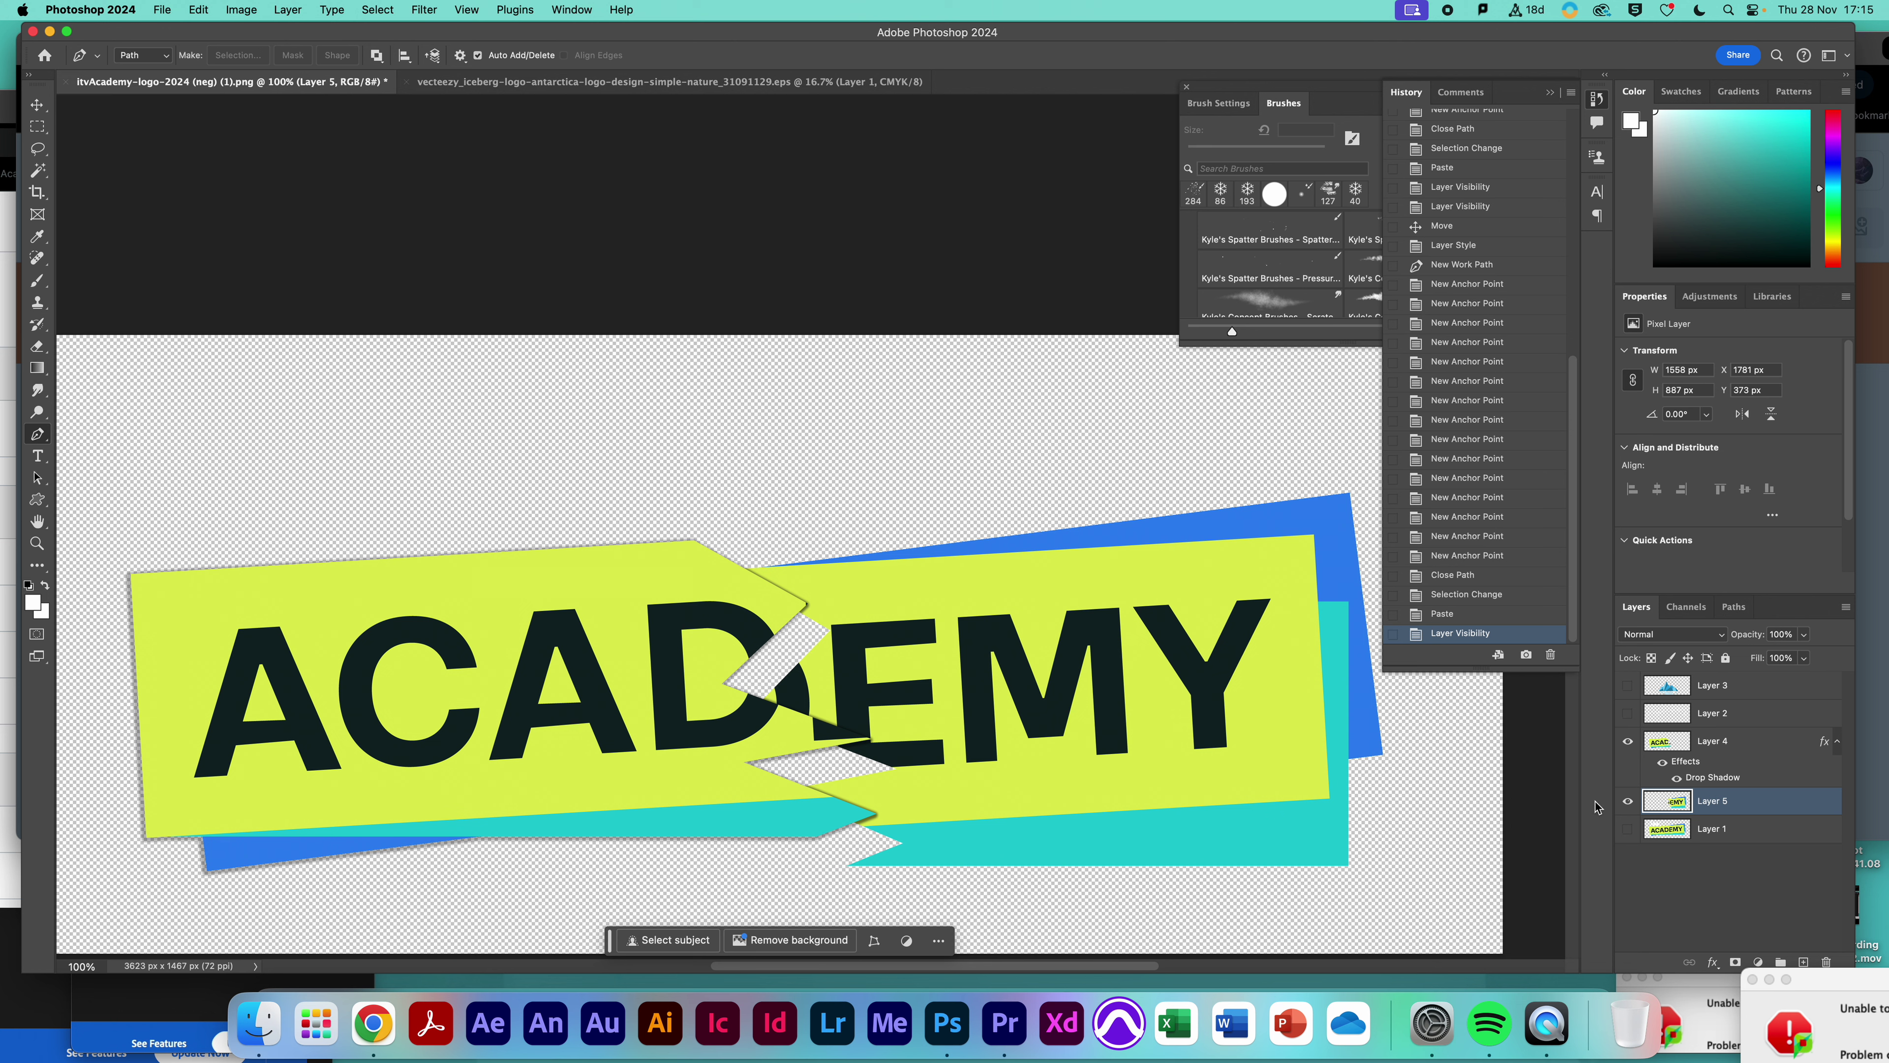
click(1629, 828)
click(1628, 830)
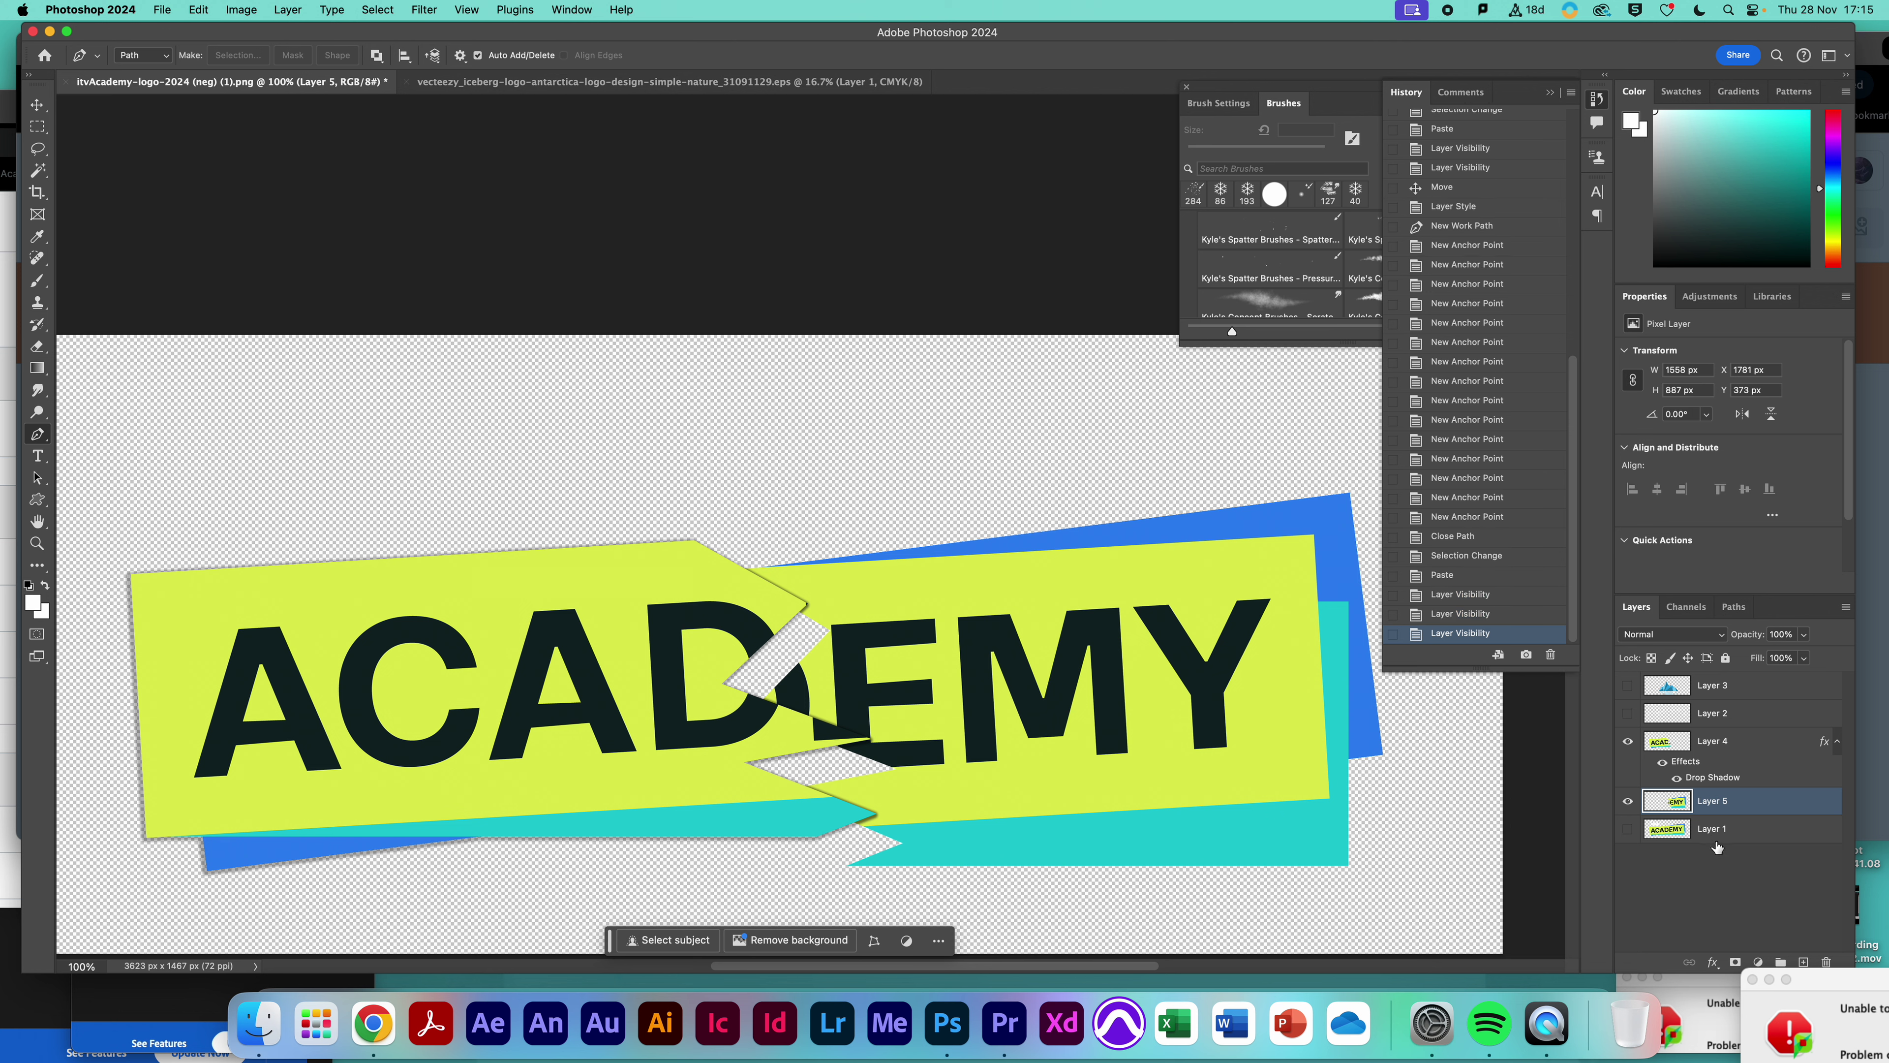
click(1628, 830)
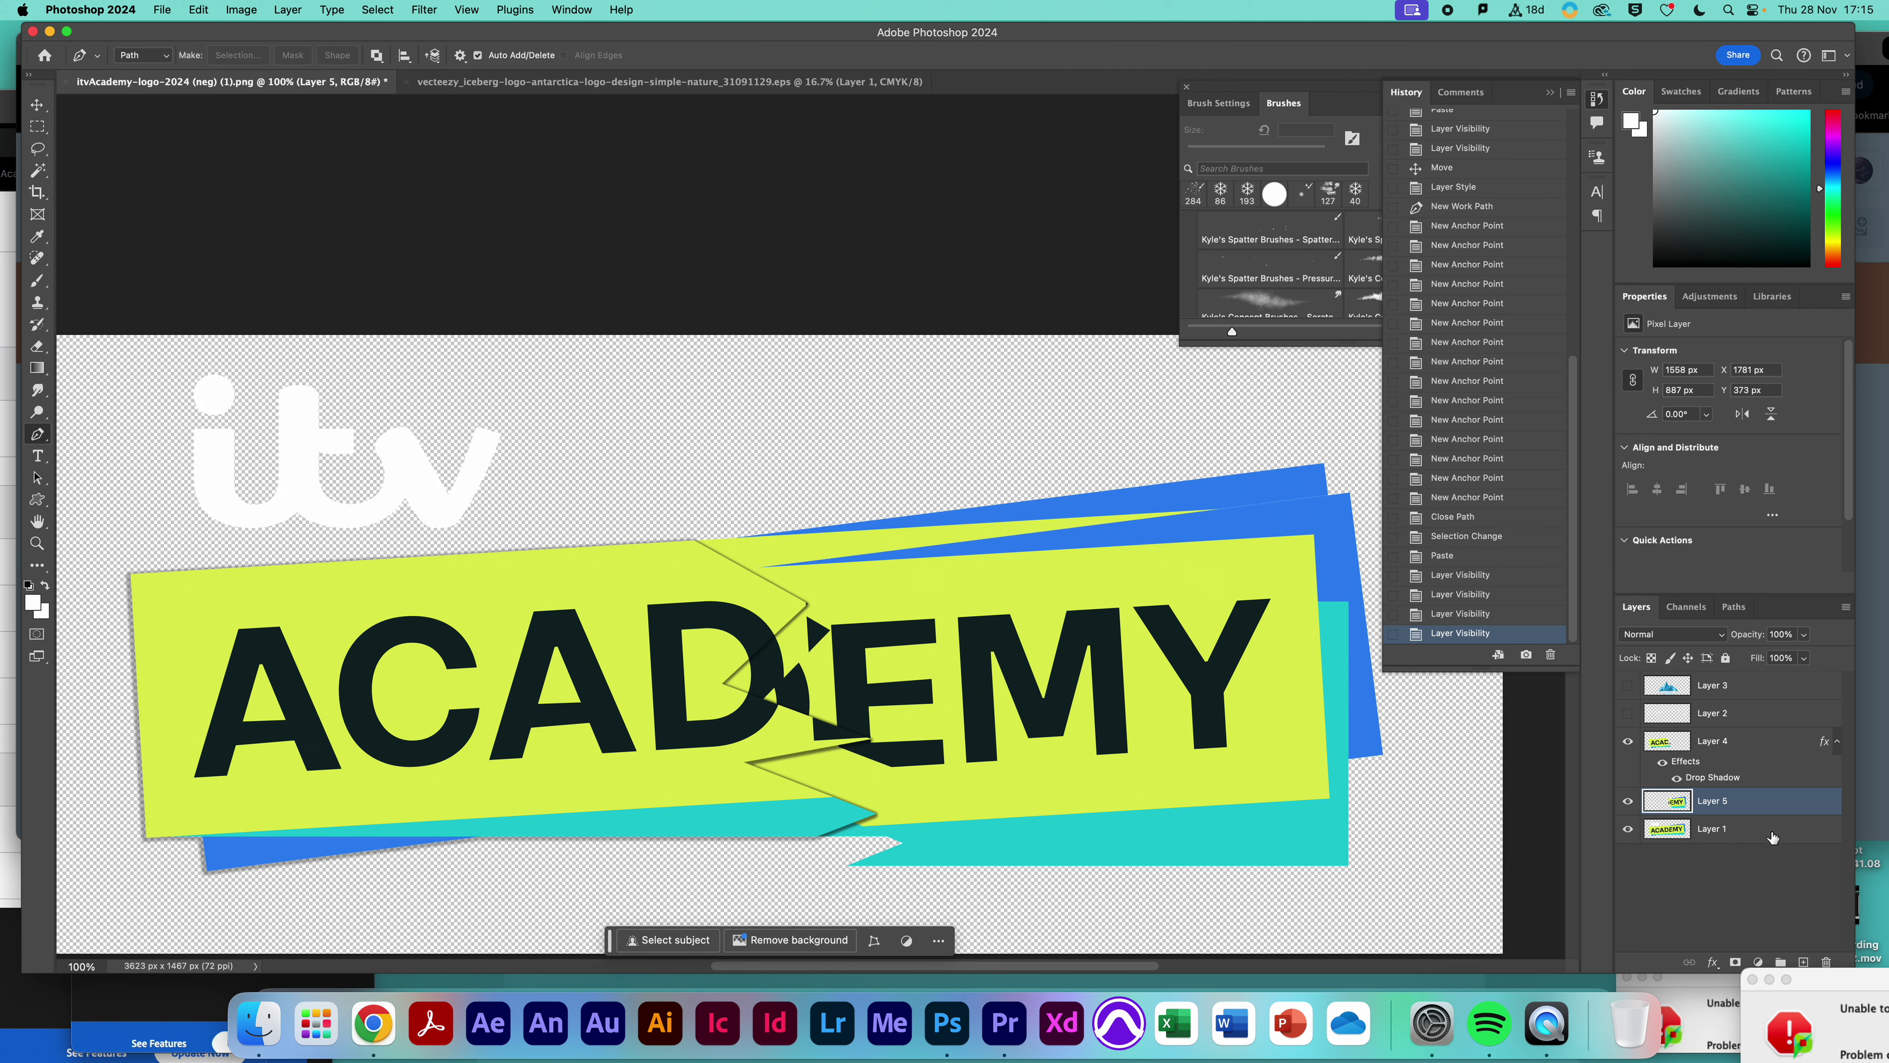
click(1718, 819)
click(1627, 803)
click(1626, 742)
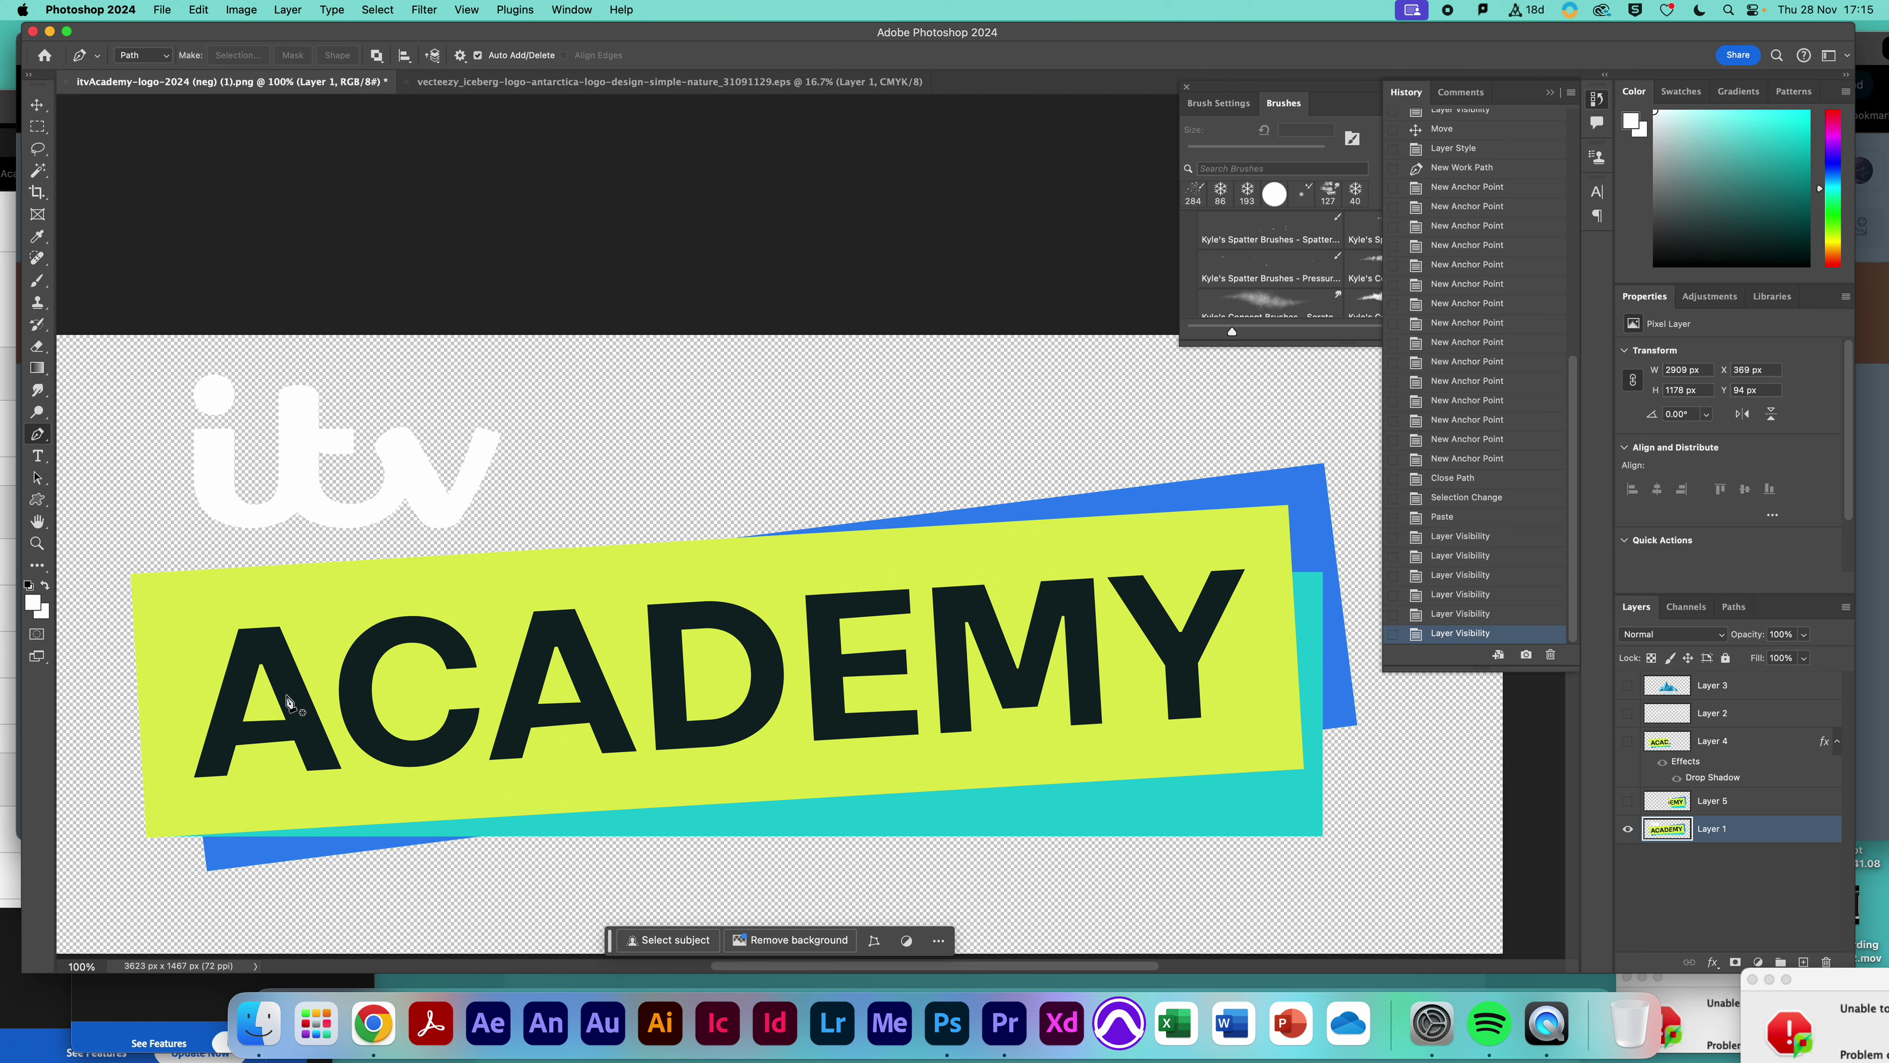
Select the itv lettering with a rectangular marquee about 896 × 432 px, copy it onto a new layer, and check it without Layer 1
click(42, 140)
click(41, 130)
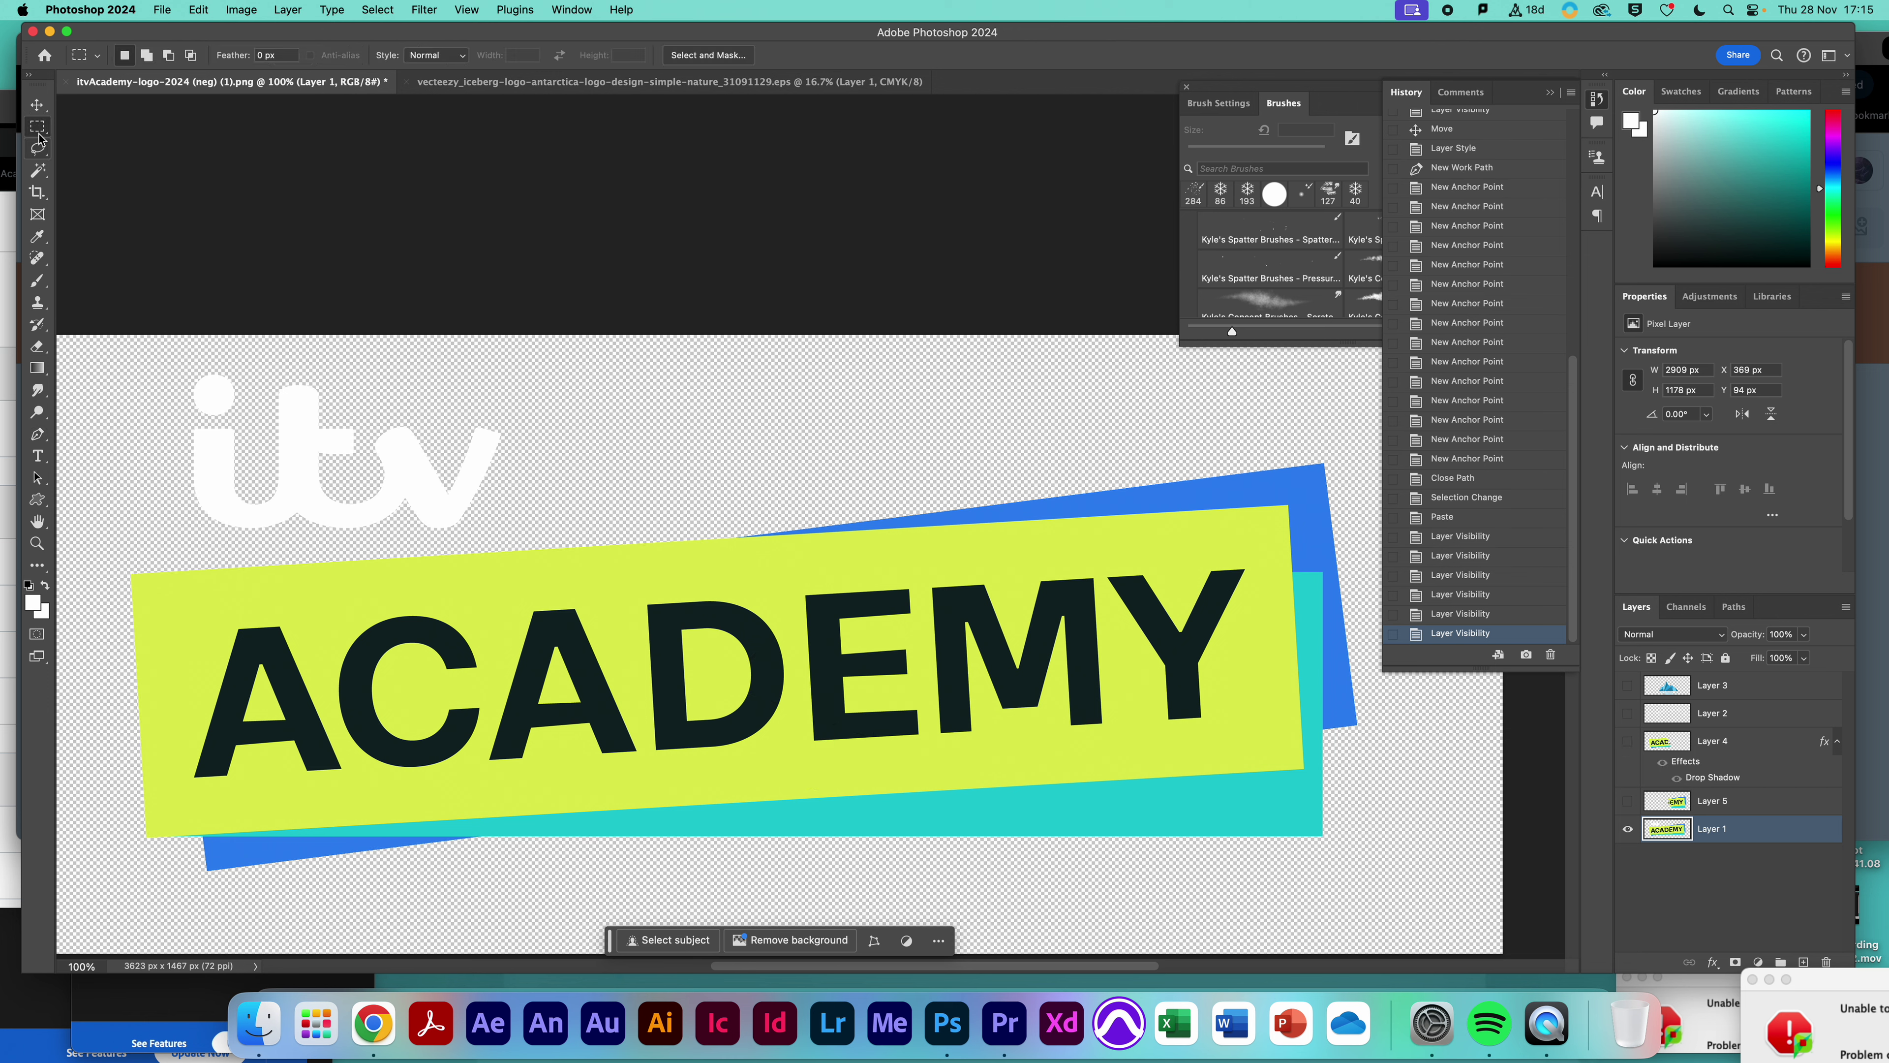
drag(159, 360, 536, 540)
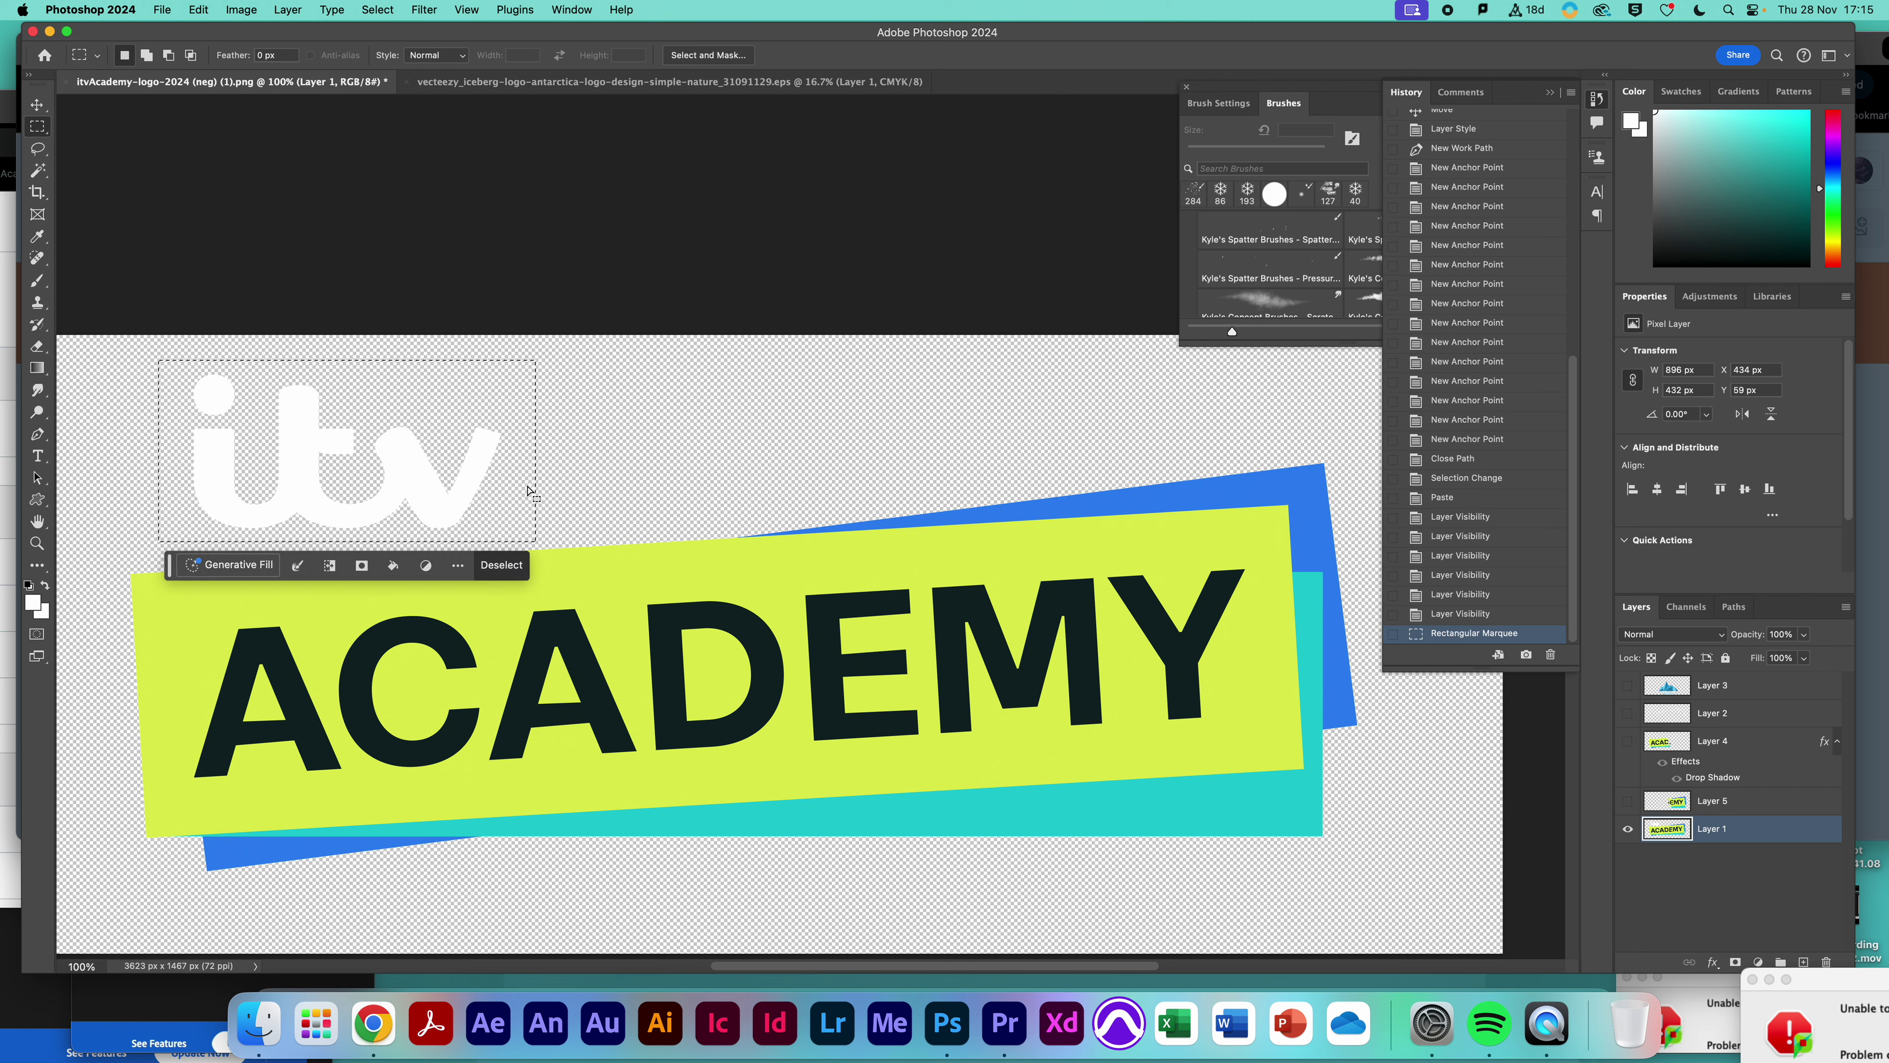
key(super+c)
key(super+v)
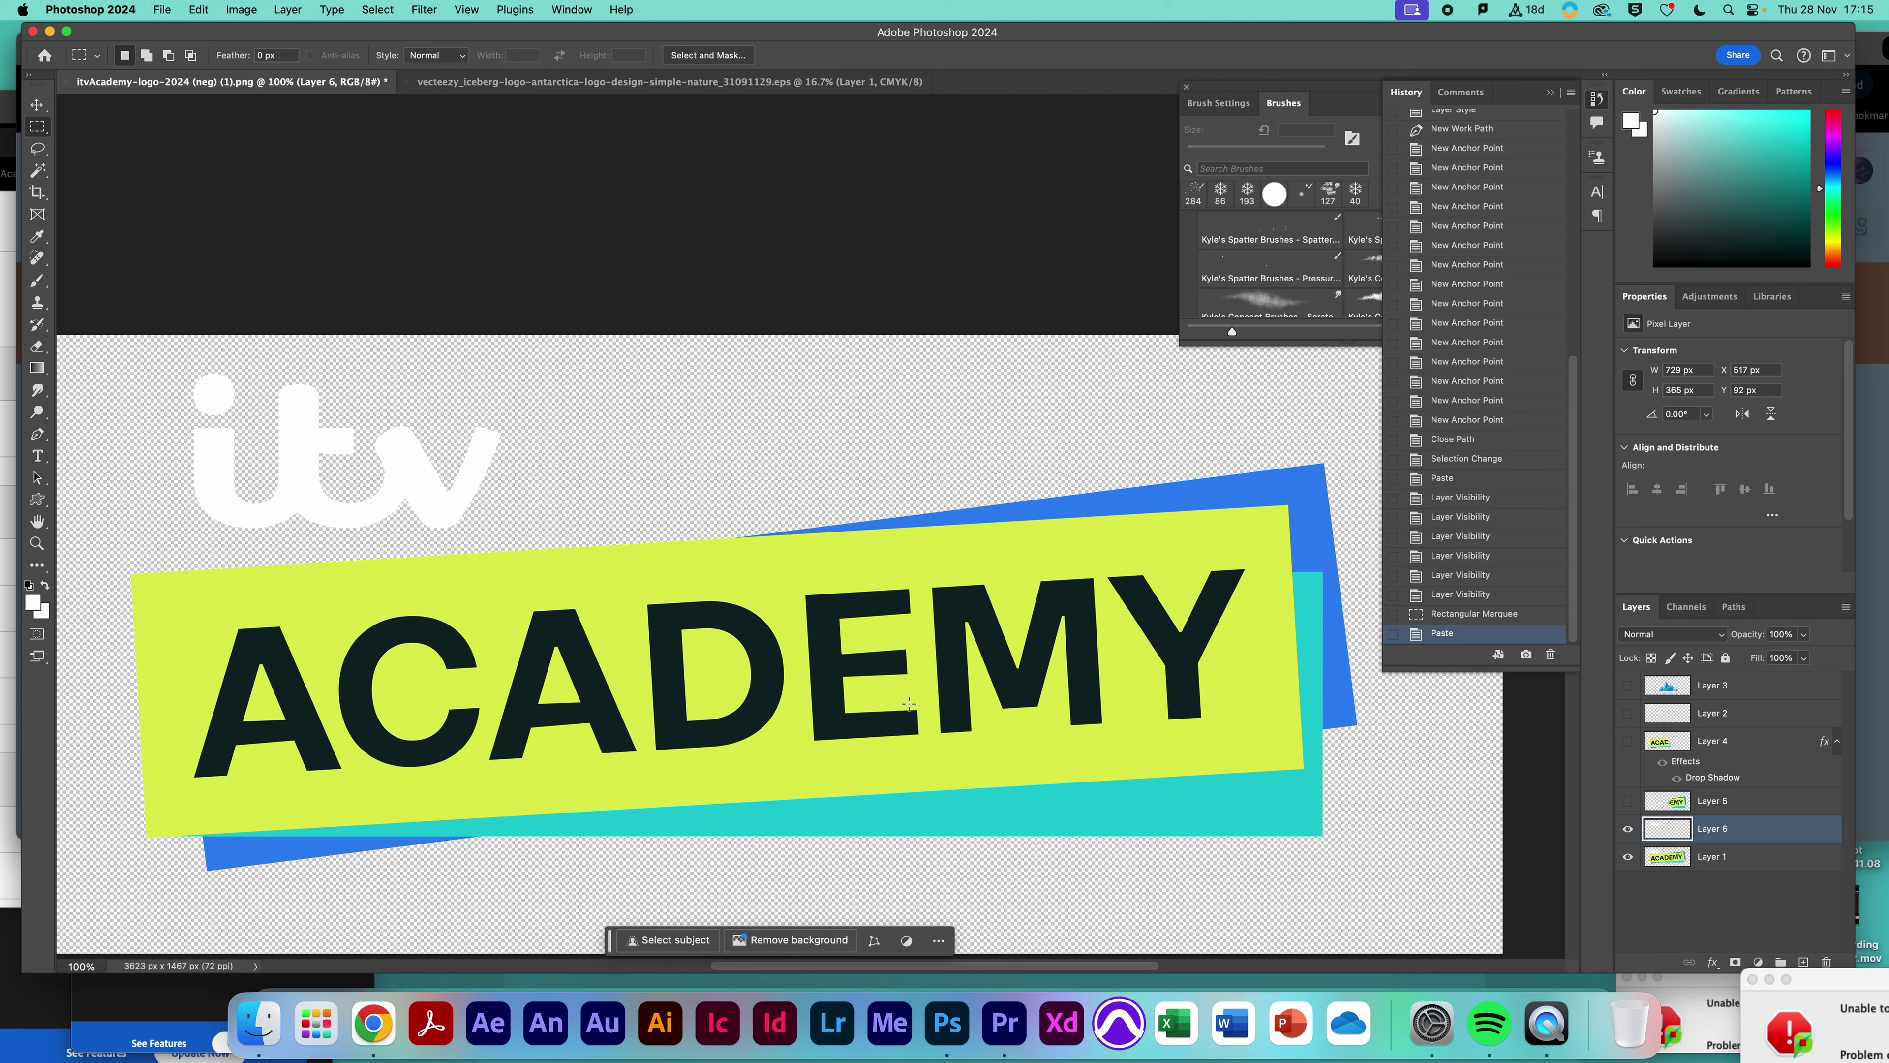
click(1628, 828)
click(1628, 828)
click(1629, 857)
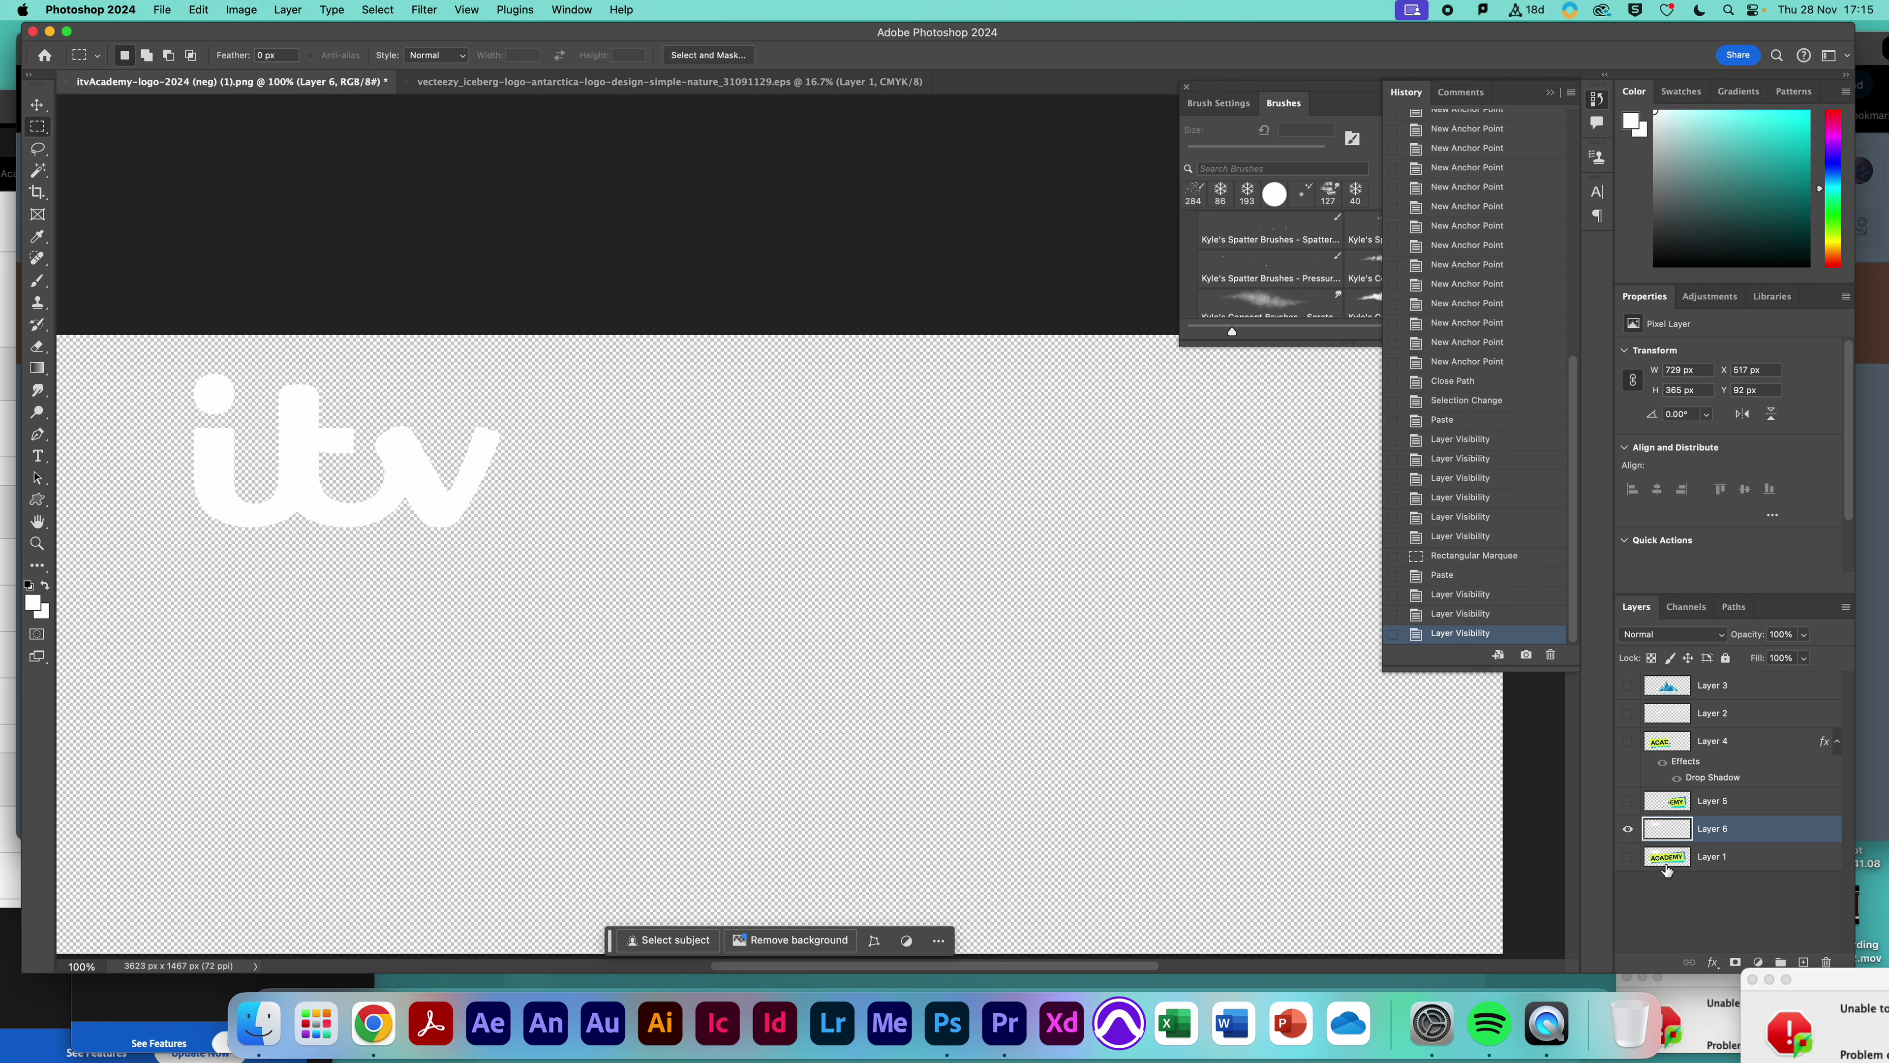
click(1617, 859)
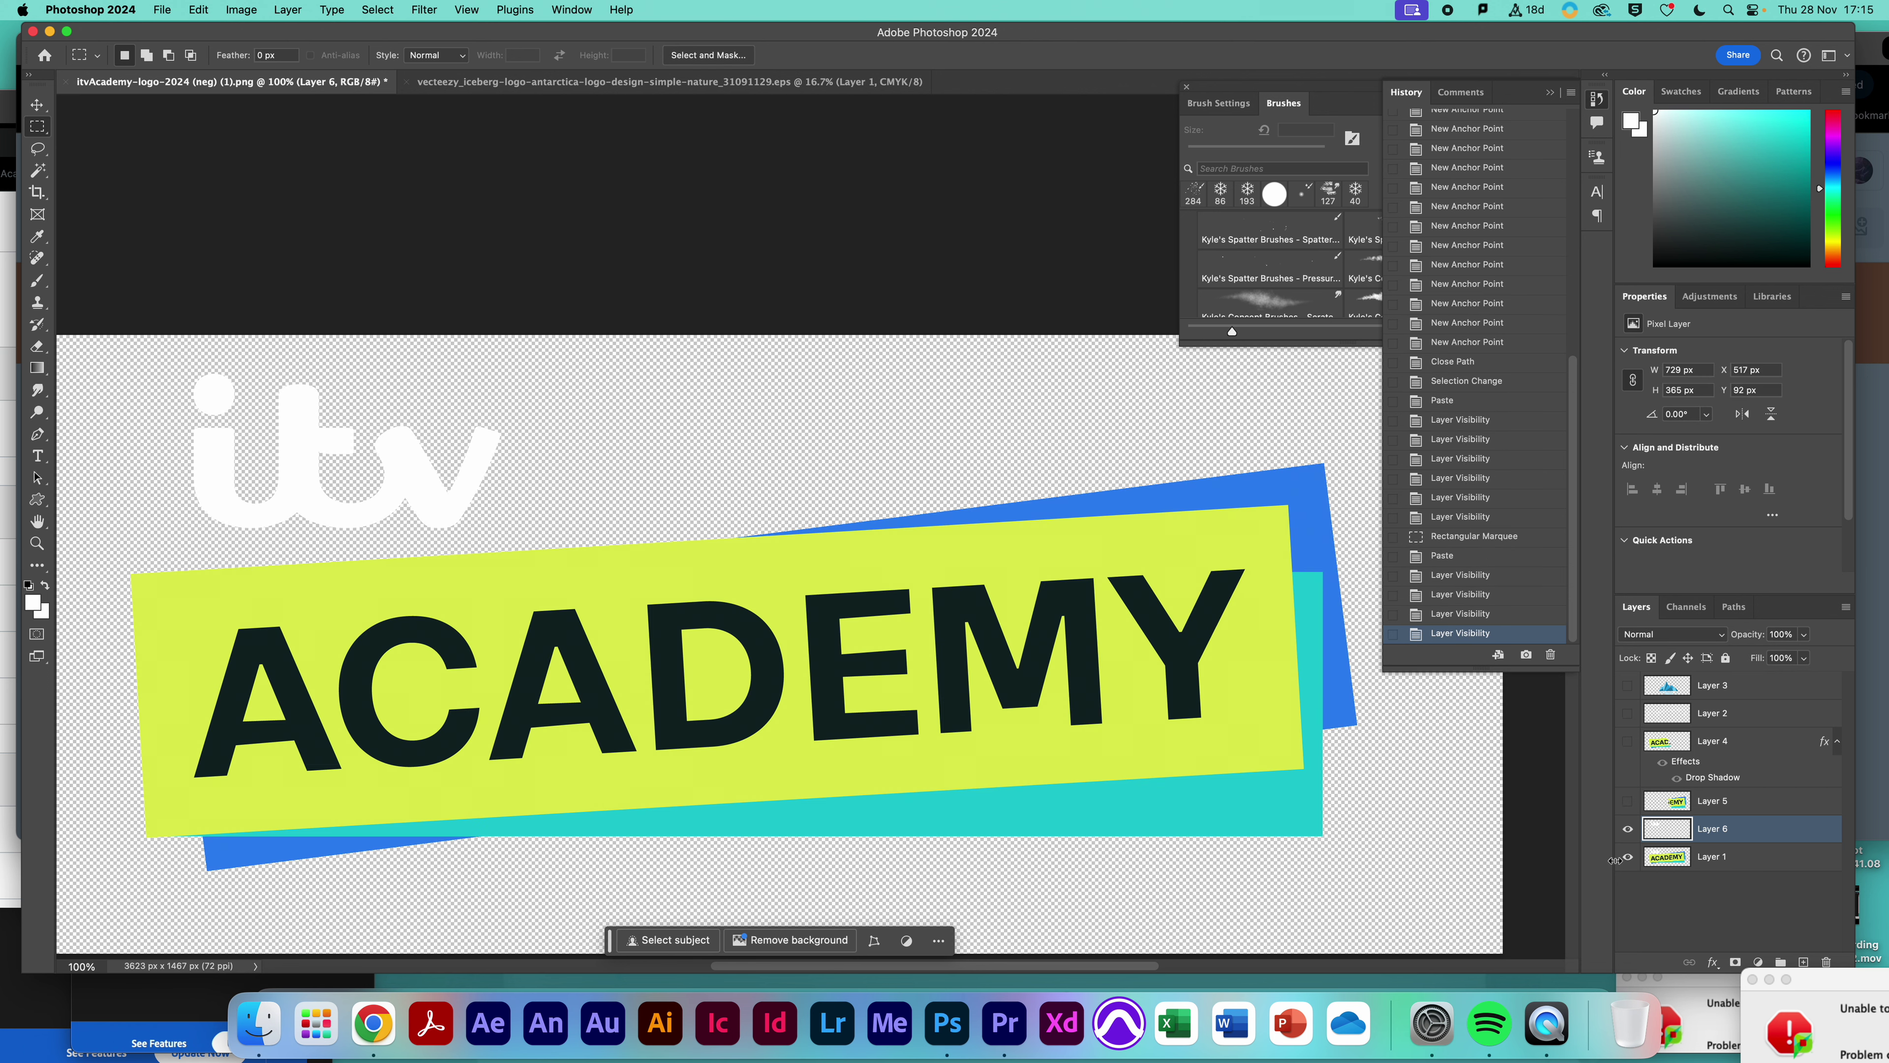
Show the banner halves on Layers 5 and 4 and hide the original logo on Layer 1
click(1627, 802)
click(1628, 859)
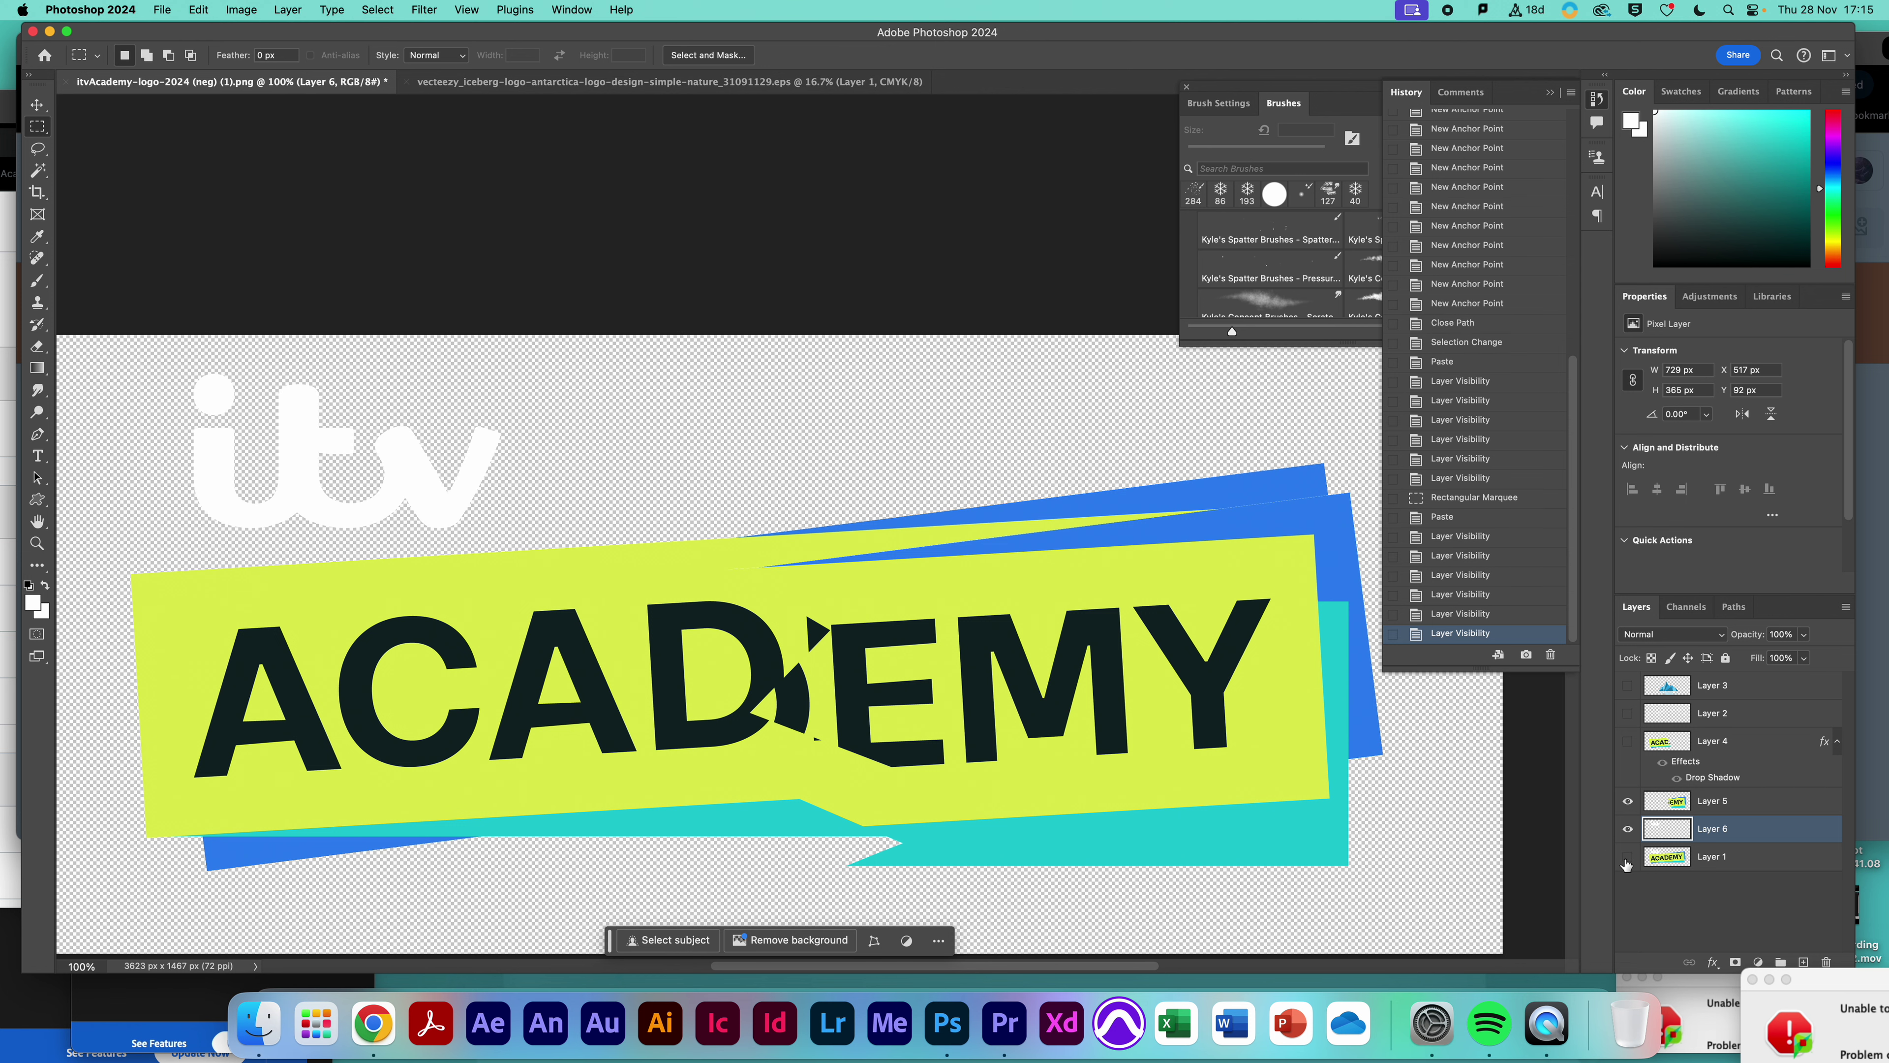
click(1628, 741)
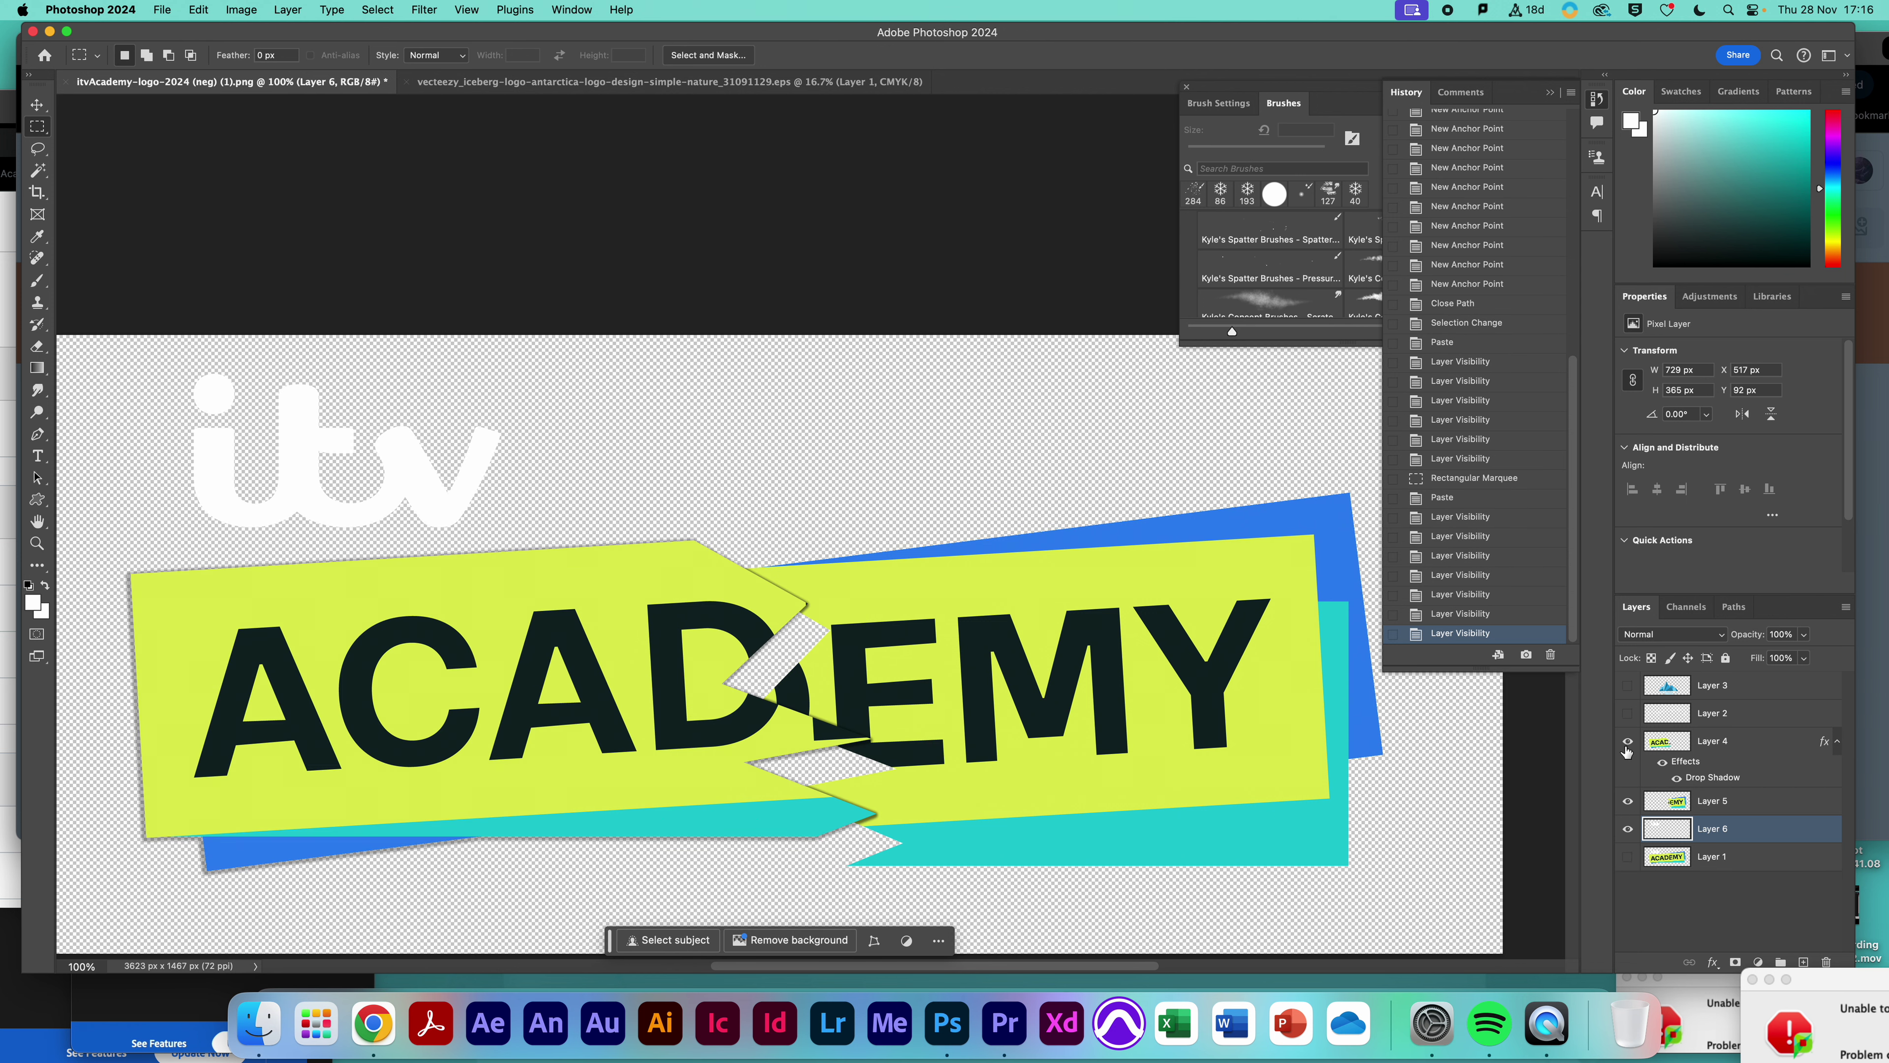
Copy the drop shadow layer style from Layer 4 to the right banner half on Layer 5
click(1769, 744)
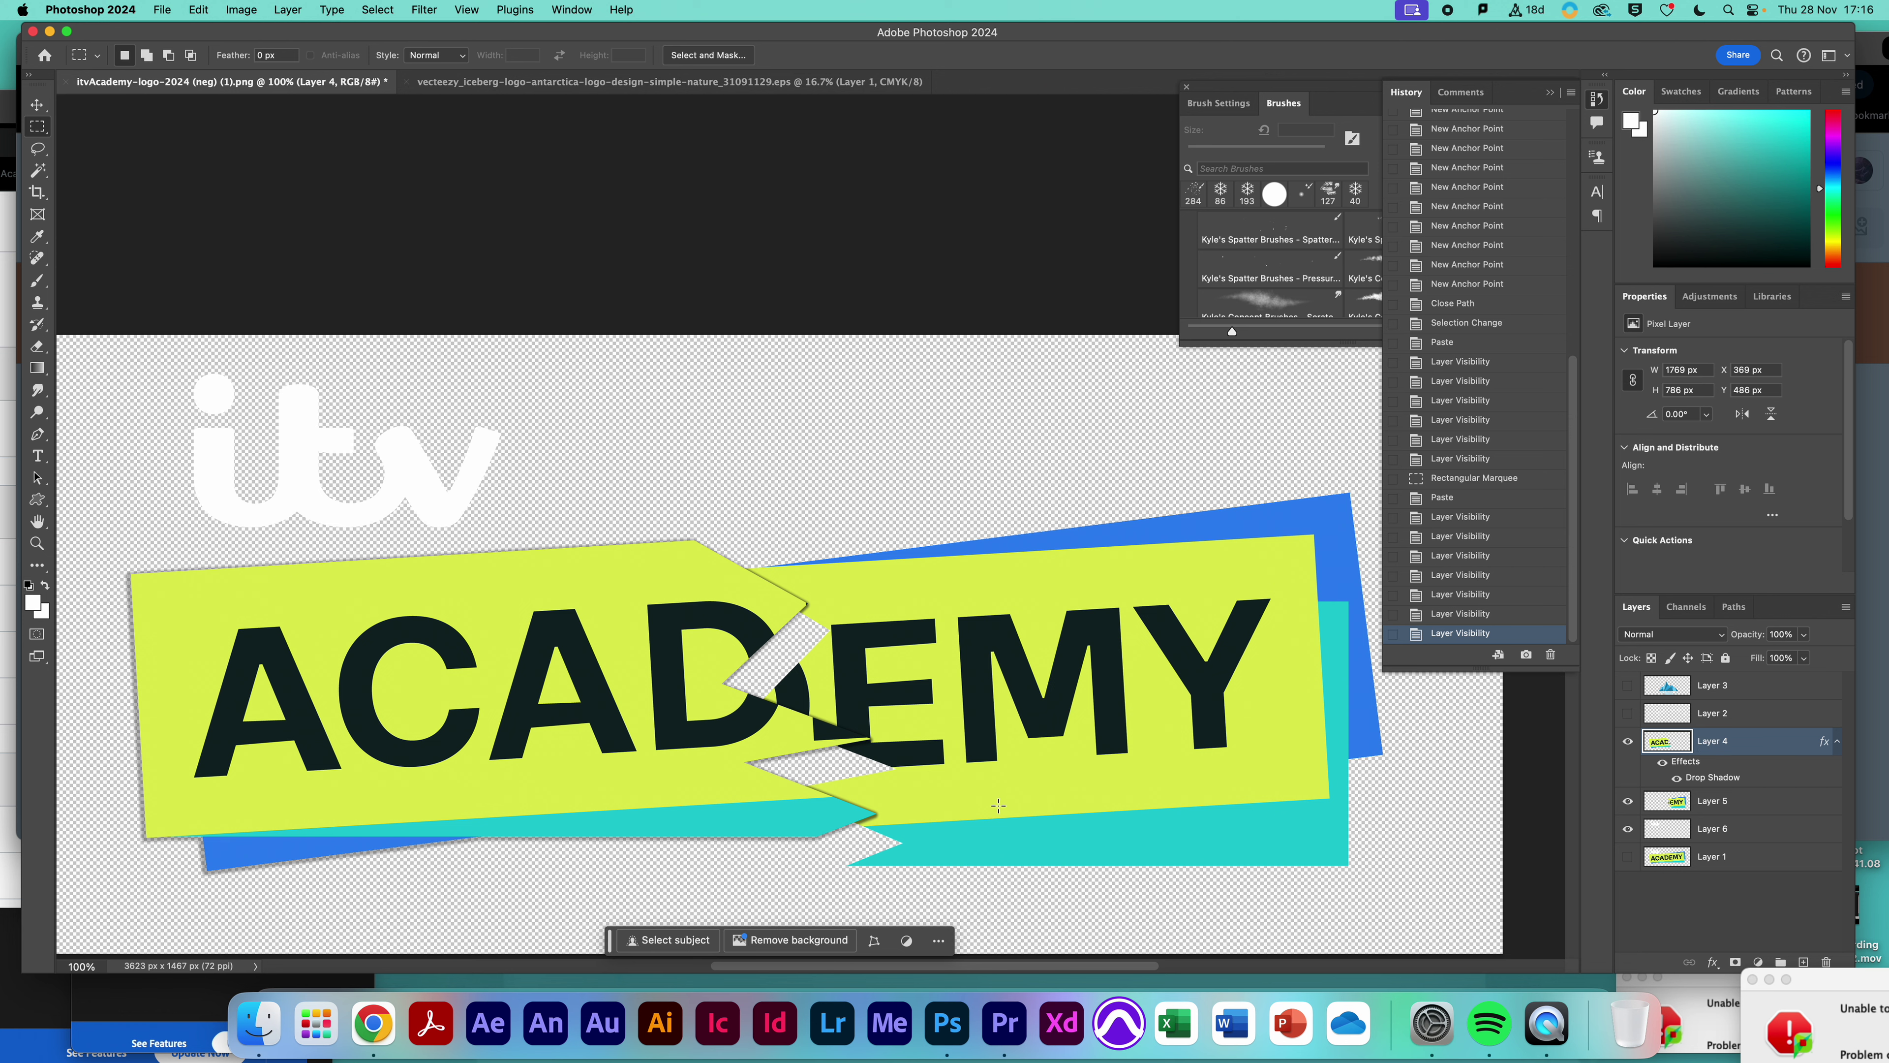
right_click(1753, 738)
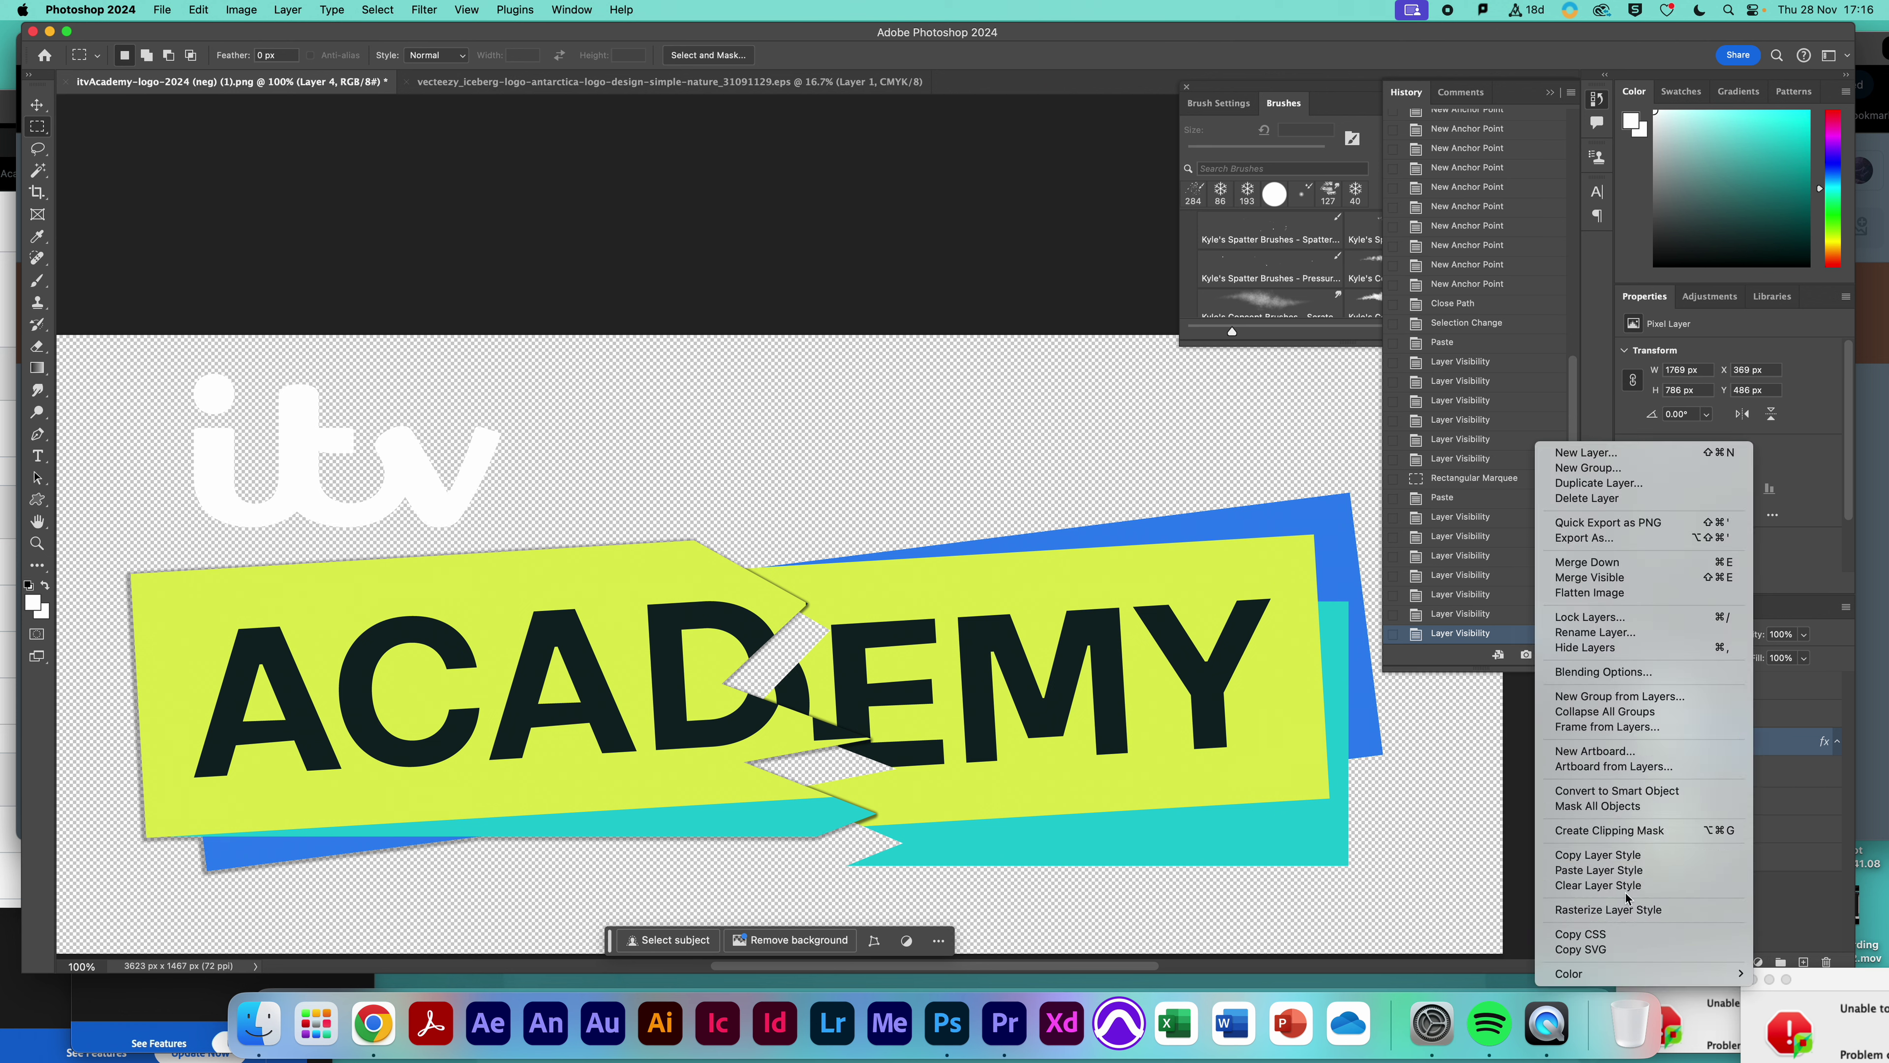
click(1620, 856)
right_click(1770, 804)
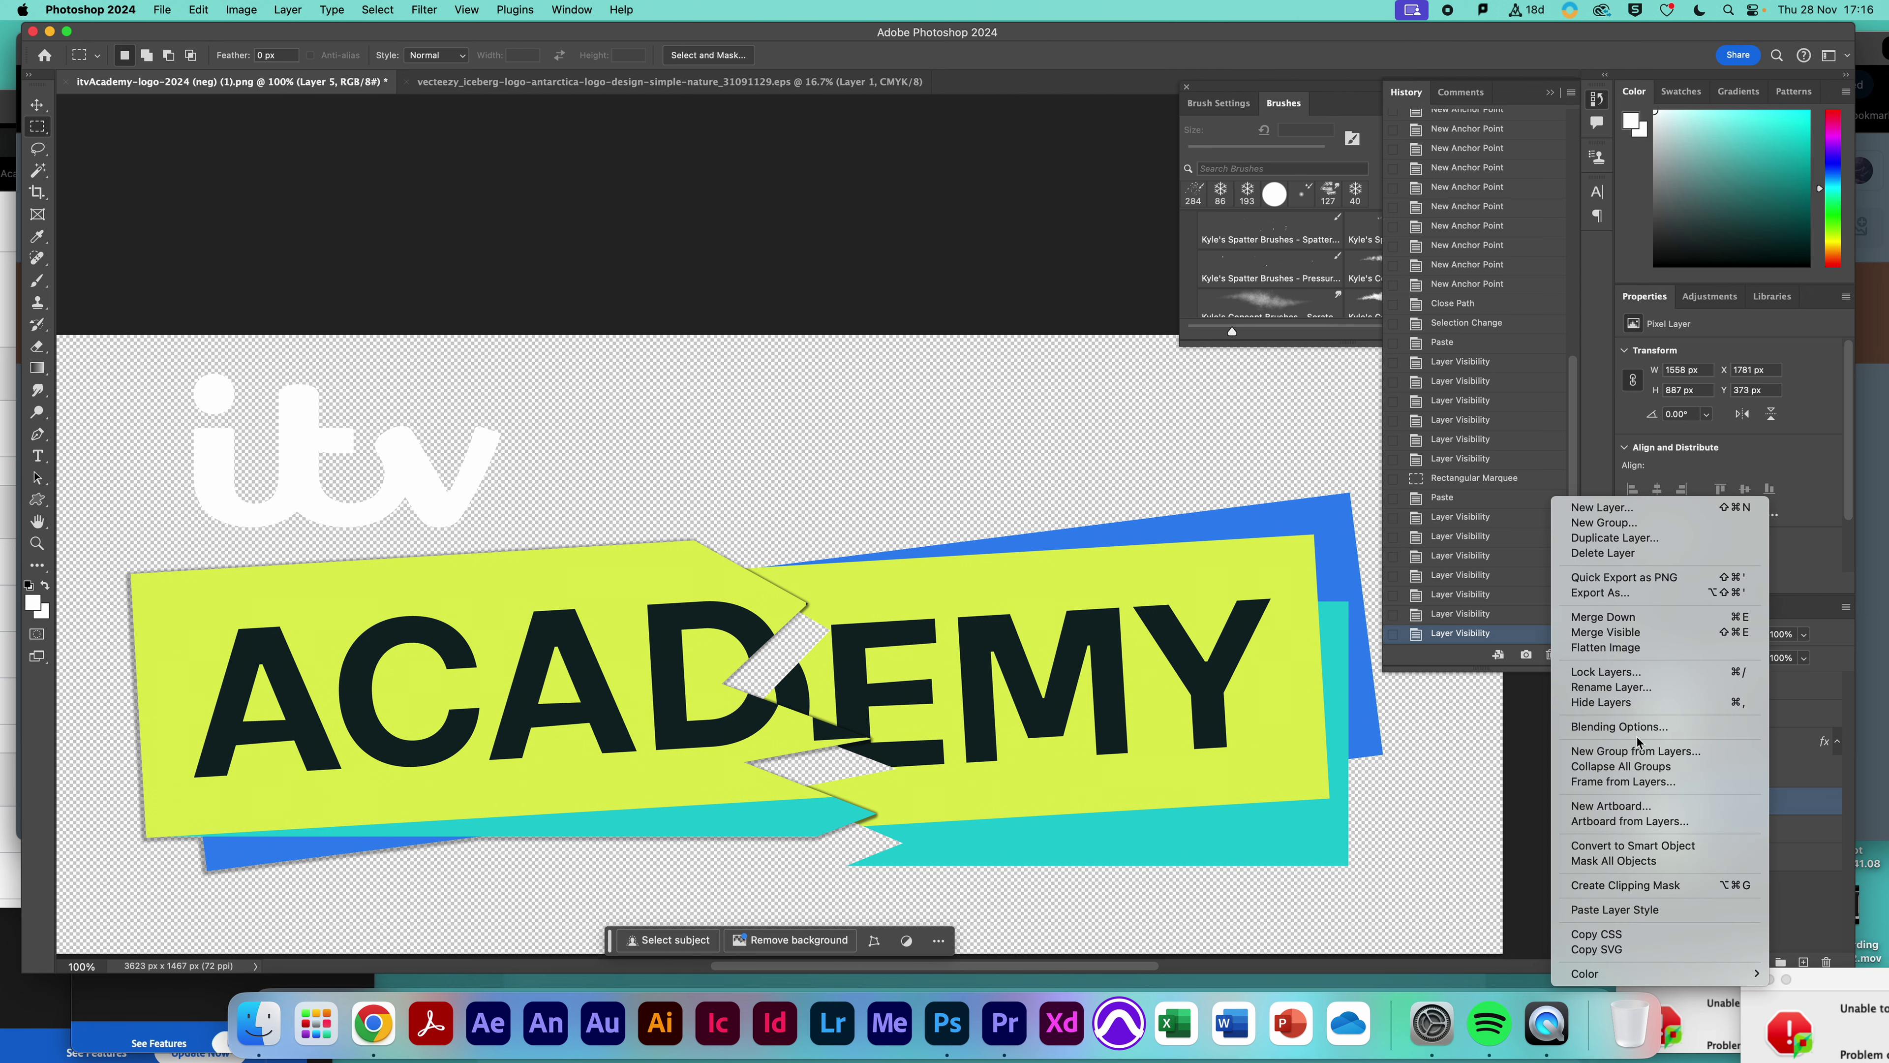
click(1671, 911)
Move the right banner half away from the crack and rotate it about 13° clockwise
click(41, 107)
drag(952, 635, 1017, 612)
scroll(1093, 559, right, 5)
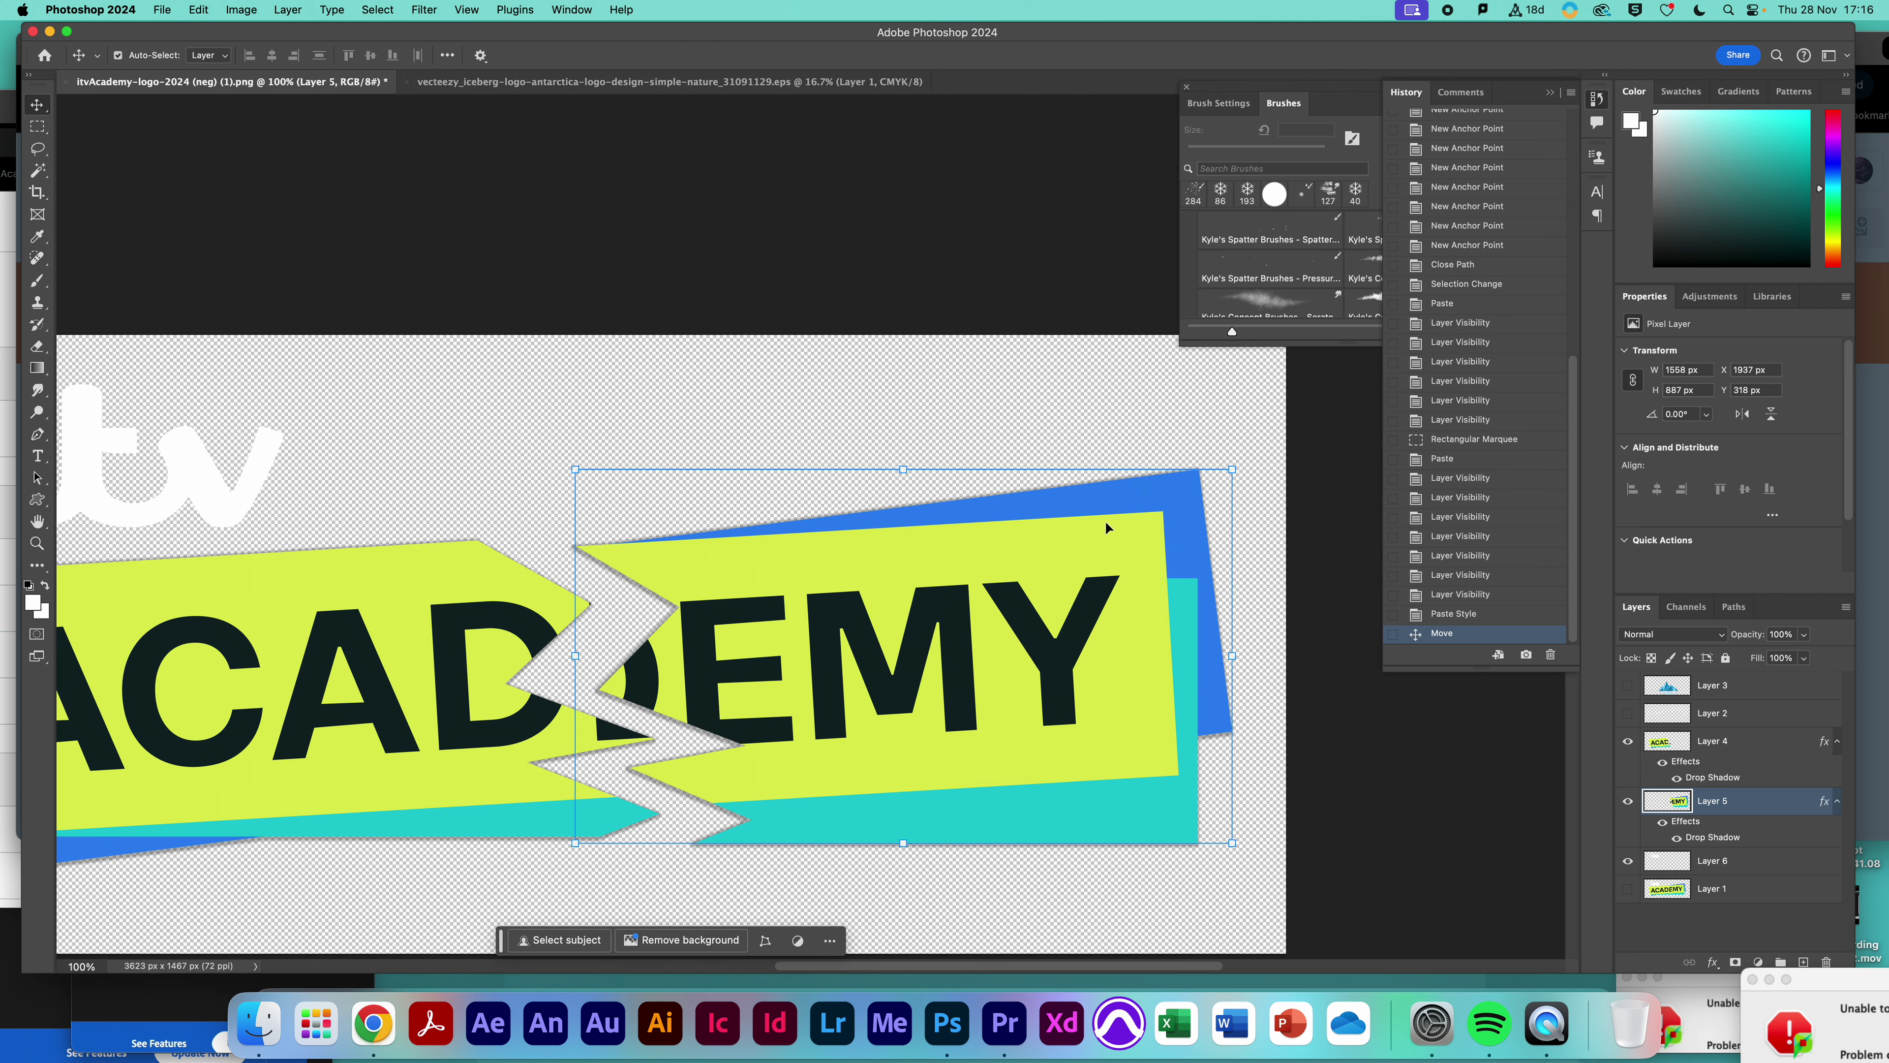
drag(1255, 513, 1068, 660)
scroll(474, 586, down, 5)
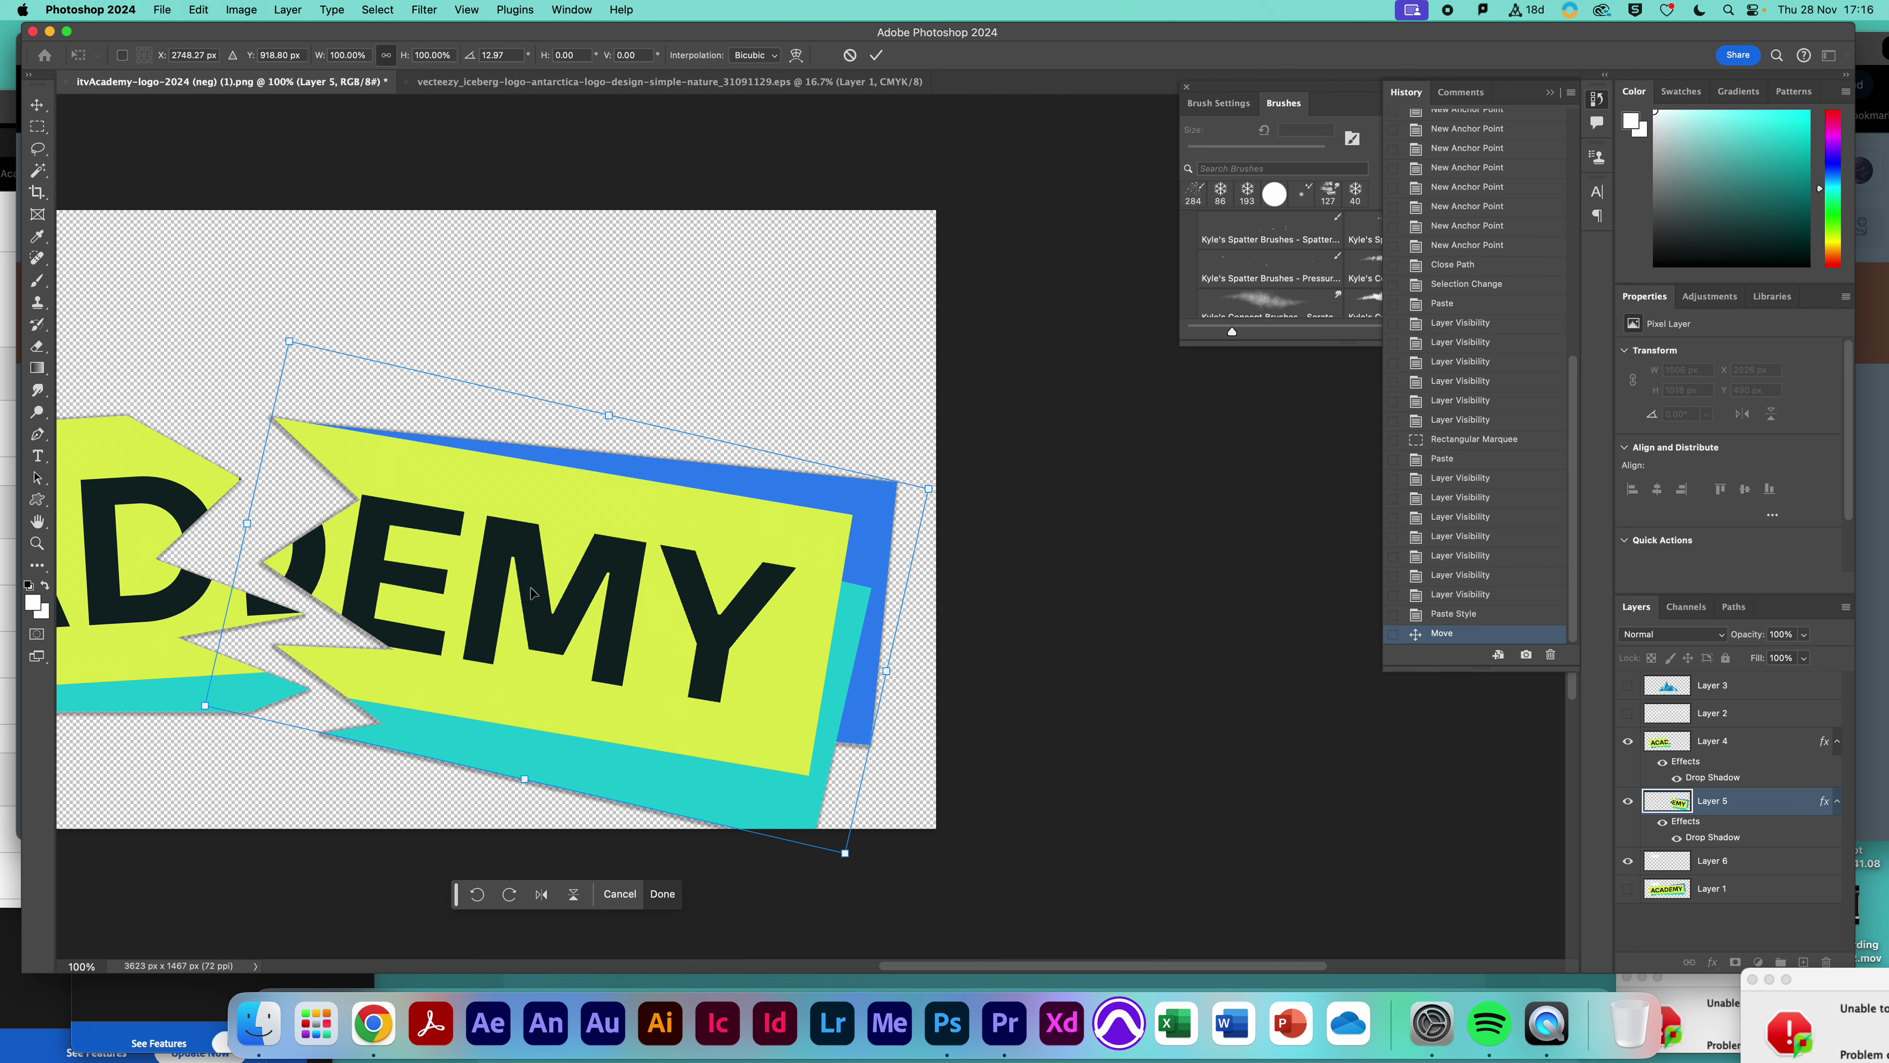
key(Return)
Rotate the left banner half counterclockwise, shift it down and to the left, and raise the right half slightly
shift+click(408, 596)
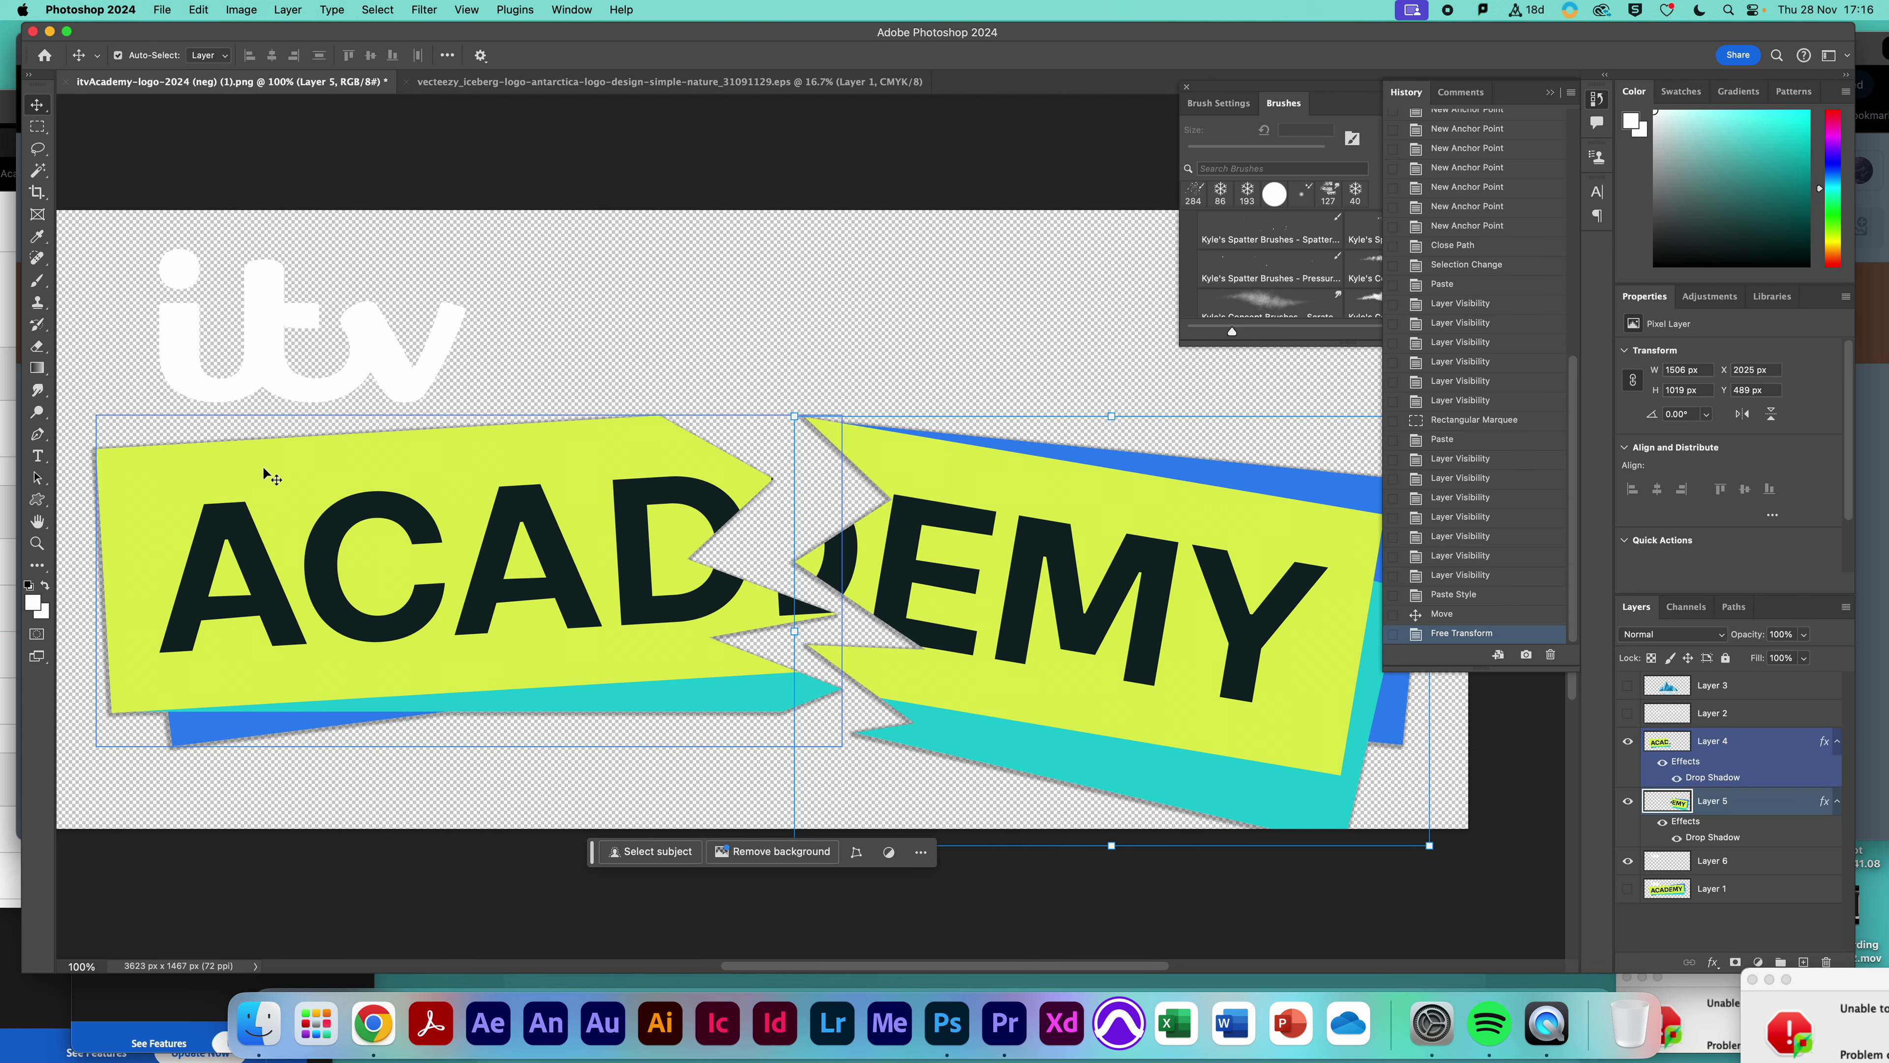
click(186, 497)
drag(79, 398, 61, 448)
drag(394, 527, 308, 594)
key(Return)
drag(1199, 703, 1196, 662)
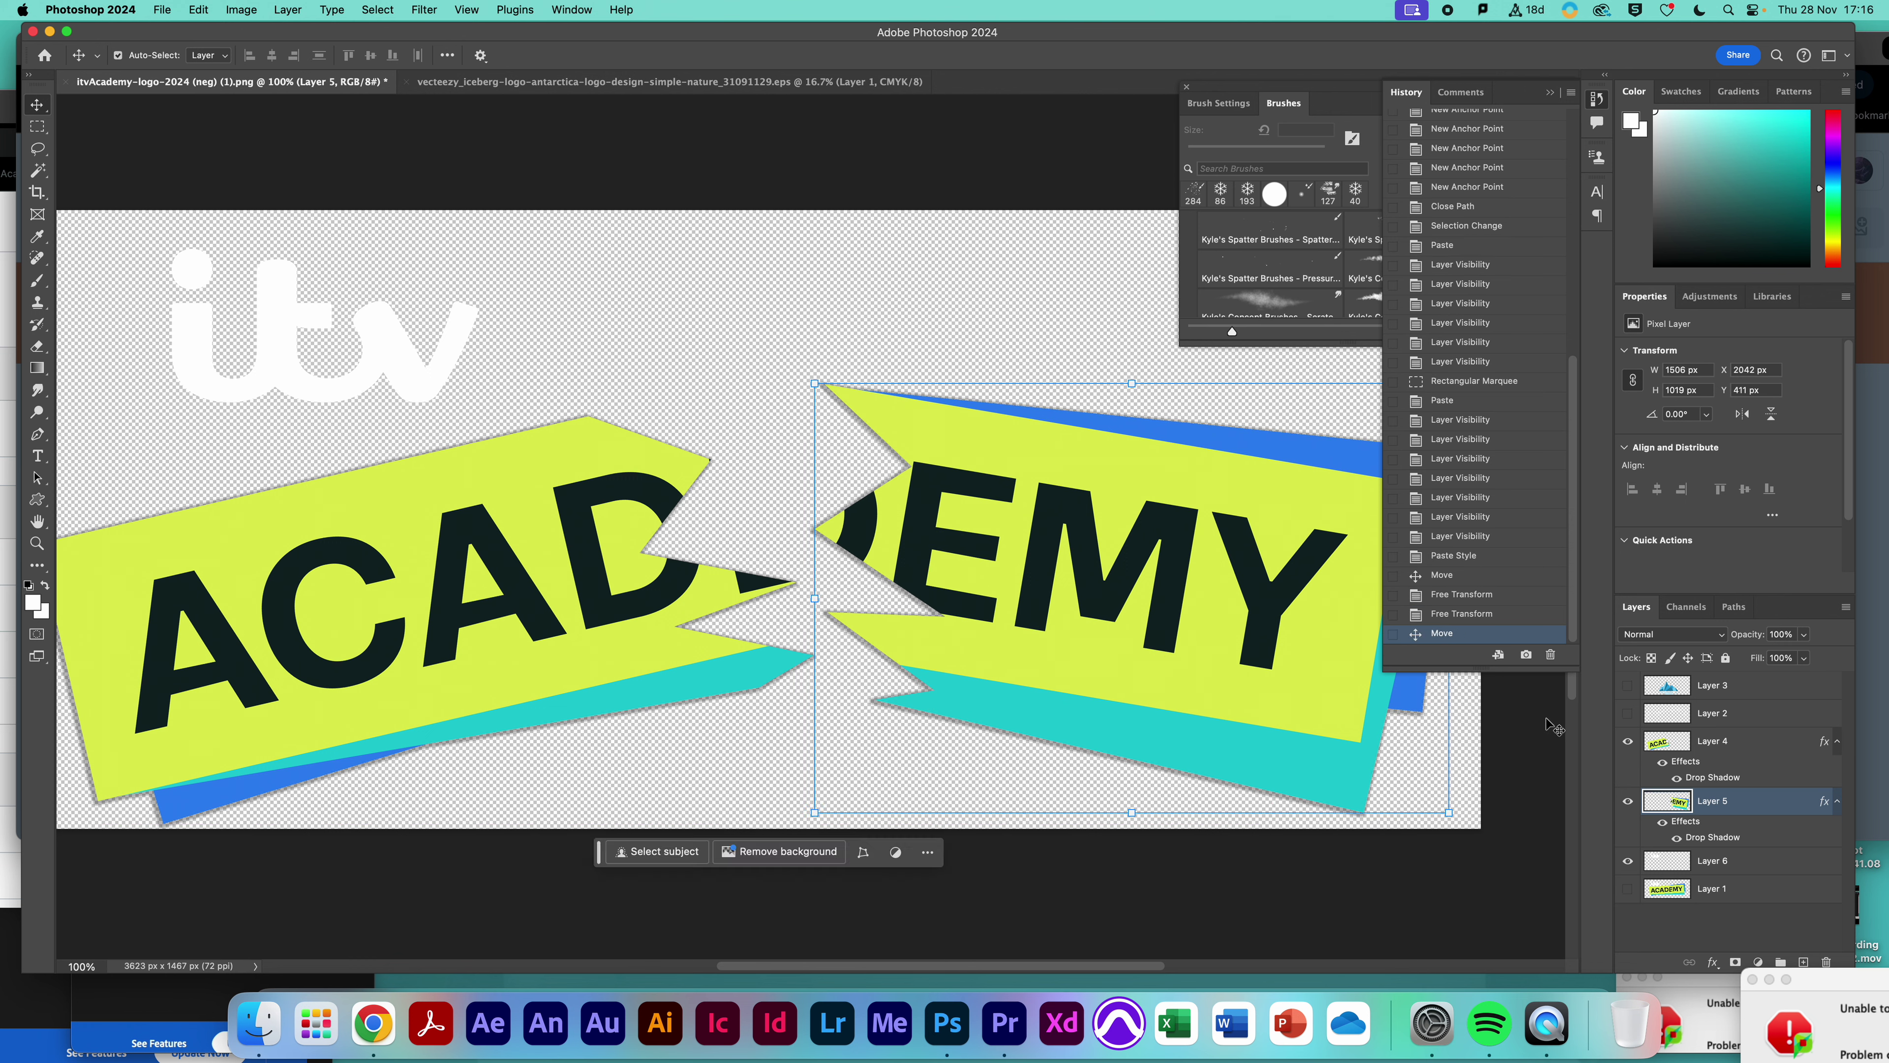
Show the iceberg on Layer 3, place it below Layer 5 in the layer order, and shift it into the crack
click(1628, 686)
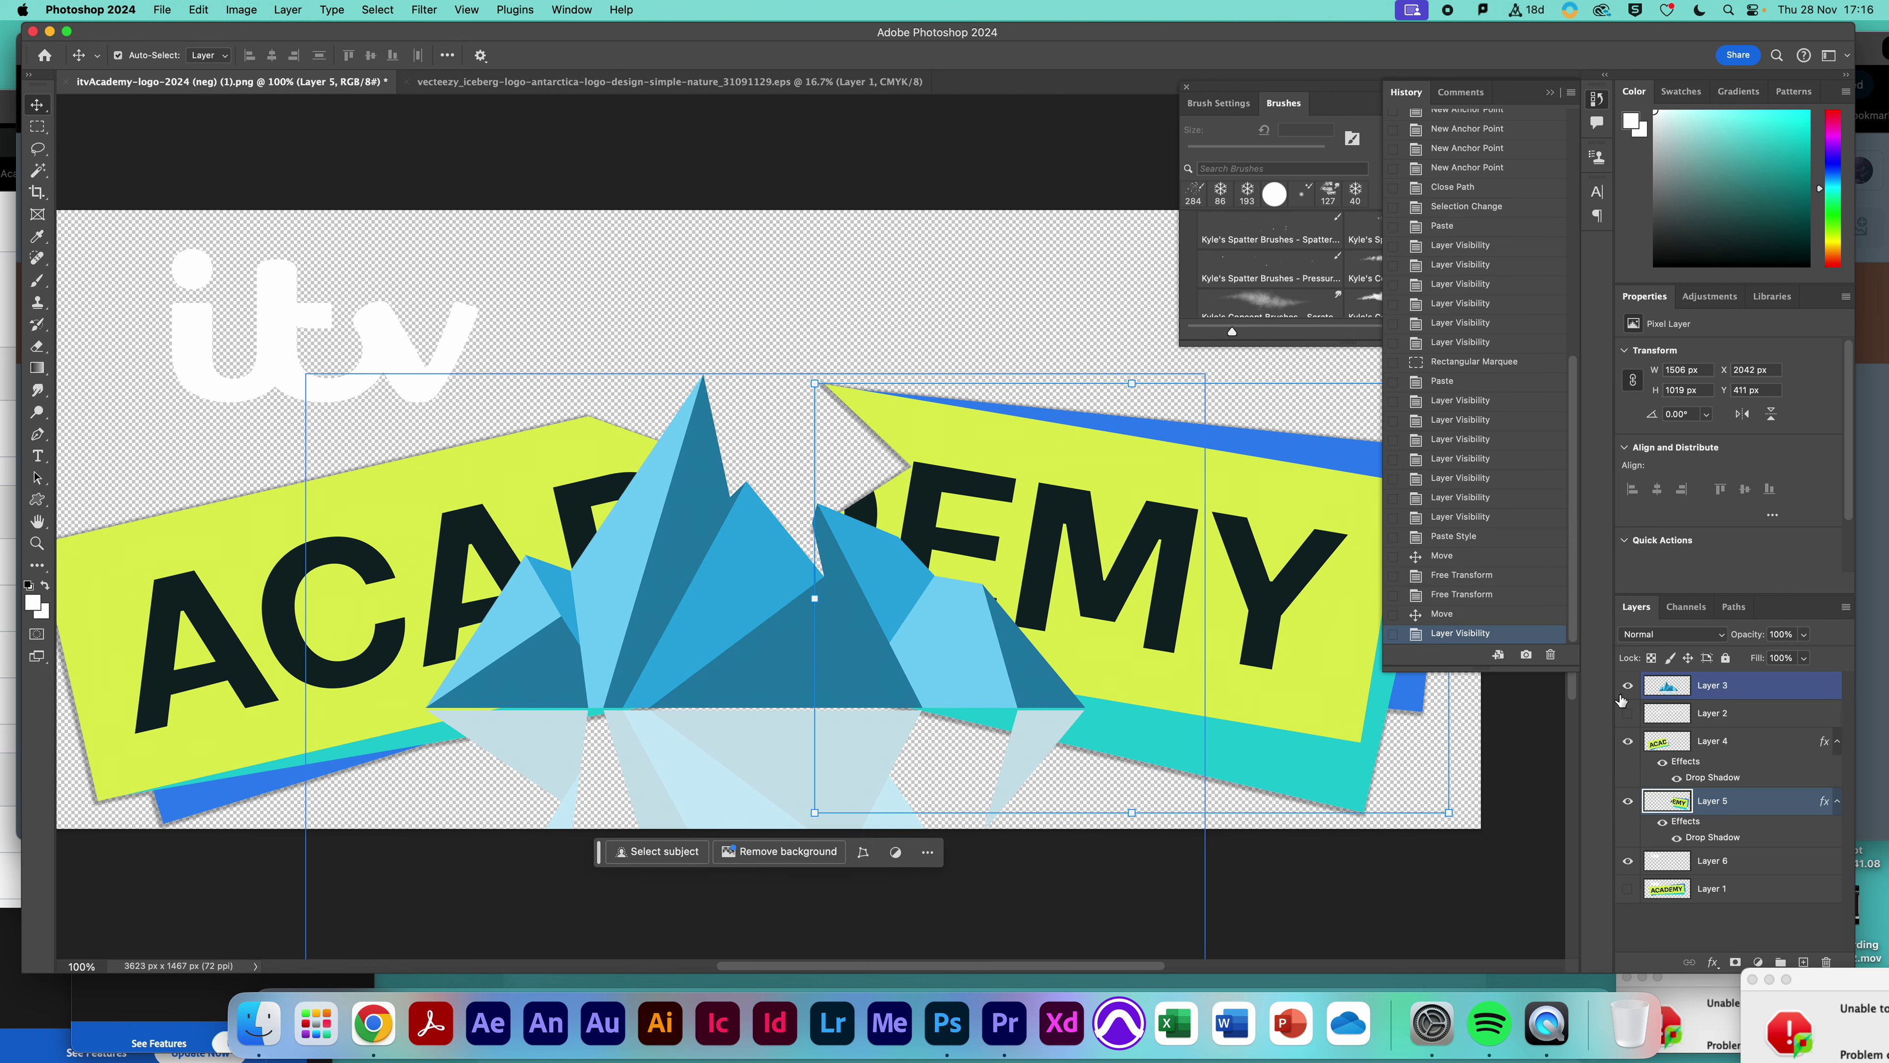
click(1726, 685)
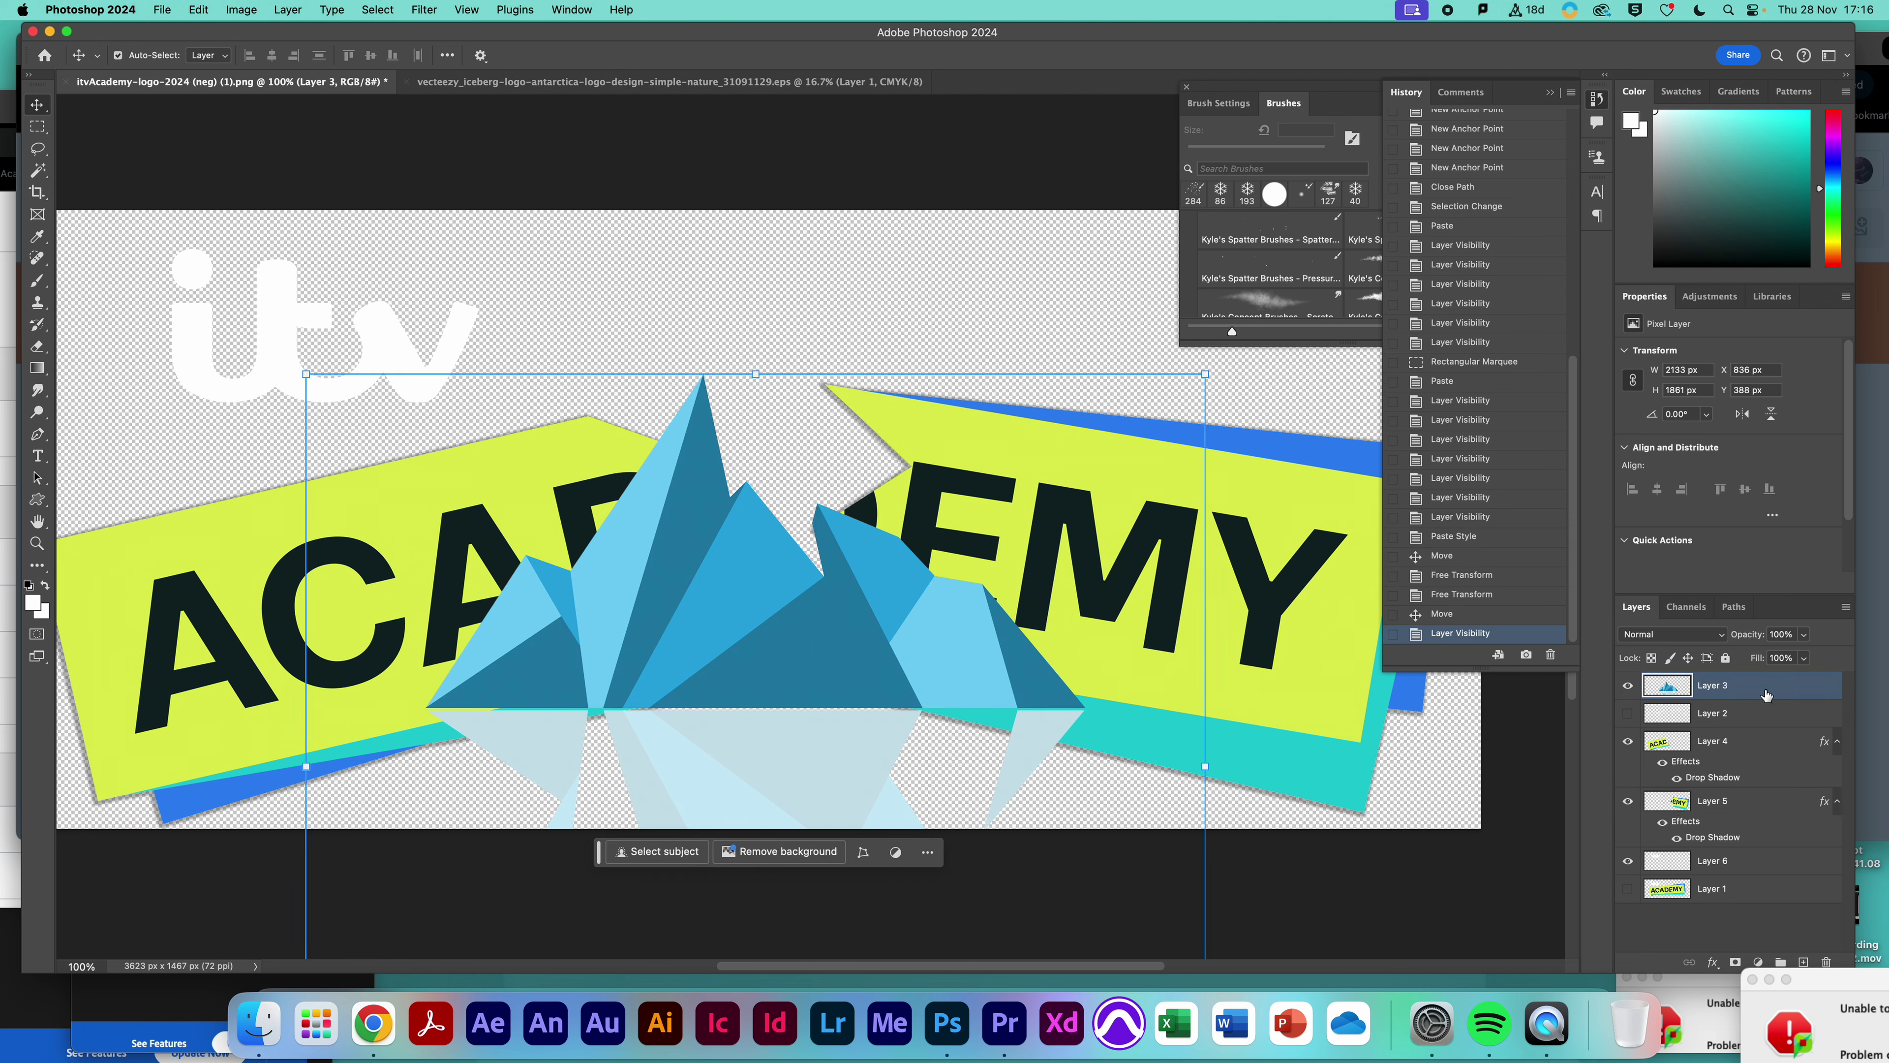
drag(1744, 696, 1755, 850)
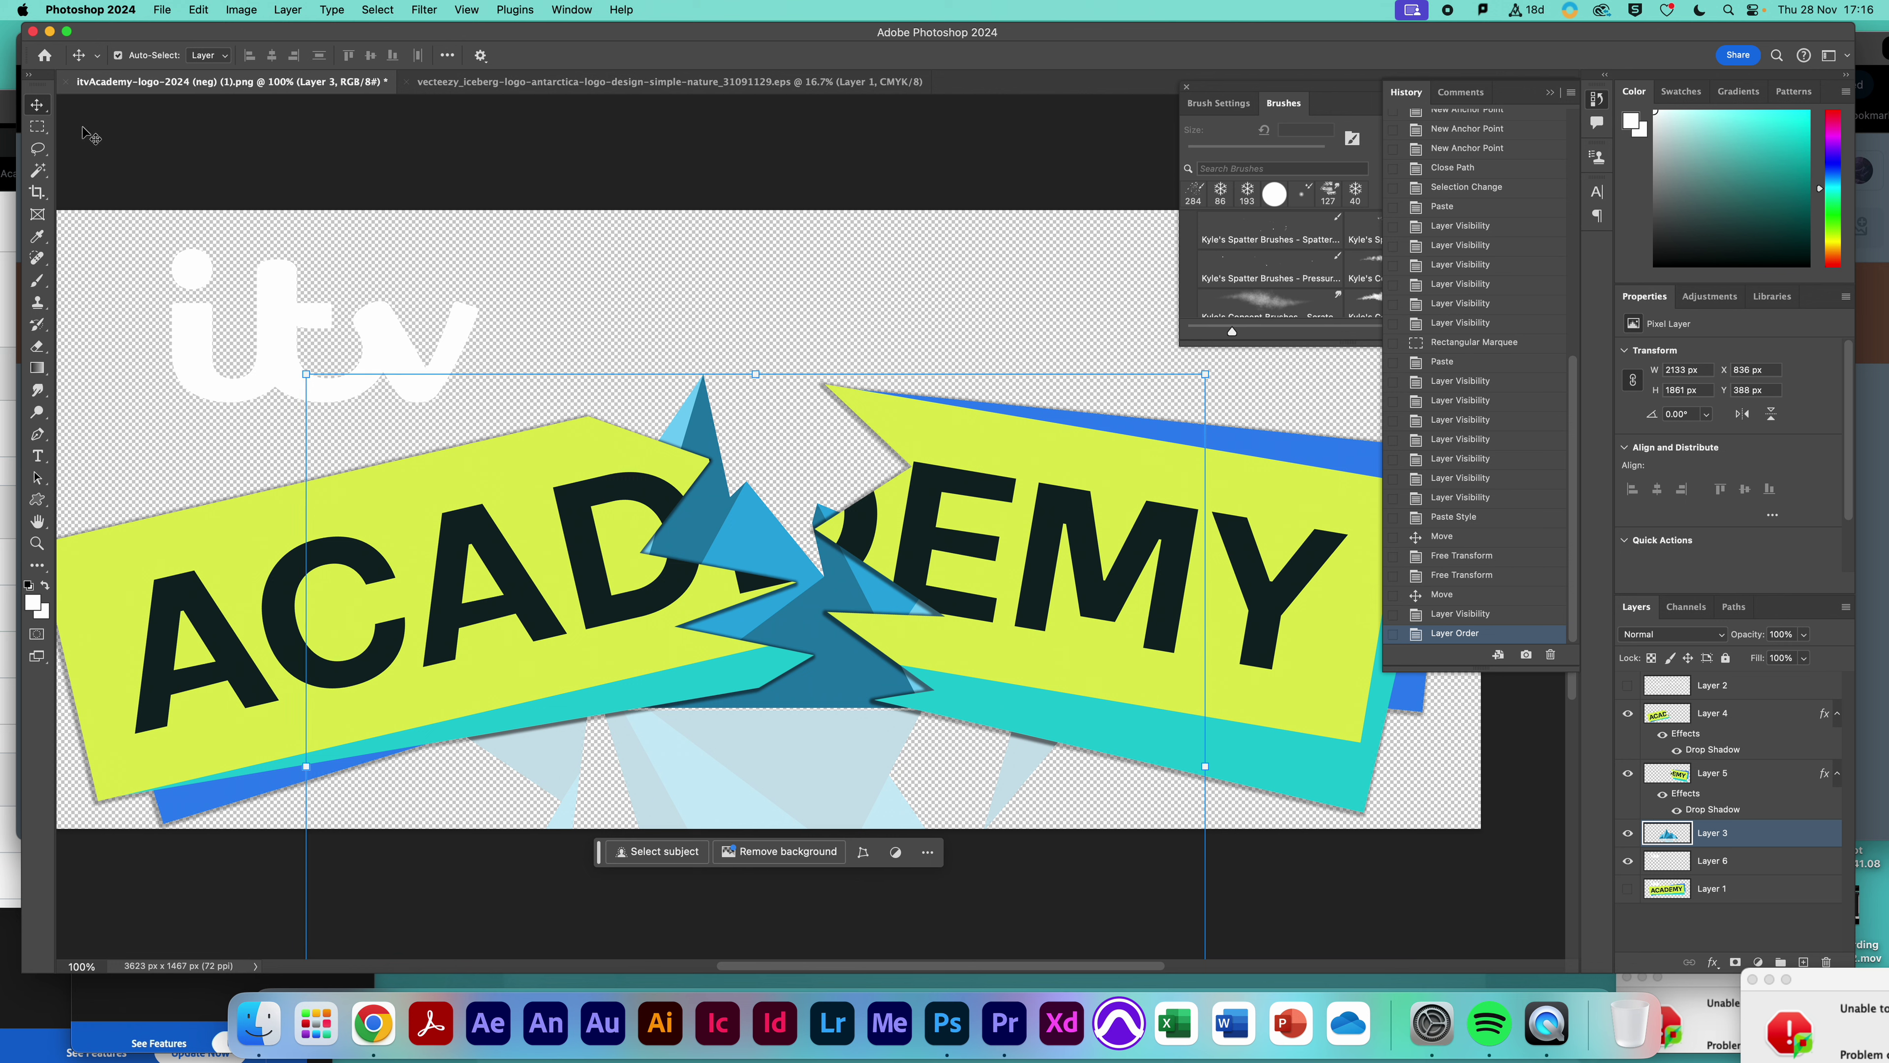
drag(807, 707, 879, 682)
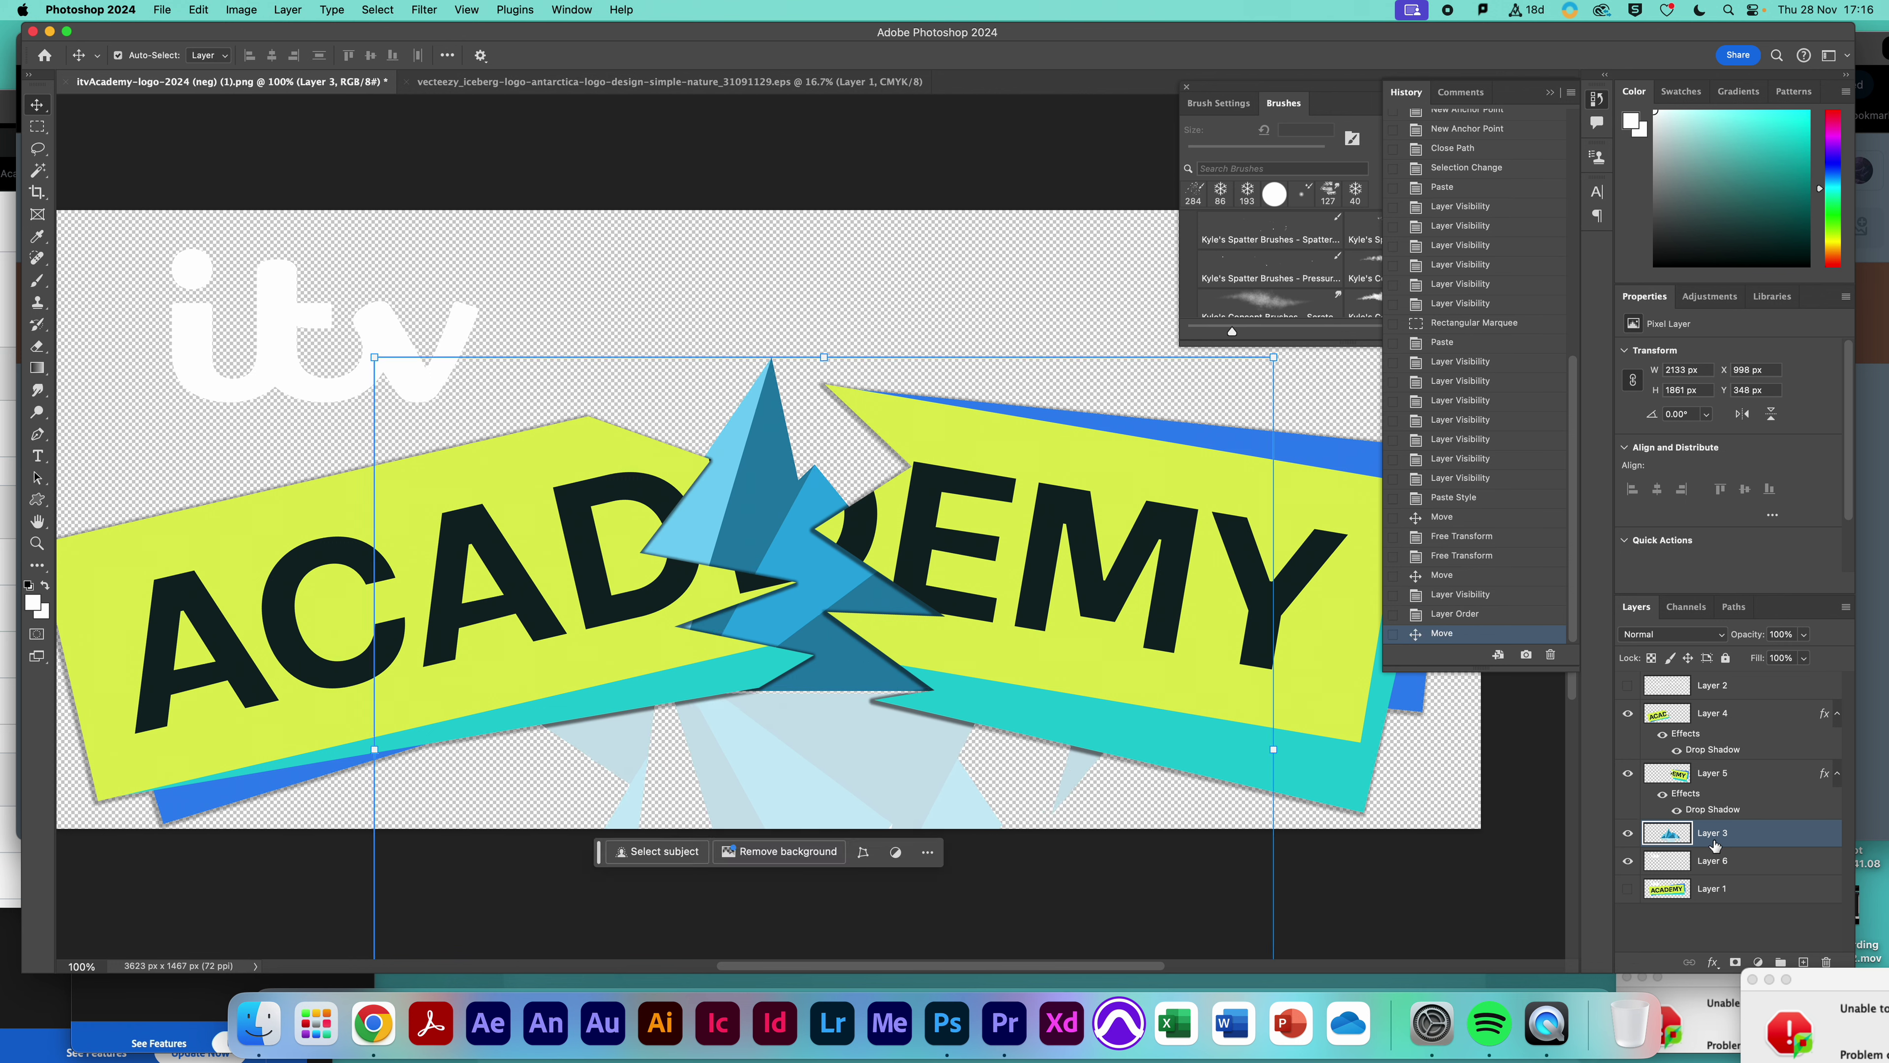
Reorder the iceberg between Layers 4 and 5, lower it in the crack, and nudge the right banner half into place
drag(1742, 843, 1730, 765)
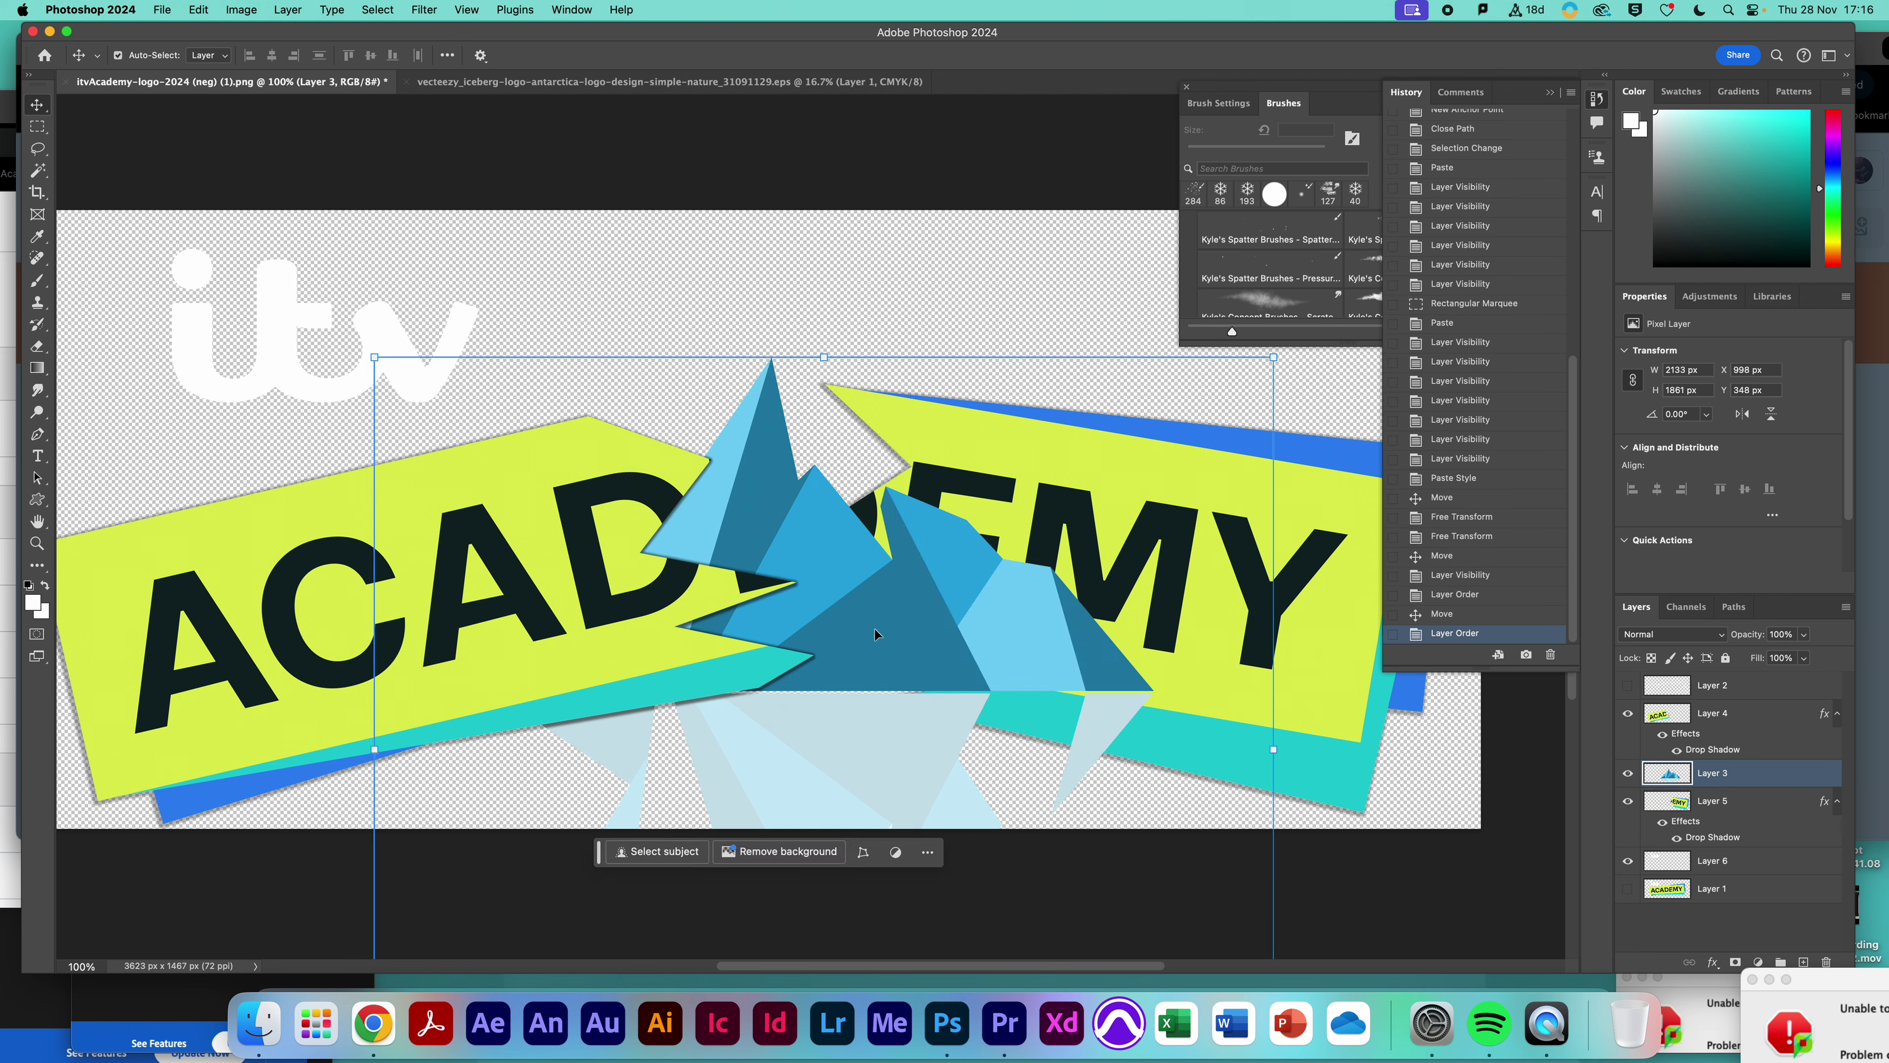
drag(909, 633, 859, 686)
shift+click(1067, 590)
mouse_move(1292, 569)
mouse_down()
mouse_move(1311, 541)
mouse_move(1294, 566)
mouse_up()
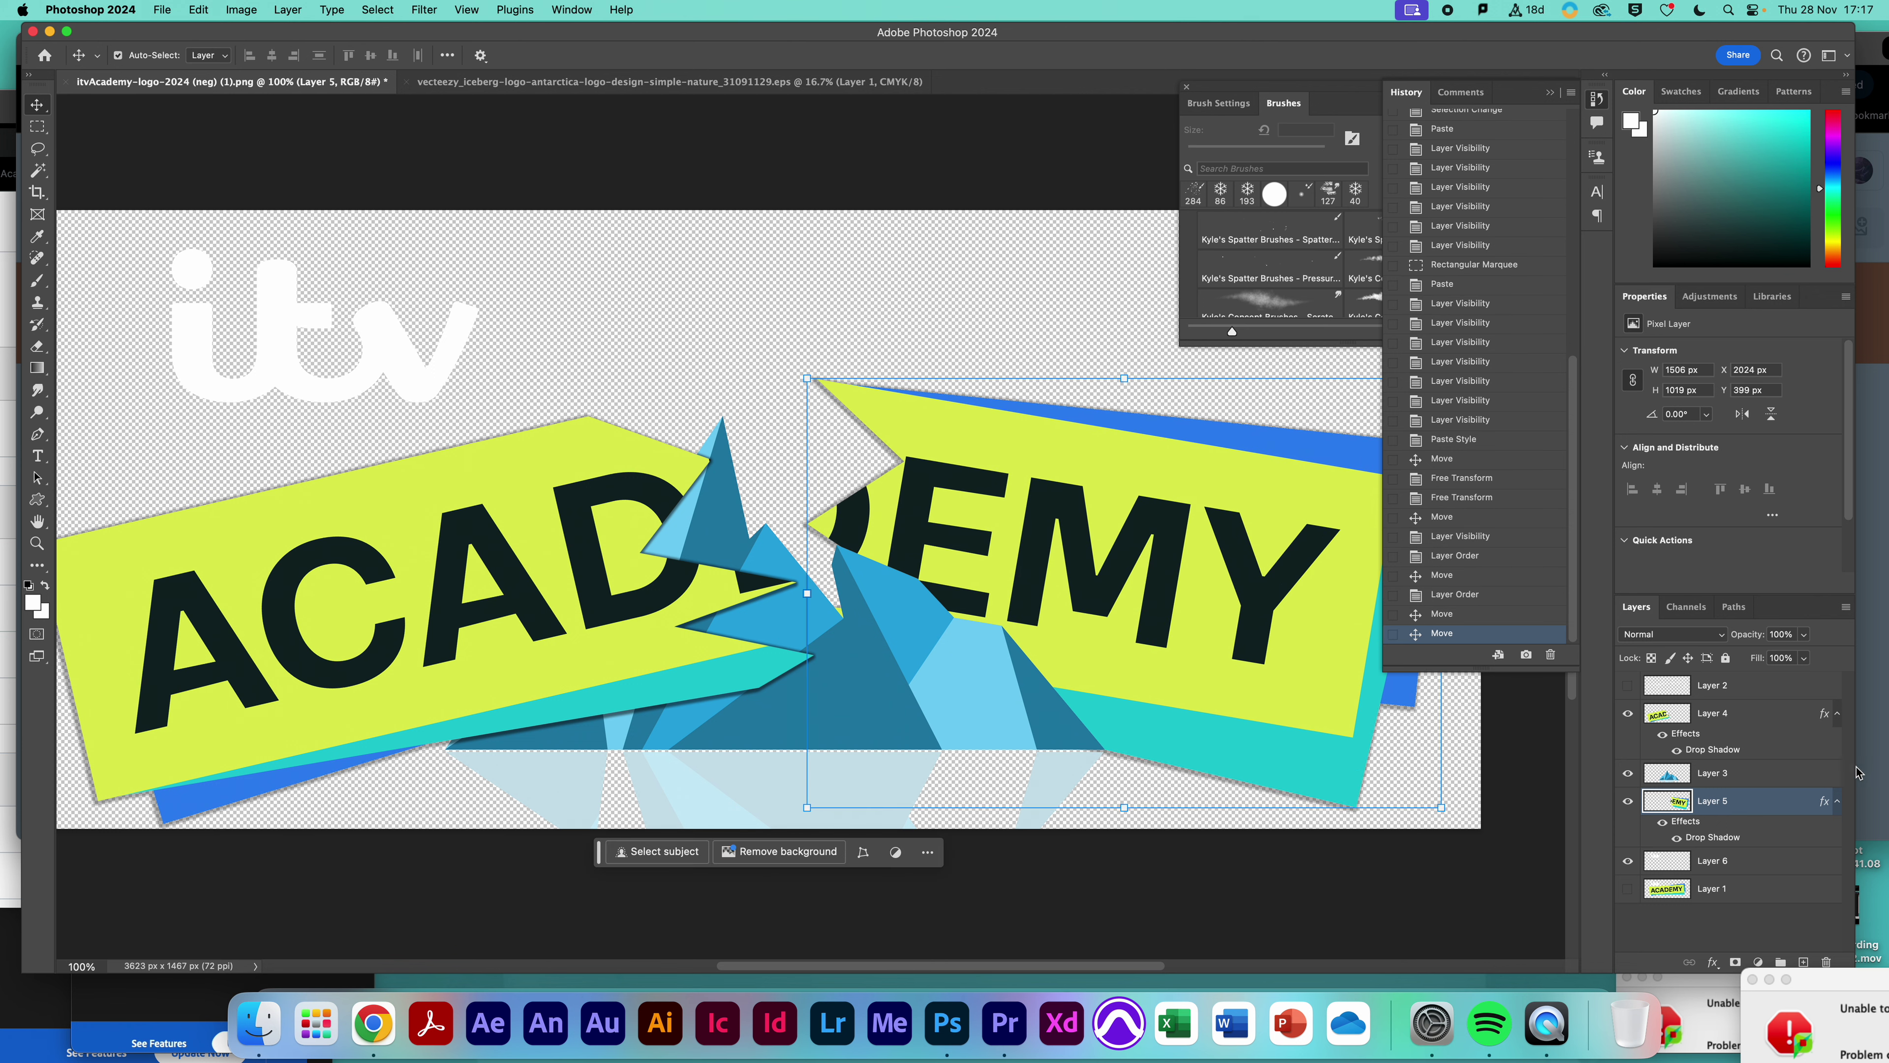
Rebalance the composition by moving both banner halves left and lowering the iceberg slightly between them
scroll(660, 549, down, 1)
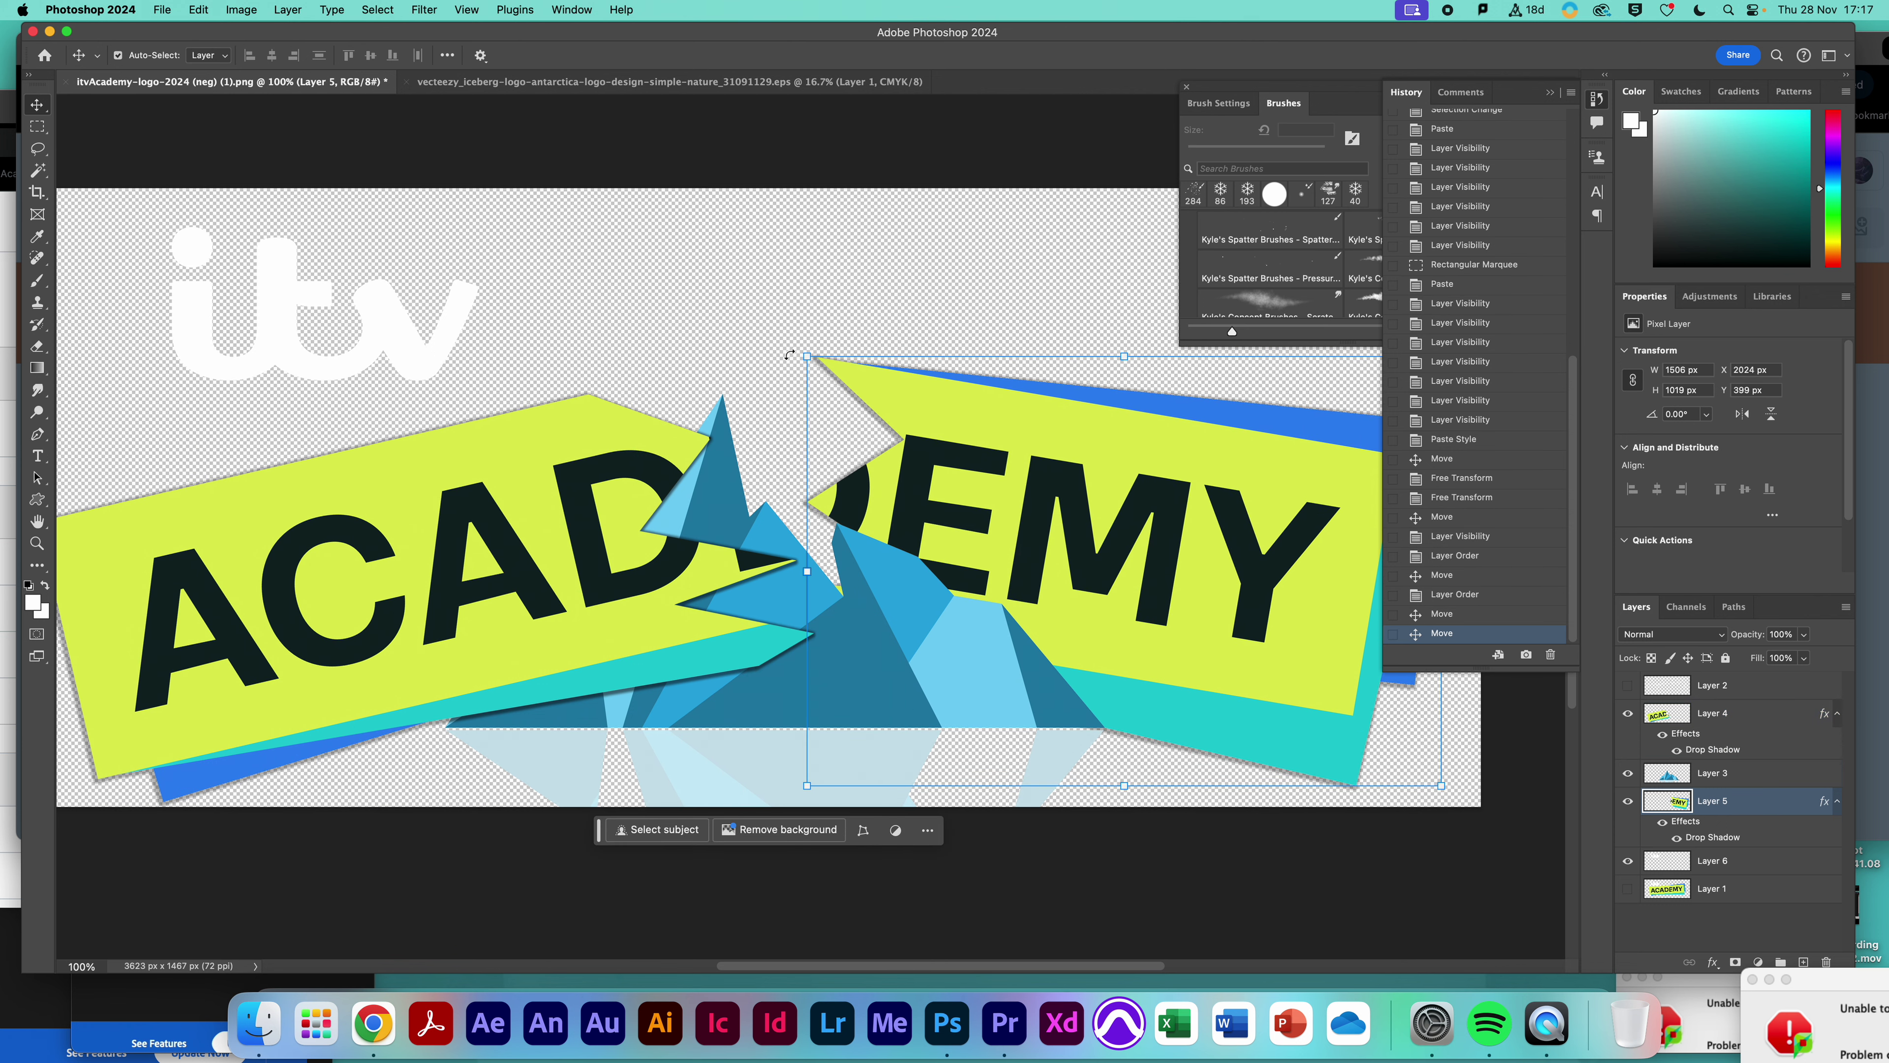
click(524, 303)
key(super+minus)
key(super+minus)
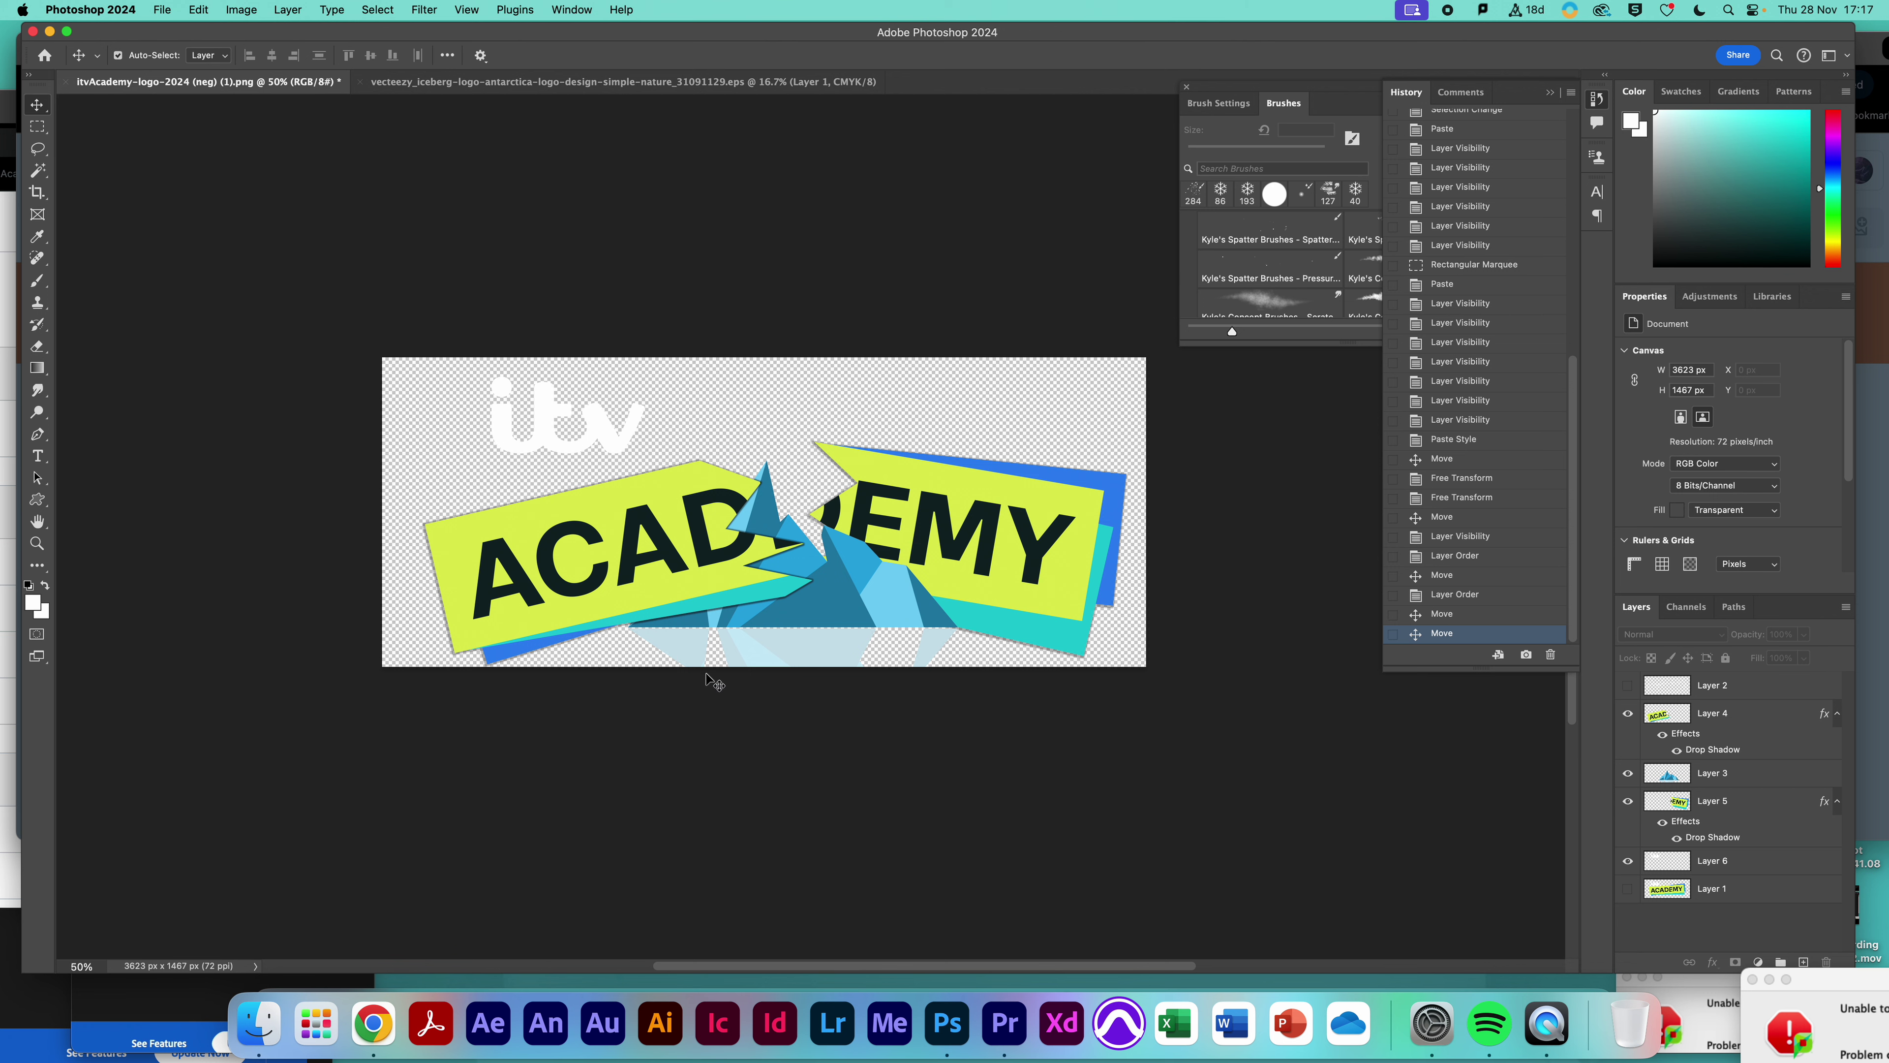
drag(633, 596, 590, 582)
mouse_move(913, 521)
mouse_down()
mouse_move(898, 509)
mouse_move(913, 527)
mouse_up()
mouse_move(781, 607)
mouse_down()
mouse_move(747, 621)
mouse_move(781, 617)
mouse_up()
drag(904, 494, 893, 497)
drag(624, 566, 632, 568)
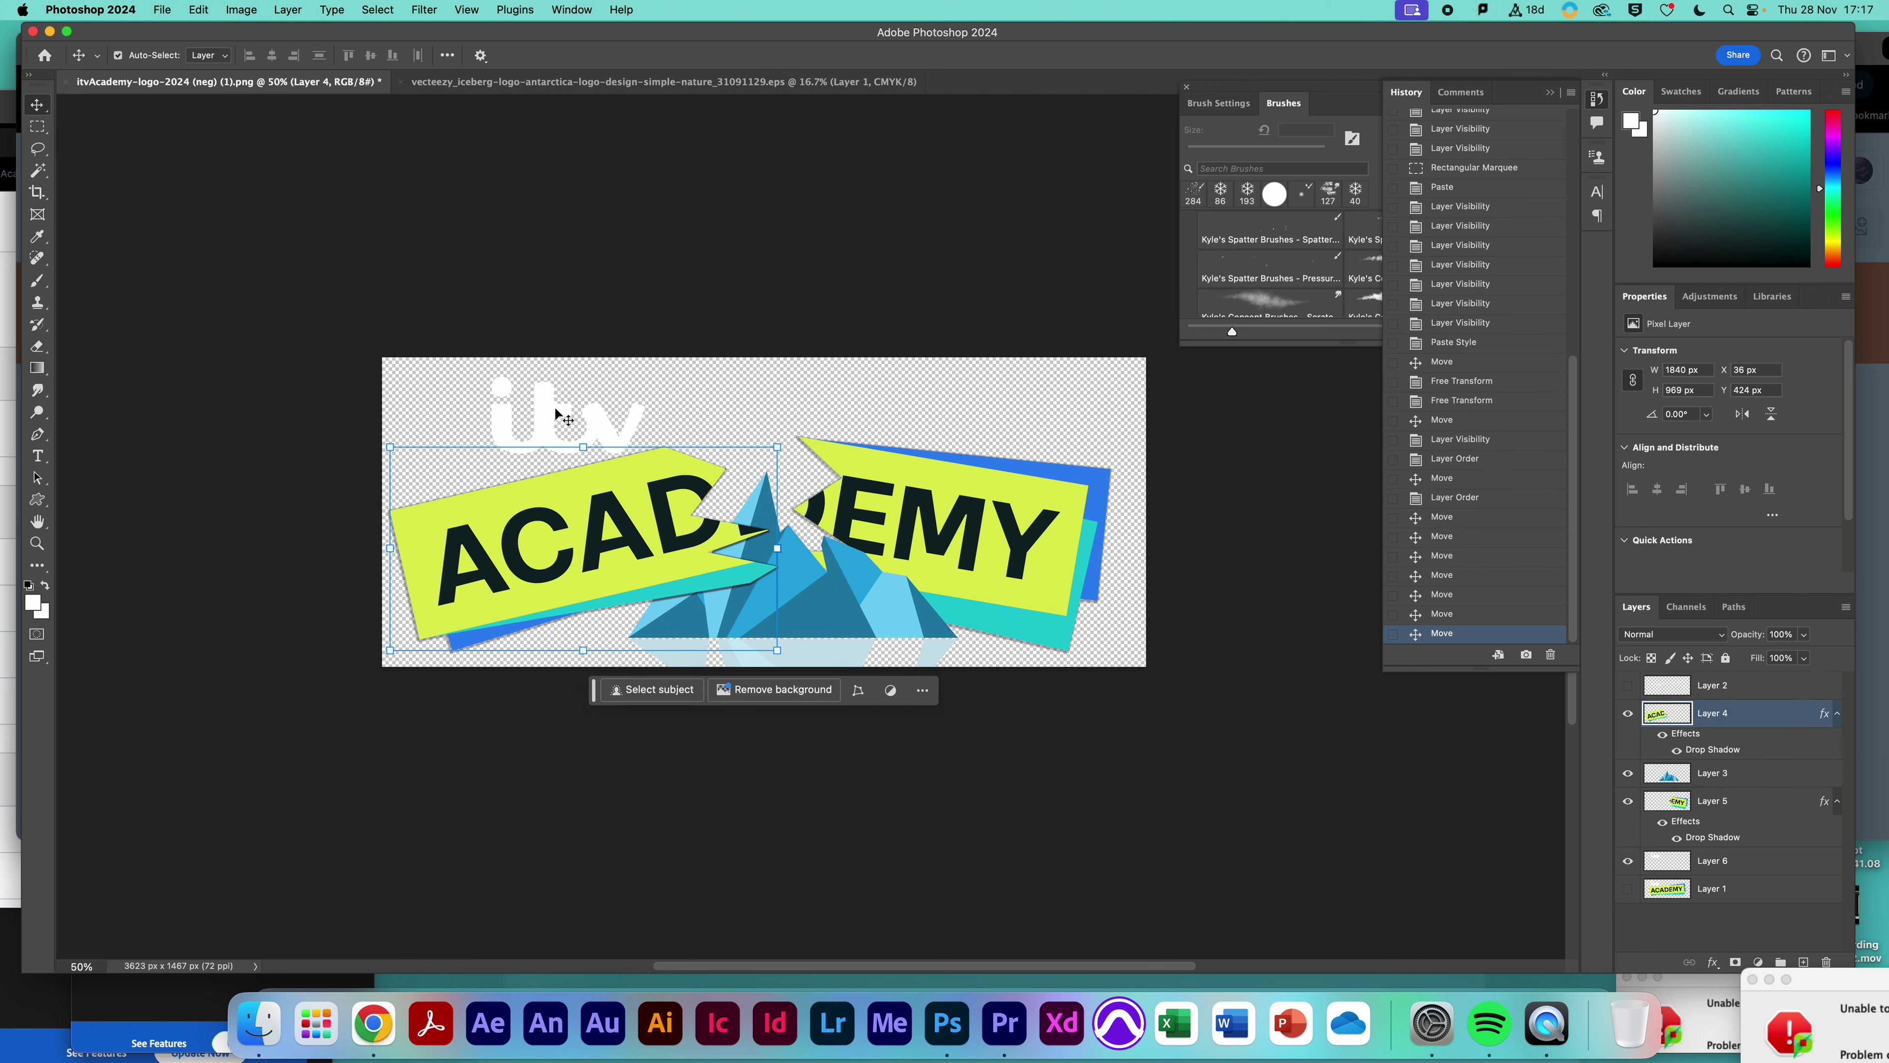
Move the itv lettering left above the left banner half and leave no layer selected
click(563, 418)
drag(552, 432, 495, 430)
click(628, 485)
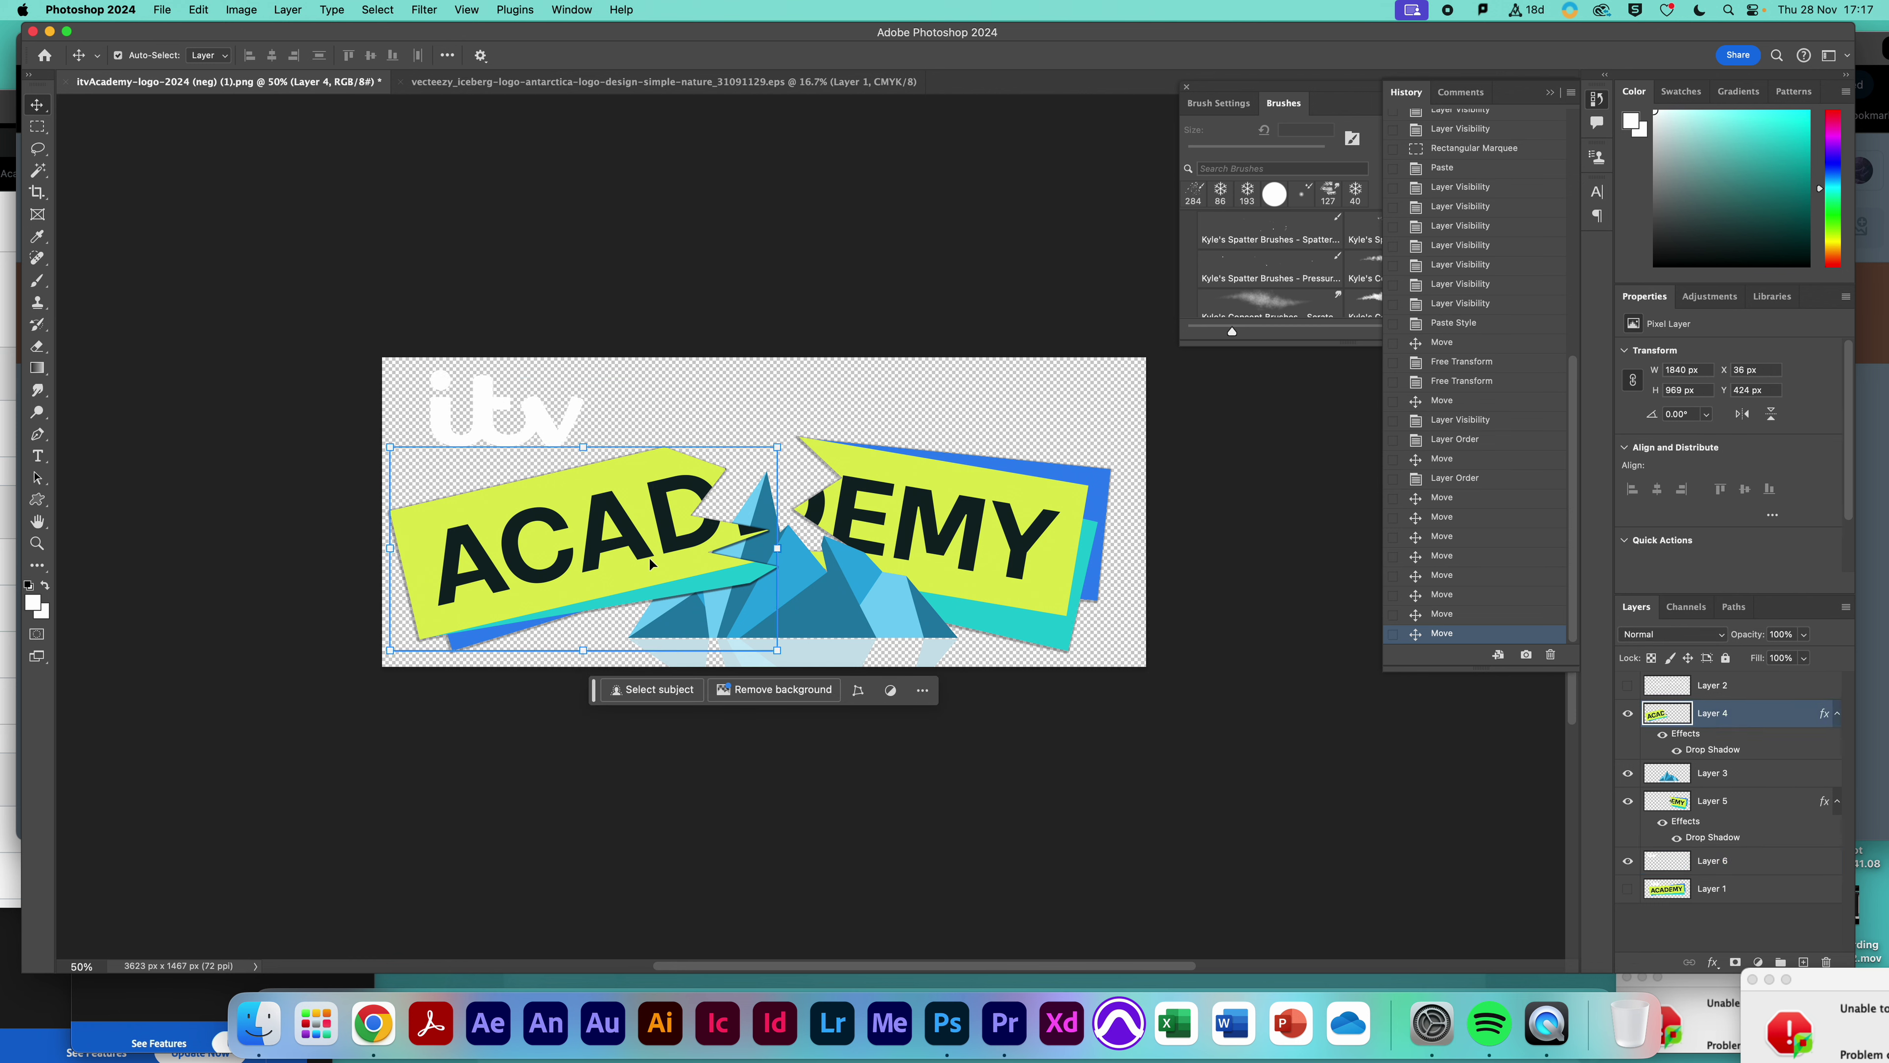
click(974, 546)
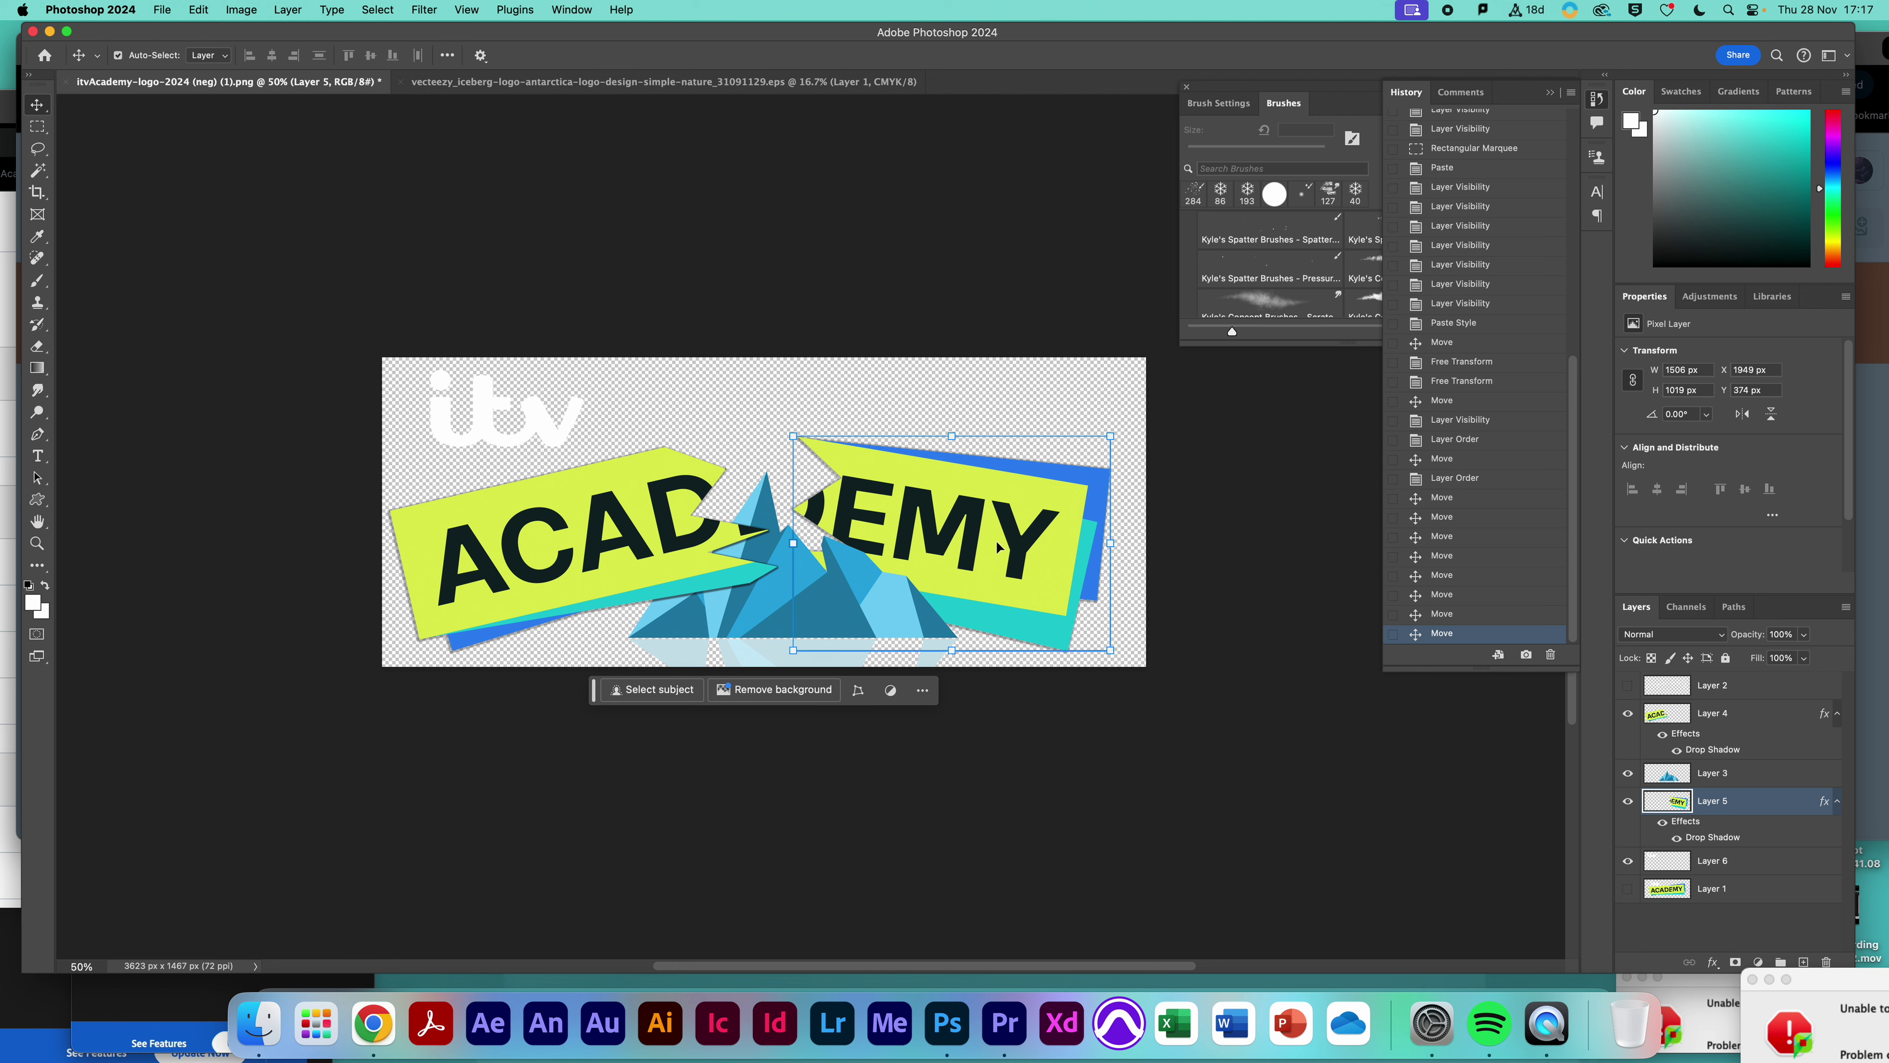
click(831, 439)
drag(1018, 529, 566, 865)
click(678, 436)
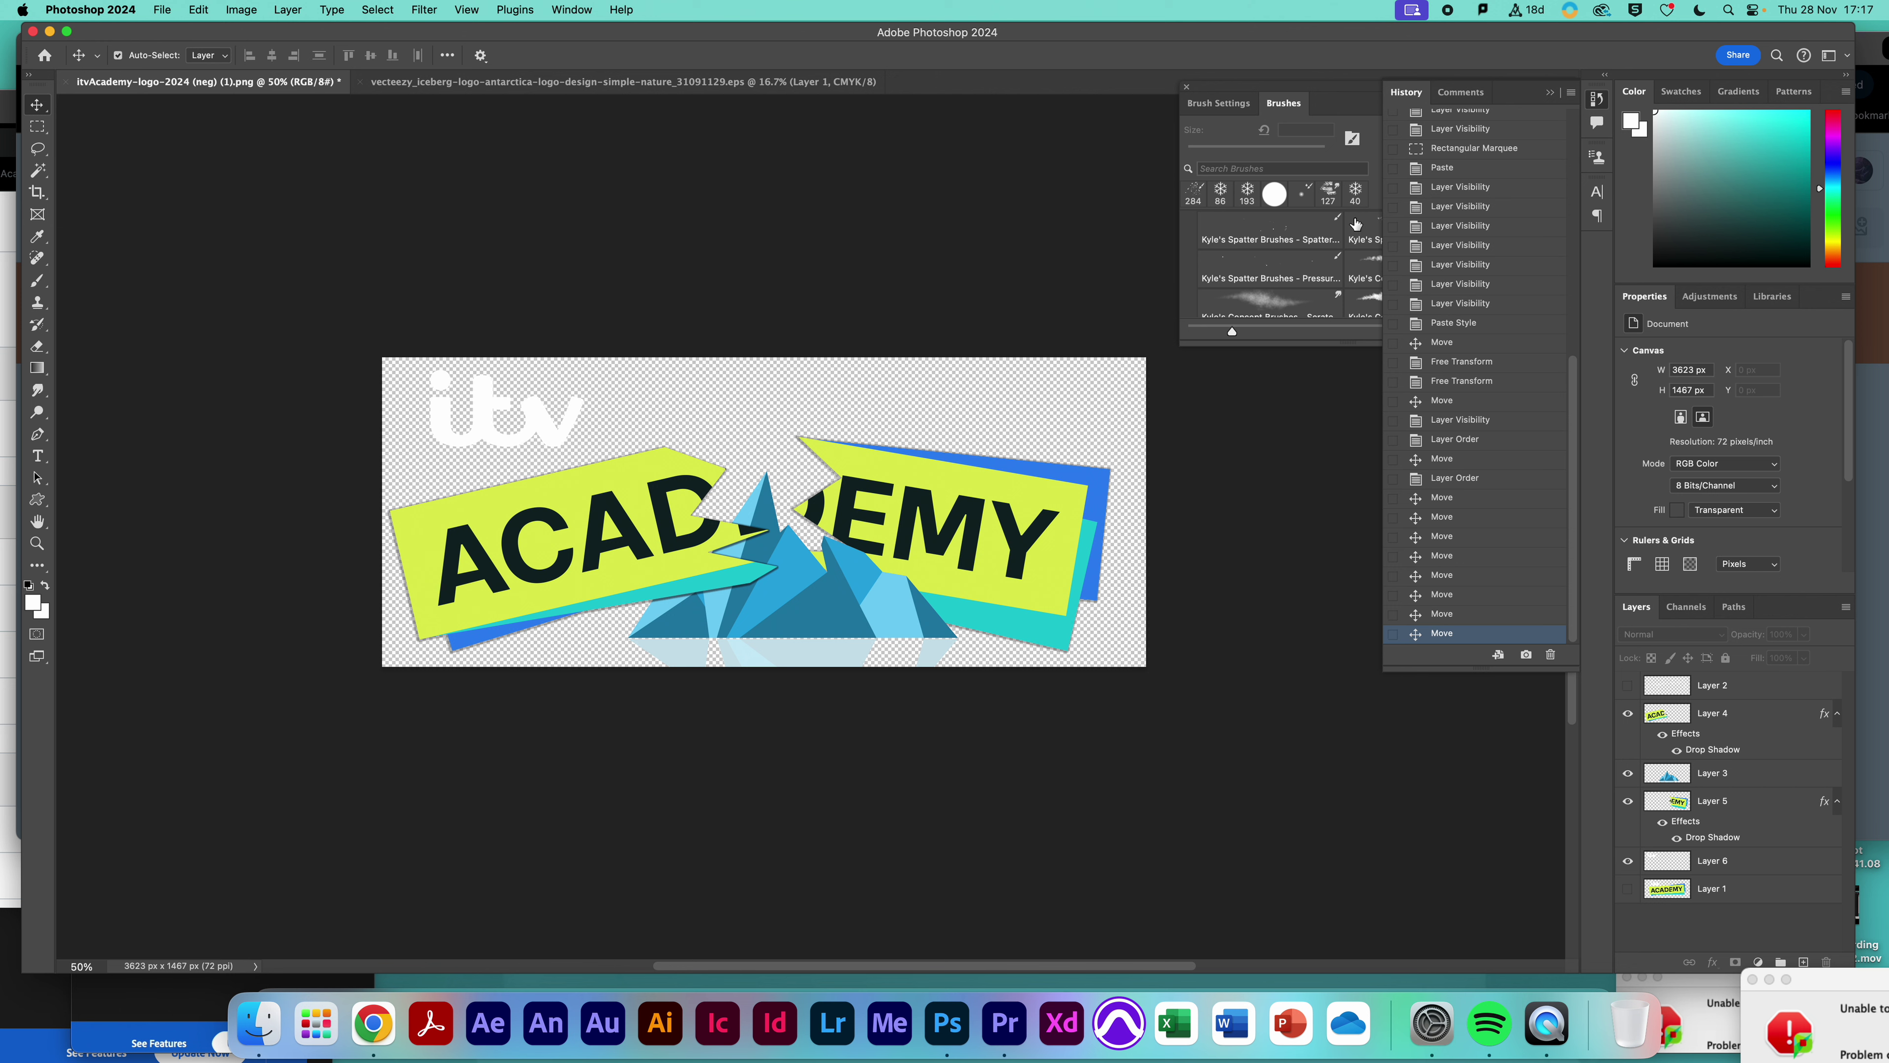
Choose the 40 px snowflake brush and add a new layer above Layer 2
click(1356, 195)
click(1276, 198)
click(1276, 196)
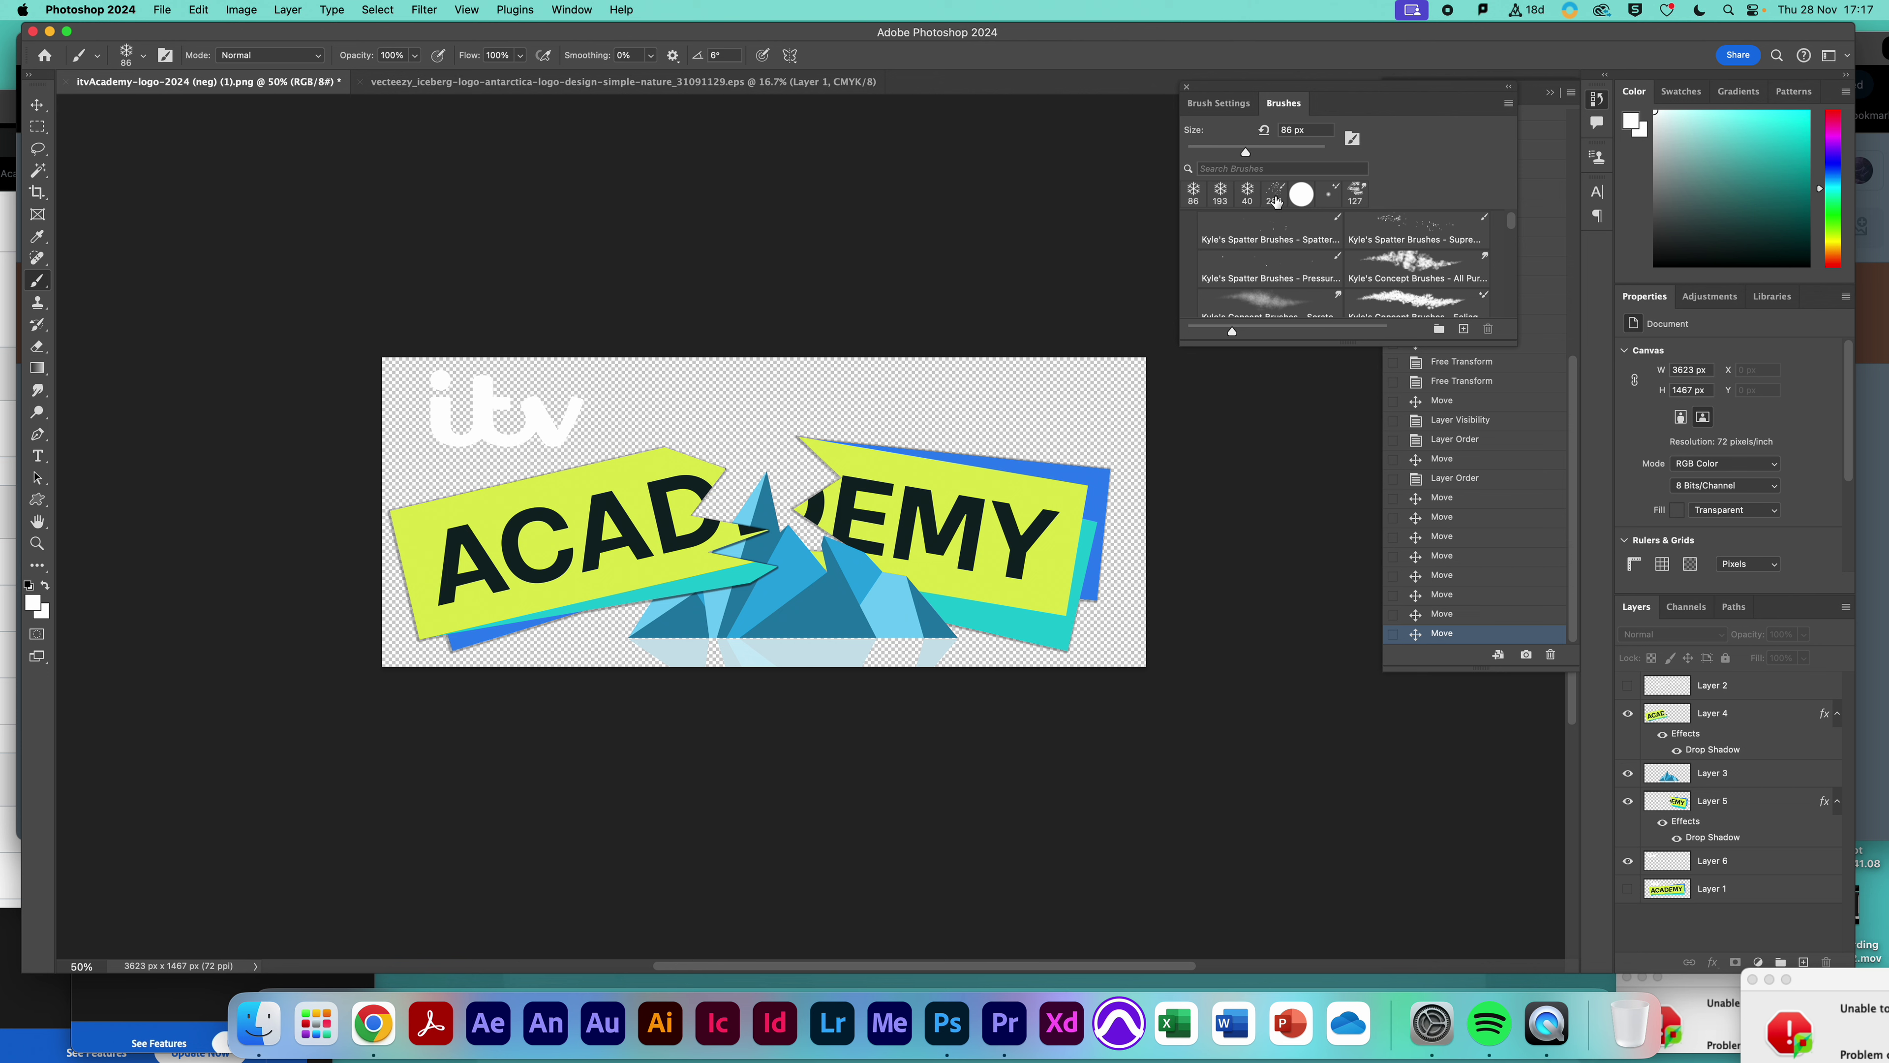
click(1248, 195)
click(1804, 962)
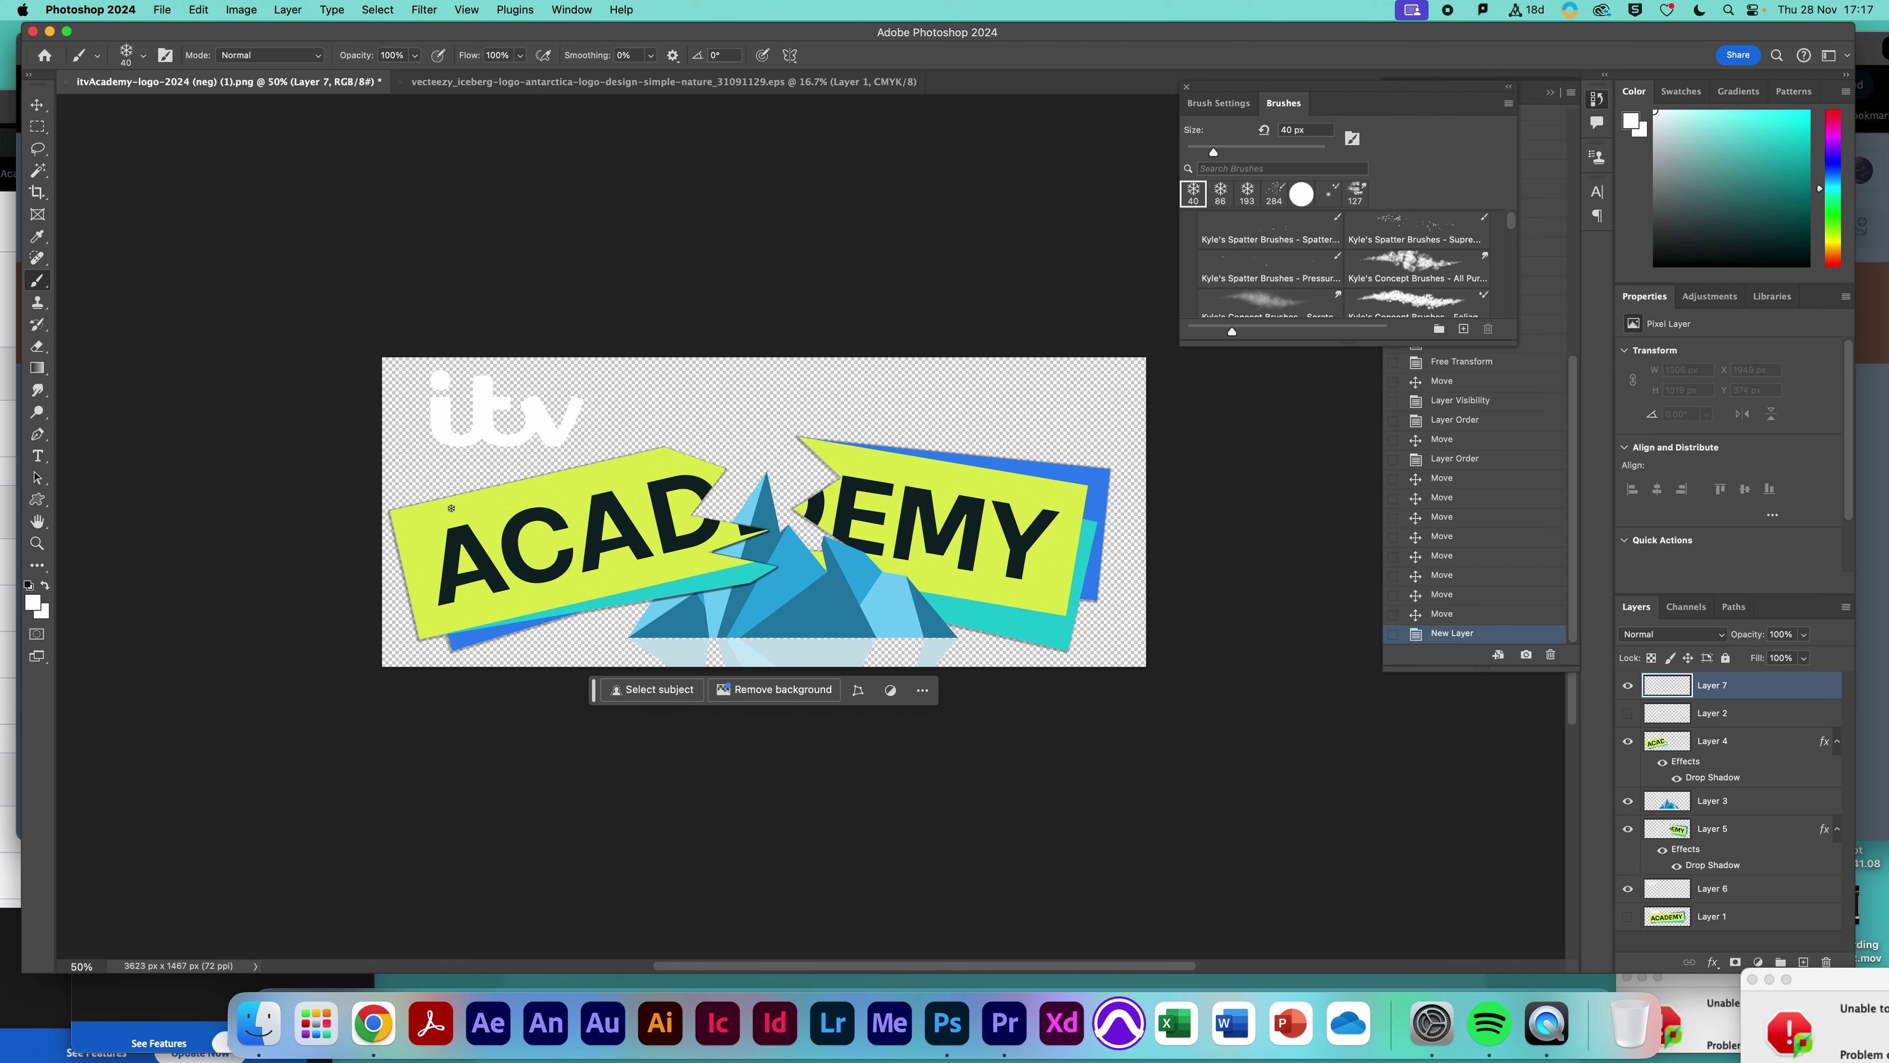
Set the snowflake brush to 91 px and stamp snowflakes along the left banner half's upper edge
drag(1231, 158, 1250, 164)
click(422, 512)
click(466, 510)
click(480, 498)
click(499, 495)
click(523, 500)
click(548, 486)
click(563, 476)
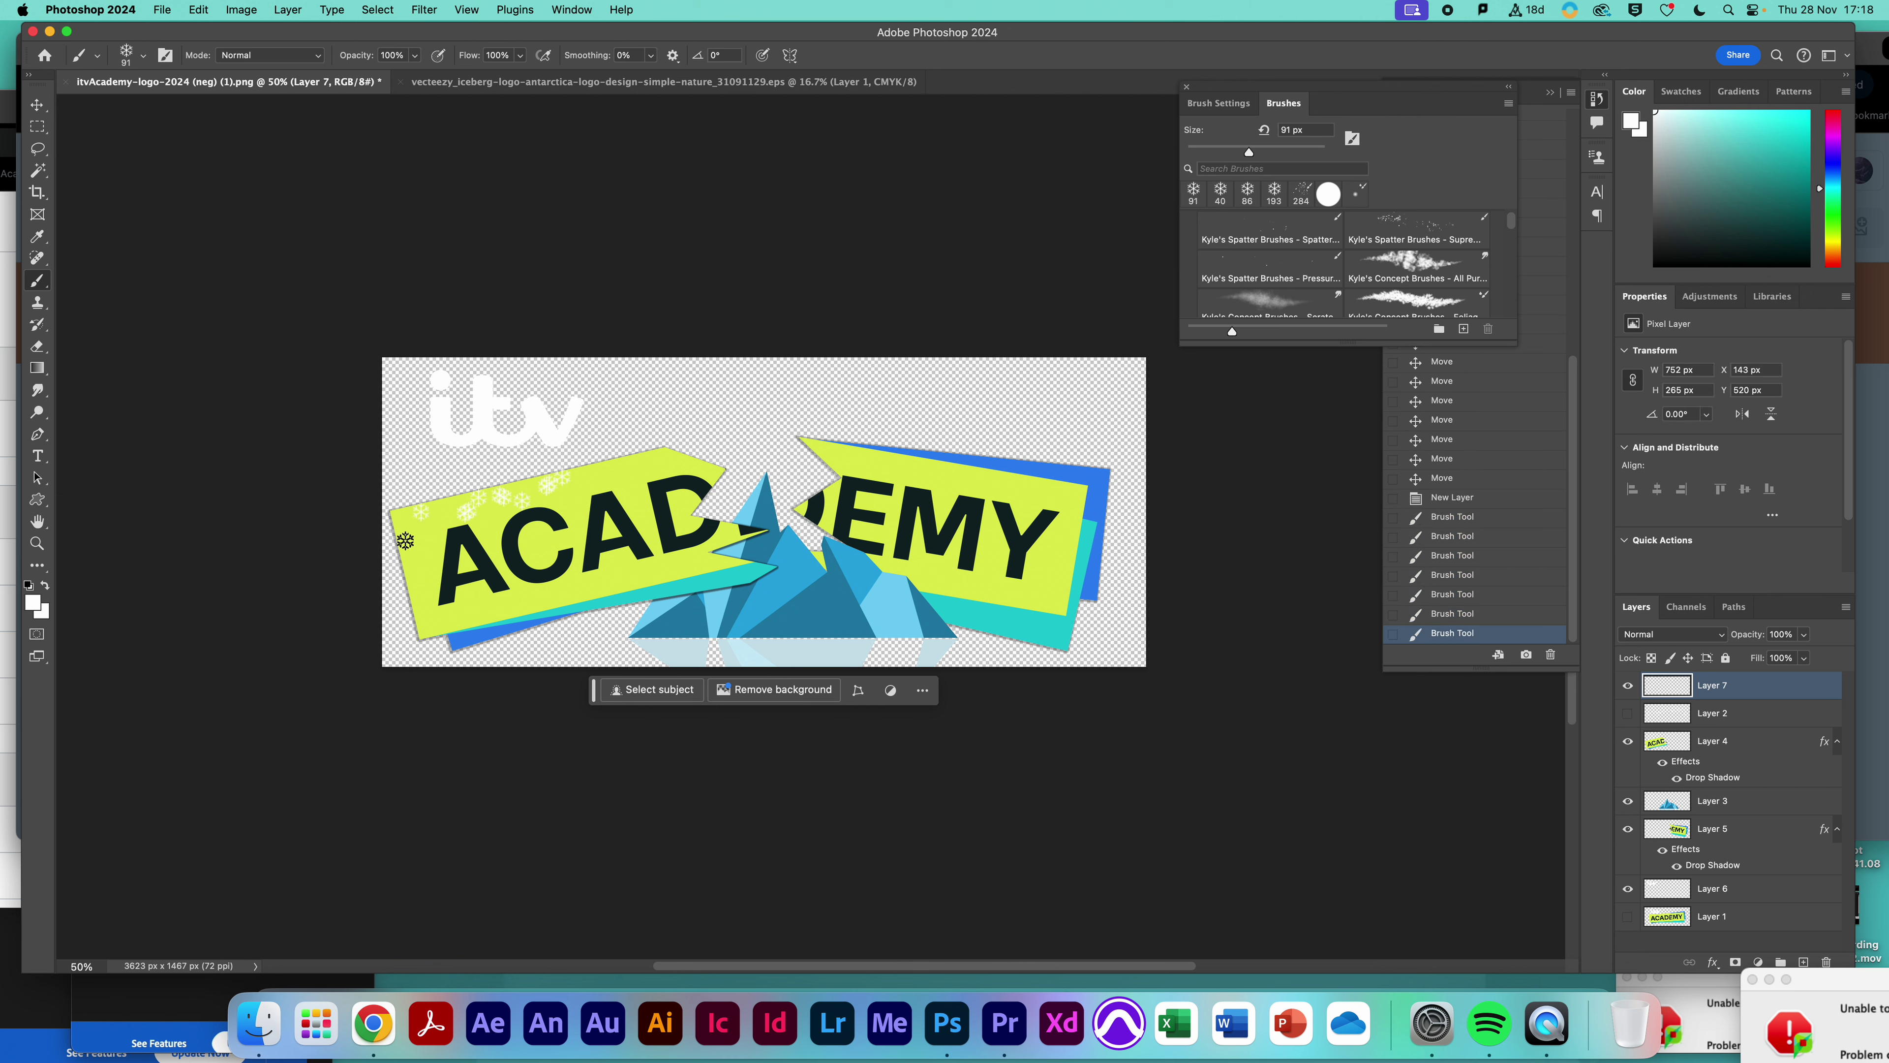
Undo all the snowflakes stamped on the left banner half
key(super+z)
key(super+z)
key(super+z)
key(super+z)
key(super+z)
key(super+z)
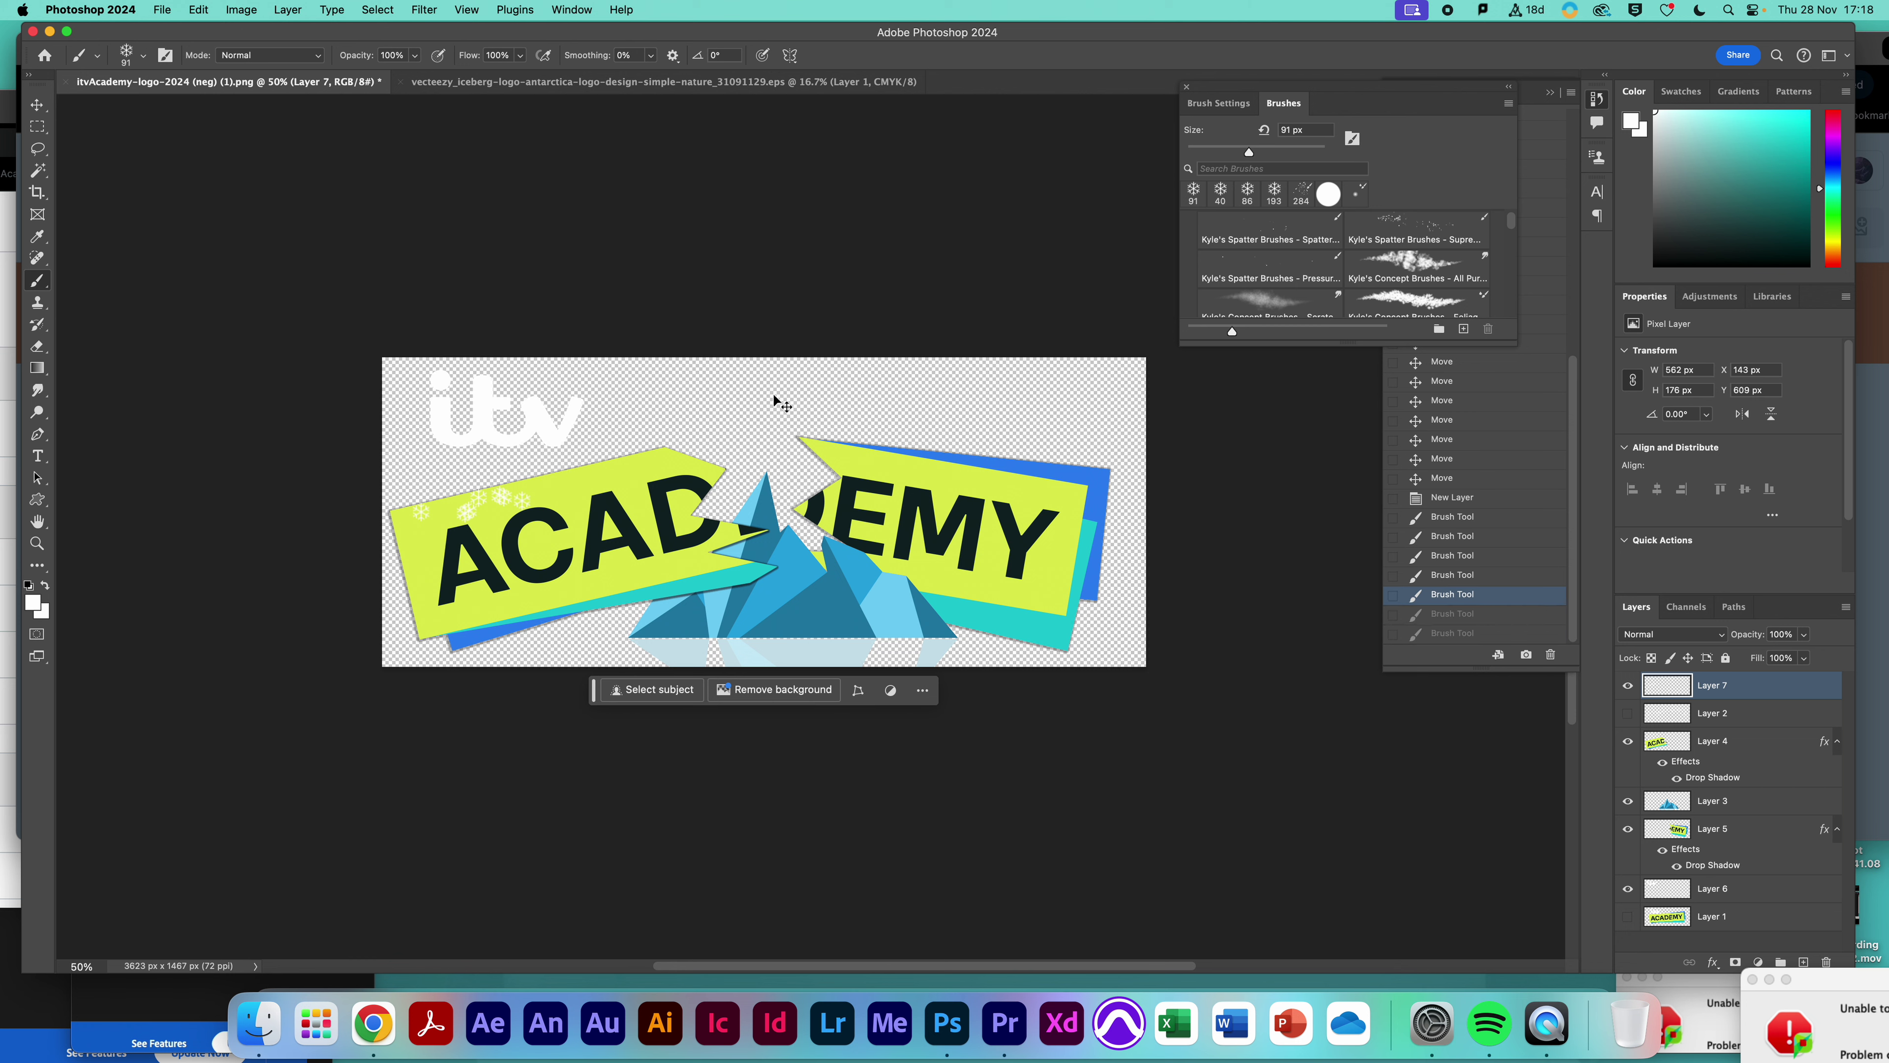
key(super+z)
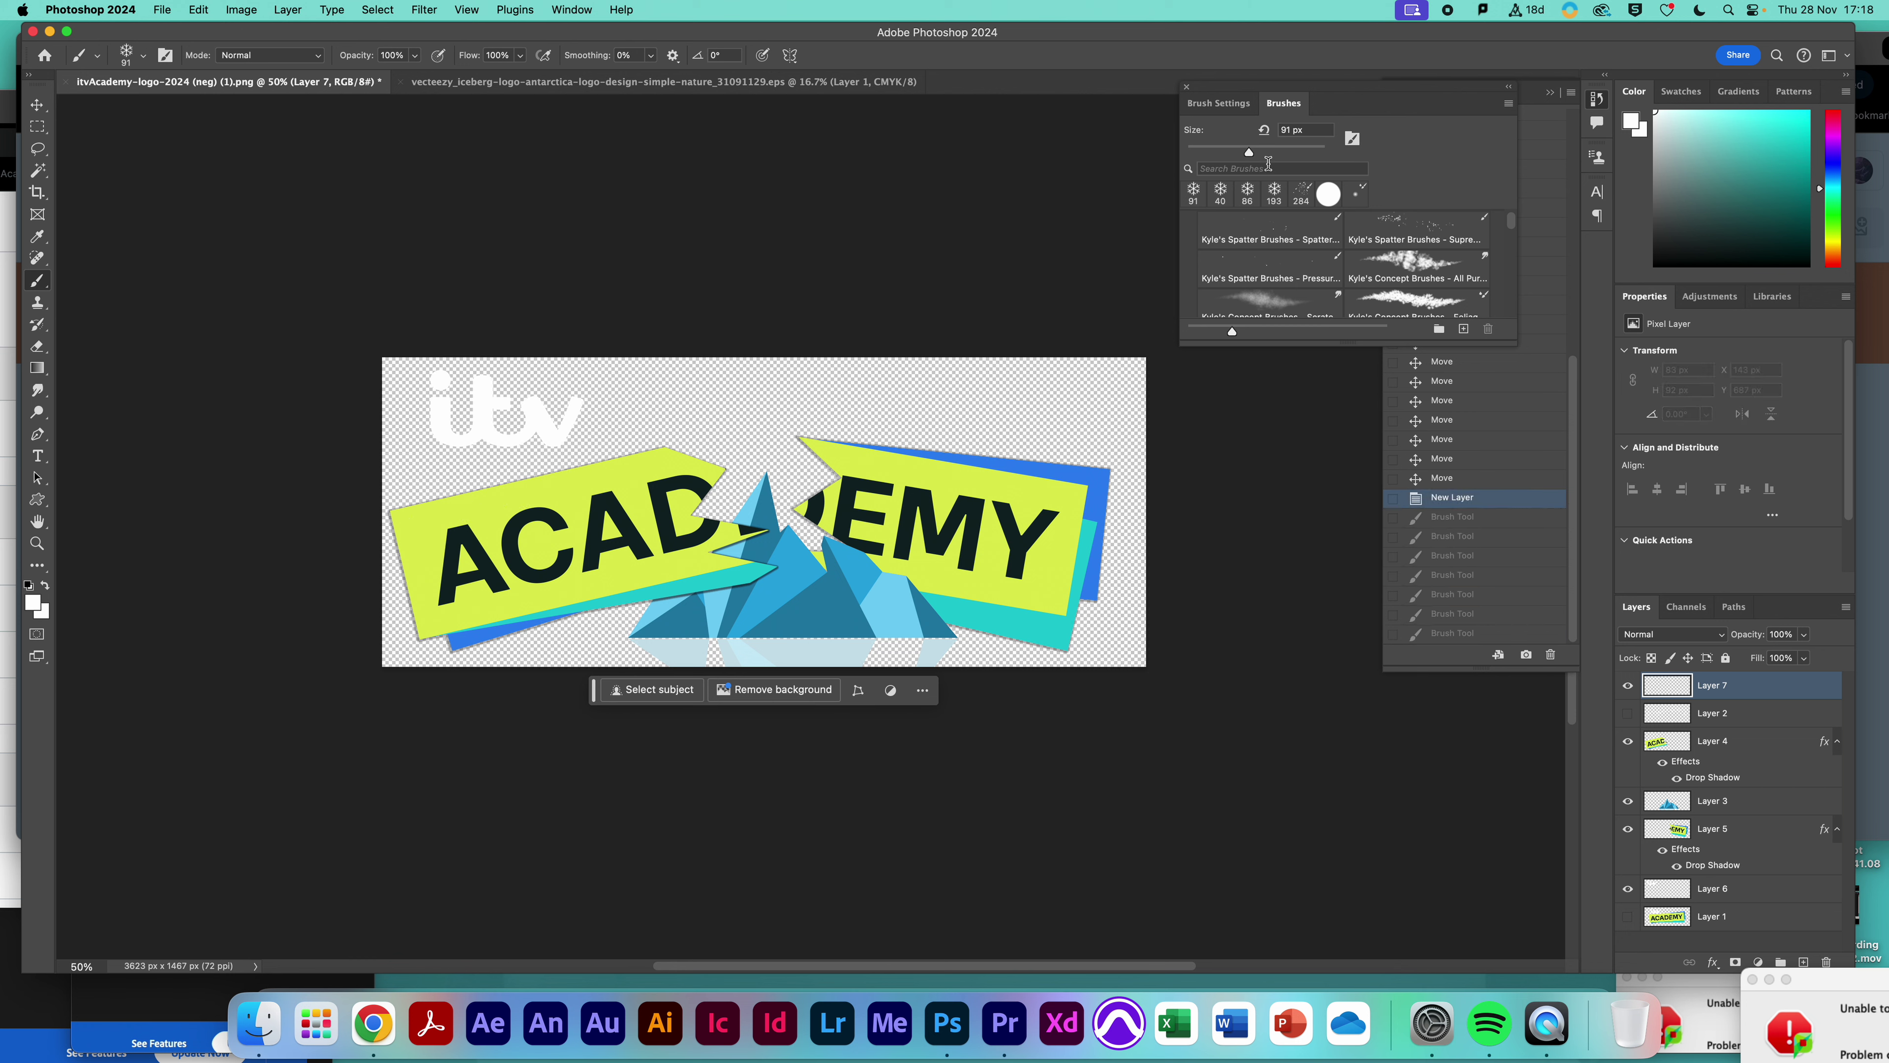
Set the snowflake brush to 181 px, try one stroke across both banner halves, and undo the stroke
drag(1250, 153, 1285, 153)
mouse_move(426, 509)
mouse_down()
mouse_move(554, 507)
mouse_move(637, 473)
mouse_move(959, 476)
mouse_up()
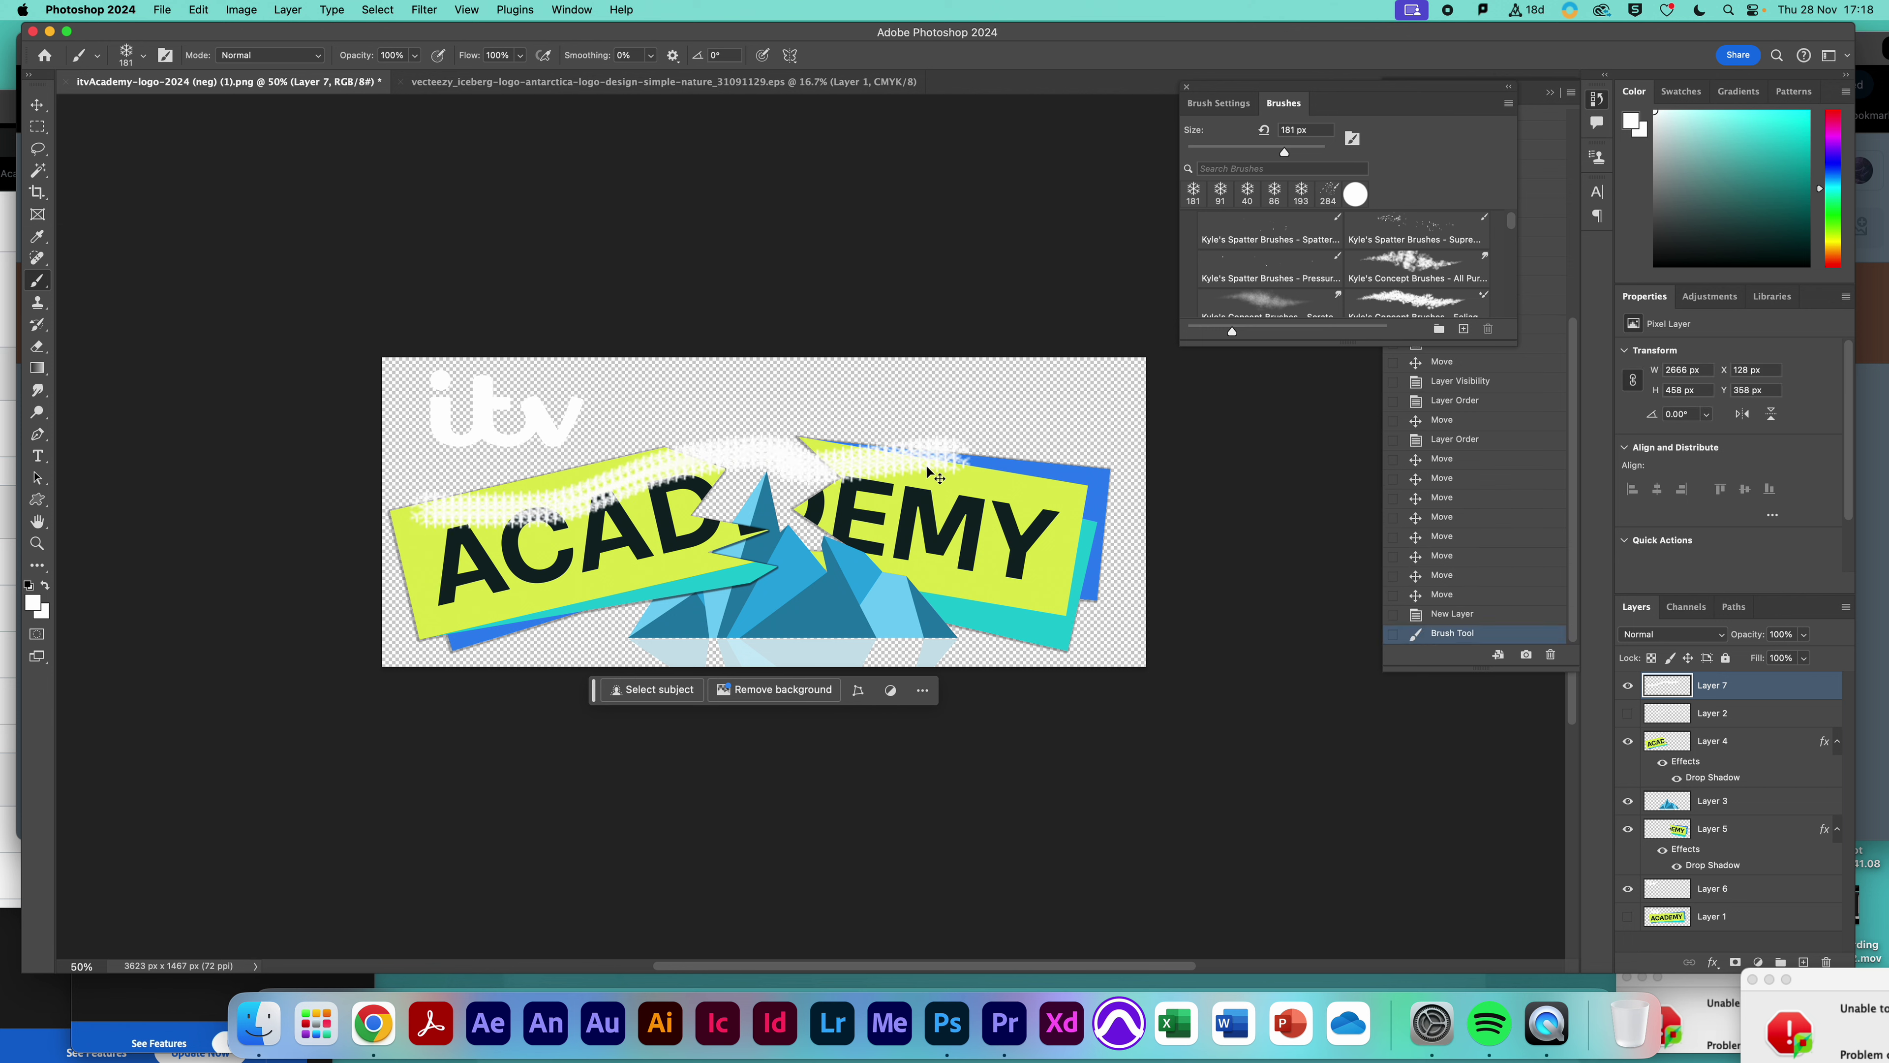
key(super+z)
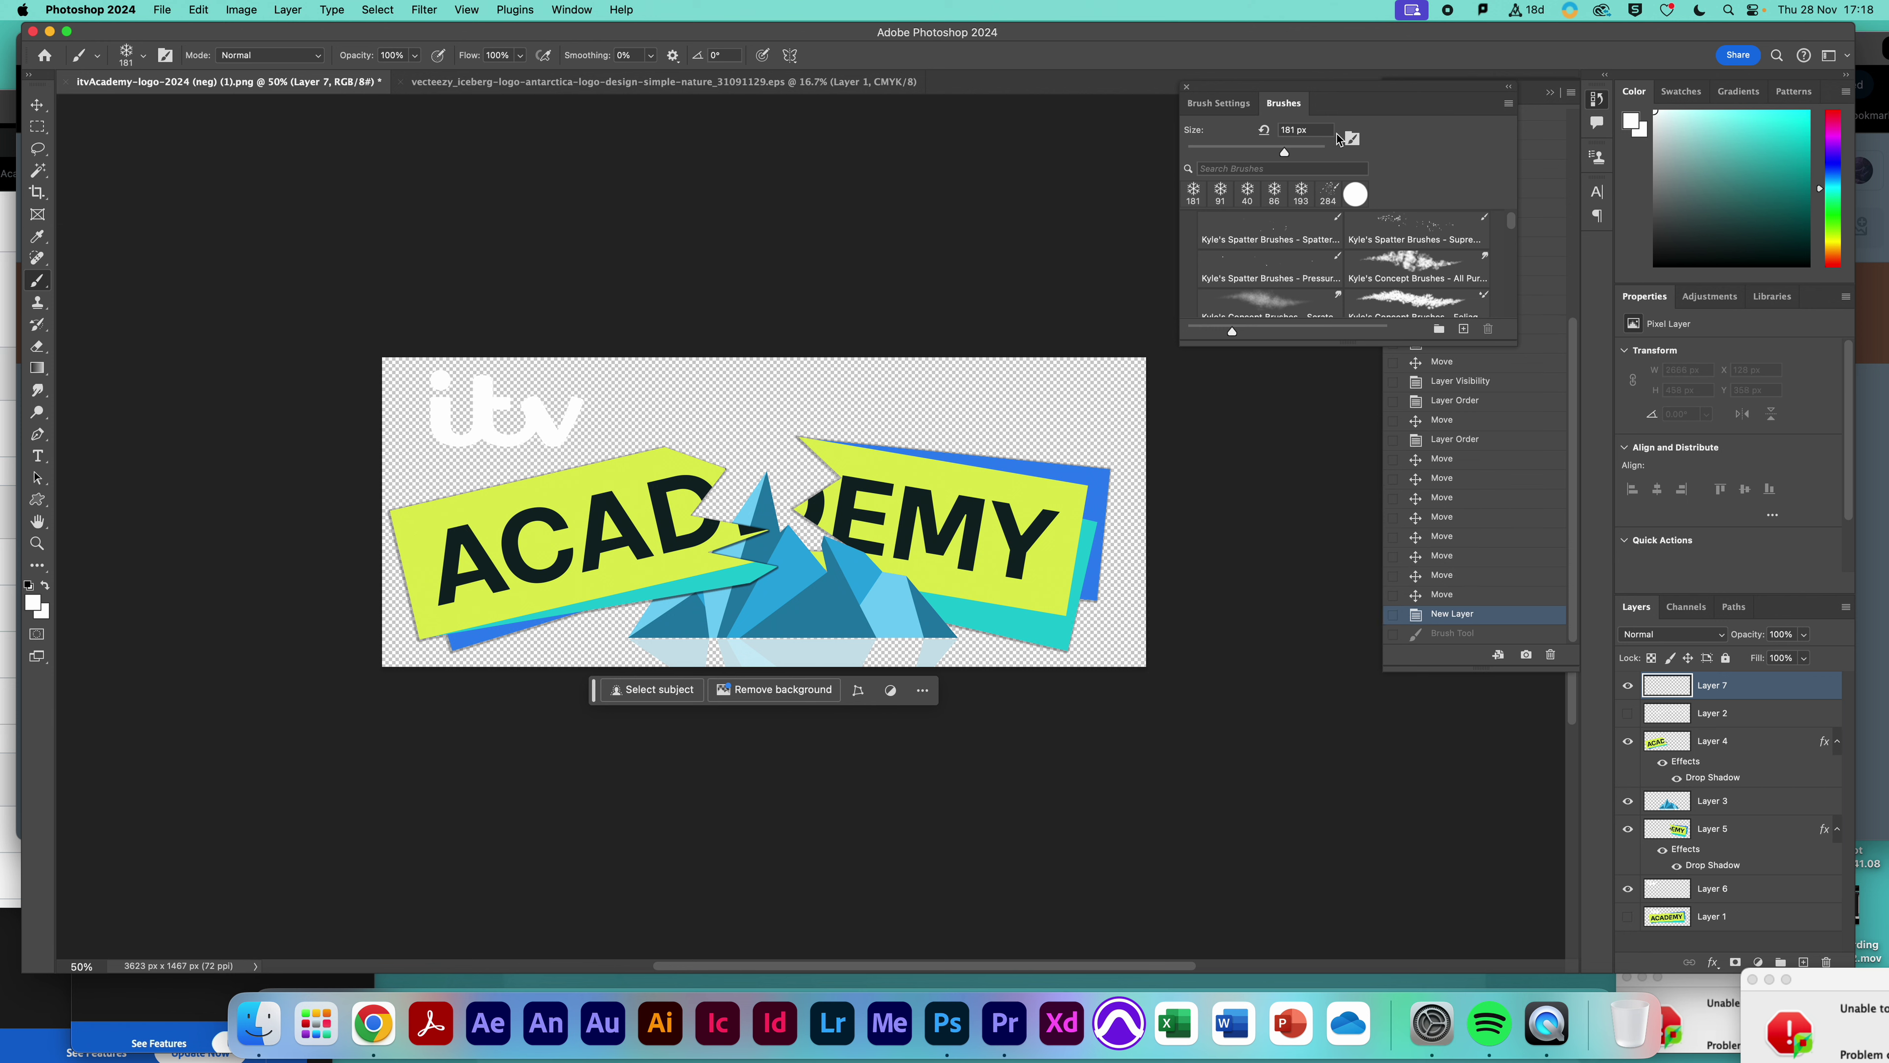
Set the snowflake brush spacing to 142% and paint scattered snowflakes across the upper part of the logo on Layer 7
click(1218, 102)
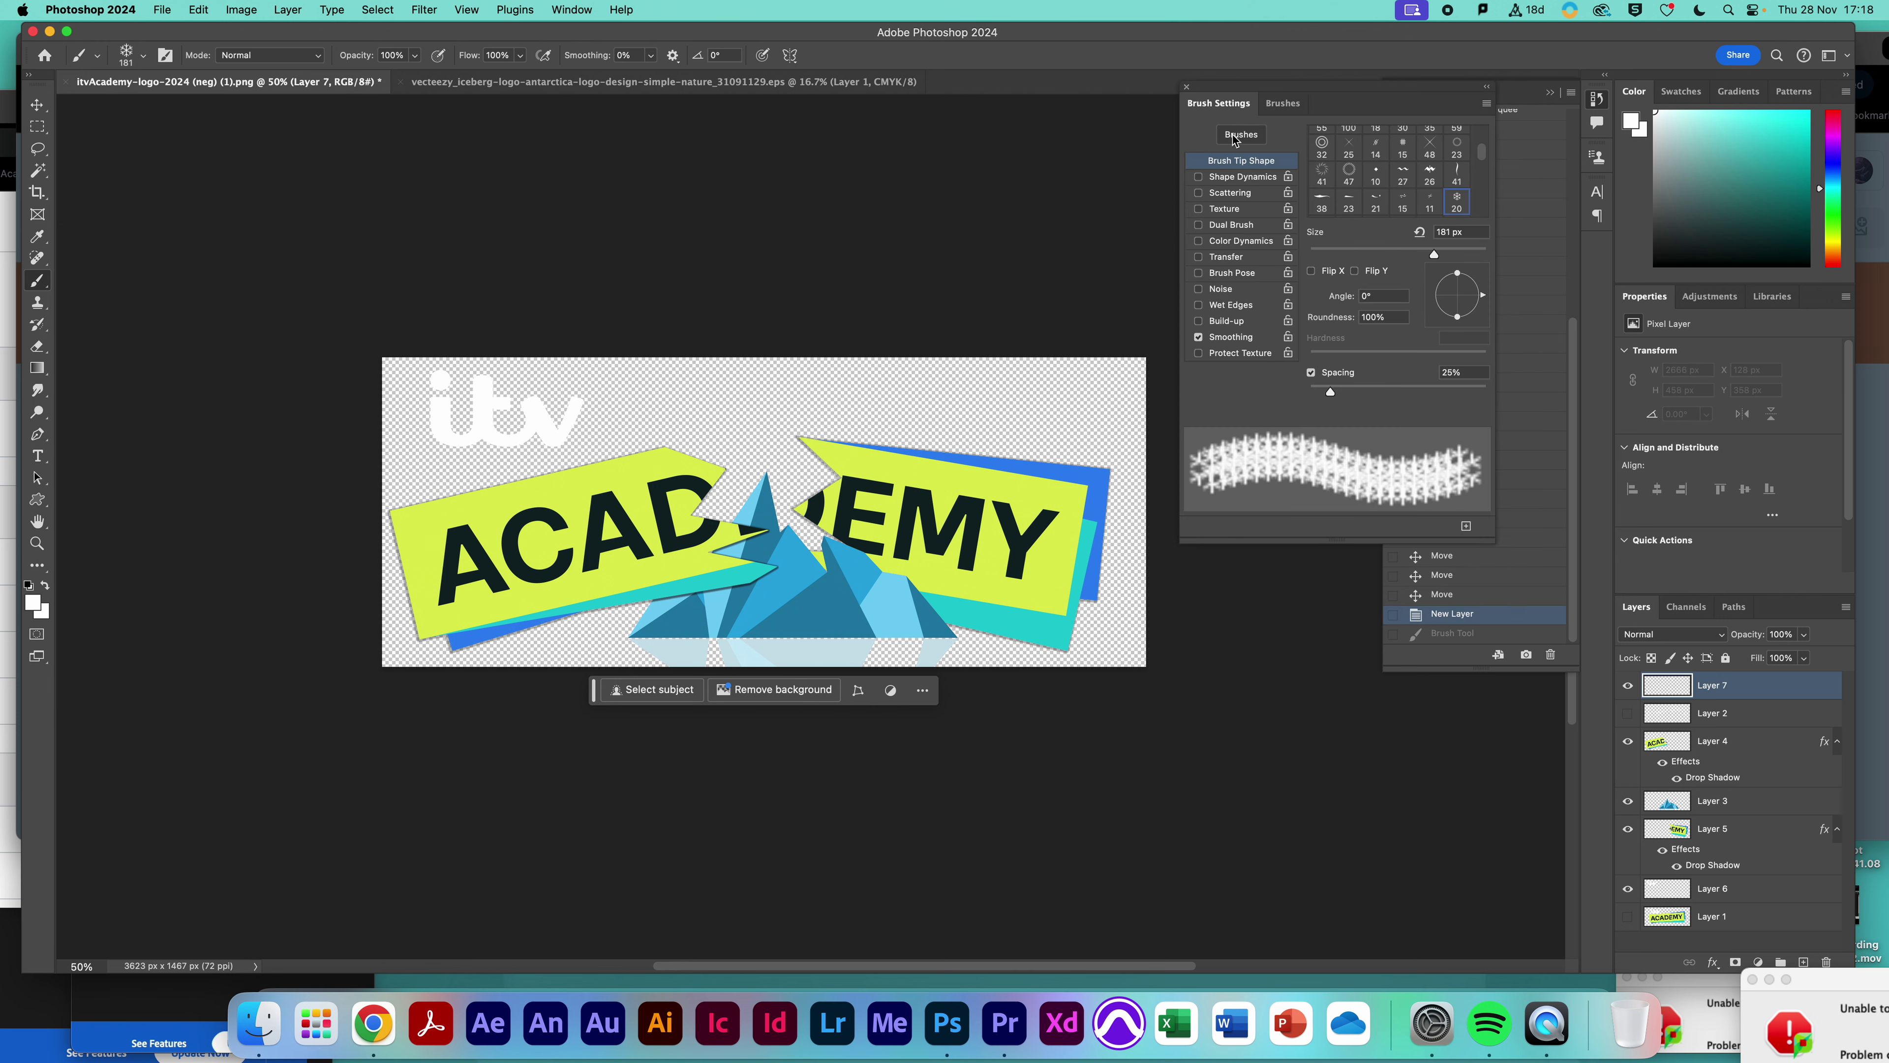
drag(1331, 392, 1416, 393)
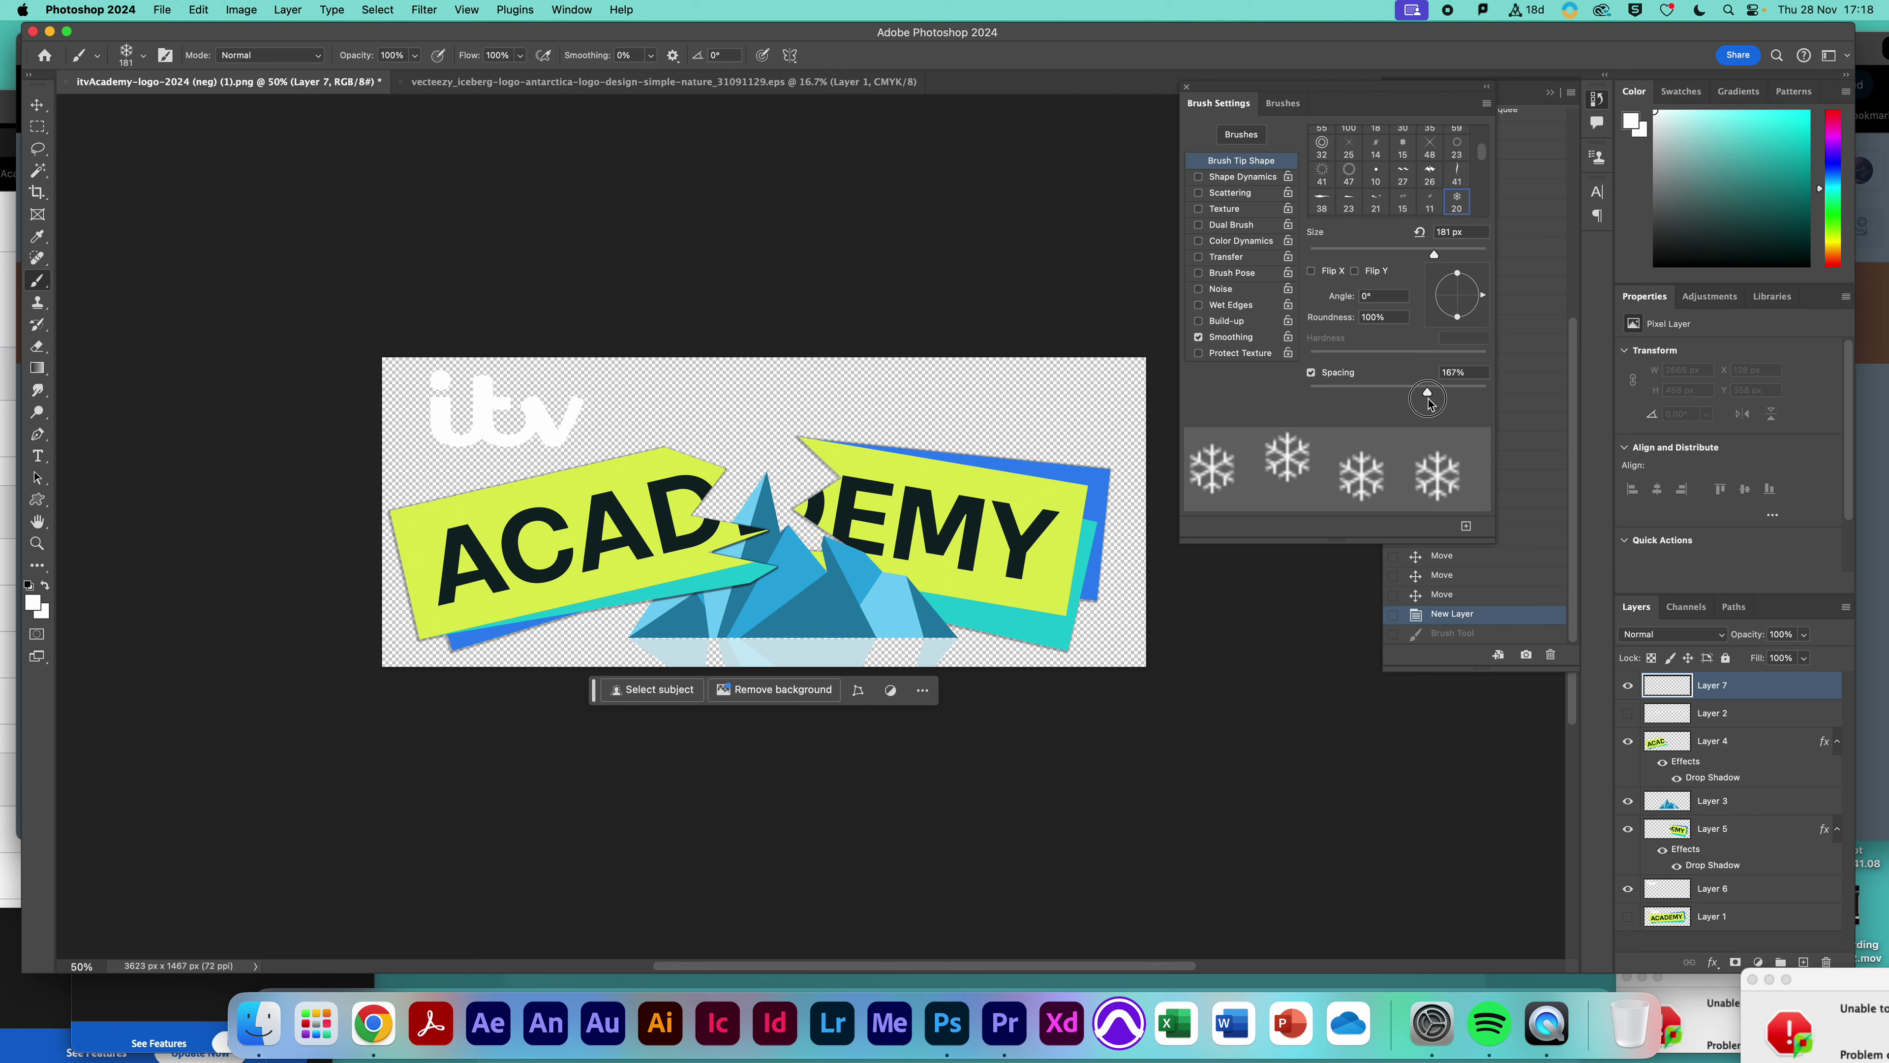
mouse_move(392, 493)
mouse_down()
mouse_move(637, 469)
mouse_move(729, 376)
mouse_move(858, 492)
mouse_move(995, 506)
mouse_move(1085, 443)
mouse_move(1126, 503)
mouse_move(1111, 537)
mouse_move(1077, 445)
mouse_move(873, 387)
mouse_move(638, 376)
mouse_move(431, 416)
mouse_move(424, 488)
mouse_move(580, 483)
mouse_up()
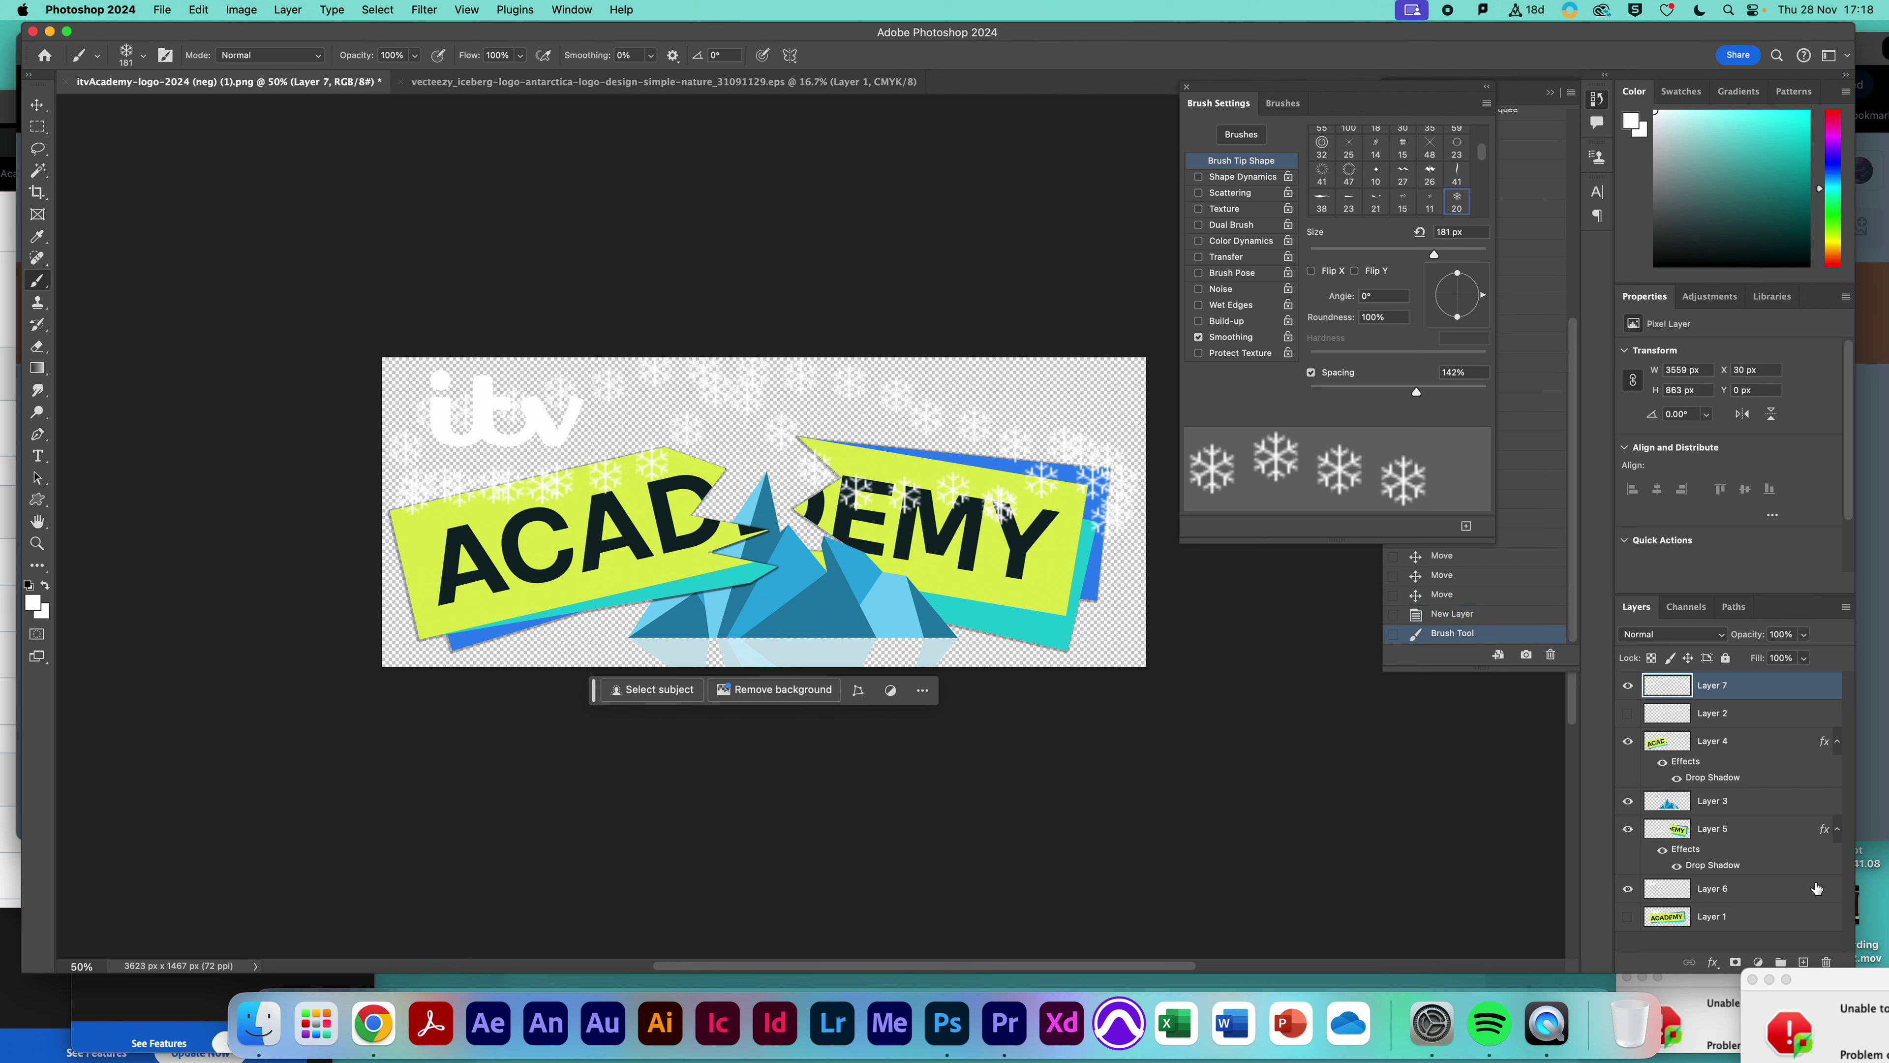
Add a new layer above the snowflakes and hide the snowflake layer, Layer 7
click(1804, 963)
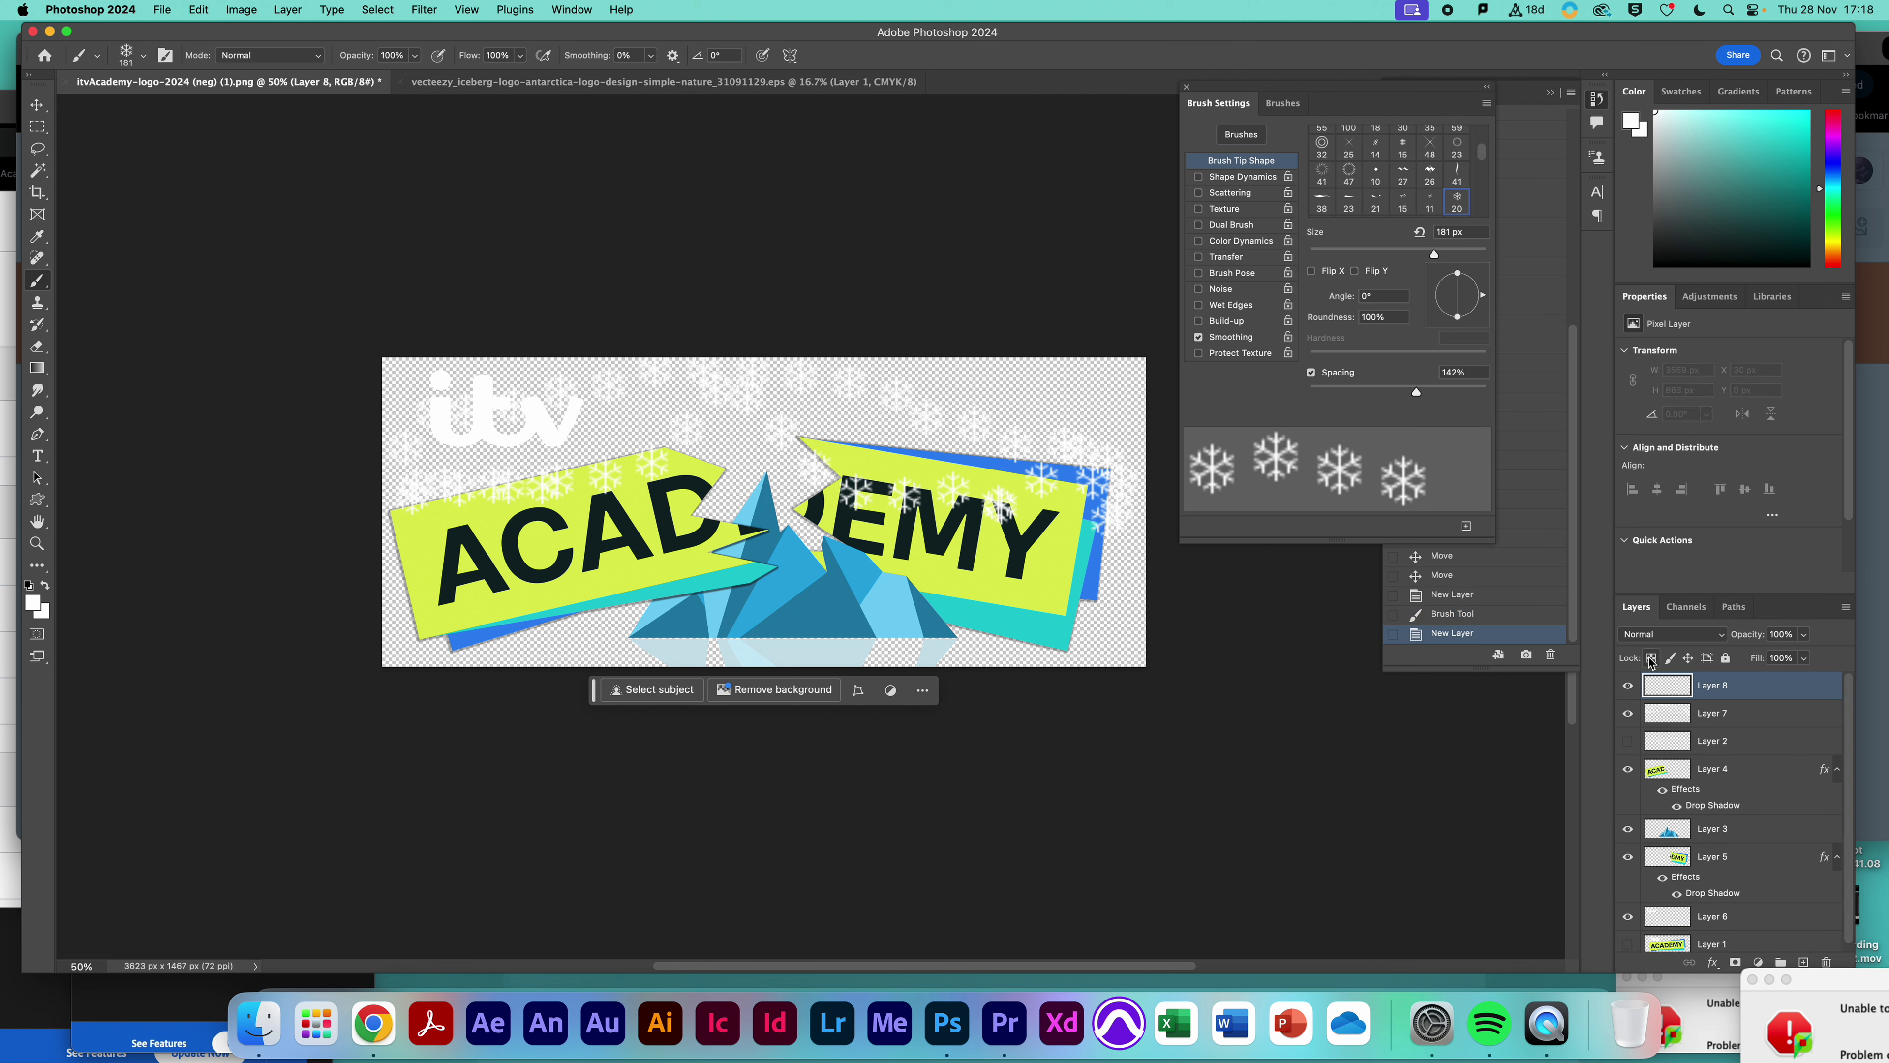
click(1628, 713)
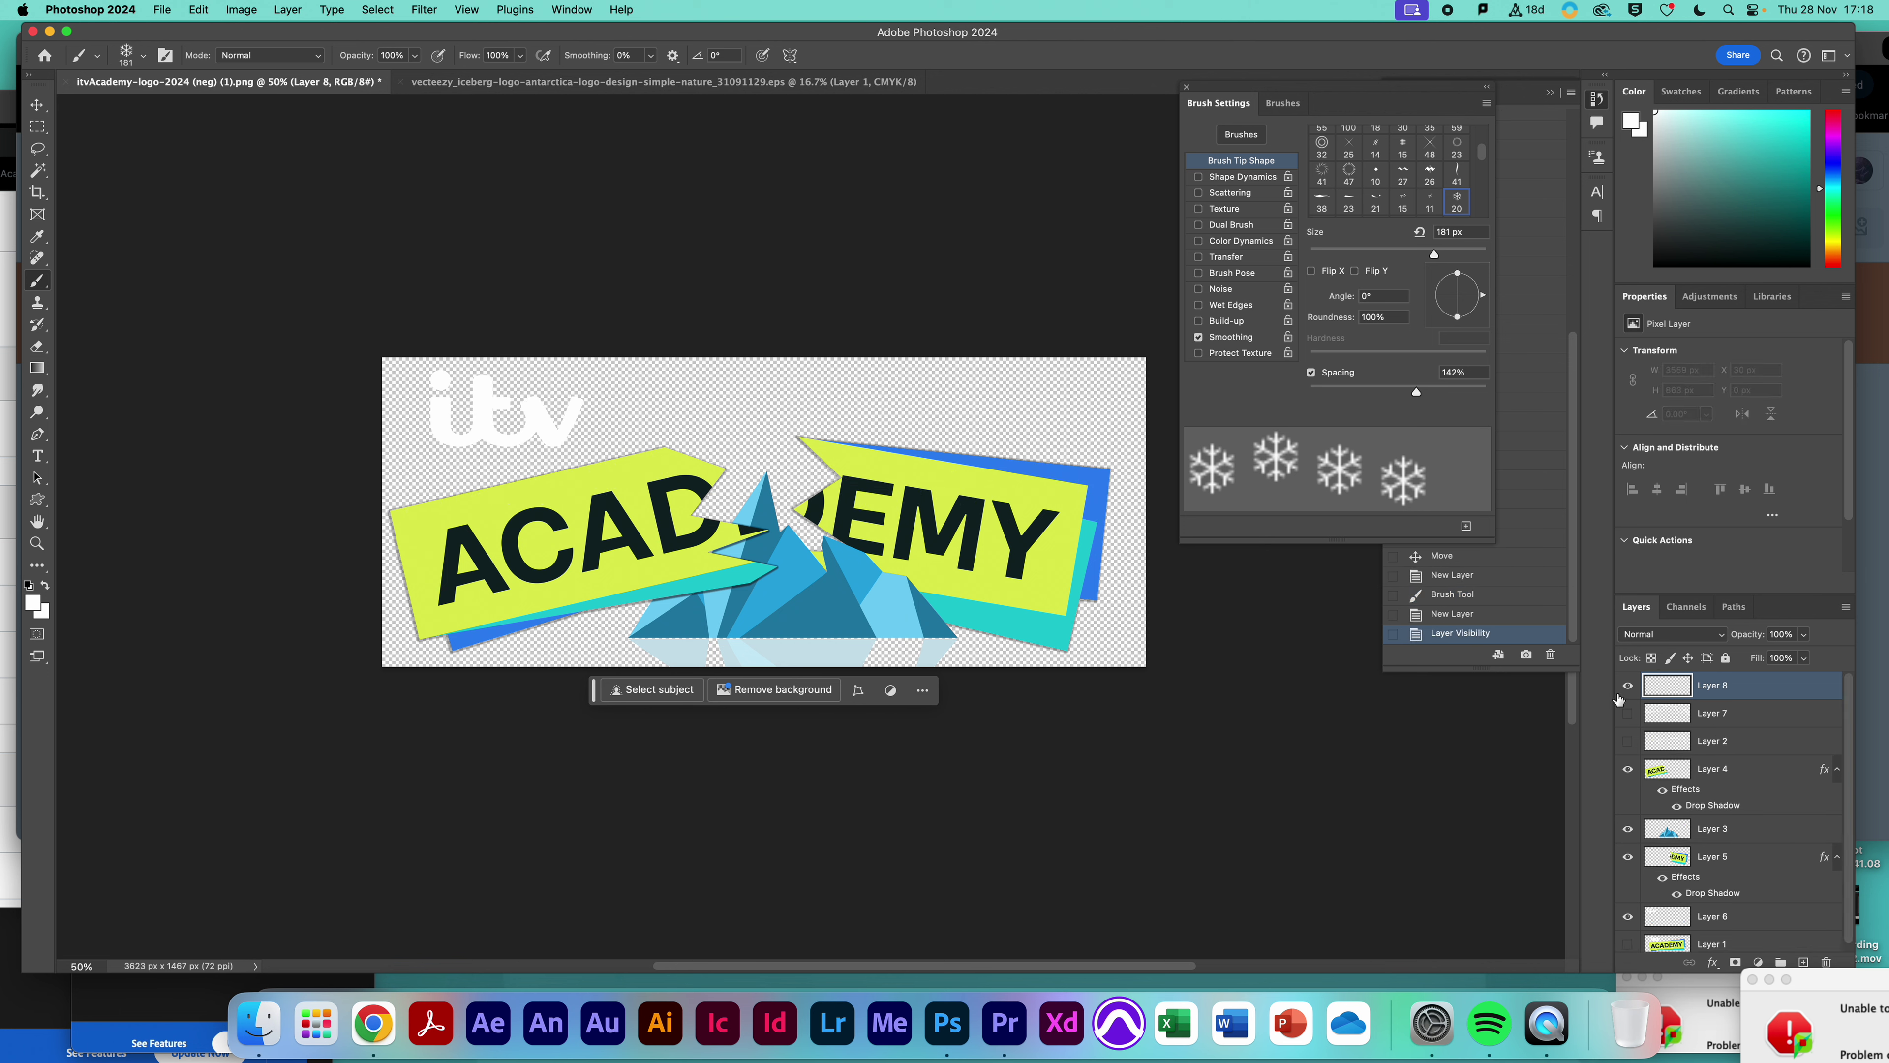
click(1627, 715)
click(1626, 715)
Choose the 284 px Kyle's Spatter Brushes - Supreme brush and stamp white snow specks along the banner's upper edge on Layer 8
click(1284, 103)
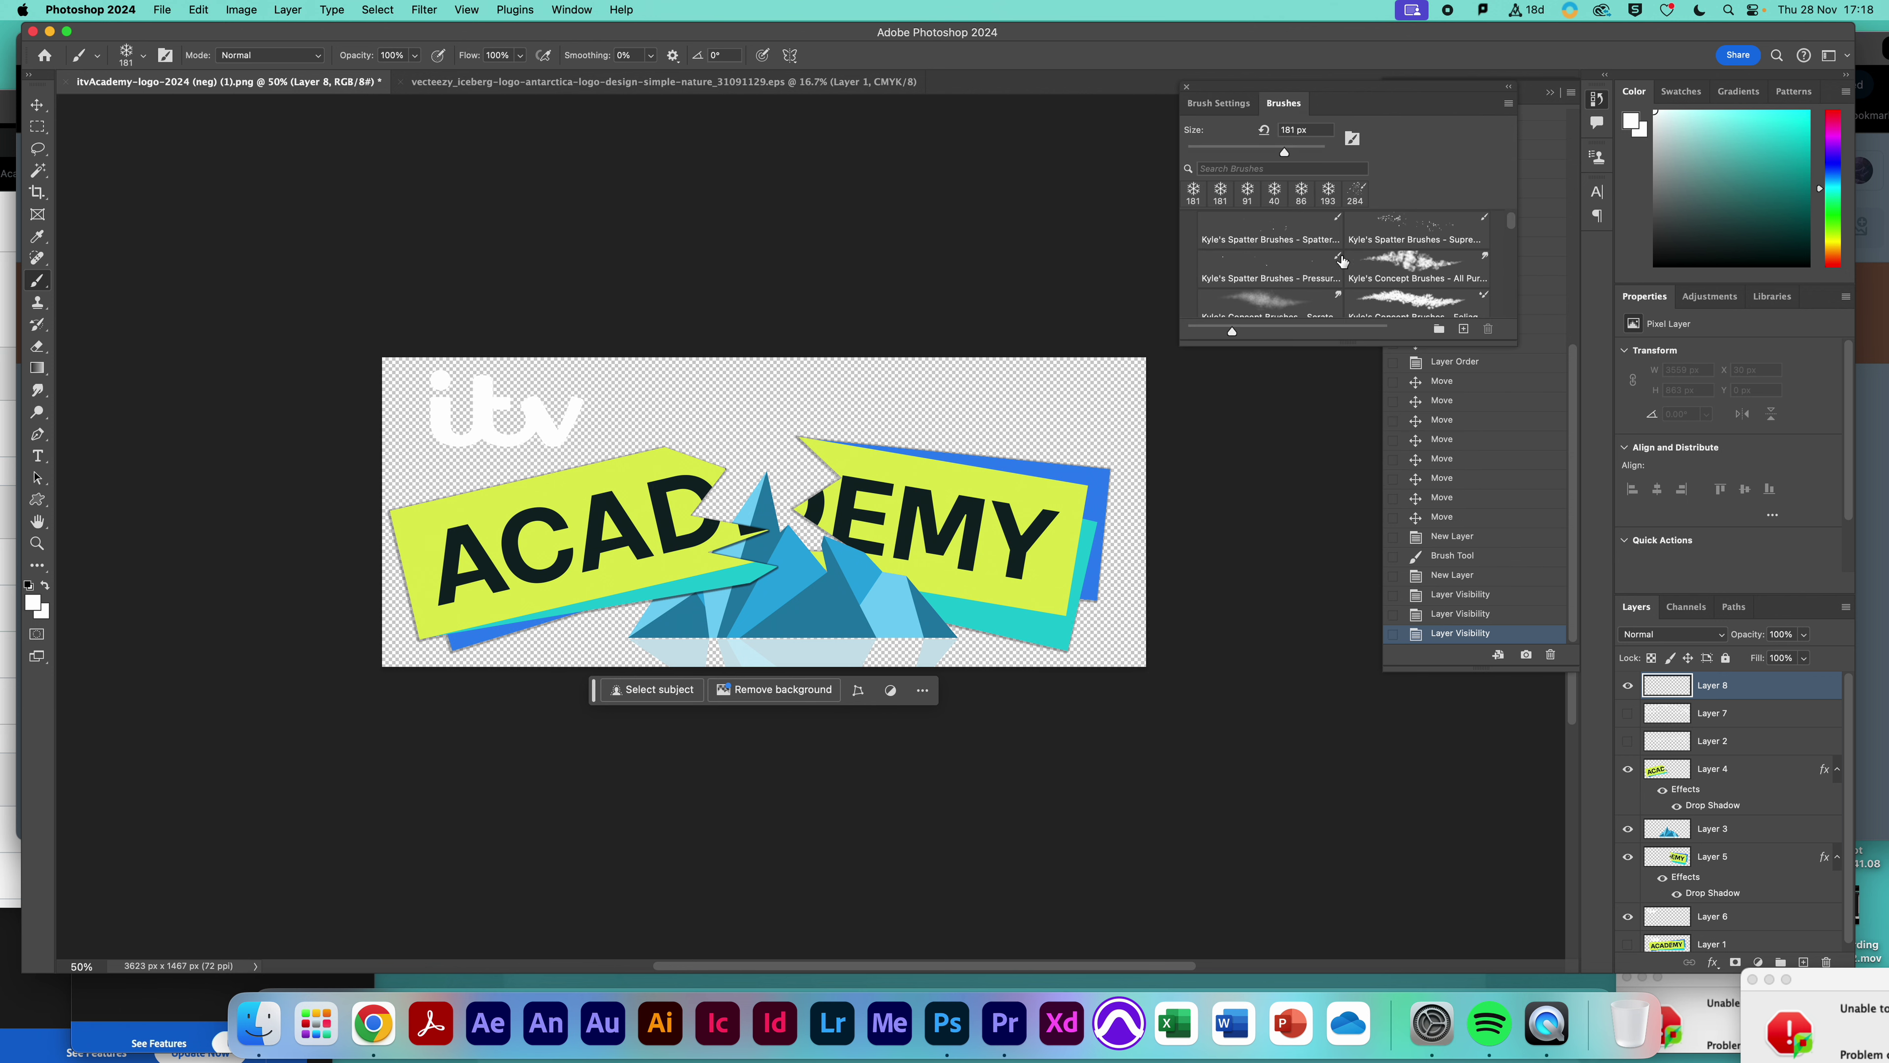
click(1405, 238)
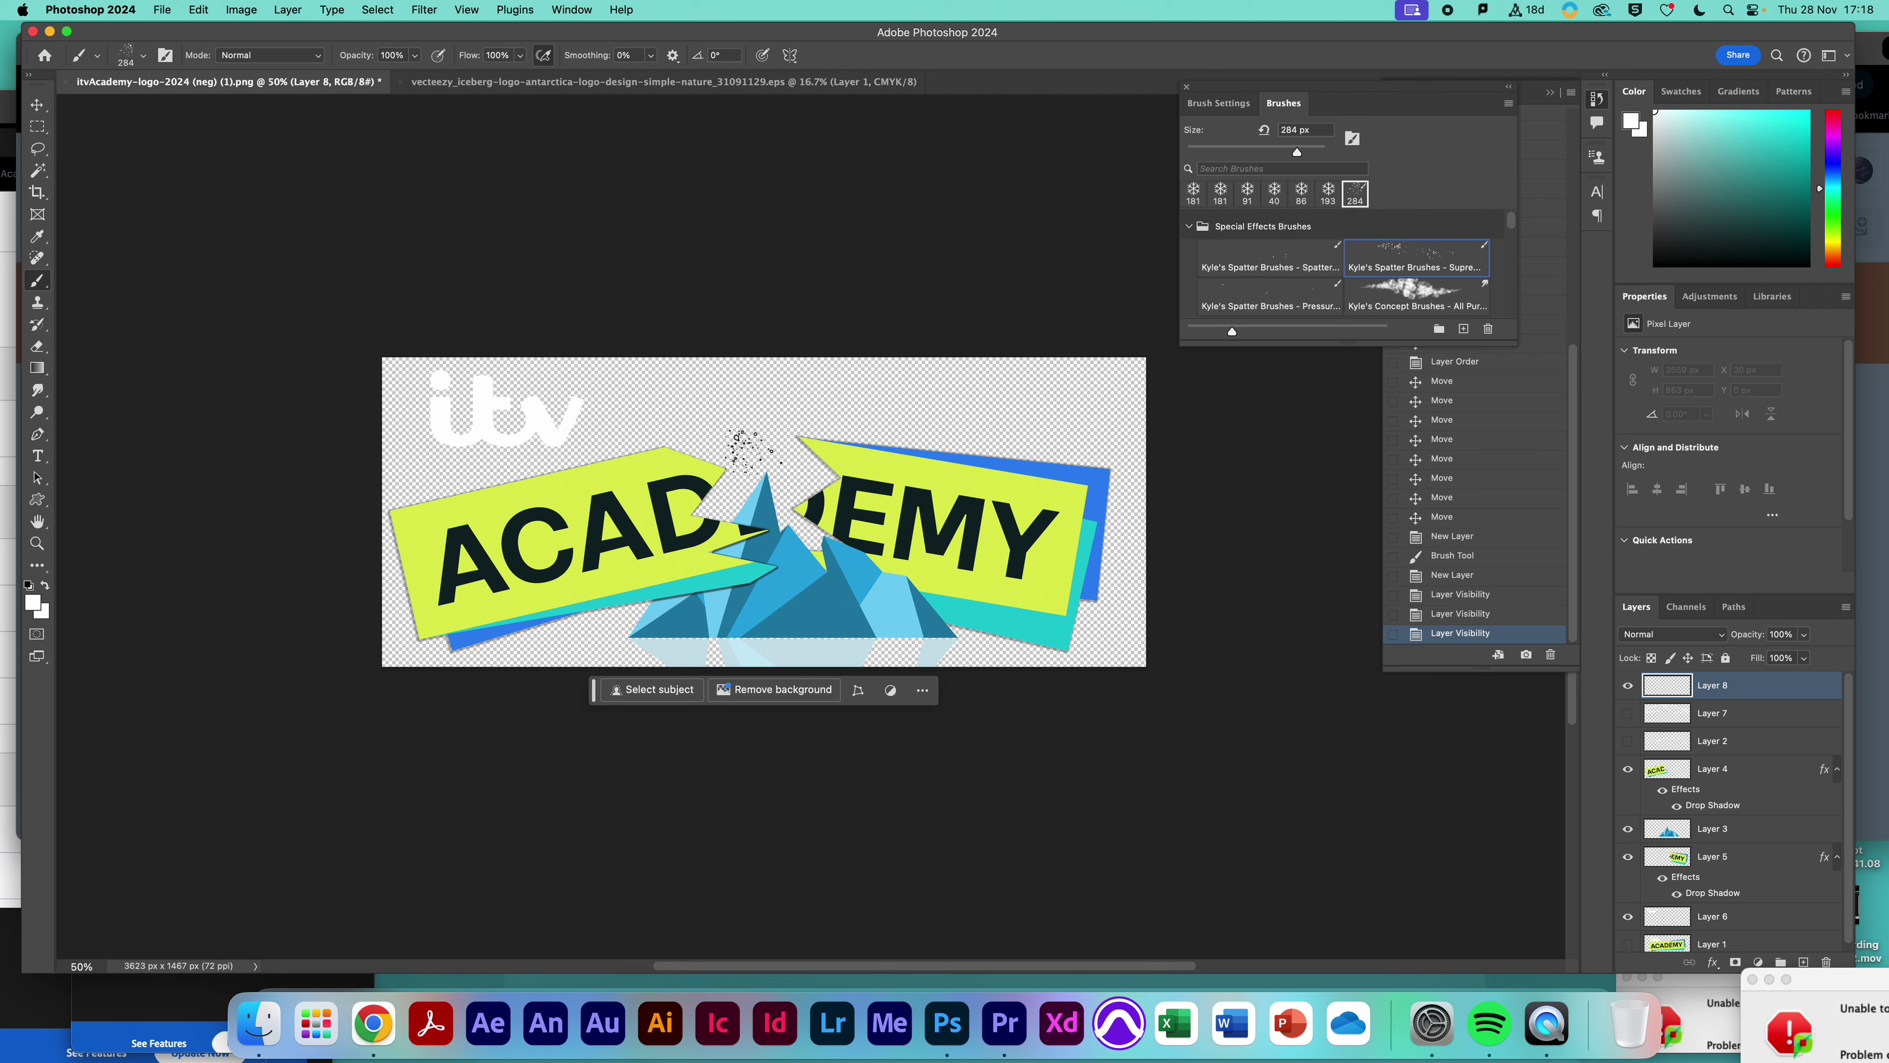
click(425, 497)
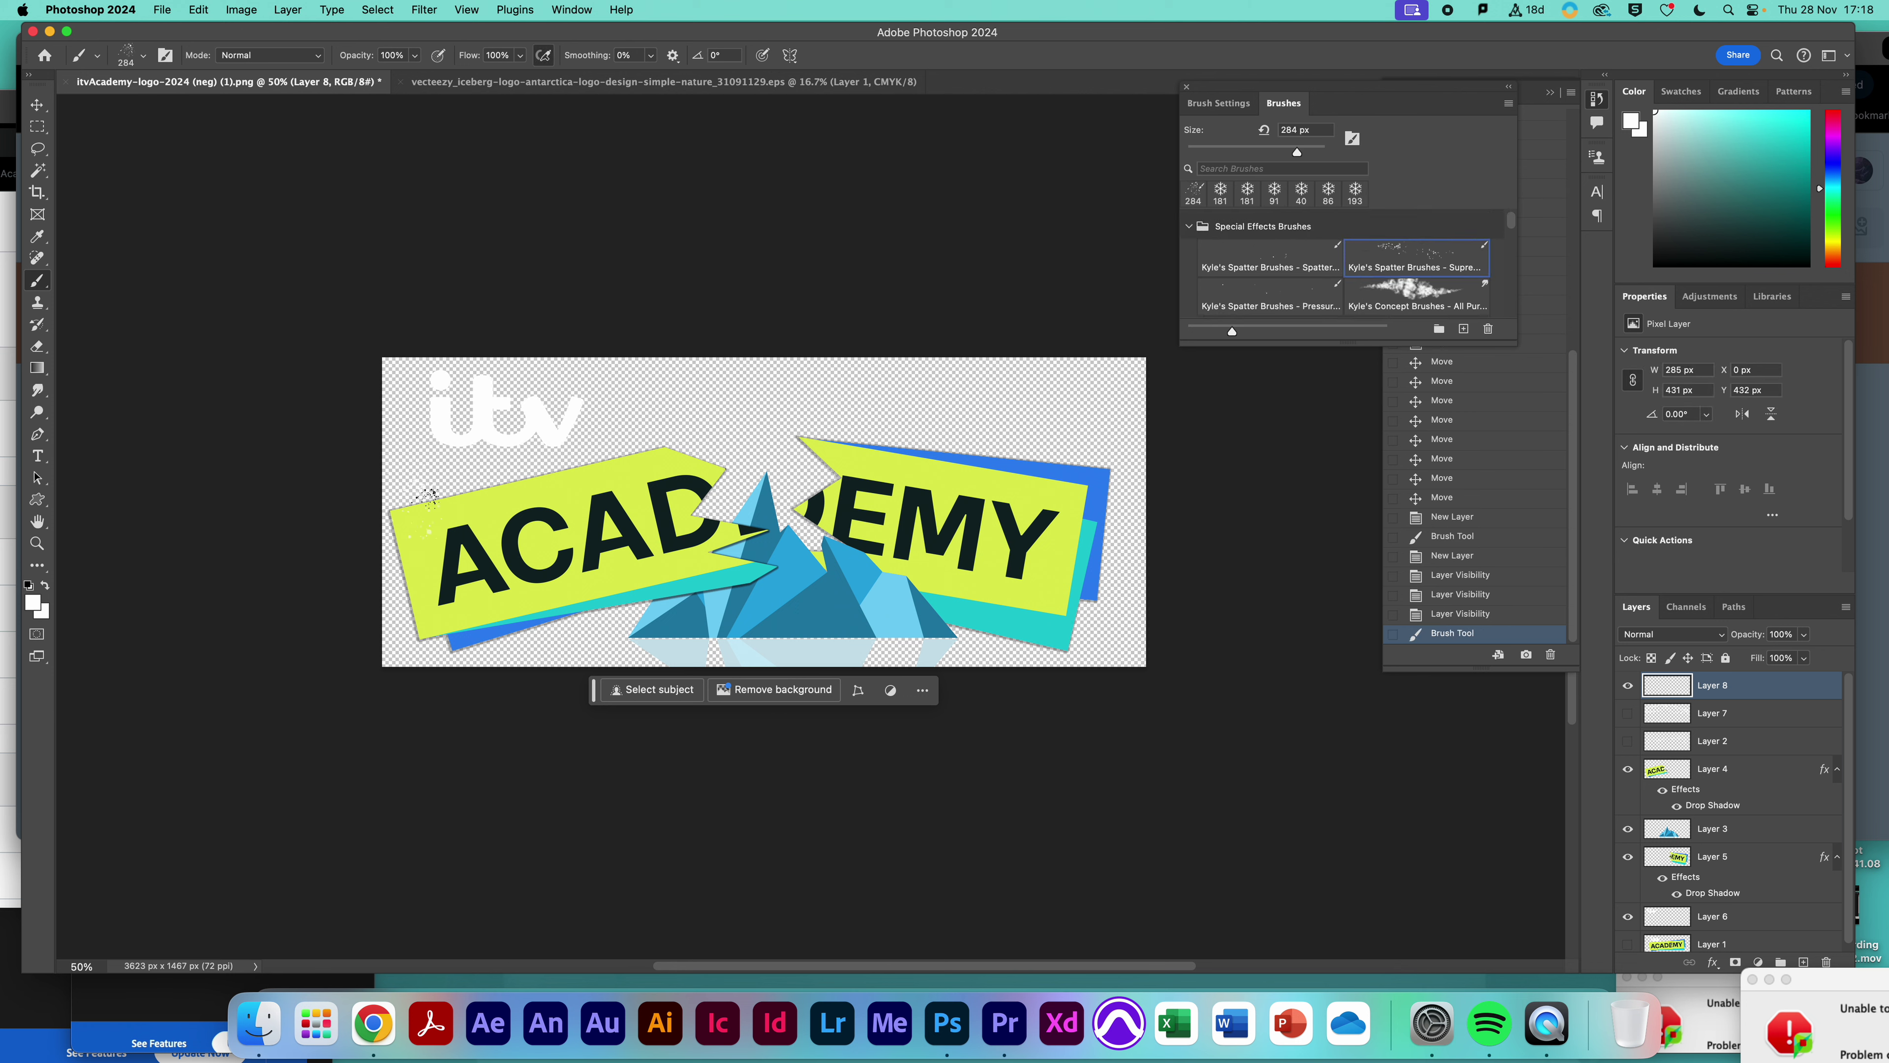
click(461, 458)
click(521, 469)
click(566, 465)
click(595, 458)
click(633, 454)
click(674, 453)
click(706, 449)
click(738, 451)
click(774, 450)
click(819, 449)
click(871, 451)
click(923, 454)
click(985, 456)
click(1038, 456)
click(1071, 462)
click(1097, 471)
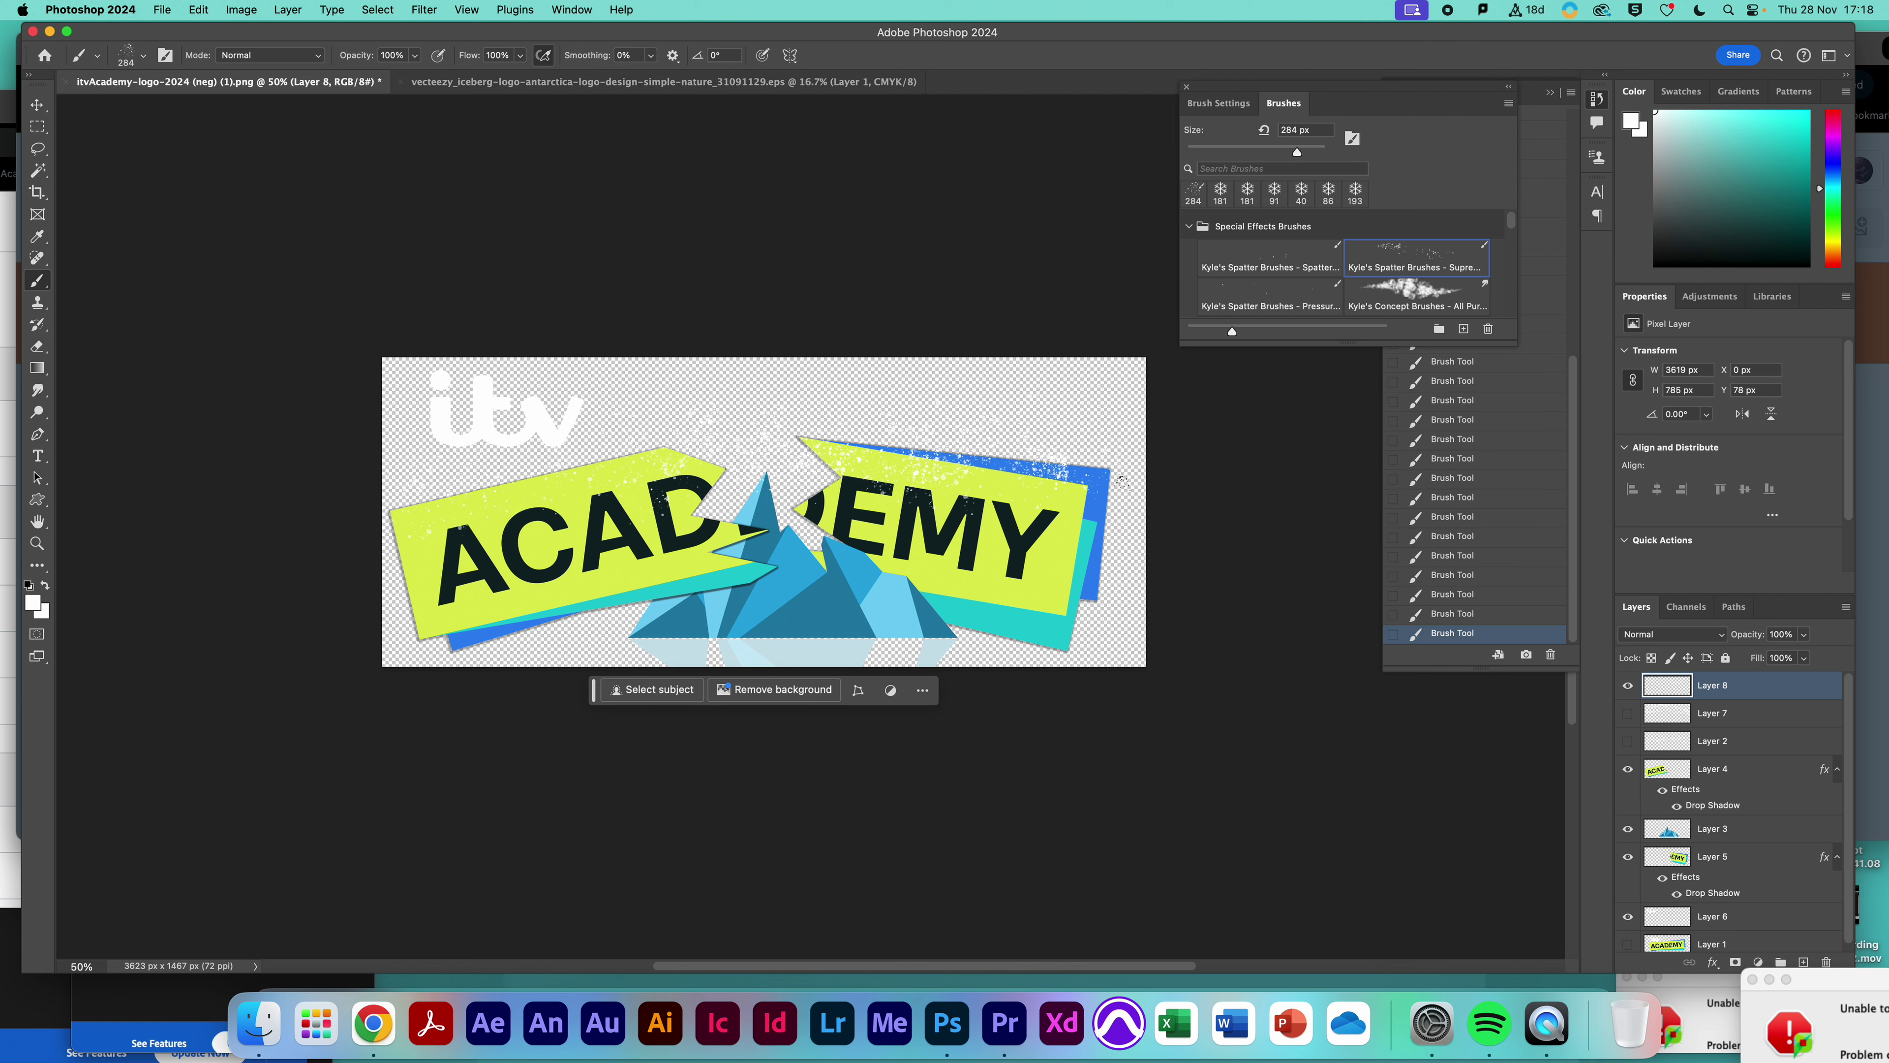
Stamp white spatter snow down the banner's right end, along the iceberg's base and lower edge, and up the left end
click(1131, 531)
click(1118, 589)
click(1063, 617)
click(897, 633)
click(822, 629)
click(699, 629)
click(639, 631)
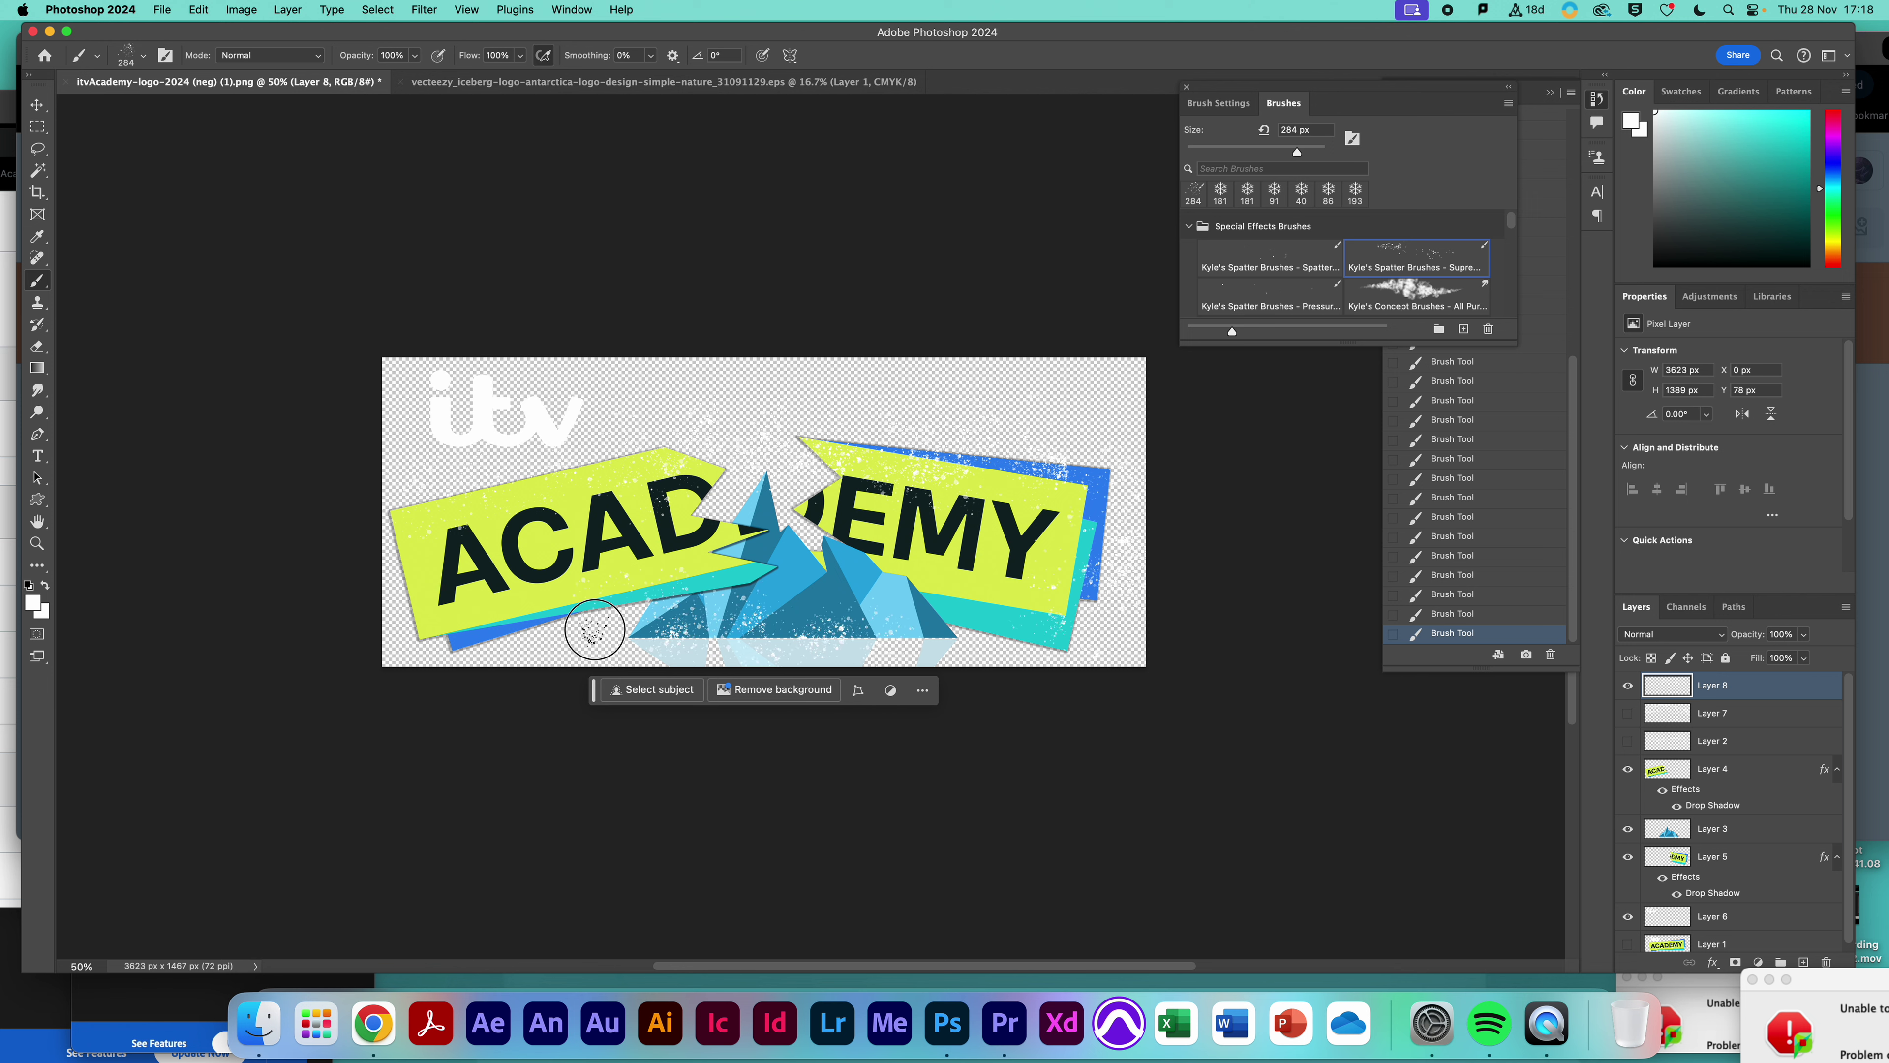
click(471, 620)
click(412, 595)
click(390, 521)
Quick-export the logo to the itv logo challenge folder, adding "Version 1_" to the start of the file name
click(164, 10)
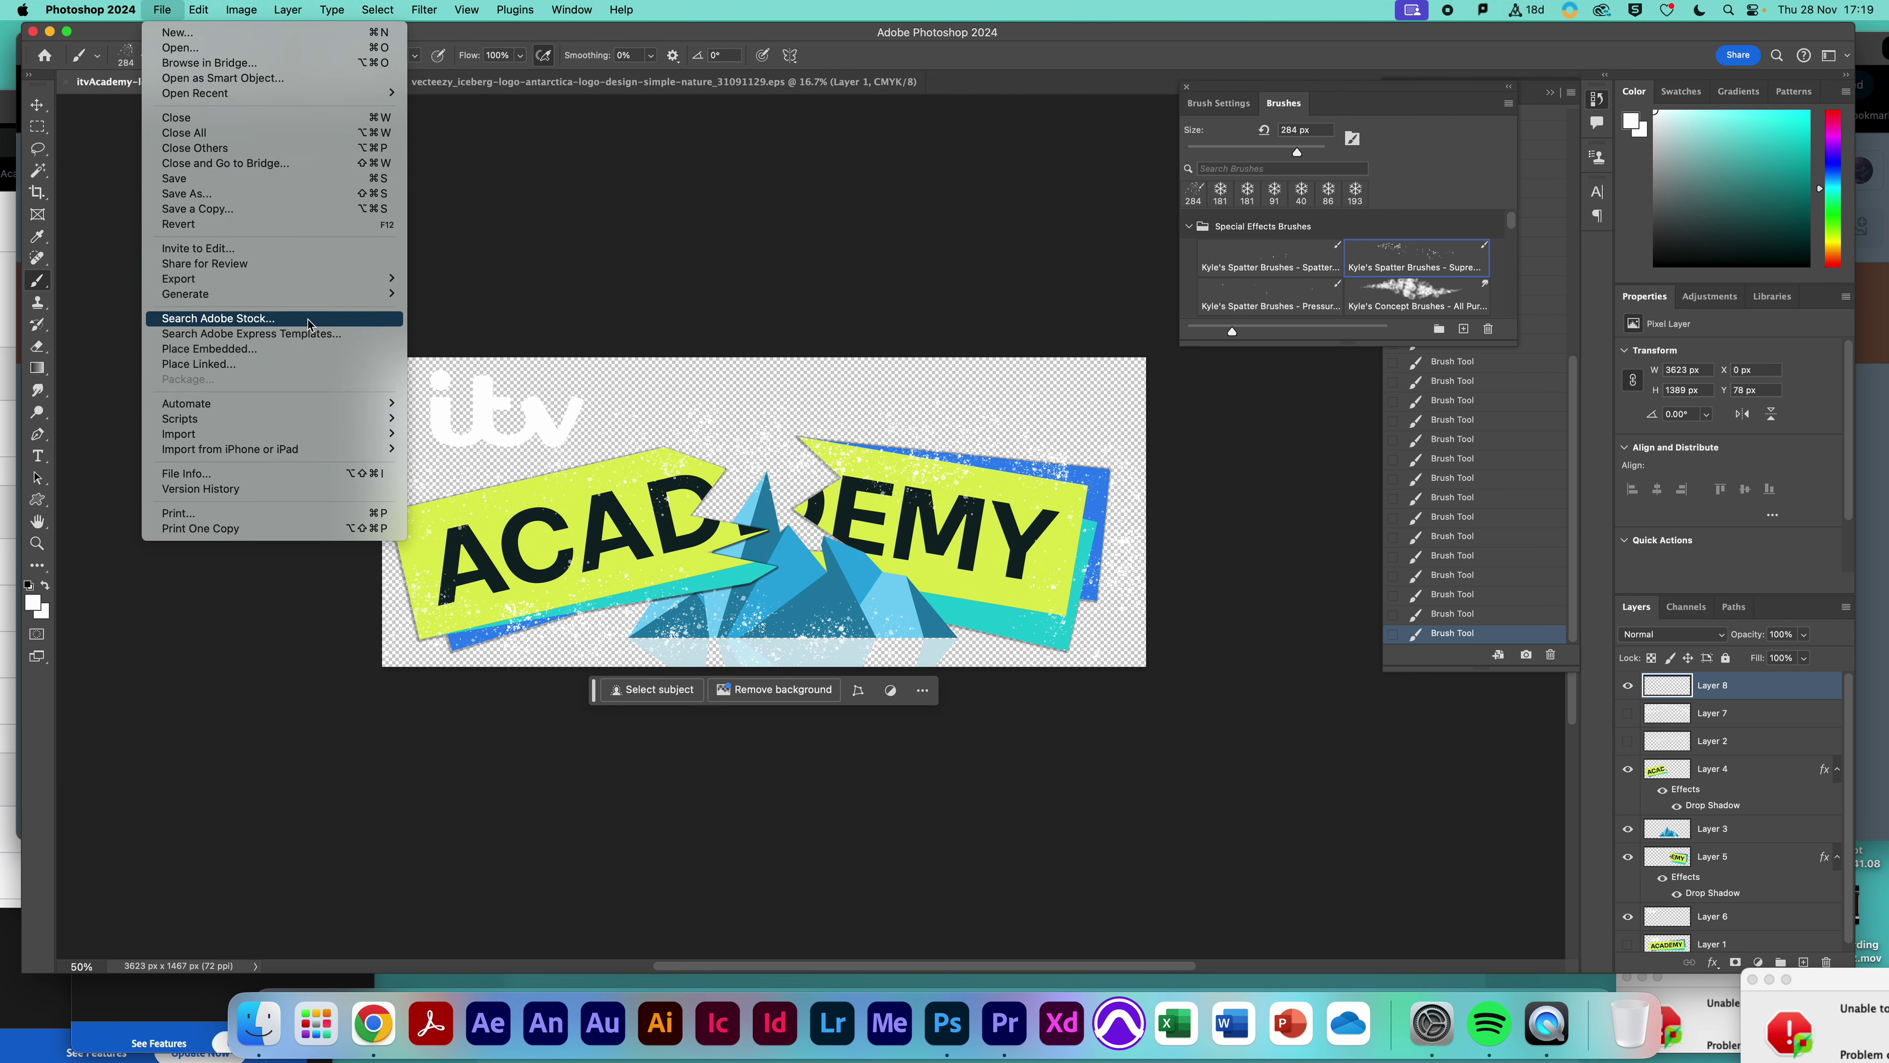
mouse_move(308, 281)
click(449, 279)
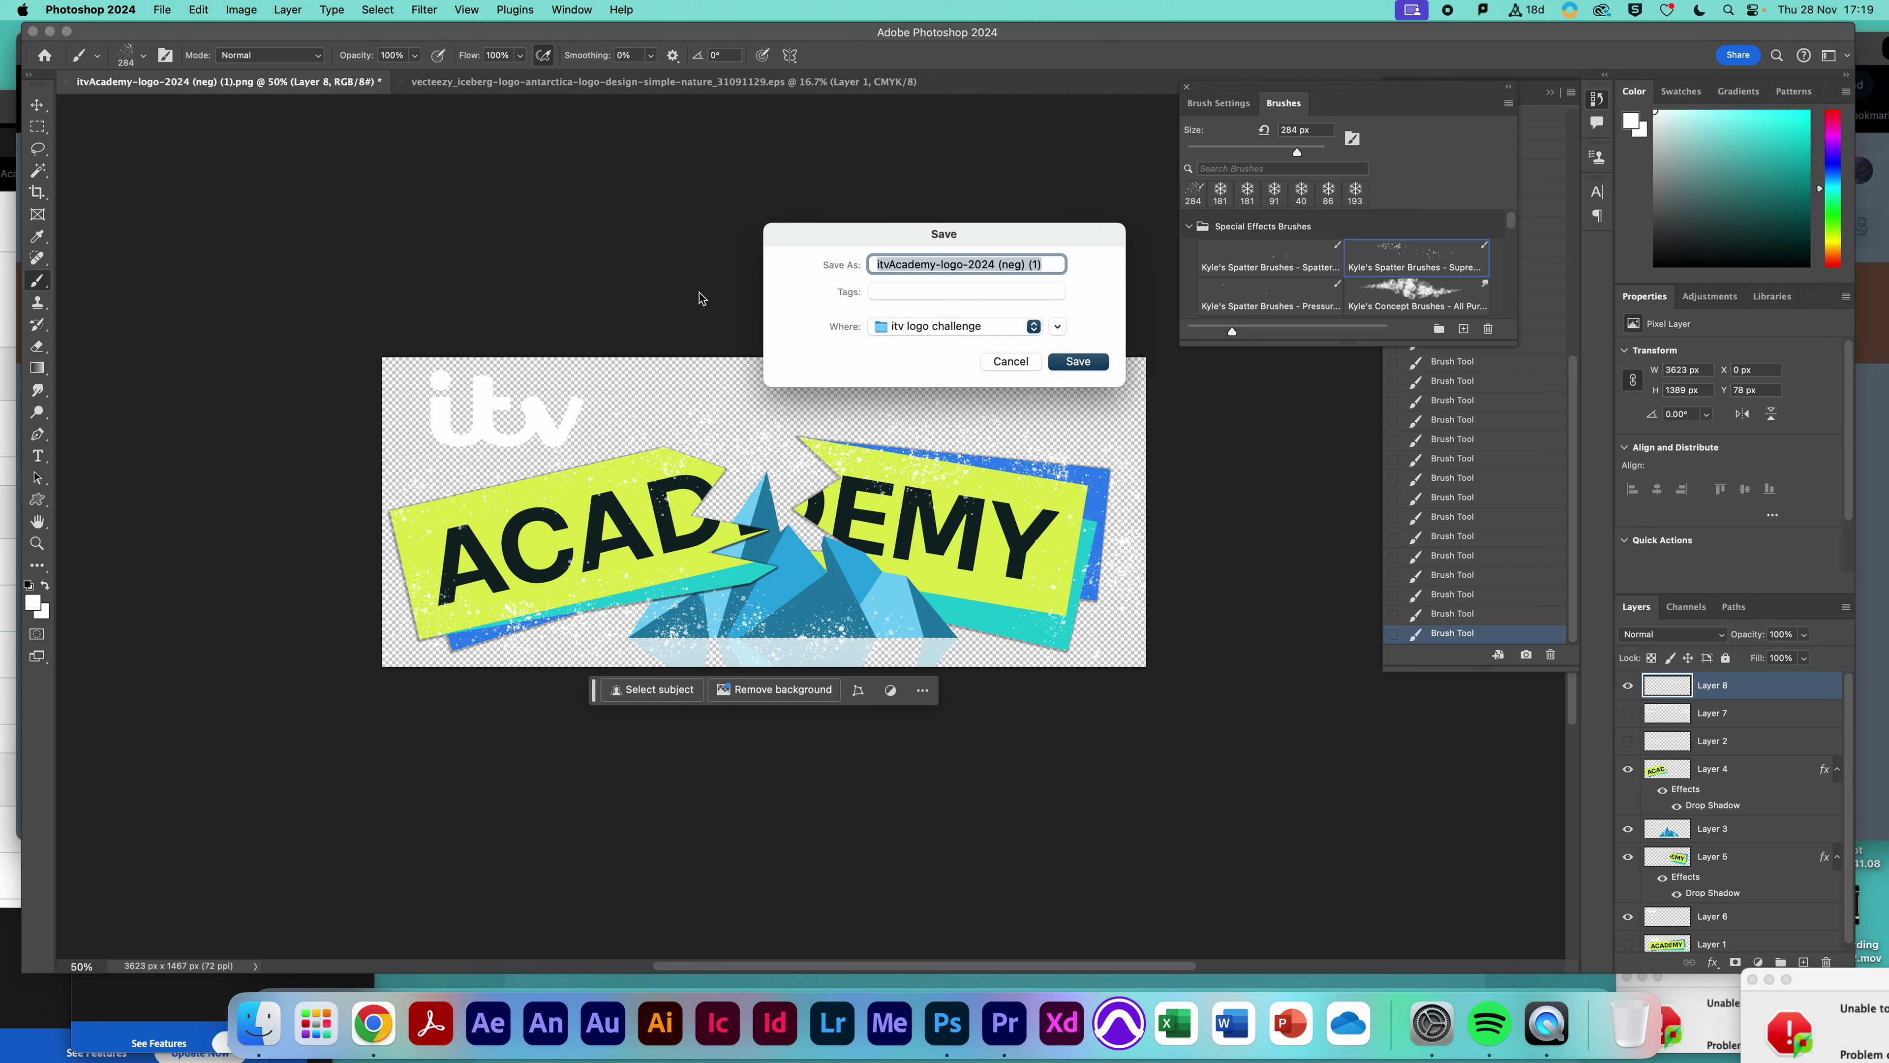
click(880, 265)
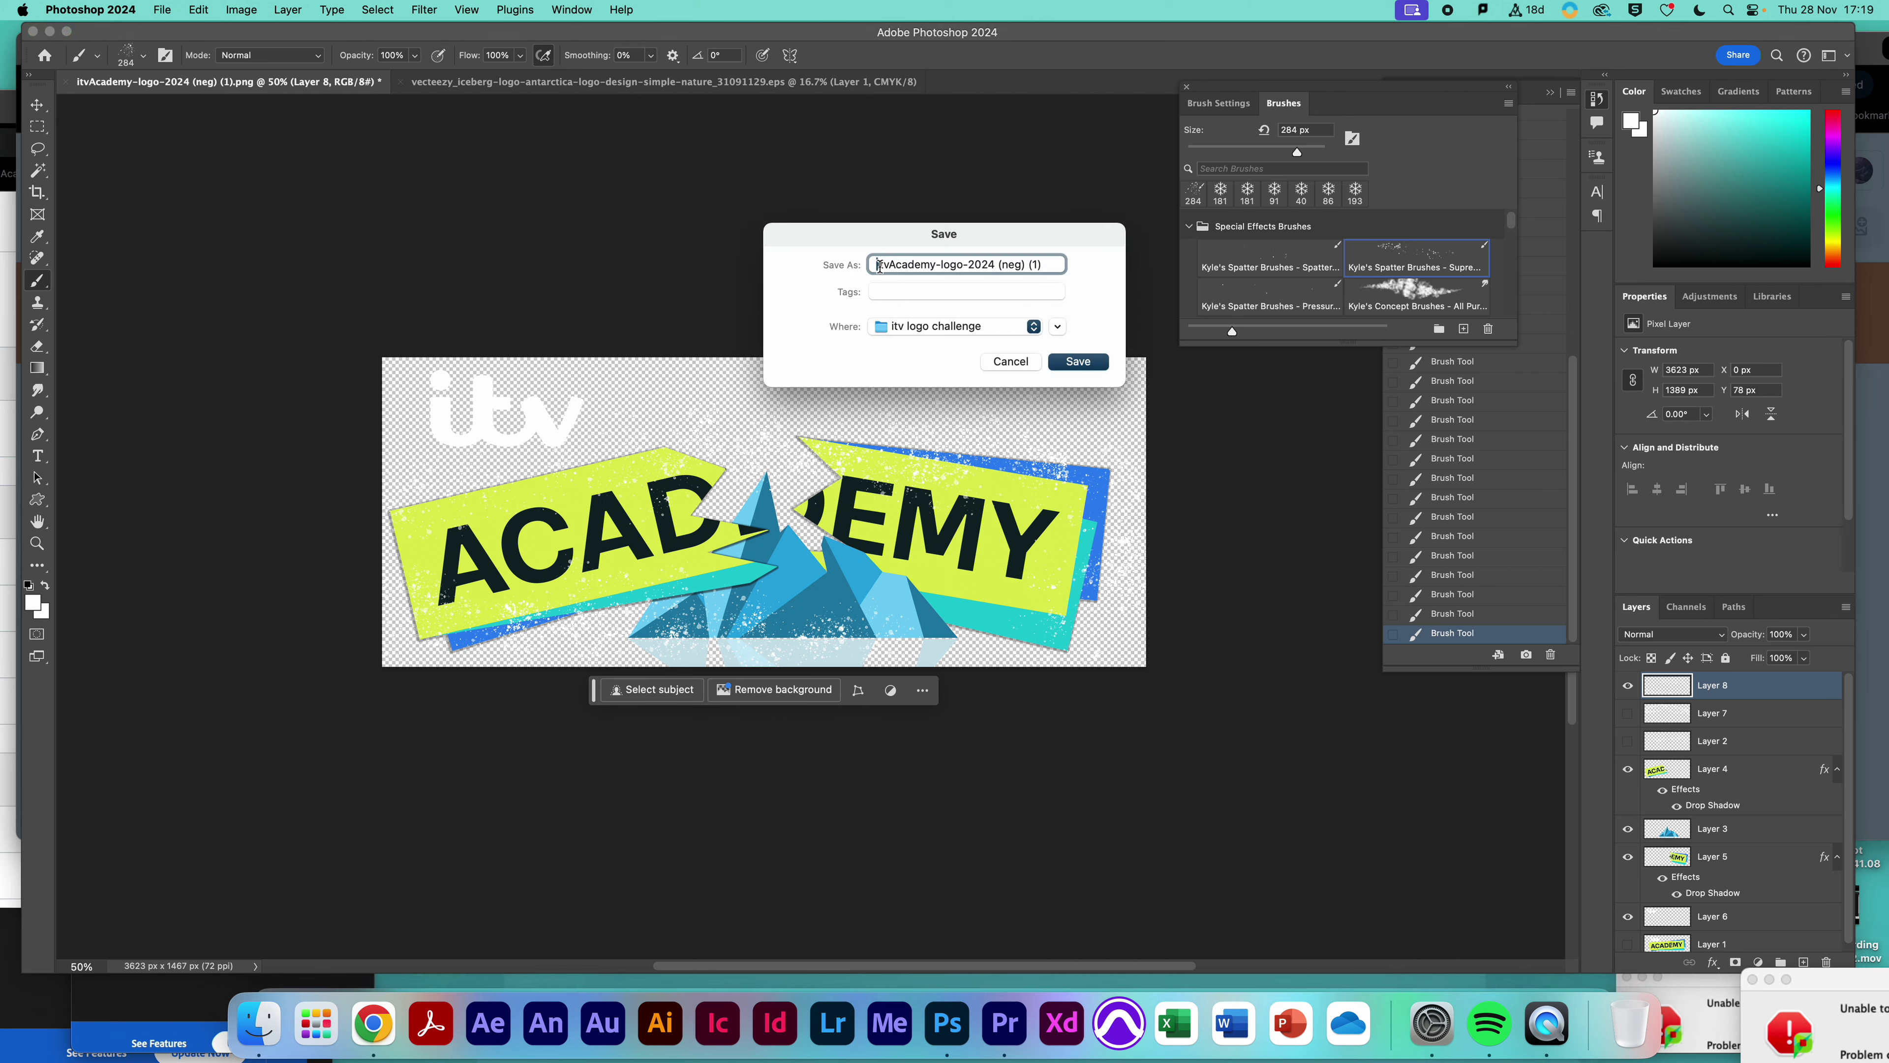
text(Version)
text(1_)
click(1087, 364)
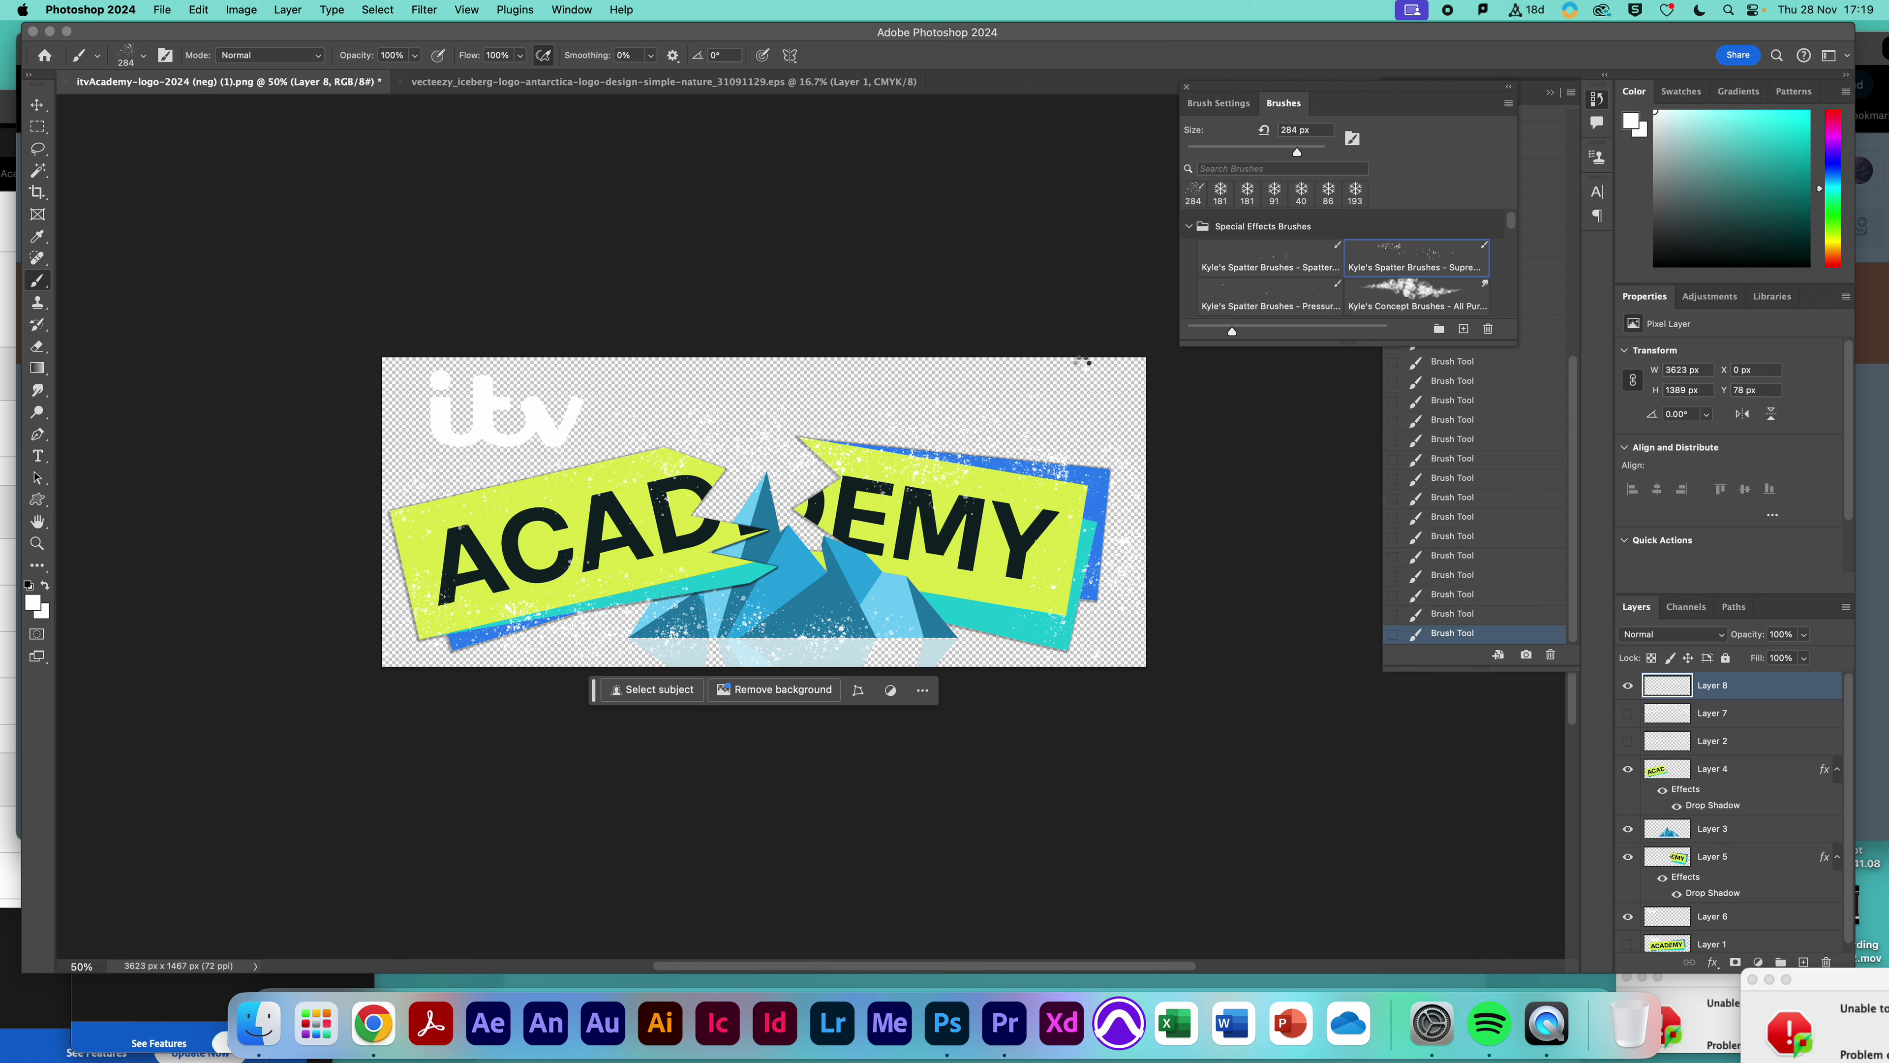